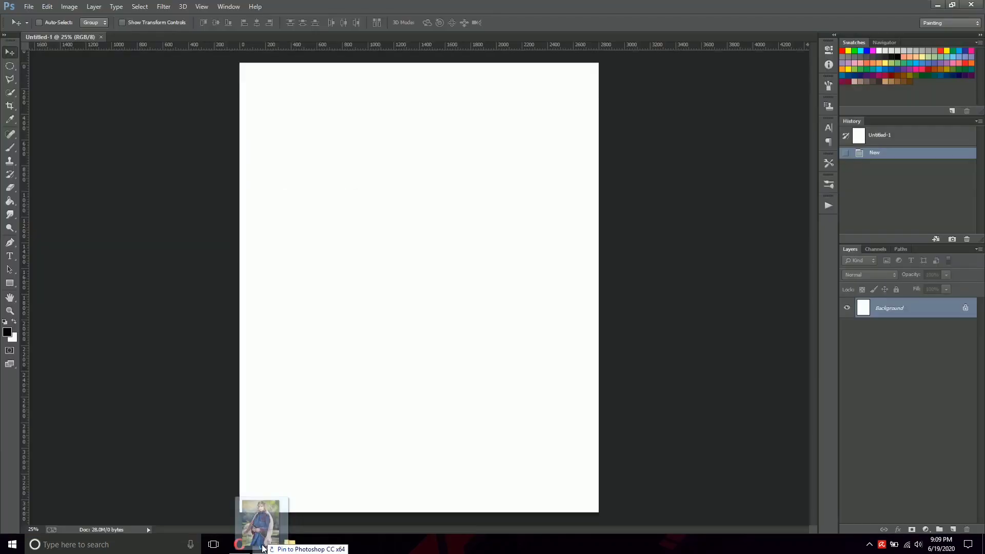
# Step: Place the portrait photo on the canvas and give it a layer mask
pyautogui.moveTo(262, 548); pyautogui.dragTo(522, 308)
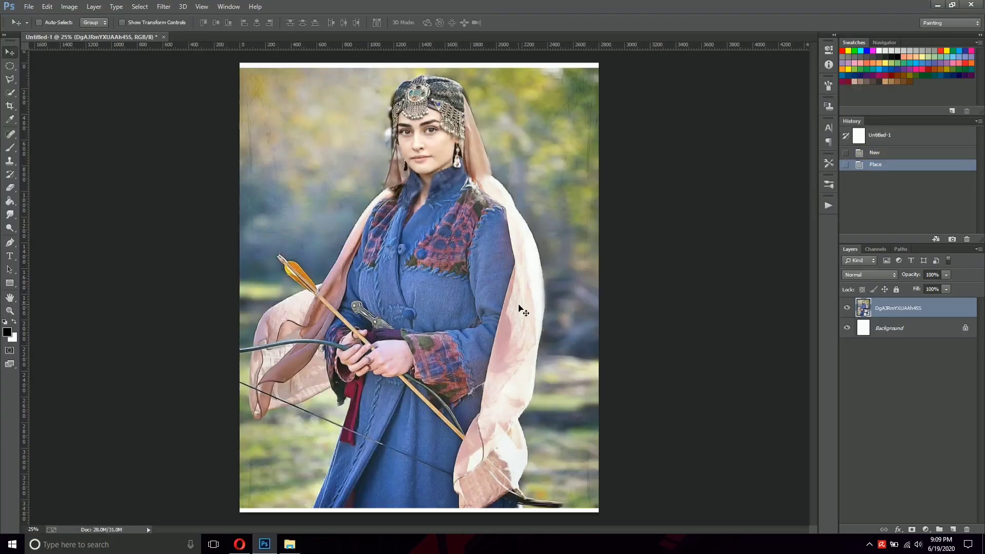
pyautogui.press('Return')
pyautogui.click(912, 529)
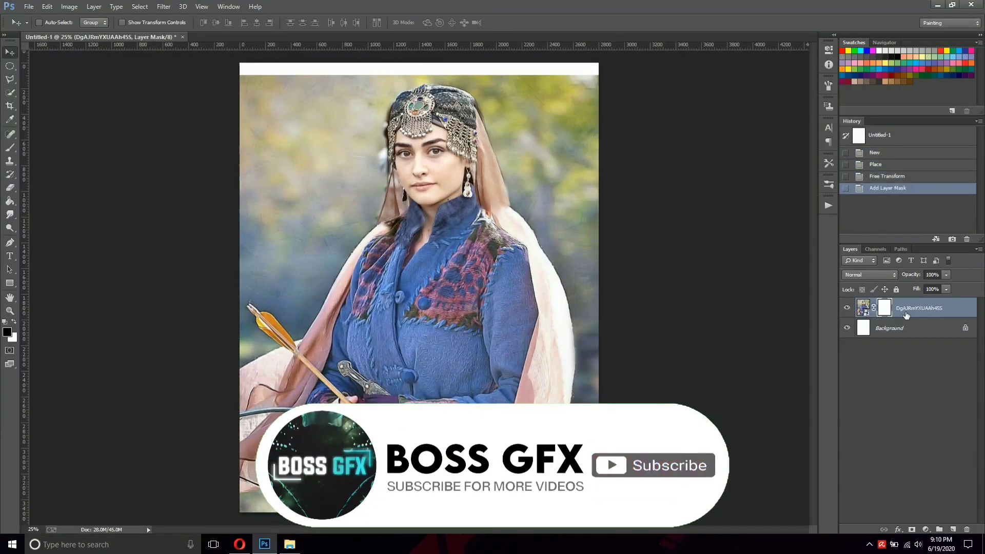
# Step: Add a grey Solid Color fill layer and discard the photo's layer mask
pyautogui.click(879, 306)
pyautogui.click(932, 213)
pyautogui.moveTo(884, 308); pyautogui.dragTo(966, 530)
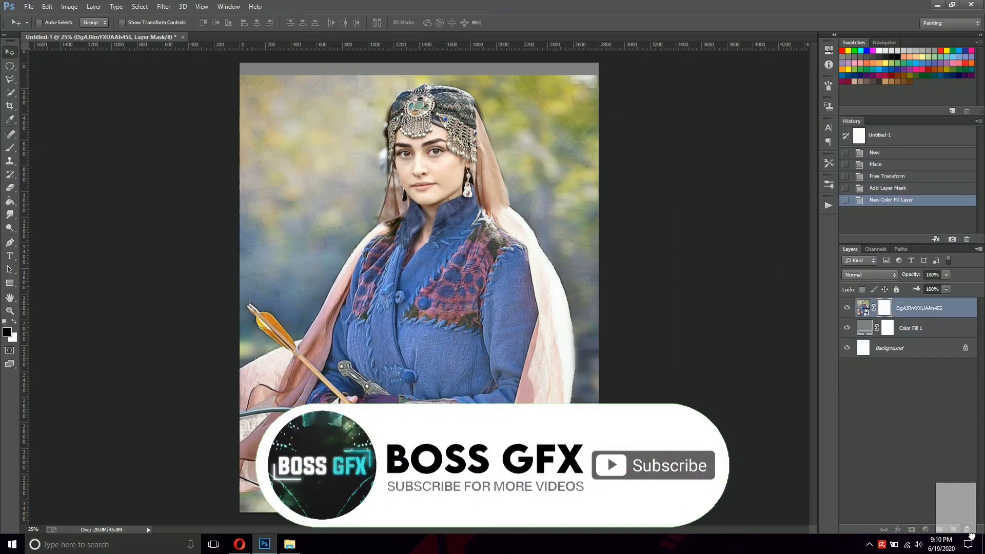
# Step: Duplicate the photo layer, hide the original, and add a layer mask to the copy
pyautogui.hotkey('ctrl', 'j')
pyautogui.click(911, 529)
pyautogui.click(847, 327)
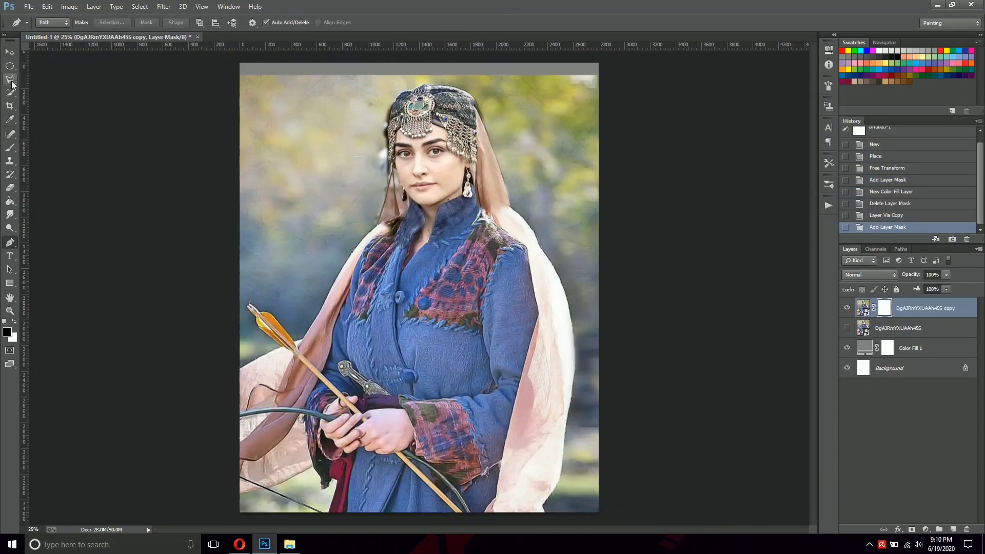
pyautogui.click(10, 66)
# Step: Fill the area surrounding a rectangular selection over the photo with grey, then deselect
pyautogui.moveTo(266, 63); pyautogui.dragTo(573, 442)
pyautogui.moveTo(469, 264)
pyautogui.mouseDown()
pyautogui.moveTo(479, 279)
pyautogui.moveTo(540, 263)
pyautogui.mouseUp()
pyautogui.hotkey('ctrl', 'shift', 'i')
pyautogui.hotkey('shift', 'F5')
pyautogui.click(940, 214)
pyautogui.click(551, 159)
pyautogui.hotkey('ctrl', 'd')
# Step: Free Transform the photo to resize and reposition it
pyautogui.hotkey('ctrl', 't')
pyautogui.press('Return')
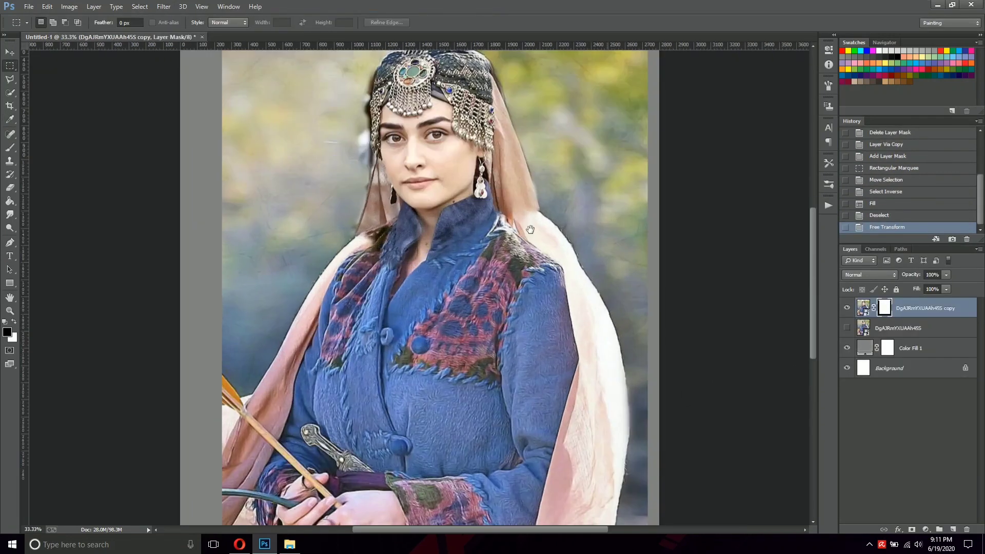
pyautogui.scroll(4, 533, 231)
# Step: Start a Pen path along the shawl's white edge with curved anchors
pyautogui.press('p')
pyautogui.moveTo(505, 340); pyautogui.dragTo(520, 343)
pyautogui.scroll(3, 526, 306)
pyautogui.scroll(3, 540, 396)
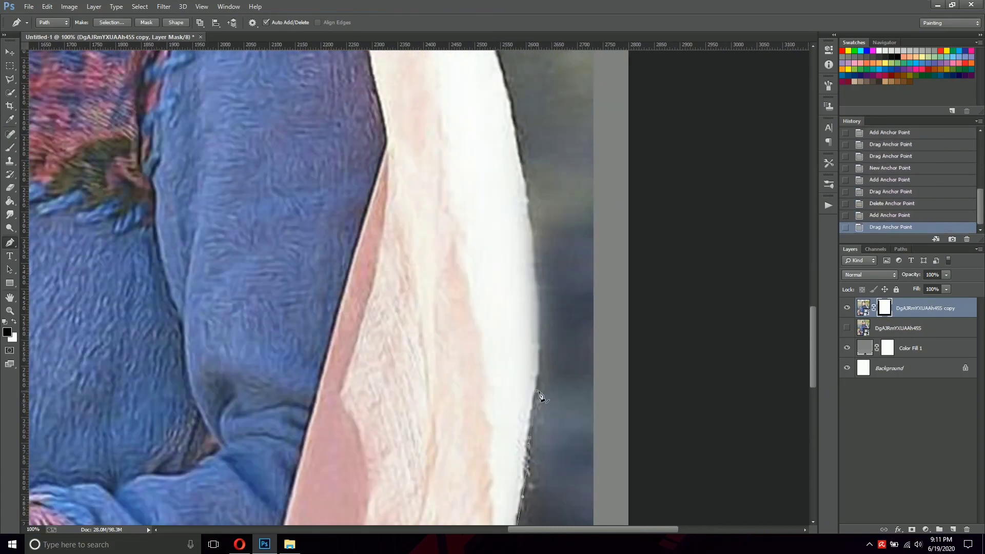
pyautogui.moveTo(540, 308); pyautogui.dragTo(541, 311)
pyautogui.scroll(3, 514, 196)
pyautogui.moveTo(541, 260); pyautogui.dragTo(542, 263)
# Step: Continue adding anchors along the shawl outline
pyautogui.scroll(5, 554, 328)
pyautogui.scroll(3, 519, 282)
pyautogui.click(508, 275)
pyautogui.scroll(5, 528, 290)
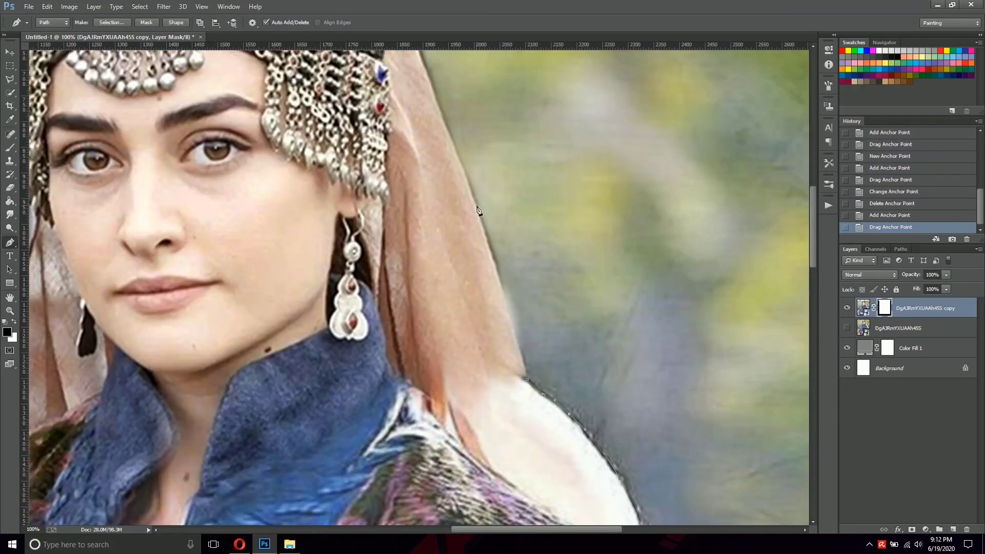
pyautogui.scroll(5, 455, 272)
pyautogui.click(456, 271)
# Step: Zoom to 200% and trace the path up over the headdress peak
pyautogui.hotkey('ctrl', '+')
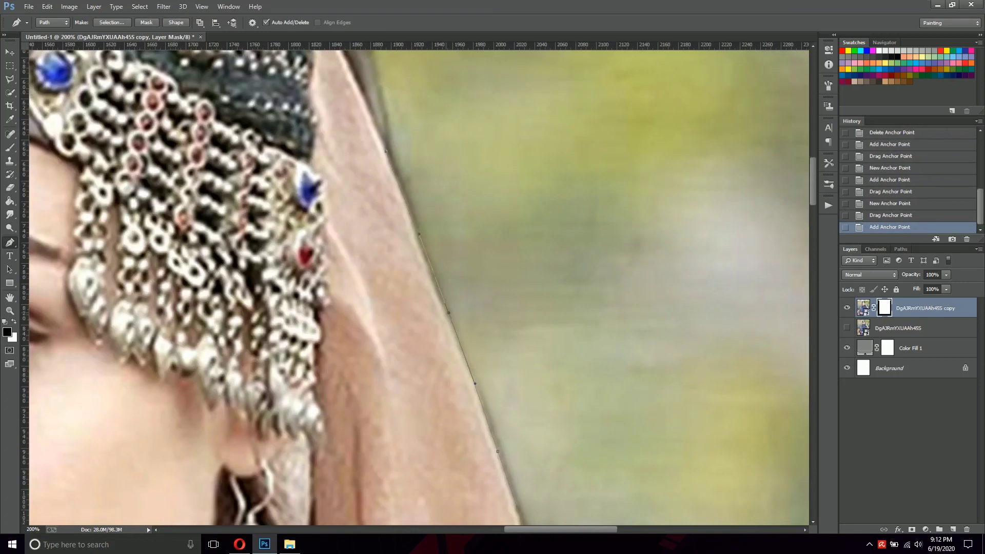
pyautogui.press('v')
pyautogui.press('p')
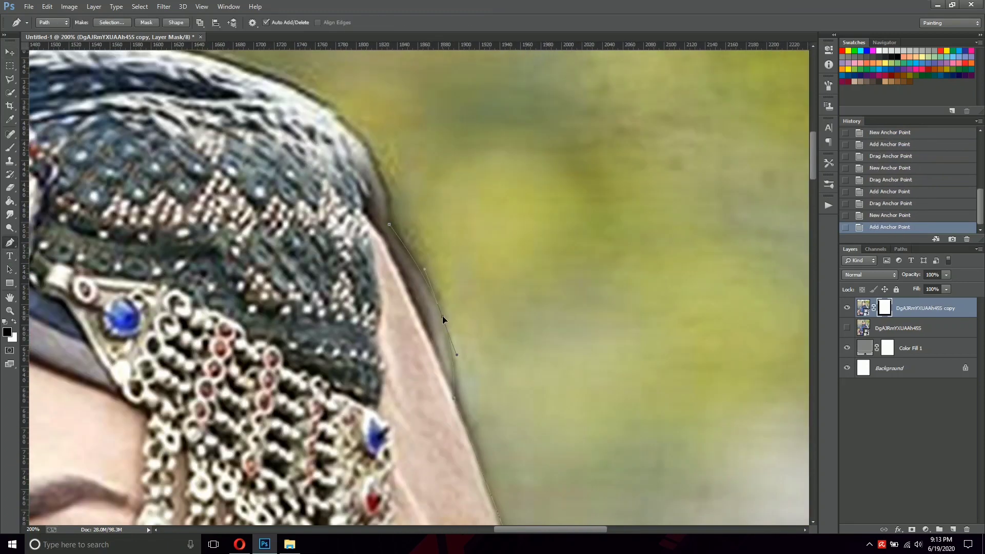
pyautogui.moveTo(413, 258); pyautogui.dragTo(414, 261)
pyautogui.moveTo(370, 151)
pyautogui.mouseDown()
pyautogui.moveTo(495, 271)
pyautogui.moveTo(380, 254)
pyautogui.mouseUp()
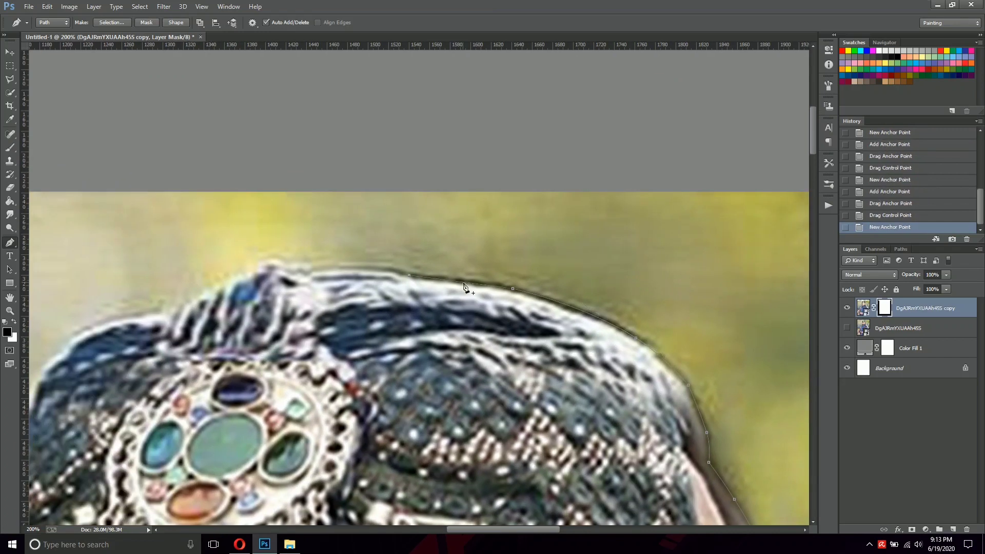
pyautogui.click(471, 270)
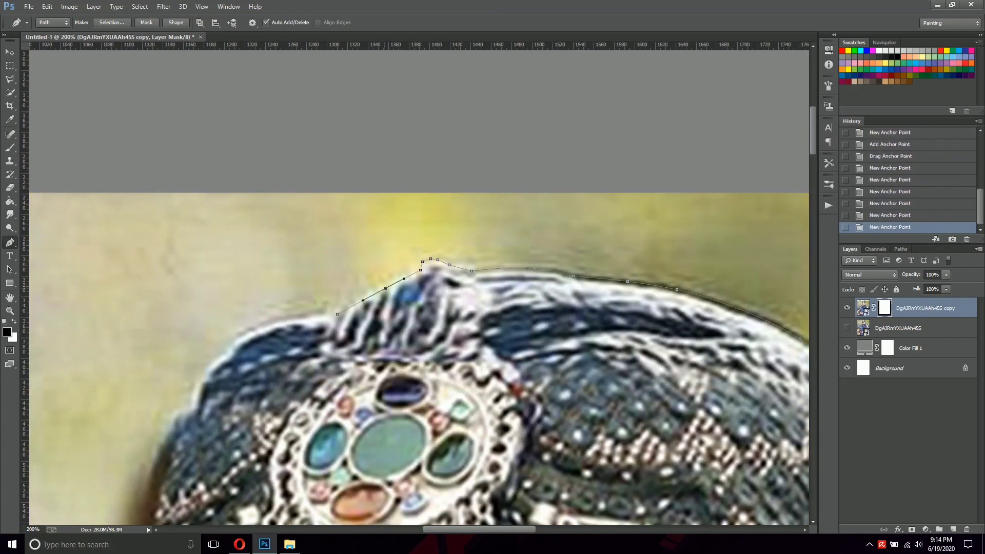
pyautogui.moveTo(461, 263); pyautogui.dragTo(463, 265)
pyautogui.moveTo(229, 358)
pyautogui.mouseDown()
pyautogui.moveTo(371, 292)
pyautogui.moveTo(342, 309)
pyautogui.mouseUp()
# Step: Extend the path down the headdress's left side along the hanging jewellery
pyautogui.click(367, 405)
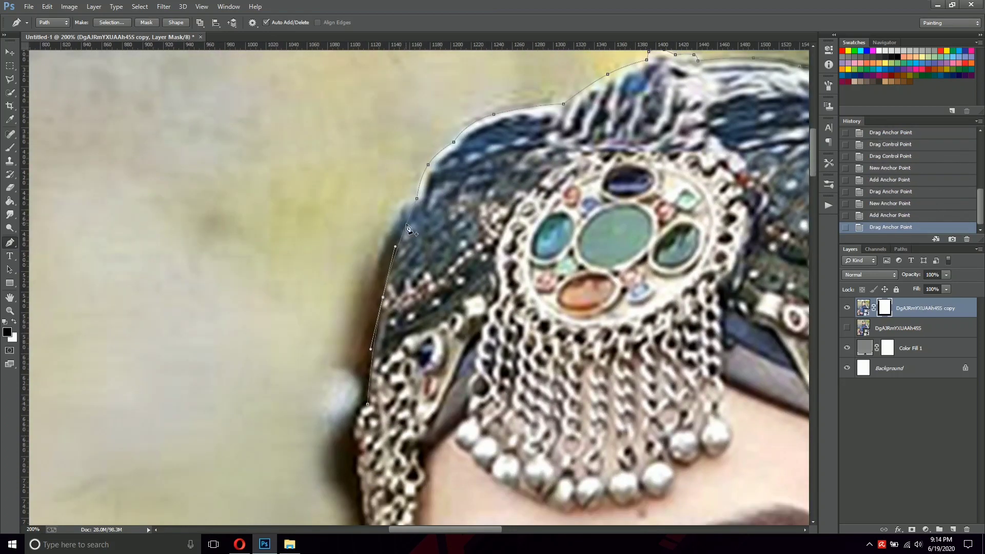
pyautogui.scroll(-3, 372, 390)
pyautogui.moveTo(387, 272); pyautogui.dragTo(366, 348)
pyautogui.moveTo(406, 415); pyautogui.dragTo(424, 262)
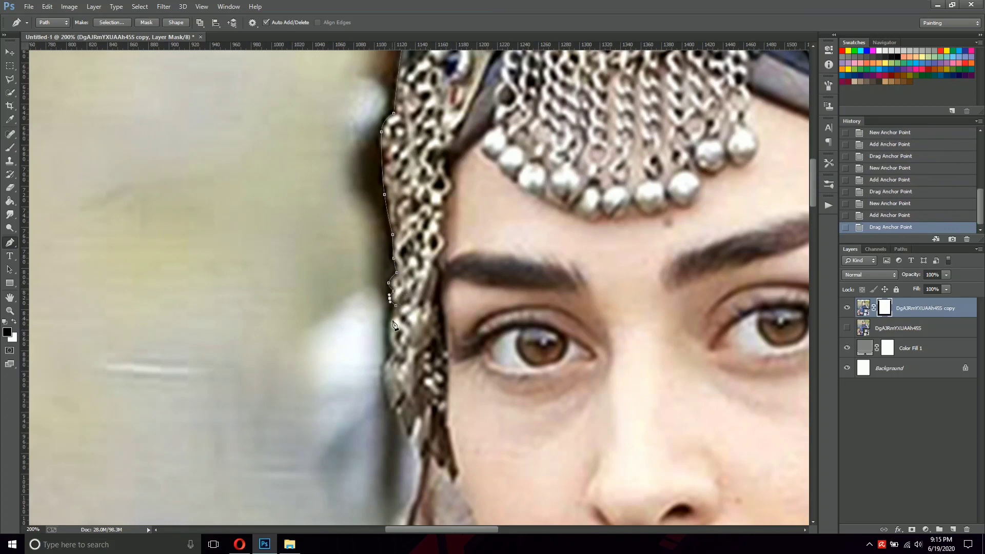
pyautogui.moveTo(394, 333); pyautogui.dragTo(398, 339)
pyautogui.scroll(-3, 417, 355)
pyautogui.moveTo(397, 296); pyautogui.dragTo(402, 302)
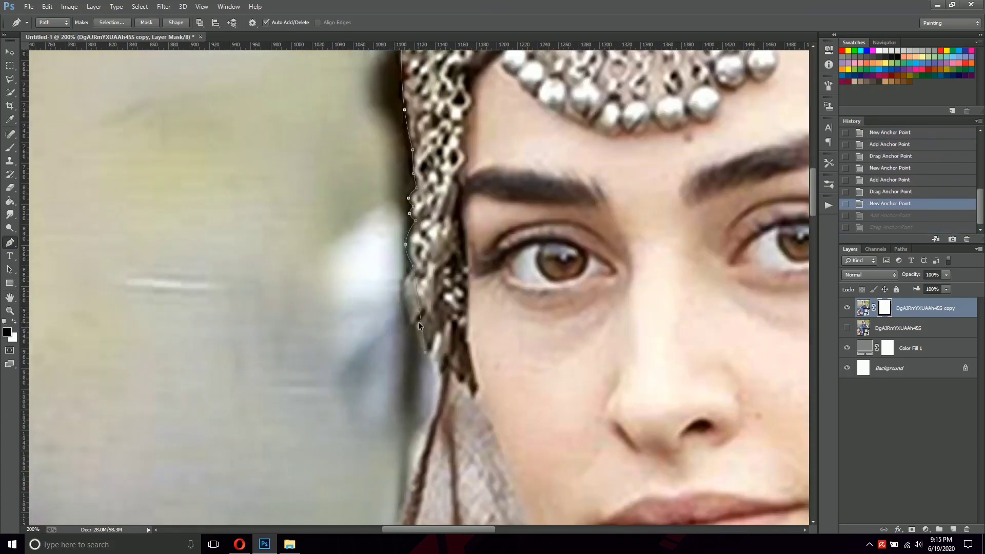
# Step: Pan the view down along the face edge toward the lips and shawl
pyautogui.moveTo(460, 358); pyautogui.dragTo(445, 289)
pyautogui.moveTo(426, 359); pyautogui.dragTo(445, 301)
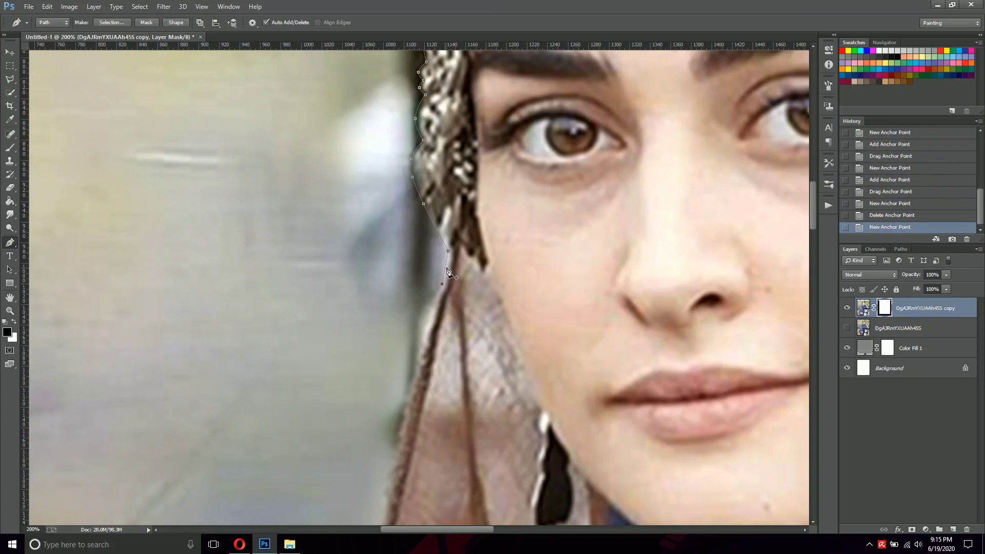
pyautogui.moveTo(379, 469); pyautogui.dragTo(417, 386)
pyautogui.scroll(-3, 451, 236)
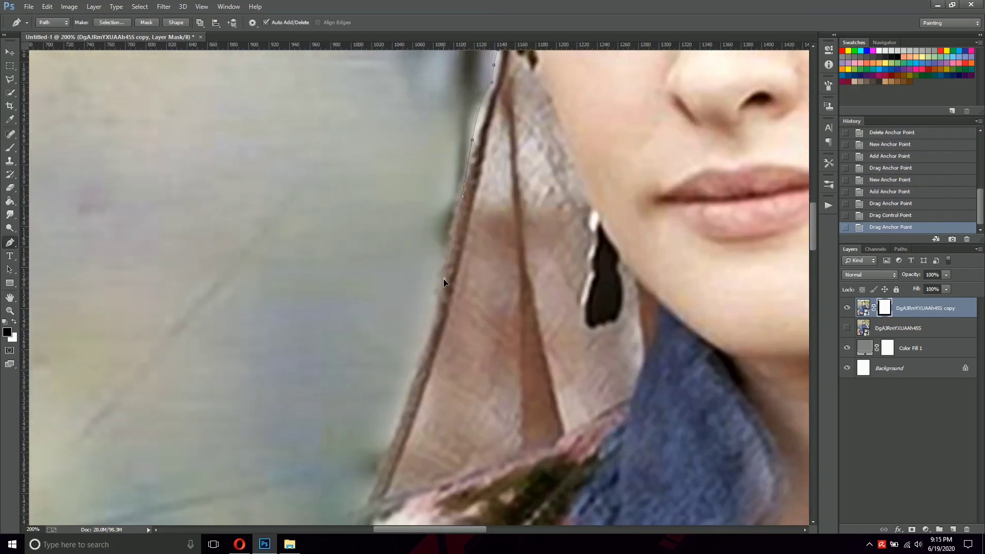
pyautogui.scroll(-2, 415, 354)
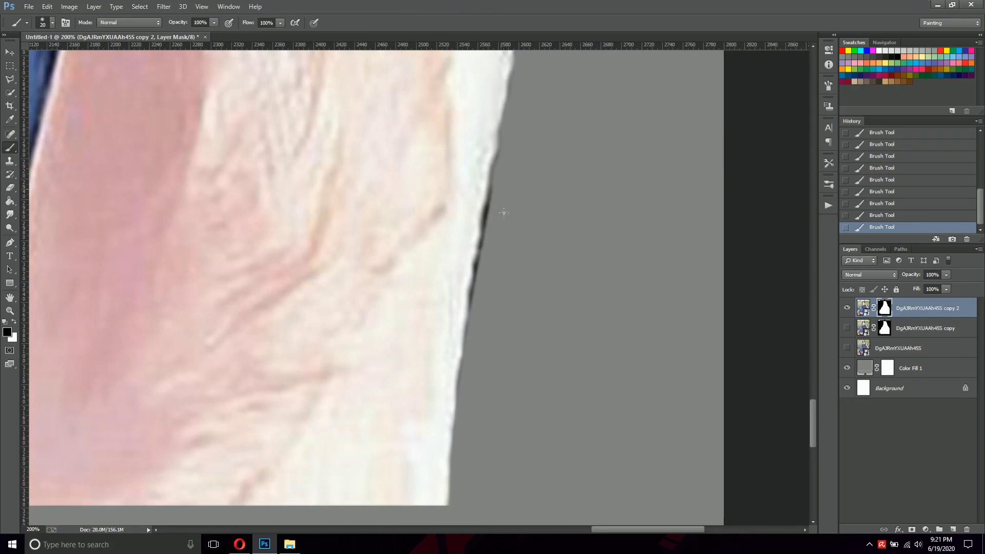
# Step: Fit the whole cut-out image in the window to review the result
pyautogui.hotkey('ctrl', '0')
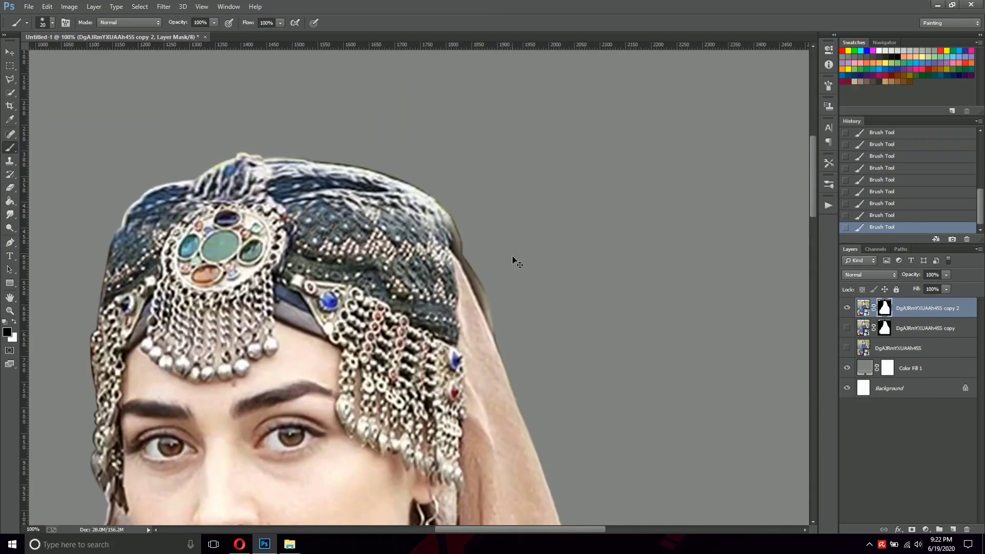
pyautogui.scroll(5, 358, 232)
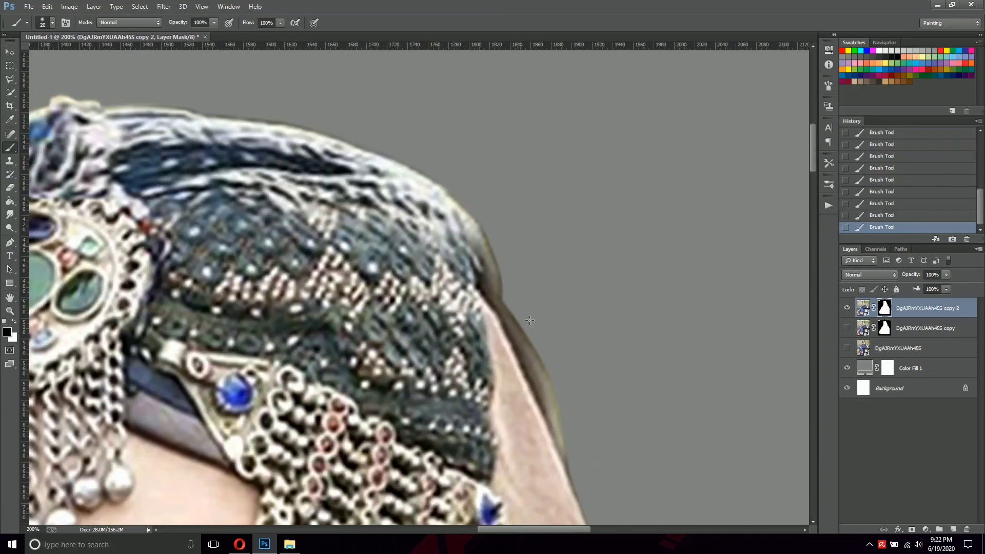
pyautogui.hotkey('ctrl', '0')
# Step: Stamp the visible image into a new layer and apply High Pass to a copy
pyautogui.hotkey('ctrl', 'j')
pyautogui.hotkey('ctrl', 'shift', 'alt', 'n')
pyautogui.hotkey('ctrl', 'e')
pyautogui.hotkey('ctrl', 'j')
pyautogui.click(164, 7)
# Step: Desaturate the High Pass layer and set its blend mode to Overlay
pyautogui.click(318, 241)
pyautogui.click(547, 139)
pyautogui.click(70, 6)
pyautogui.click(267, 236)
pyautogui.click(869, 274)
pyautogui.click(866, 380)
# Step: Duplicate and merge the Overlay copies, then select them together with Layer 1
pyautogui.hotkey('ctrl', 'j')
pyautogui.hotkey('ctrl', 'j')
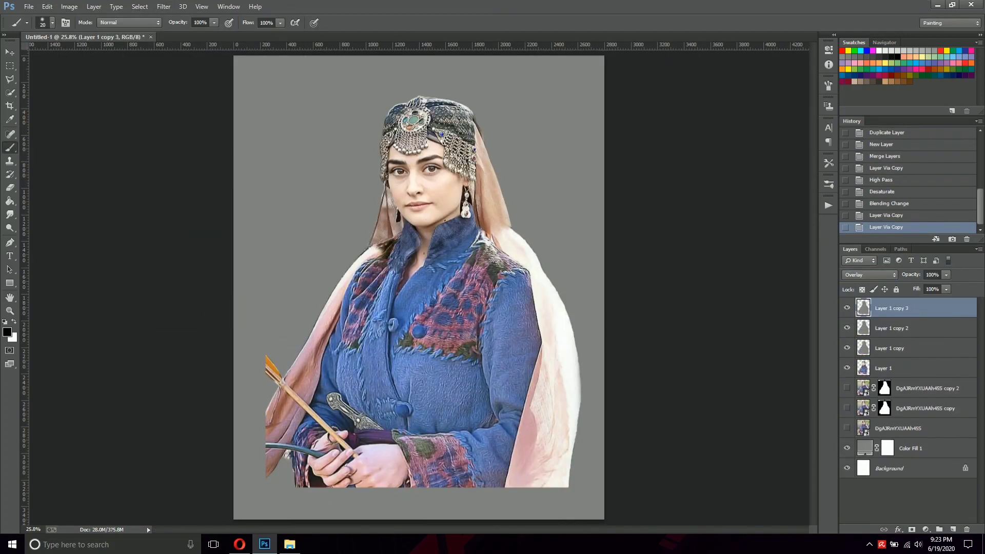
pyautogui.keyDown('shift'); pyautogui.click(887, 348); pyautogui.keyUp('shift')
pyautogui.hotkey('ctrl', 'e')
pyautogui.hotkey('shift', 'alt', 'o')
pyautogui.click(852, 310)
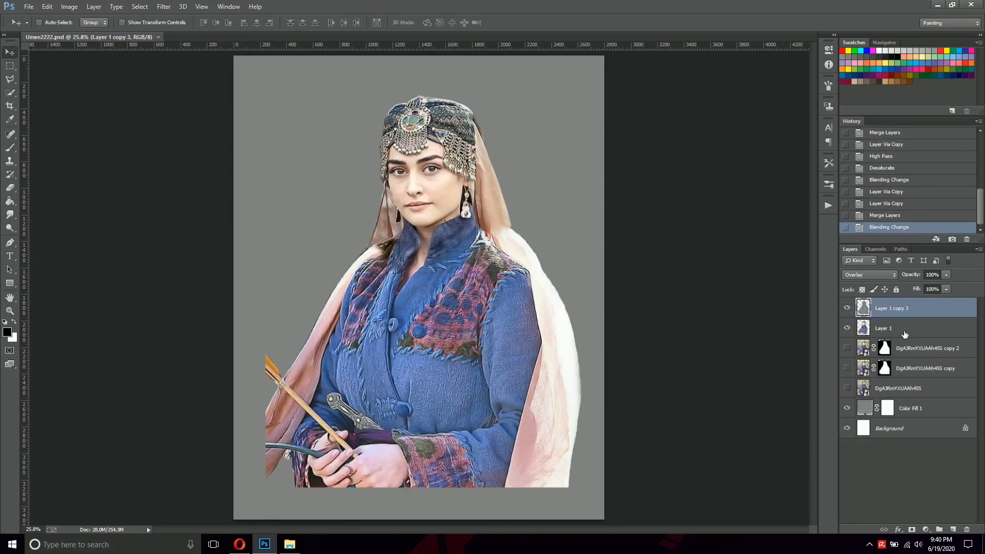
pyautogui.keyDown('shift'); pyautogui.click(904, 334); pyautogui.keyUp('shift')
# Step: Scale the selected layers up to about 142%
pyautogui.hotkey('ctrl', 't')
pyautogui.hotkey('ctrl', '-')
pyautogui.hotkey('ctrl', '-')
pyautogui.hotkey('ctrl', '-')
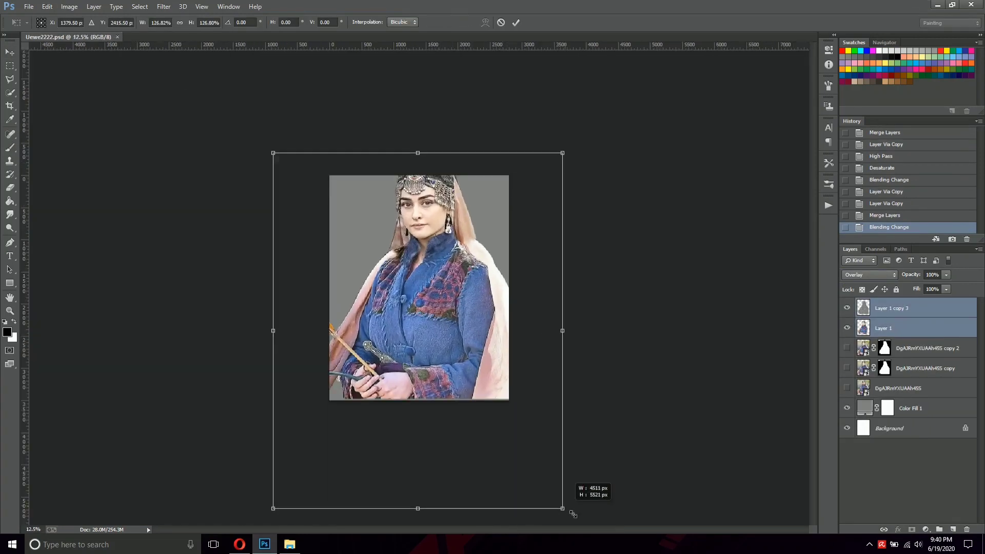
pyautogui.moveTo(569, 510); pyautogui.dragTo(531, 249)
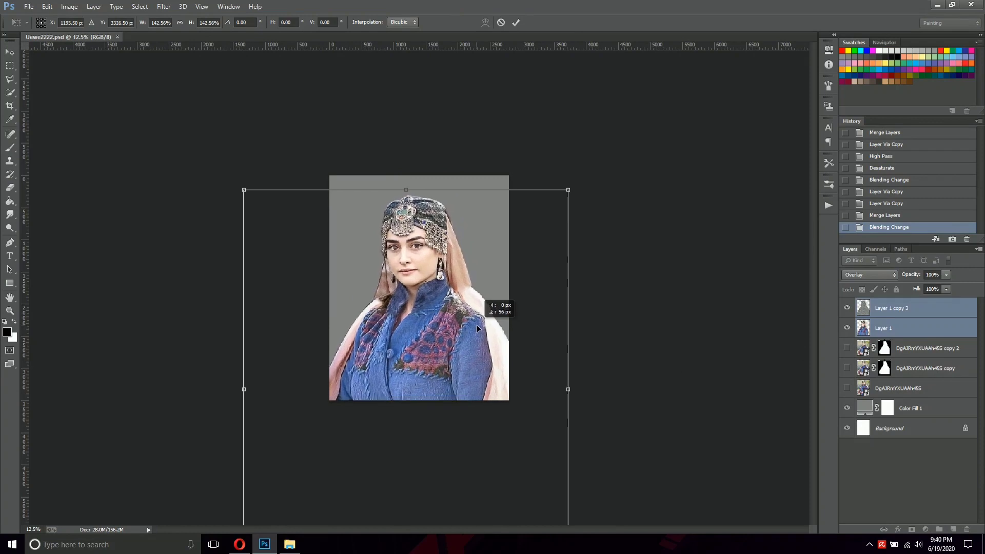
pyautogui.press('Return')
# Step: Duplicate the enlarged layers and set Layer 1 copy 4 to Hard Light after trying Vivid Light and Overlay
pyautogui.hotkey('ctrl', 'j')
pyautogui.moveTo(847, 368); pyautogui.dragTo(847, 348)
pyautogui.click(902, 308)
pyautogui.hotkey('ctrl', '+')
pyautogui.click(869, 274)
pyautogui.click(866, 434)
pyautogui.click(869, 274)
pyautogui.click(851, 409)
pyautogui.click(869, 275)
pyautogui.click(875, 426)
# Step: Delete the unneeded layer and stamp all visible layers into a new top layer
pyautogui.rightClick(934, 510)
pyautogui.click(914, 330)
pyautogui.hotkey('ctrl', 'shift', 'alt', 'e')
pyautogui.press('Delete')
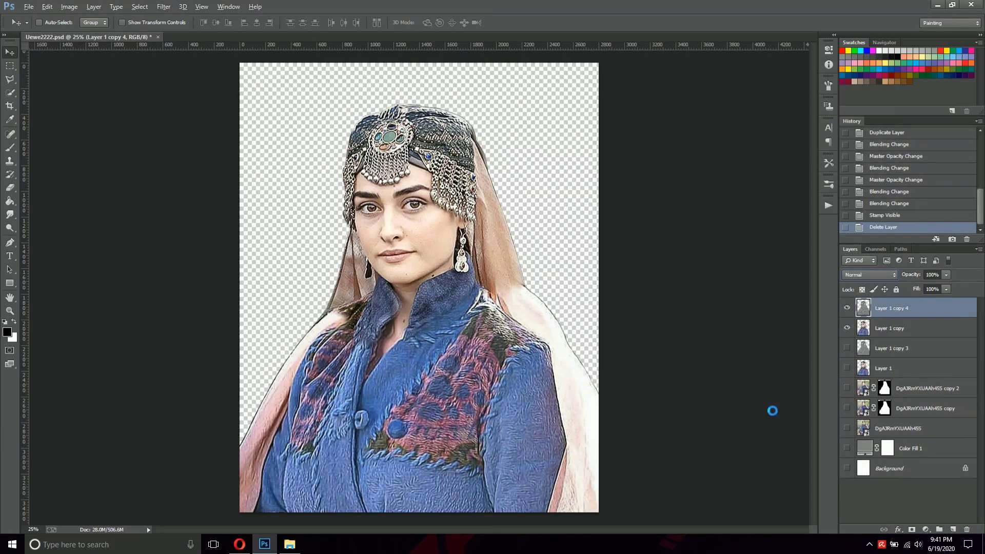
pyautogui.press('r')
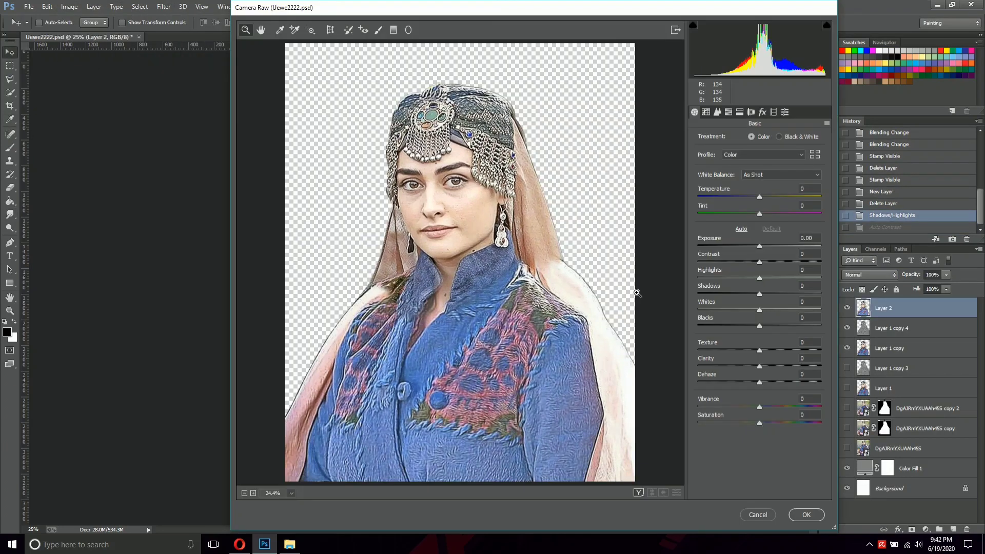
# Step: Set Temperature +5, Tint -5, Contrast -10, lower highlights, lift shadows, Blacks +19, Vibrance +15
pyautogui.click(762, 199)
pyautogui.click(756, 215)
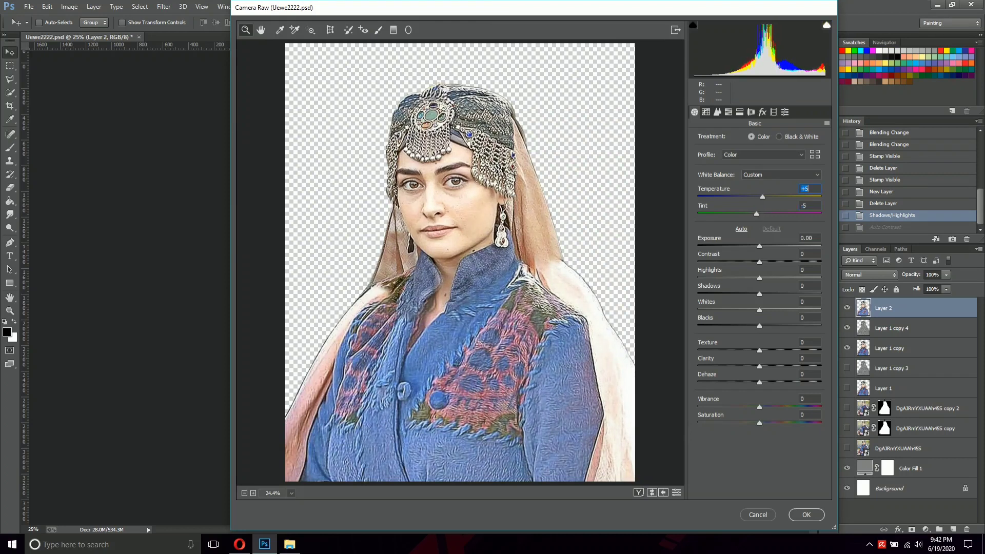
pyautogui.click(752, 263)
pyautogui.click(769, 293)
pyautogui.moveTo(743, 316); pyautogui.dragTo(773, 328)
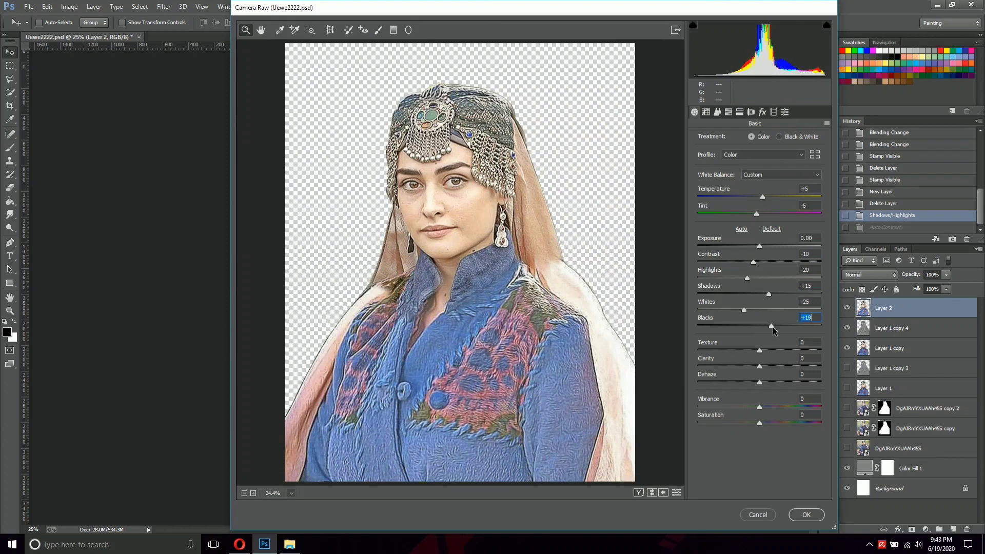
pyautogui.click(768, 407)
# Step: Raise tone curve highlights to +11, adjust darks and shadows, view Detail settings, and apply
pyautogui.hotkey('ctrl', 'alt', '2')
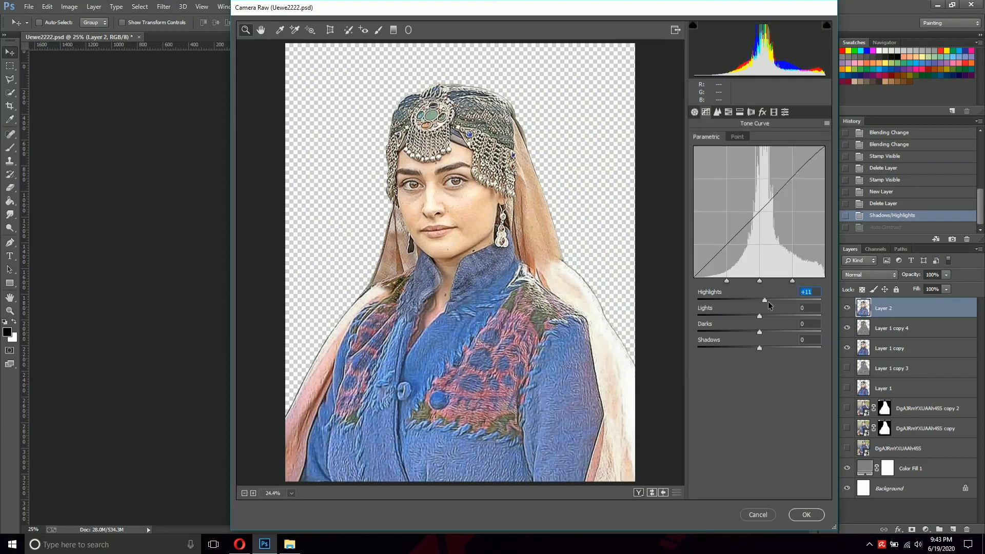
pyautogui.click(764, 332)
pyautogui.moveTo(757, 331)
pyautogui.mouseDown()
pyautogui.moveTo(748, 349)
pyautogui.moveTo(758, 346)
pyautogui.mouseUp()
pyautogui.click(716, 112)
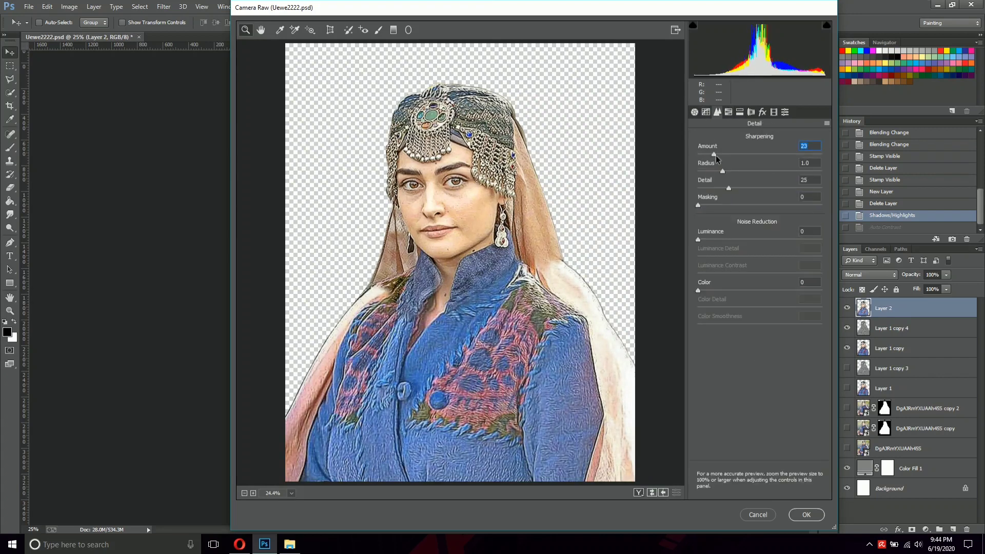
pyautogui.press('Return')
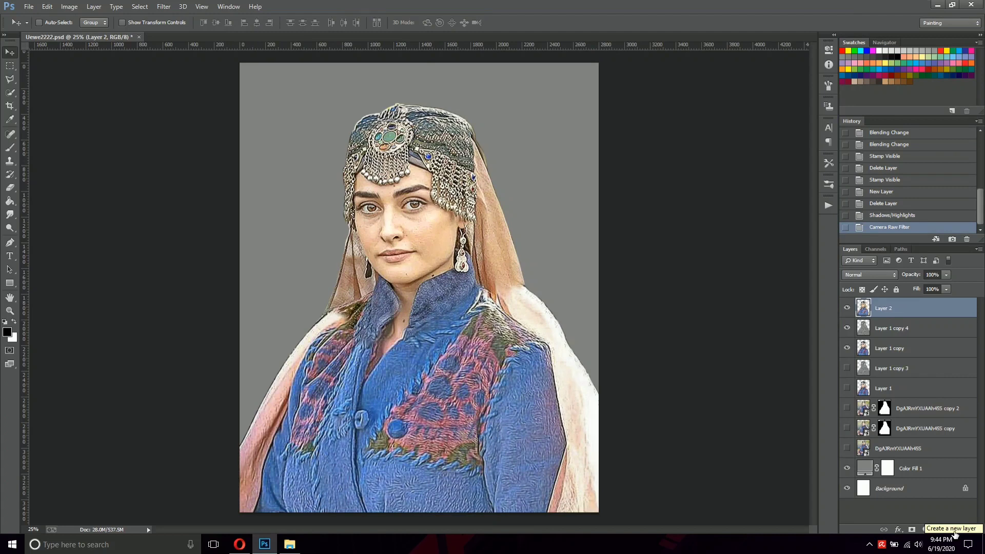
# Step: Add a new layer clipped to Layer 2, pick an 83 px Smudge brush, and hide Layer 1 copy
pyautogui.click(954, 533)
pyautogui.press('r')
pyautogui.hotkey('ctrl', '+')
pyautogui.hotkey('ctrl', '+')
pyautogui.hotkey('ctrl', '+')
pyautogui.moveTo(282, 155); pyautogui.dragTo(297, 154)
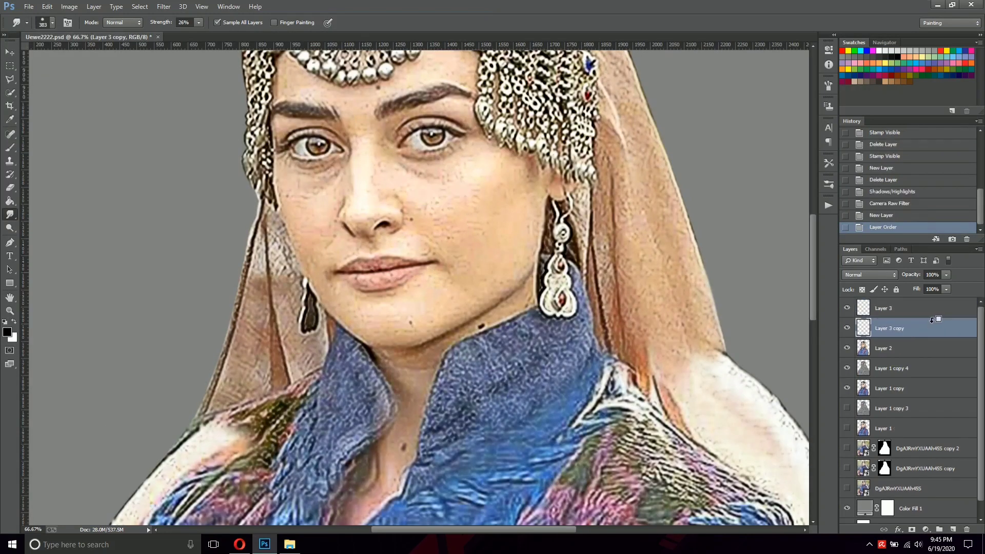
pyautogui.hotkey('ctrl', 'alt', 'g')
pyautogui.click(847, 367)
# Step: At 17% smudge strength, blend the forehead skin below the headpiece into soft strokes
pyautogui.hotkey('ctrl', '+')
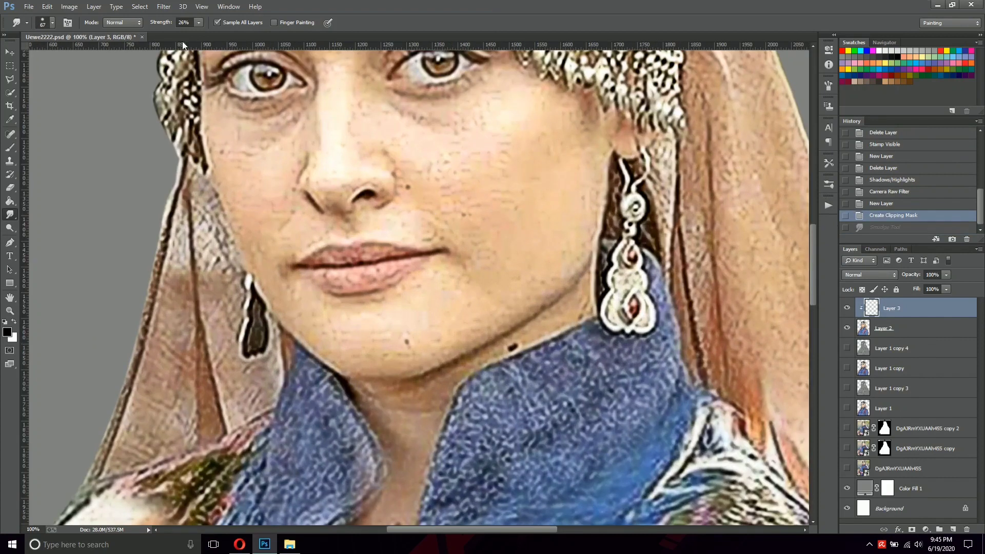
pyautogui.hotkey('ctrl', '-')
pyautogui.press('1')
pyautogui.press('7')
pyautogui.click(512, 280)
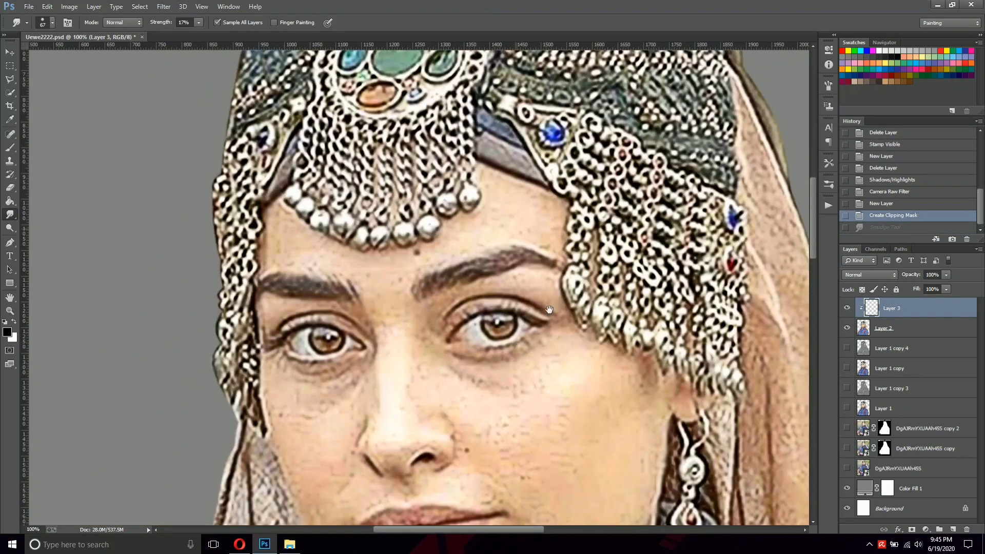
pyautogui.scroll(1, 533, 225)
pyautogui.moveTo(537, 228); pyautogui.dragTo(507, 218)
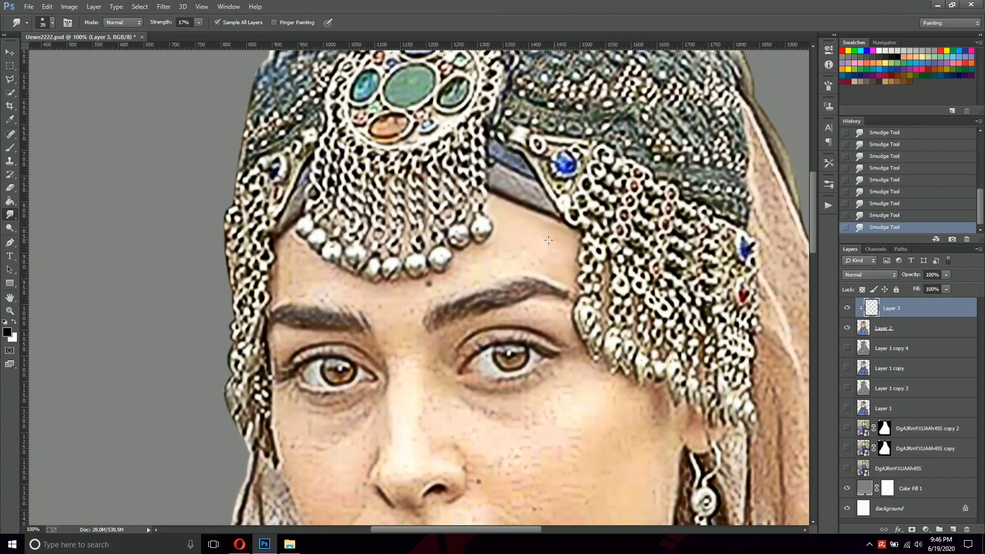
# Step: Pan around the zoomed face to review the smudged forehead and brow
pyautogui.hscroll(-2, 548, 240)
pyautogui.hscroll(-2, 612, 271)
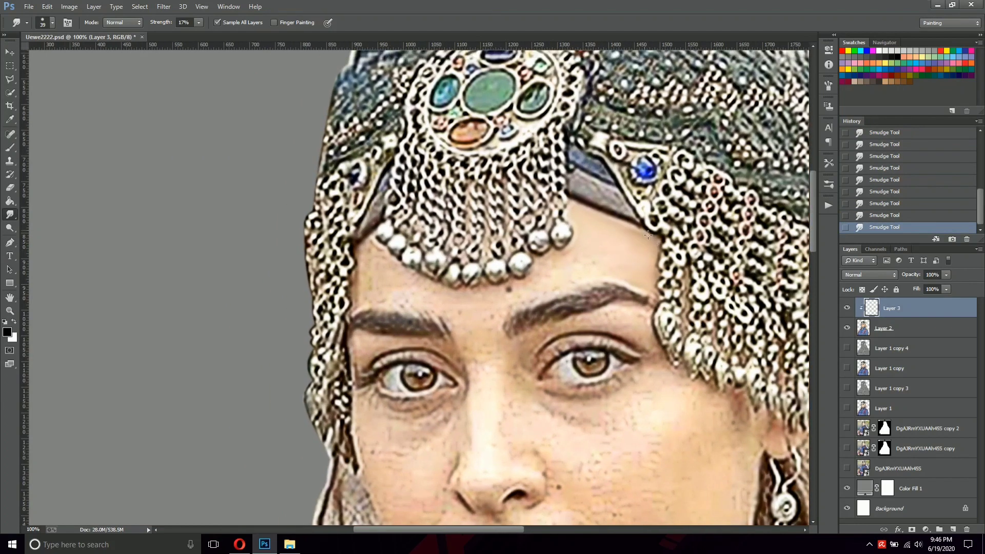
pyautogui.hscroll(-2, 633, 280)
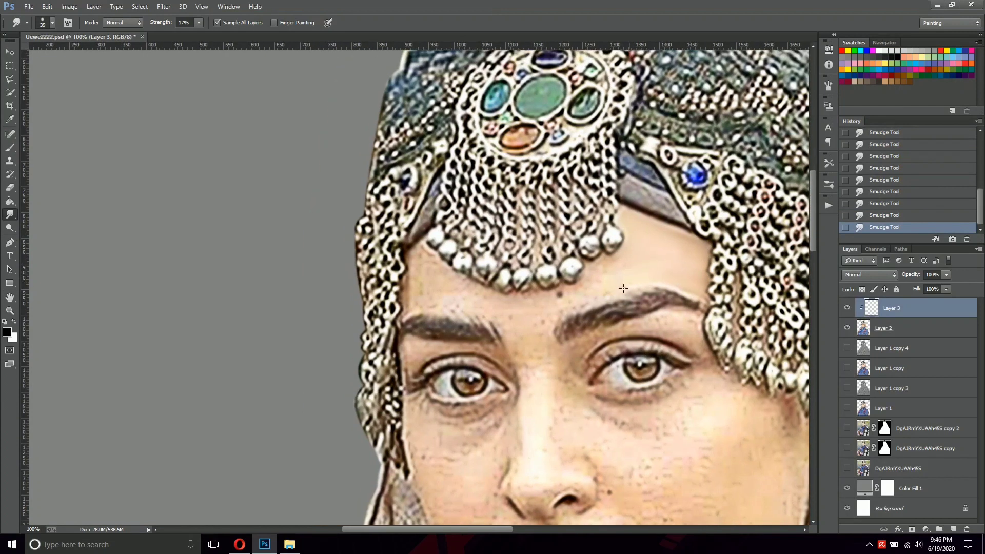
pyautogui.hscroll(-1, 626, 278)
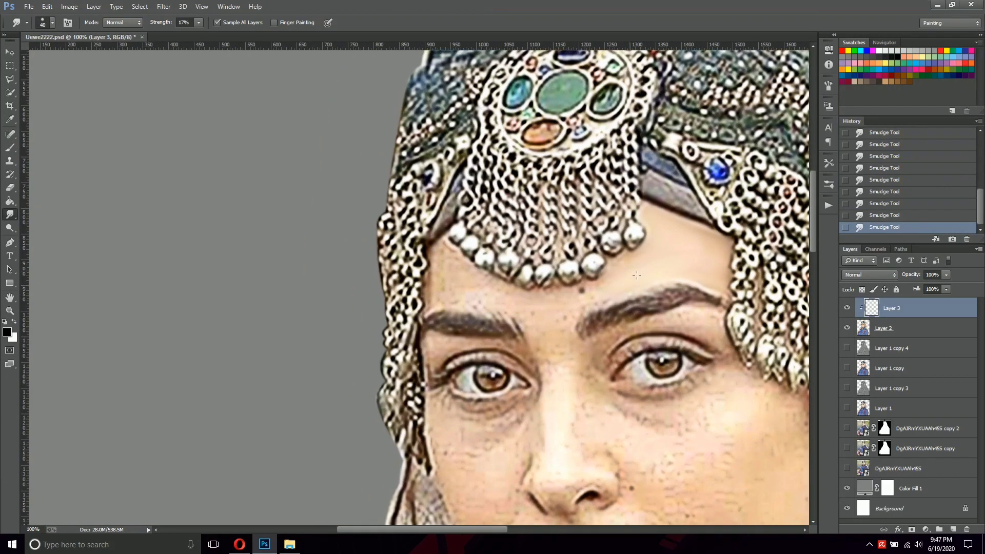
pyautogui.hscroll(-1, 616, 272)
pyautogui.scroll(-1, 617, 271)
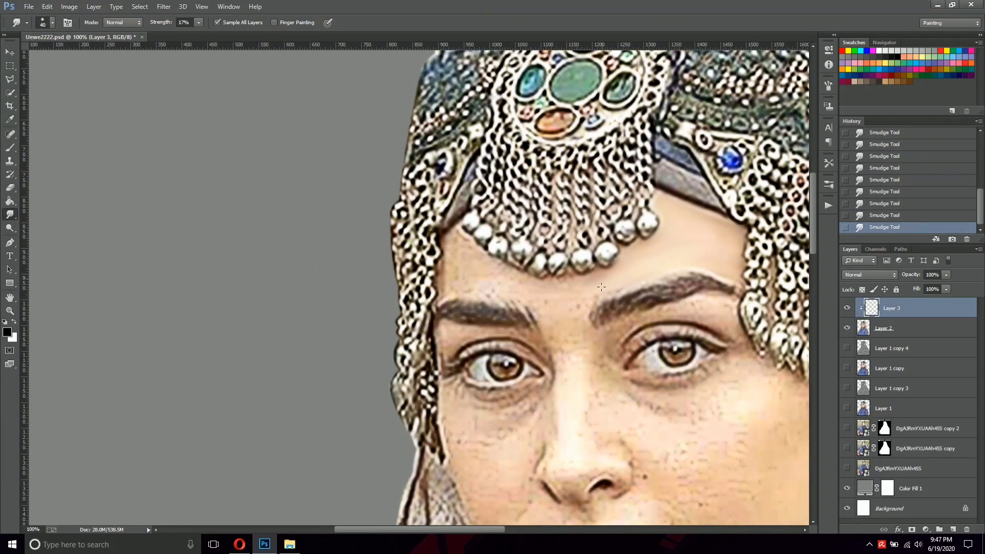
pyautogui.hscroll(-1, 608, 284)
pyautogui.hscroll(-1, 615, 282)
pyautogui.scroll(-1, 616, 282)
pyautogui.hscroll(-1, 626, 279)
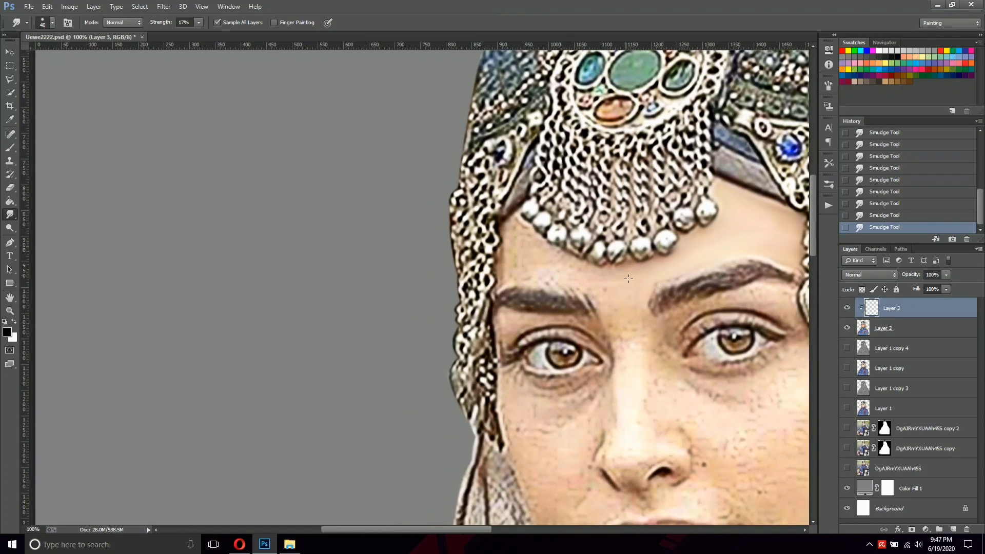
pyautogui.hscroll(-2, 603, 291)
pyautogui.scroll(1, 584, 266)
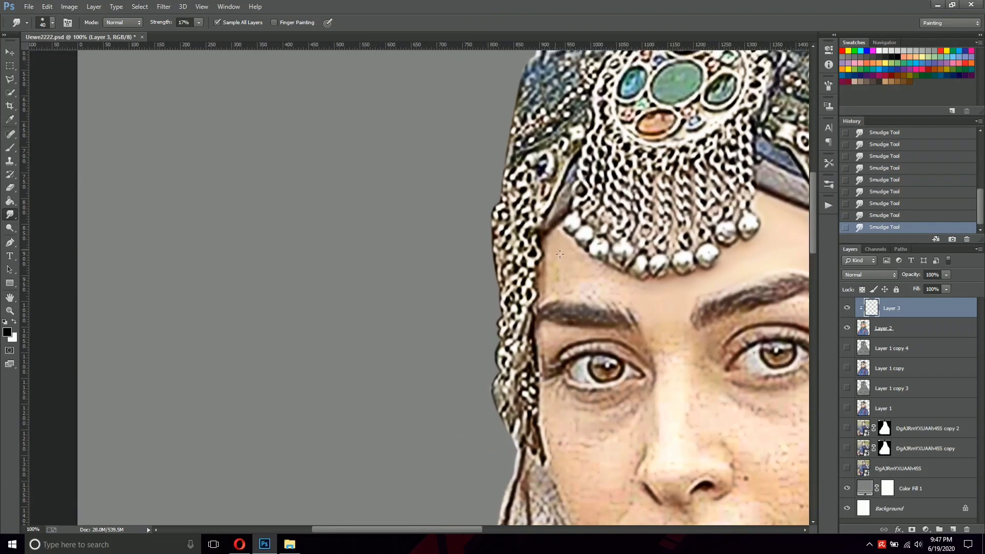
pyautogui.hscroll(4, 558, 254)
pyautogui.hscroll(1, 443, 286)
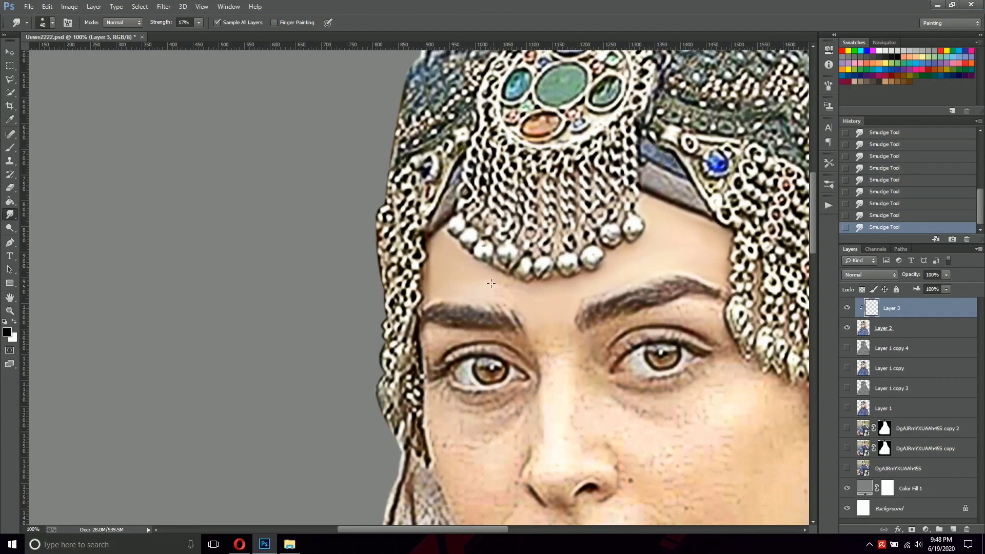
pyautogui.hscroll(1, 500, 299)
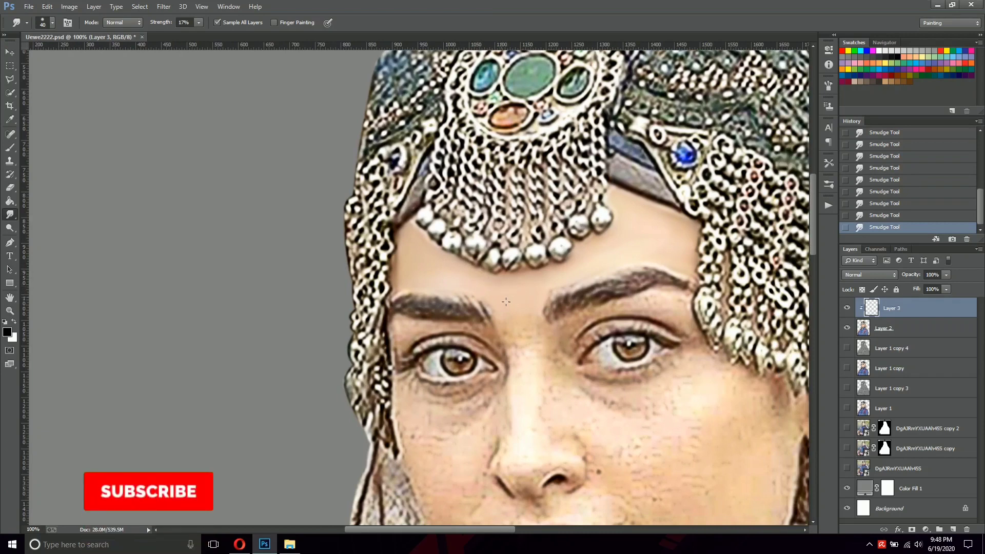
pyautogui.scroll(-1, 481, 296)
pyautogui.scroll(-1, 481, 296)
pyautogui.scroll(-1, 576, 286)
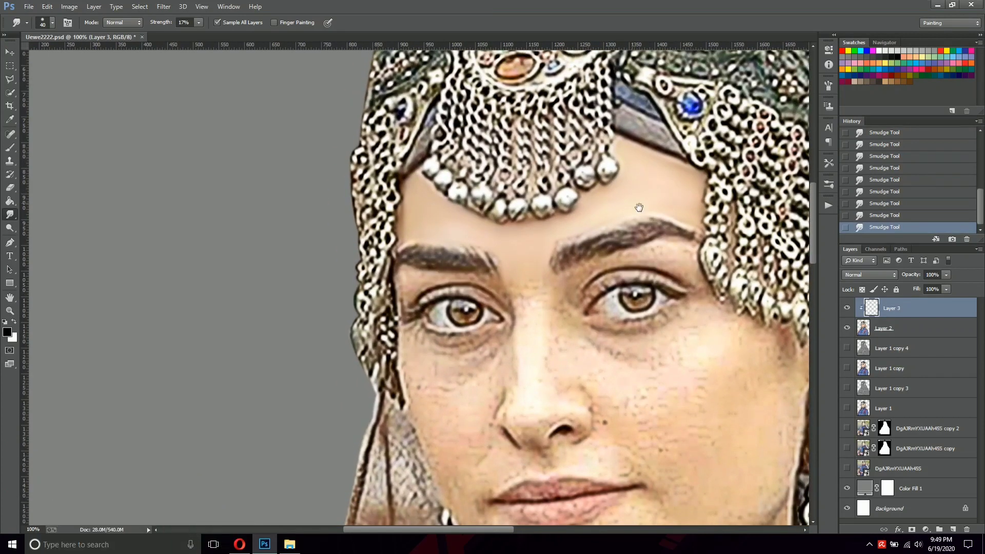
pyautogui.scroll(-2, 638, 209)
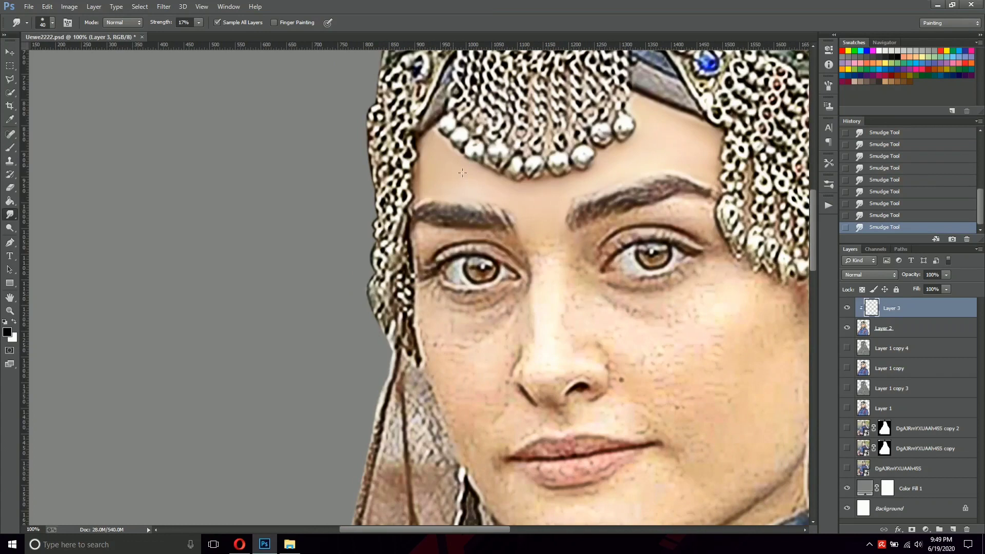
pyautogui.hscroll(-1, 573, 249)
pyautogui.hscroll(2, 552, 221)
pyautogui.scroll(1, 485, 255)
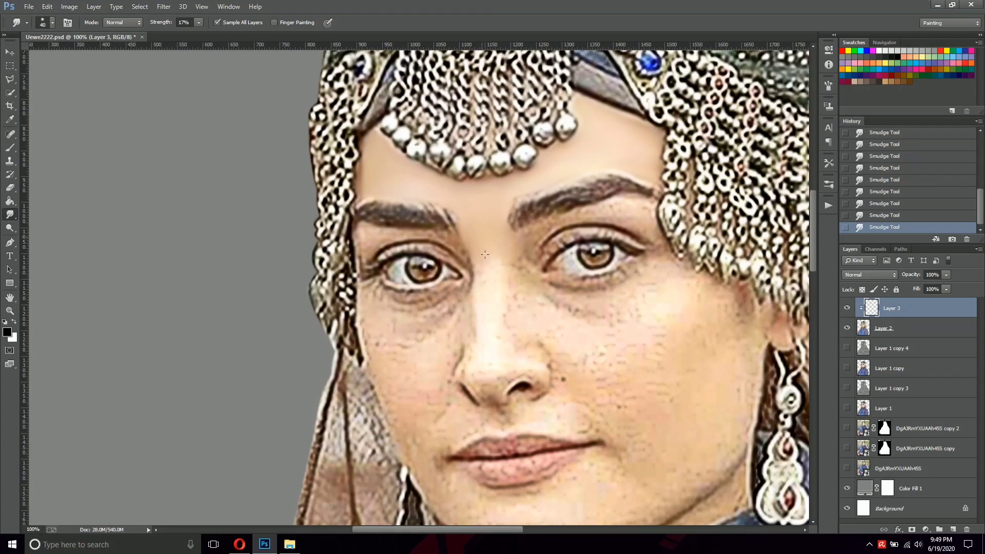
pyautogui.hscroll(-2, 519, 250)
pyautogui.scroll(1, 519, 249)
pyautogui.hscroll(-2, 467, 264)
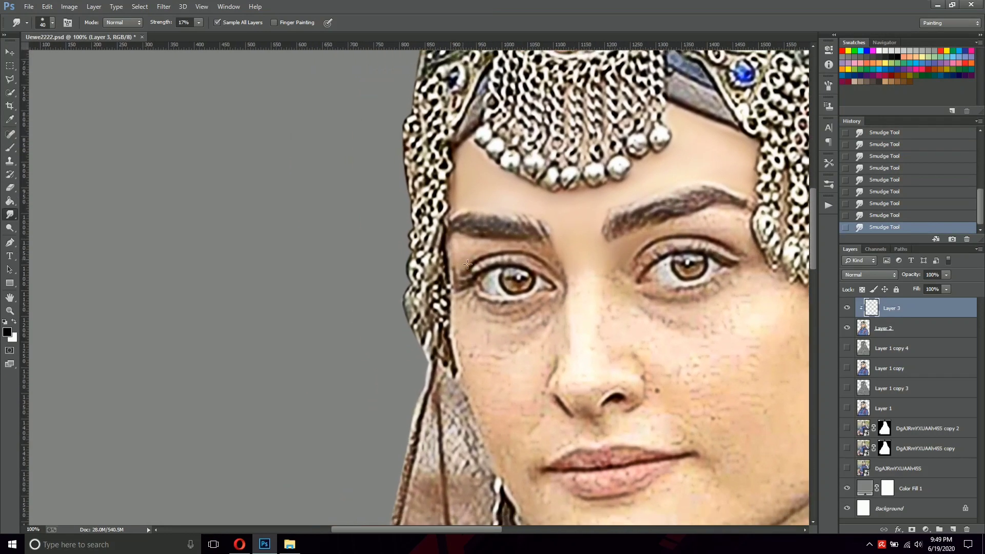
pyautogui.hscroll(1, 488, 249)
pyautogui.scroll(-1, 505, 251)
pyautogui.hscroll(2, 510, 275)
pyautogui.scroll(1, 520, 255)
pyautogui.hscroll(2, 511, 269)
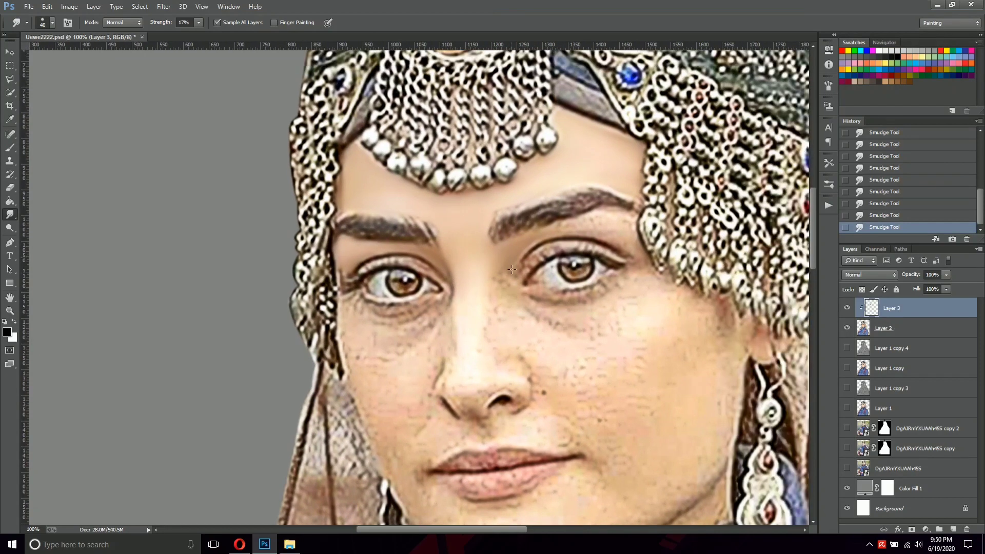
pyautogui.scroll(1, 507, 293)
pyautogui.hscroll(1, 533, 250)
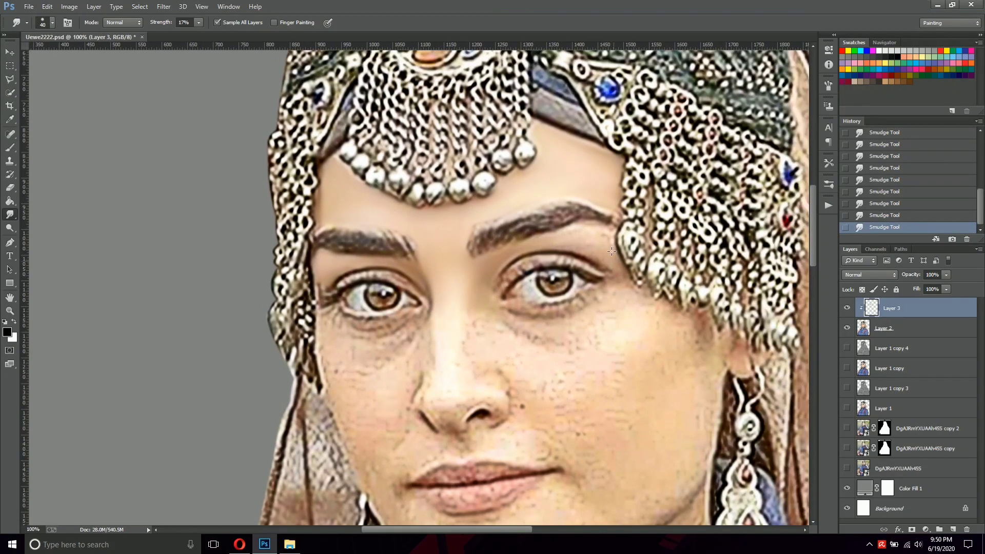
pyautogui.scroll(-2, 645, 304)
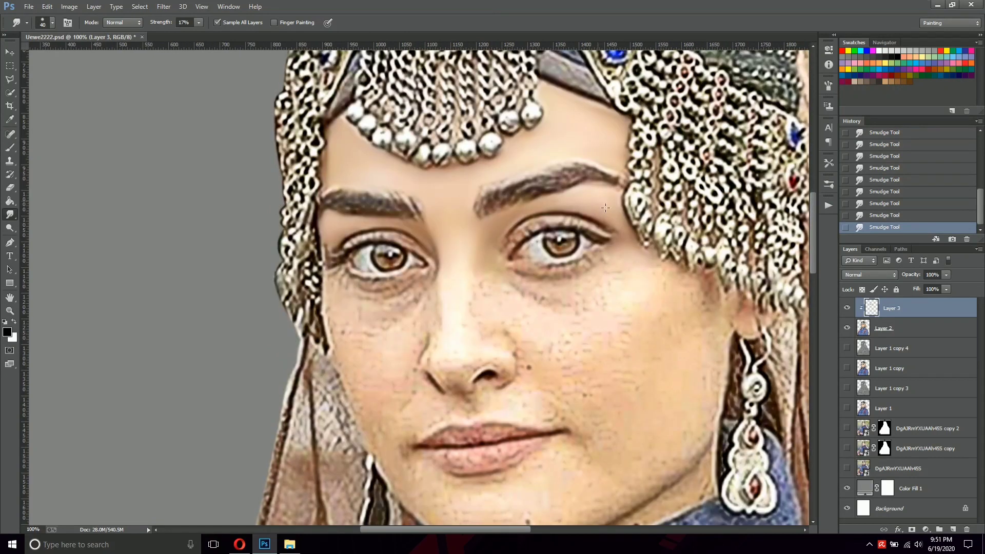
pyautogui.hscroll(-1, 590, 287)
pyautogui.hscroll(-2, 530, 274)
pyautogui.scroll(-1, 530, 275)
pyautogui.hscroll(5, 691, 271)
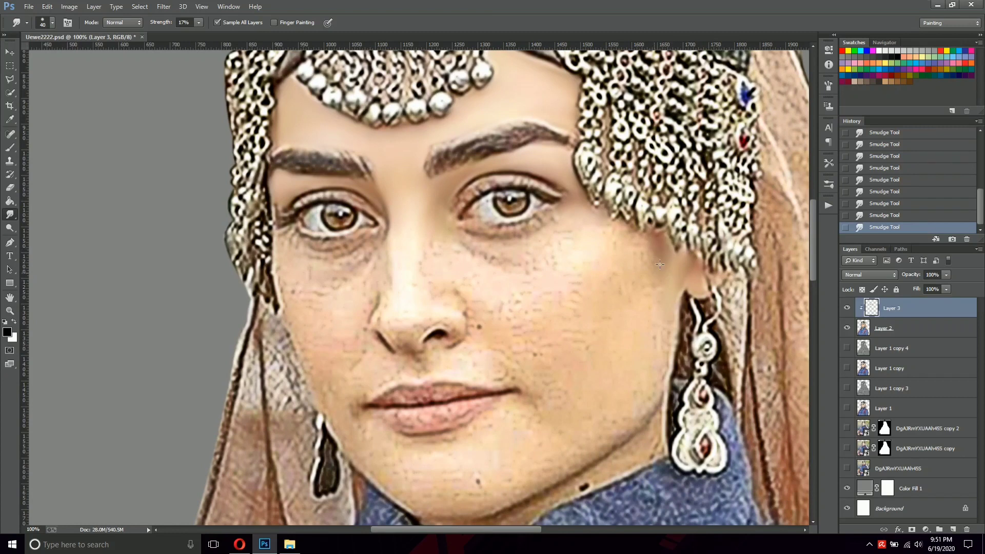
# Step: Smudge the right cheek with the brush enlarged to 90 and strength raised to 25%
pyautogui.moveTo(658, 280); pyautogui.dragTo(622, 255)
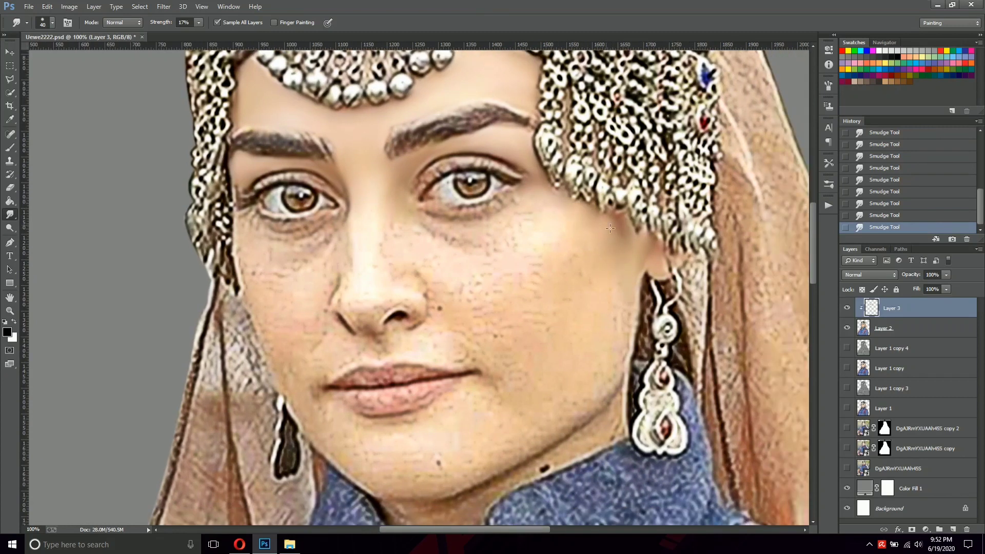
pyautogui.moveTo(634, 255); pyautogui.dragTo(598, 266)
pyautogui.press(']')
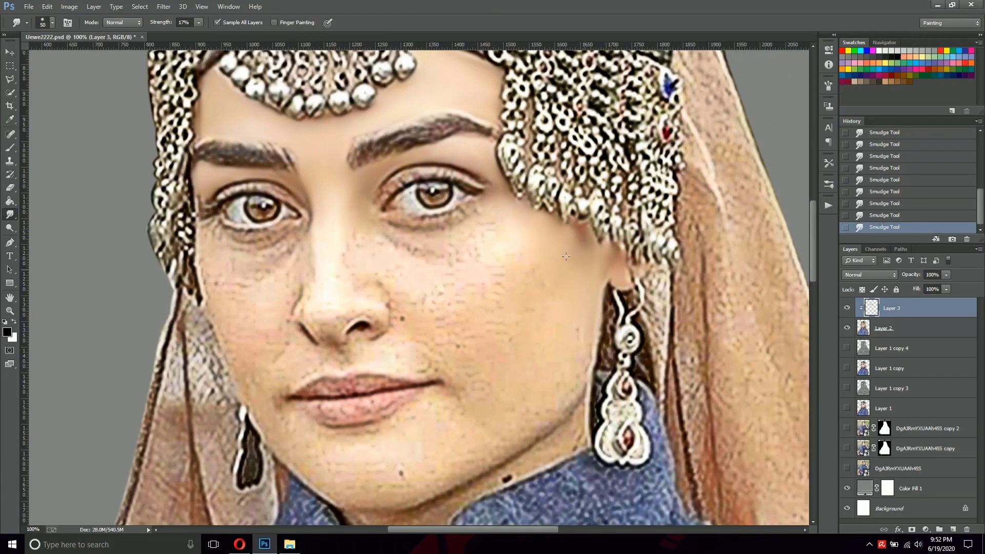
pyautogui.moveTo(594, 264); pyautogui.dragTo(620, 252)
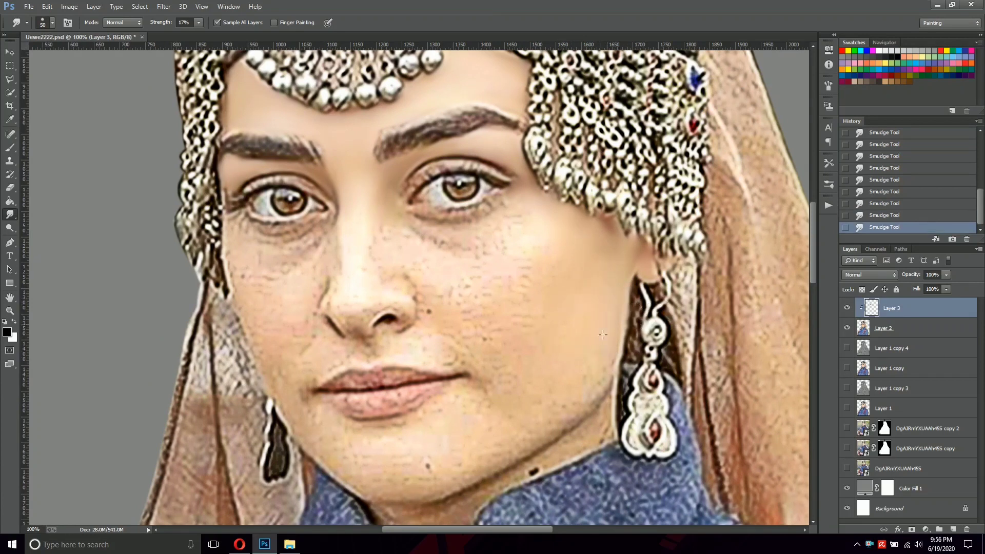
pyautogui.moveTo(582, 327); pyautogui.dragTo(608, 351)
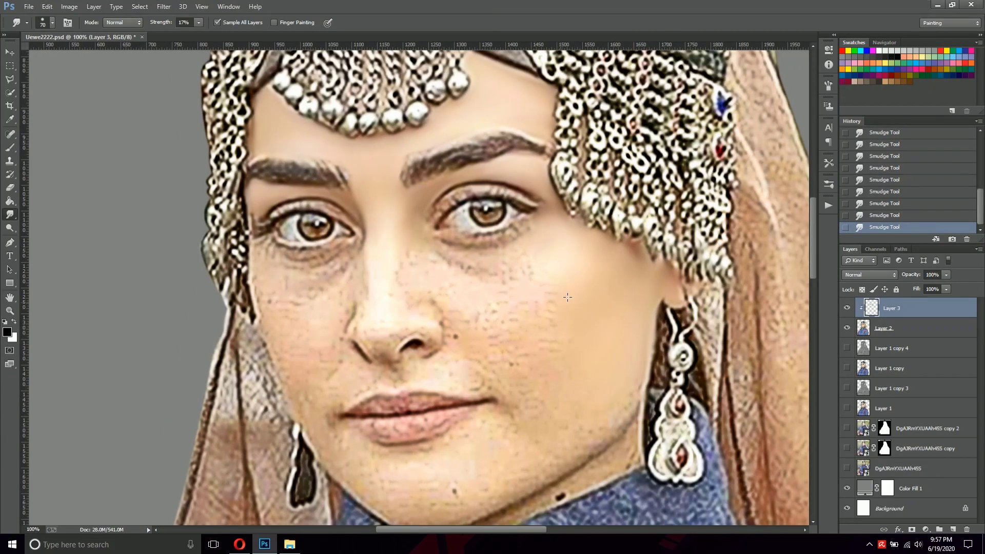
pyautogui.moveTo(532, 292); pyautogui.dragTo(561, 263)
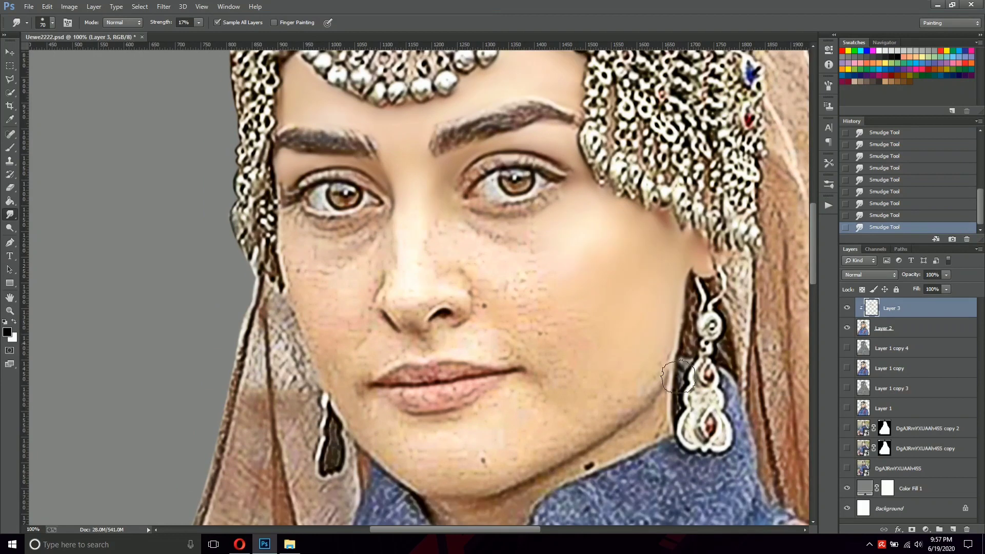
pyautogui.moveTo(654, 387); pyautogui.dragTo(669, 387)
pyautogui.press('[')
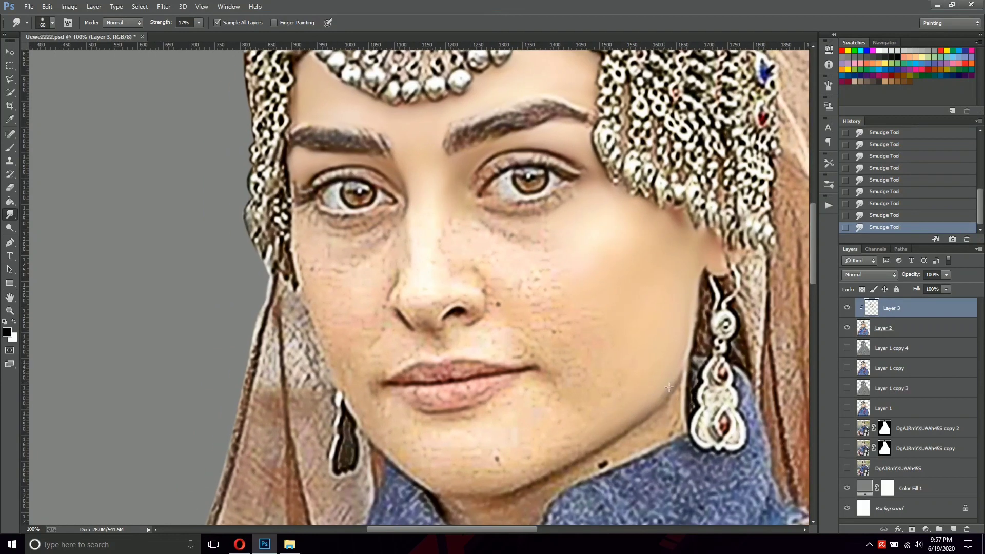
pyautogui.press(']')
pyautogui.press(']')
pyautogui.press(']')
pyautogui.moveTo(617, 345); pyautogui.dragTo(641, 352)
pyautogui.moveTo(593, 314)
pyautogui.mouseDown()
pyautogui.moveTo(621, 336)
pyautogui.moveTo(595, 305)
pyautogui.moveTo(621, 298)
pyautogui.mouseUp()
pyautogui.press('2')
pyautogui.press('5')
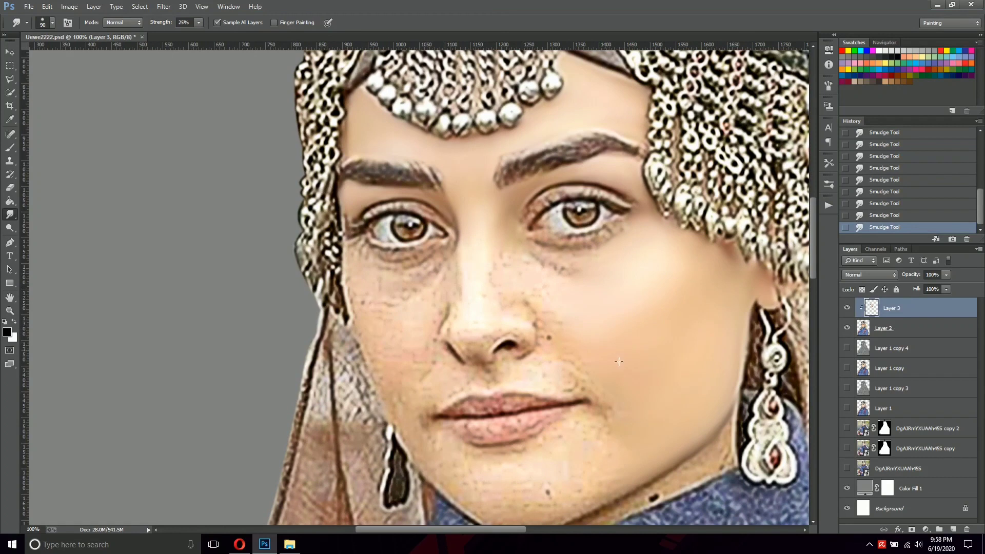
# Step: Shrink the smudge brush to 70 and smooth the skin under the right eye
pyautogui.press('[')
pyautogui.moveTo(618, 361); pyautogui.dragTo(653, 345)
pyautogui.moveTo(677, 408); pyautogui.dragTo(630, 388)
pyautogui.press('[')
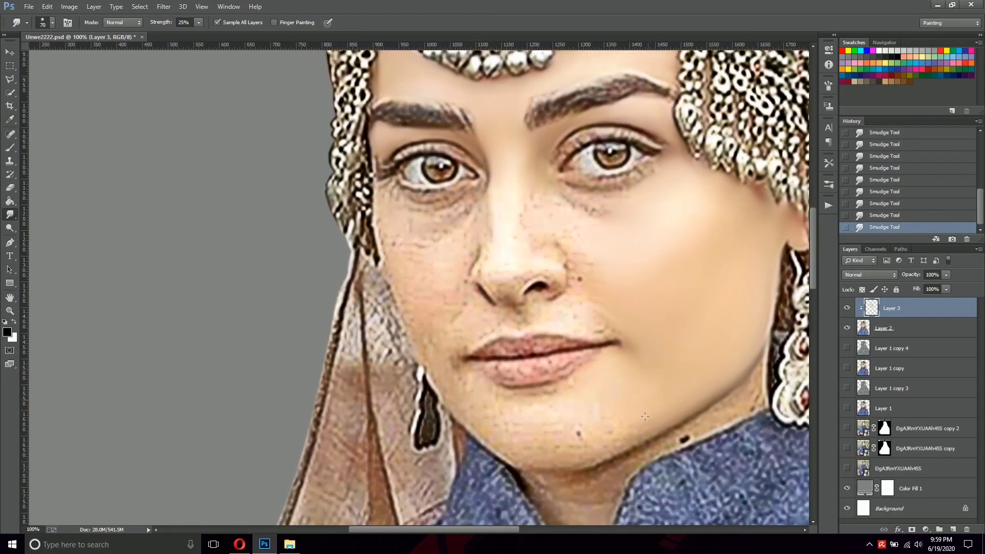
pyautogui.moveTo(608, 351); pyautogui.dragTo(502, 314)
pyautogui.moveTo(450, 437); pyautogui.dragTo(539, 525)
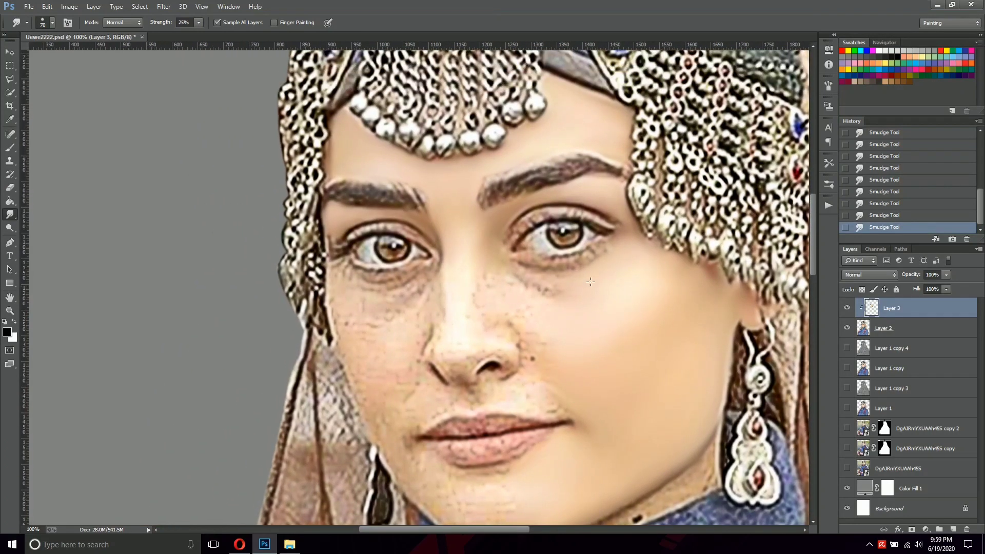
pyautogui.moveTo(591, 282); pyautogui.dragTo(542, 295)
# Step: Drop strength to 15%, reset the brush to 50, and smudge around the nose and upper lip
pyautogui.press('[')
pyautogui.press('[')
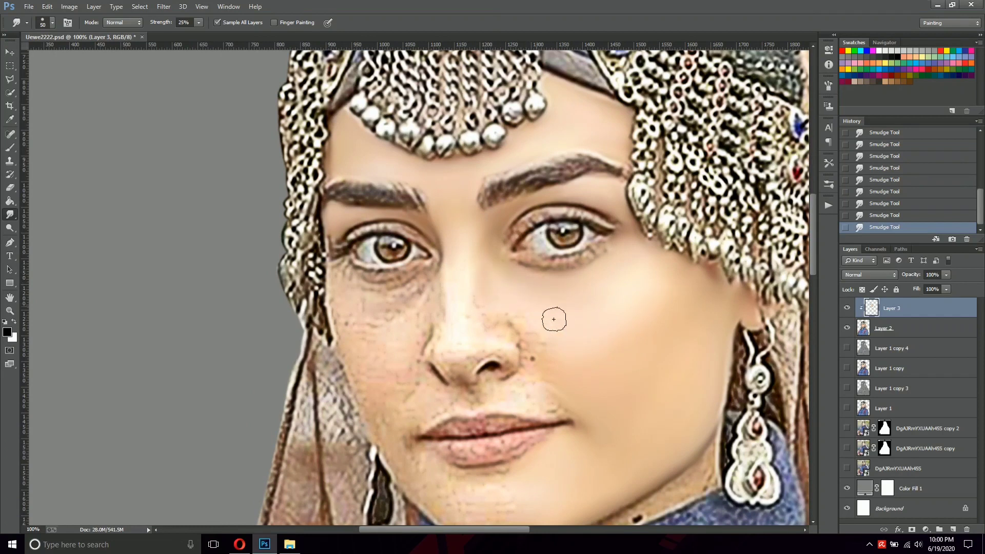
pyautogui.hscroll(-2, 553, 319)
pyautogui.press(']')
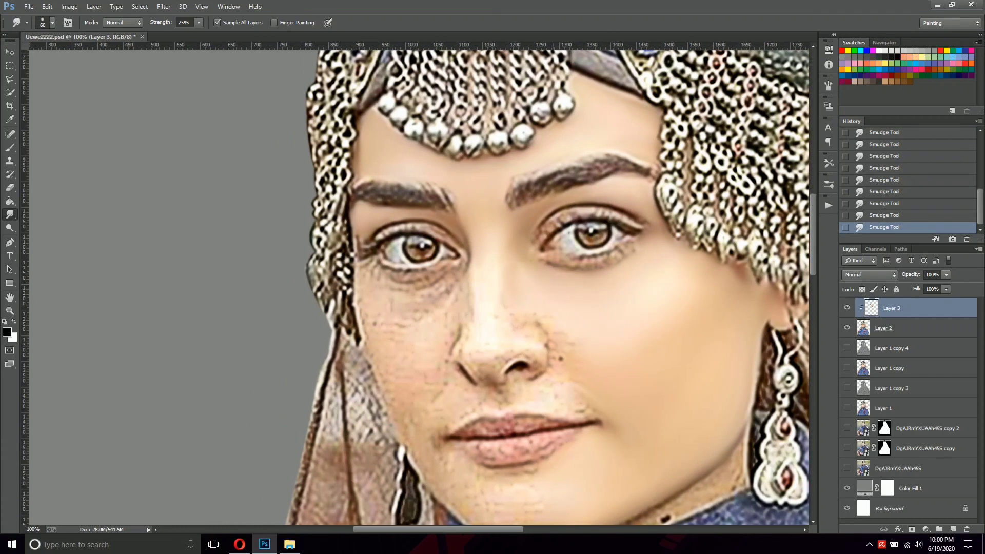
pyautogui.scroll(-2, 553, 322)
pyautogui.hscroll(-2, 652, 333)
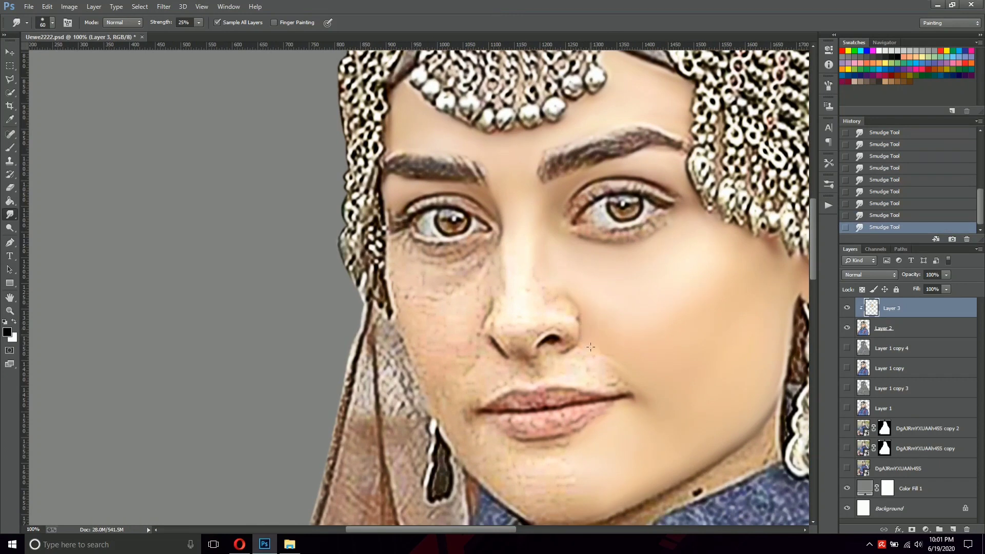
pyautogui.press(']')
pyautogui.press(']')
pyautogui.press(']')
pyautogui.hscroll(-4, 667, 365)
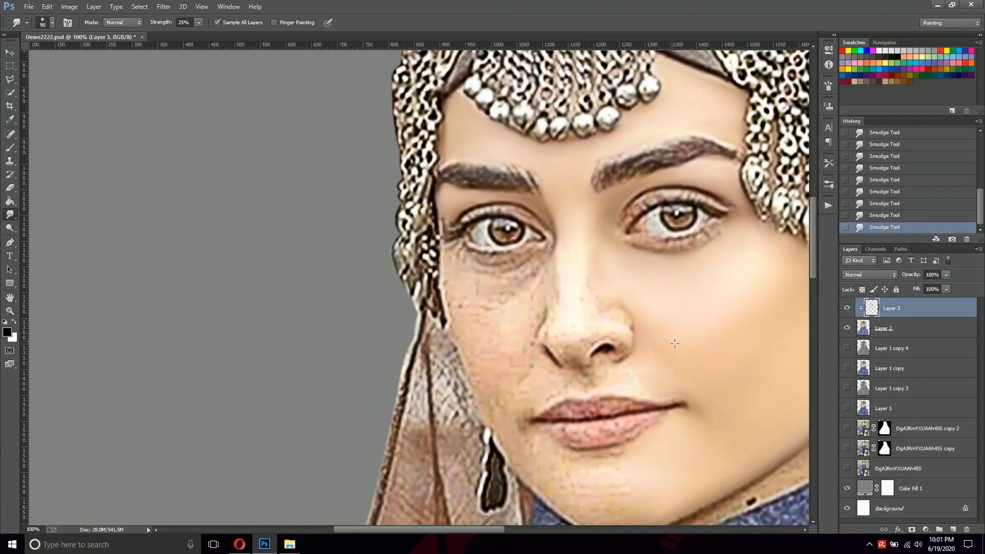
pyautogui.scroll(-2, 674, 343)
pyautogui.hscroll(7, 674, 343)
pyautogui.press('1')
pyautogui.press('5')
pyautogui.hscroll(3, 549, 314)
pyautogui.press('[')
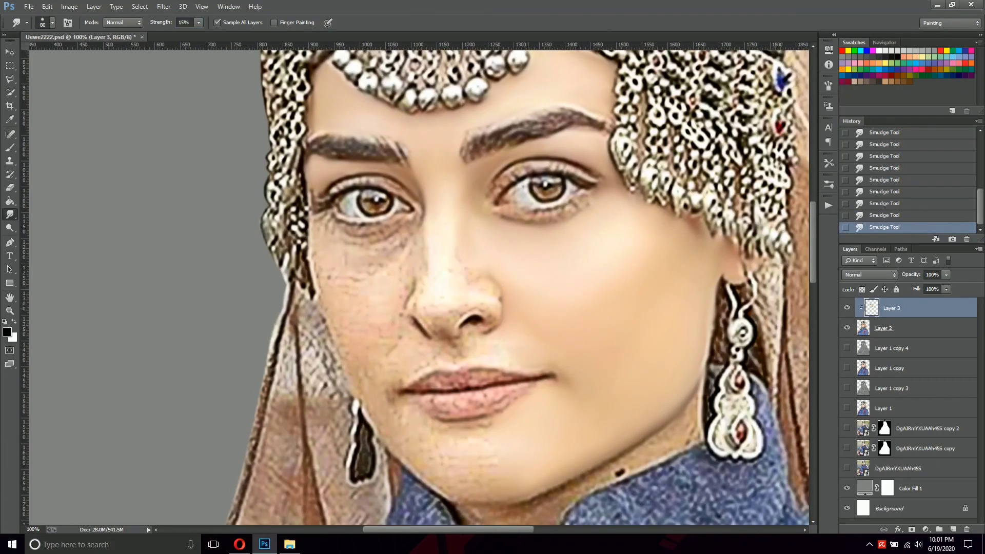
pyautogui.scroll(-2, 601, 340)
pyautogui.press(']')
pyautogui.press(']')
pyautogui.press(']')
pyautogui.scroll(2, 567, 332)
pyautogui.press('[')
pyautogui.press('[')
pyautogui.press('[')
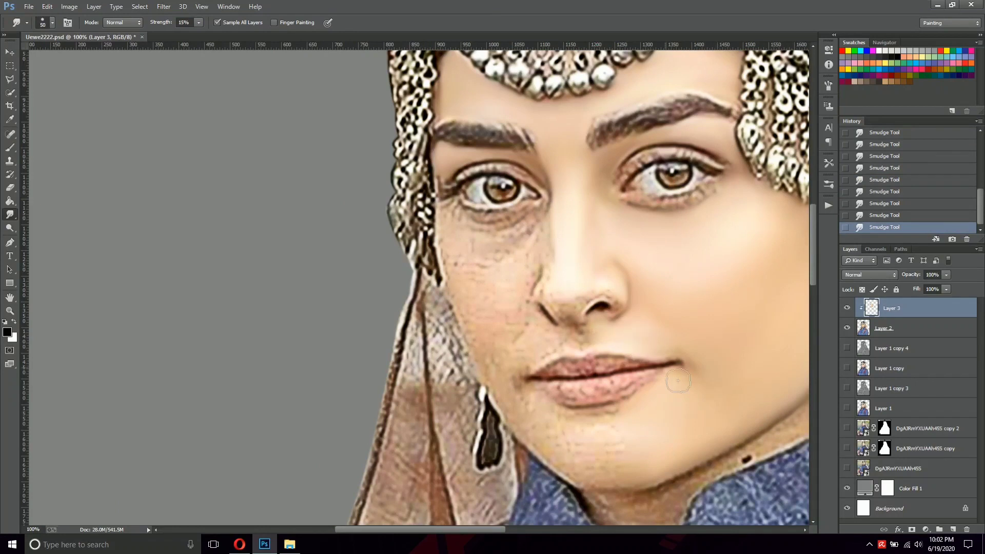
pyautogui.moveTo(677, 381); pyautogui.dragTo(721, 393)
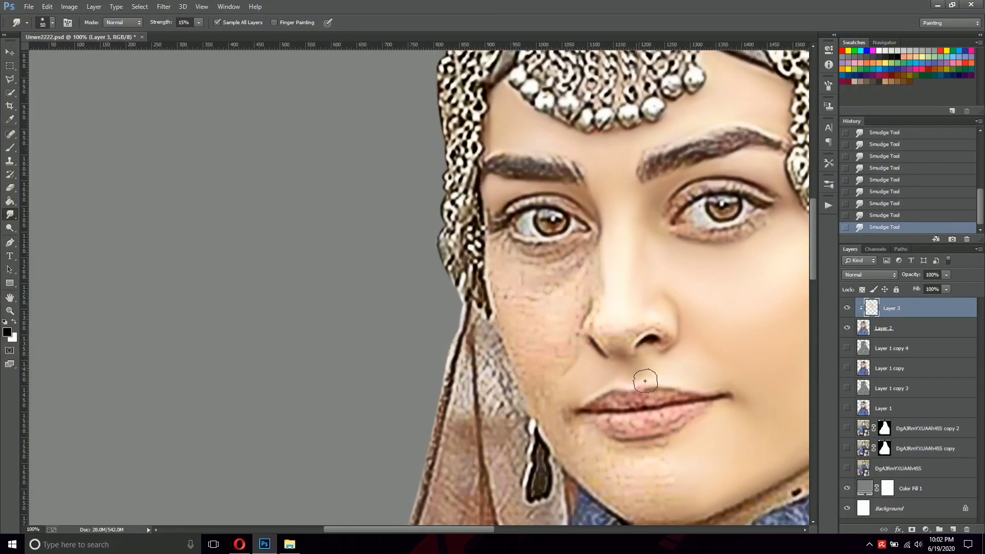
# Step: At 200% zoom, smudge the skin along the nose line toward the left cheek
pyautogui.scroll(2, 641, 359)
pyautogui.press('[')
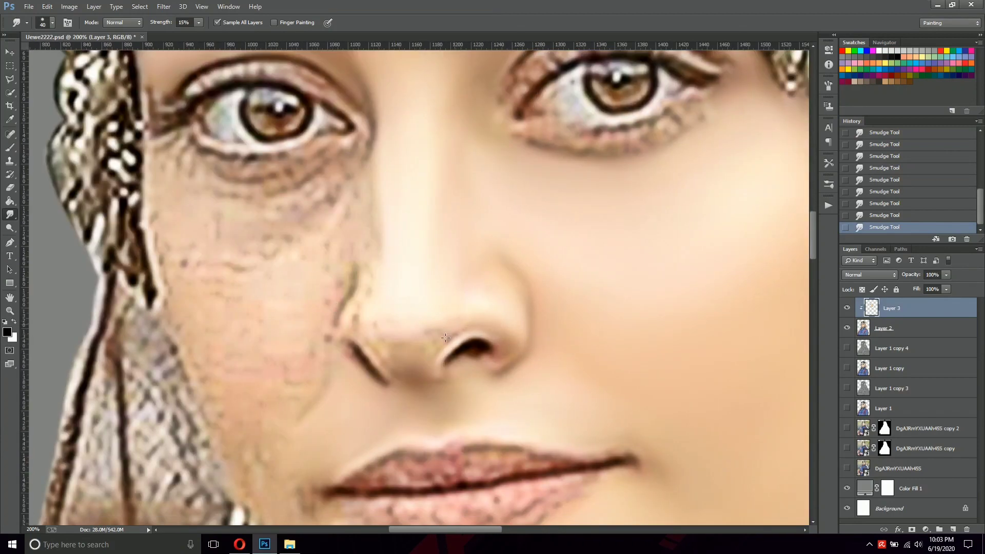
pyautogui.moveTo(432, 328); pyautogui.dragTo(503, 359)
pyautogui.moveTo(488, 308); pyautogui.dragTo(521, 318)
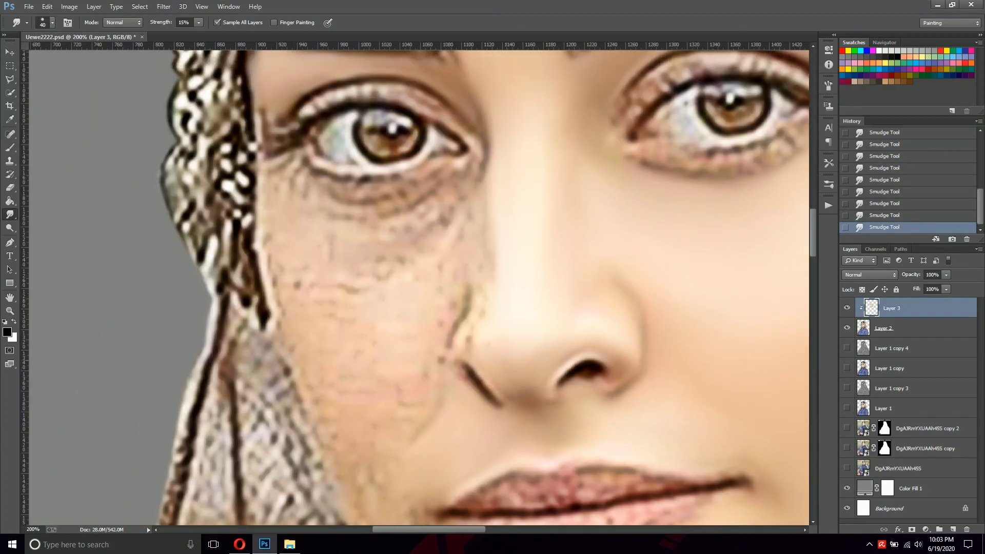
pyautogui.moveTo(492, 267); pyautogui.dragTo(544, 277)
pyautogui.moveTo(506, 339); pyautogui.dragTo(492, 380)
pyautogui.moveTo(539, 177); pyautogui.dragTo(635, 246)
pyautogui.press('[')
pyautogui.press('[')
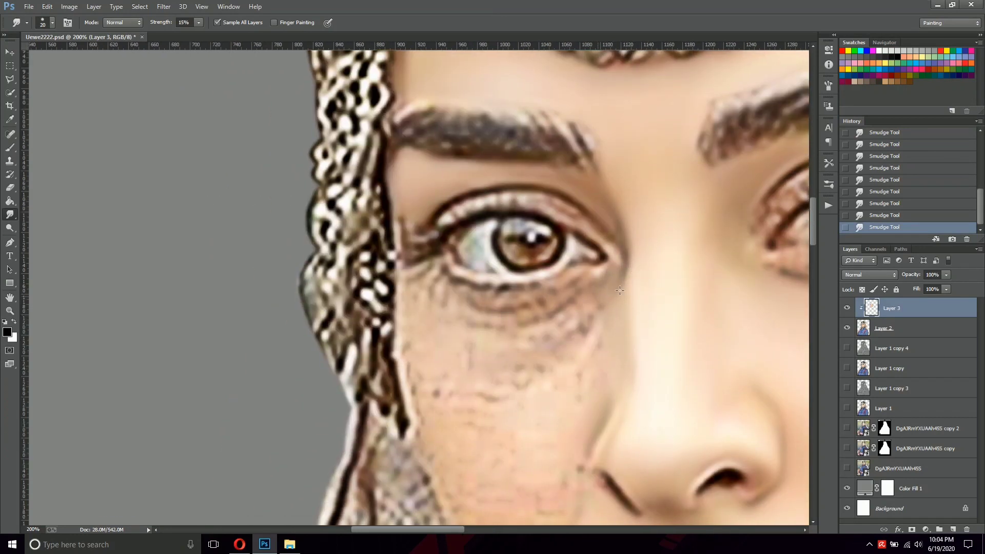
pyautogui.press(']')
pyautogui.press(']')
pyautogui.press(']')
# Step: Smooth the skin under the left eye, undoing the last stroke to compare before and after
pyautogui.moveTo(608, 379); pyautogui.dragTo(644, 350)
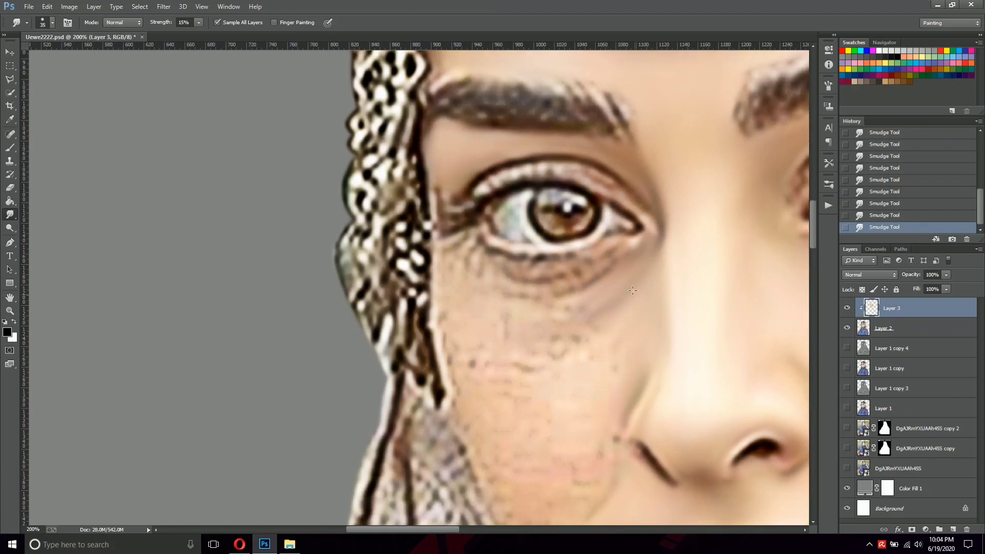
pyautogui.moveTo(646, 386); pyautogui.dragTo(656, 320)
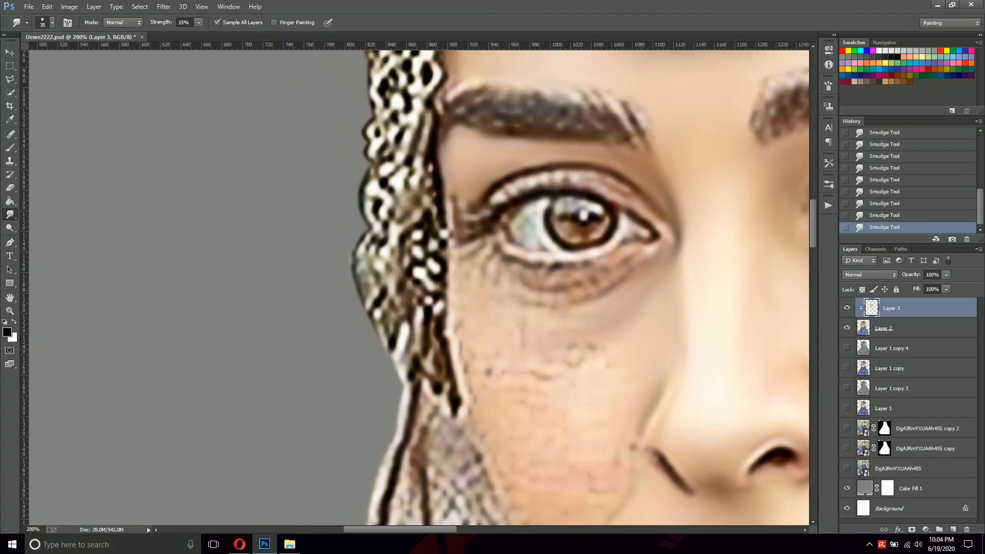
pyautogui.hscroll(-2, 599, 336)
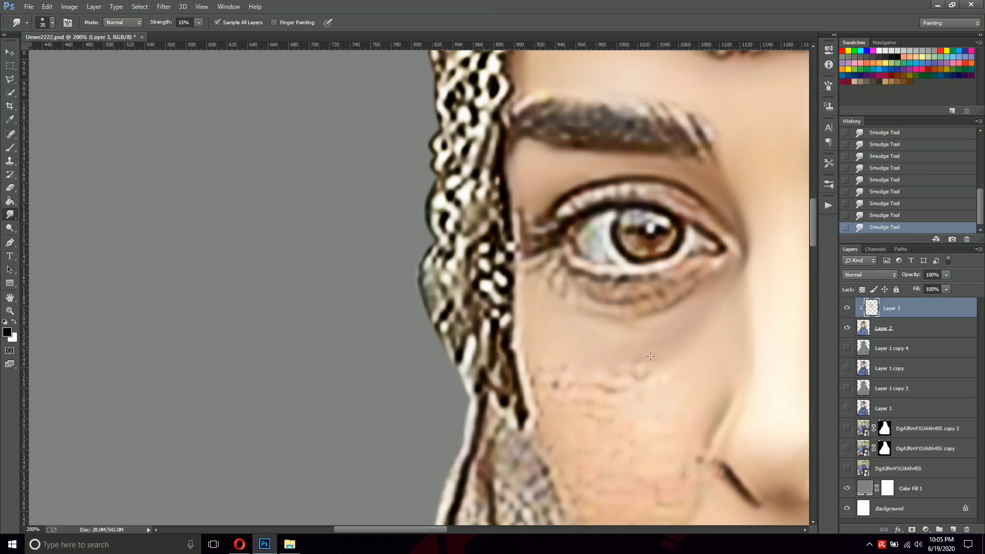
pyautogui.press(']')
pyautogui.press(']')
pyautogui.press(']')
pyautogui.scroll(-1, 627, 359)
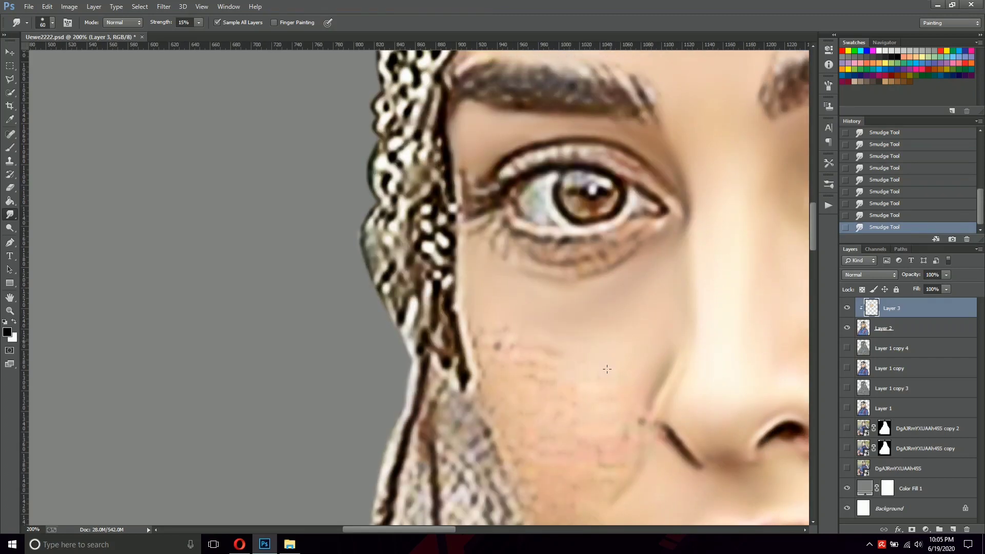
pyautogui.scroll(1, 560, 319)
pyautogui.scroll(-1, 633, 338)
pyautogui.press('[')
pyautogui.press('[')
pyautogui.hotkey('ctrl', 'z')
pyautogui.hotkey('ctrl', 'z')
pyautogui.press('[')
pyautogui.press('[')
pyautogui.press('[')
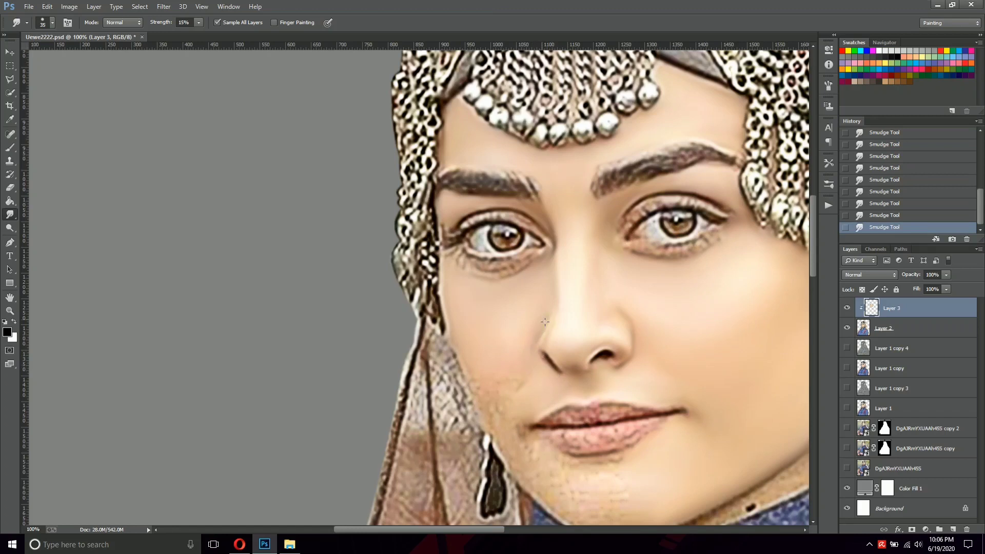
# Step: Pan to the lower face and smooth the skin around the chin with a 50 px smudge brush
pyautogui.scroll(-1, 528, 356)
pyautogui.press(']')
pyautogui.press(']')
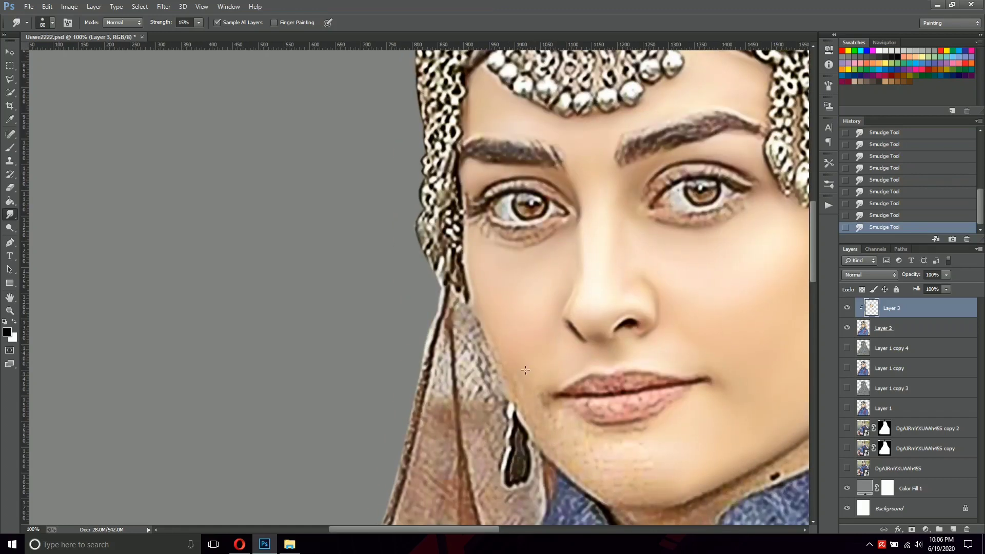
pyautogui.scroll(1, 525, 370)
pyautogui.moveTo(571, 334); pyautogui.dragTo(533, 435)
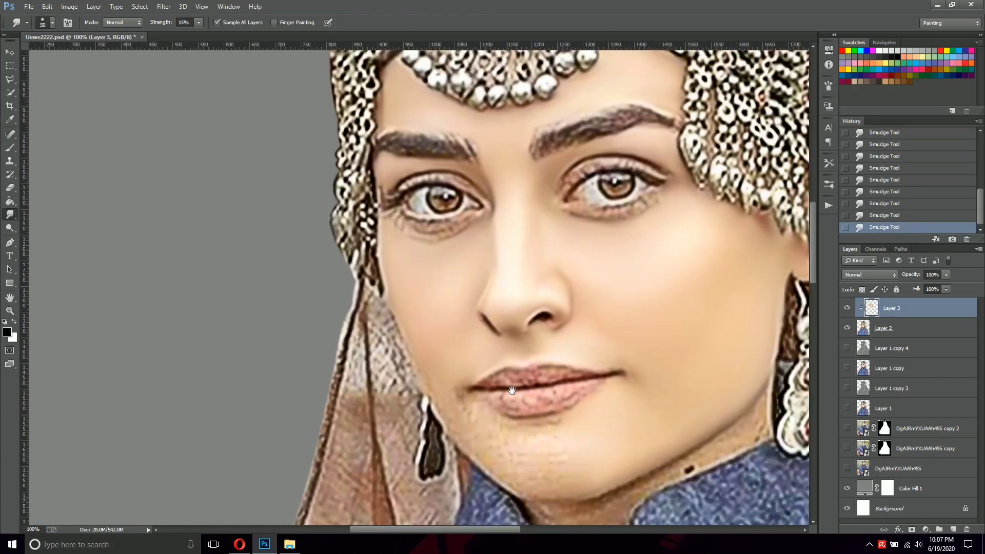
pyautogui.scroll(1, 575, 446)
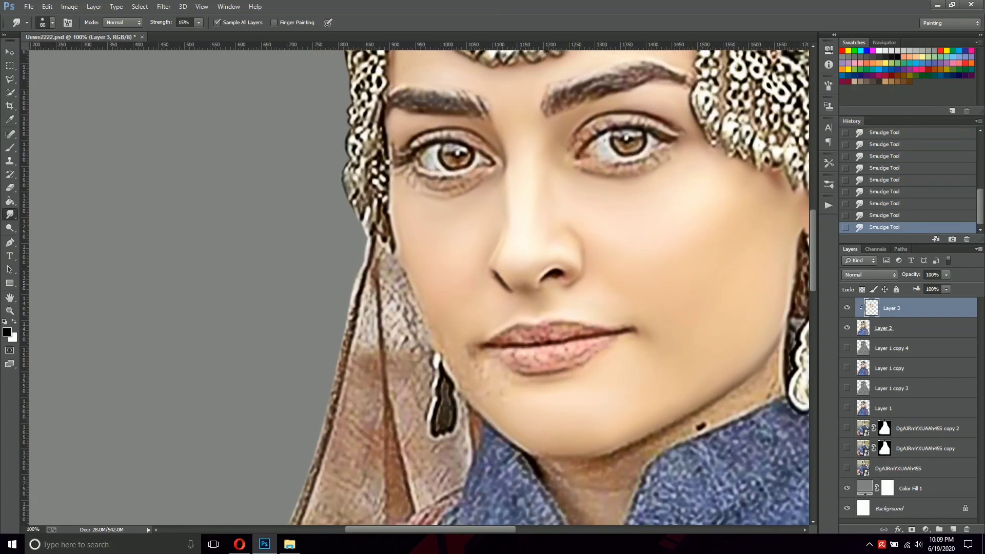
pyautogui.moveTo(468, 376); pyautogui.dragTo(499, 394)
pyautogui.press('[')
pyautogui.press('[')
pyautogui.press('[')
pyautogui.moveTo(482, 348)
pyautogui.mouseDown()
pyautogui.moveTo(518, 362)
pyautogui.moveTo(464, 390)
pyautogui.mouseUp()
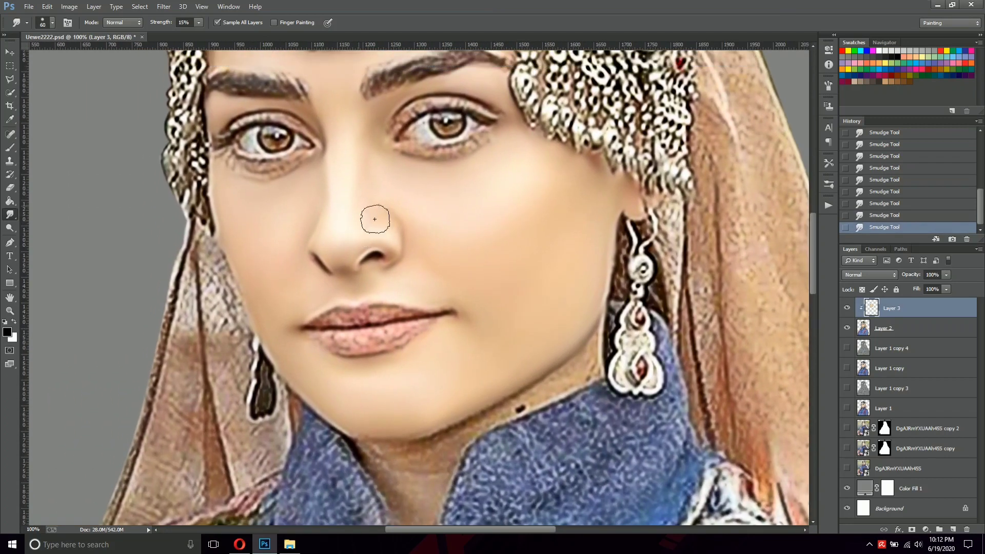
# Step: Smooth the neck edge along the blue collar with a 40–50 px smudge brush
pyautogui.moveTo(395, 243); pyautogui.dragTo(395, 299)
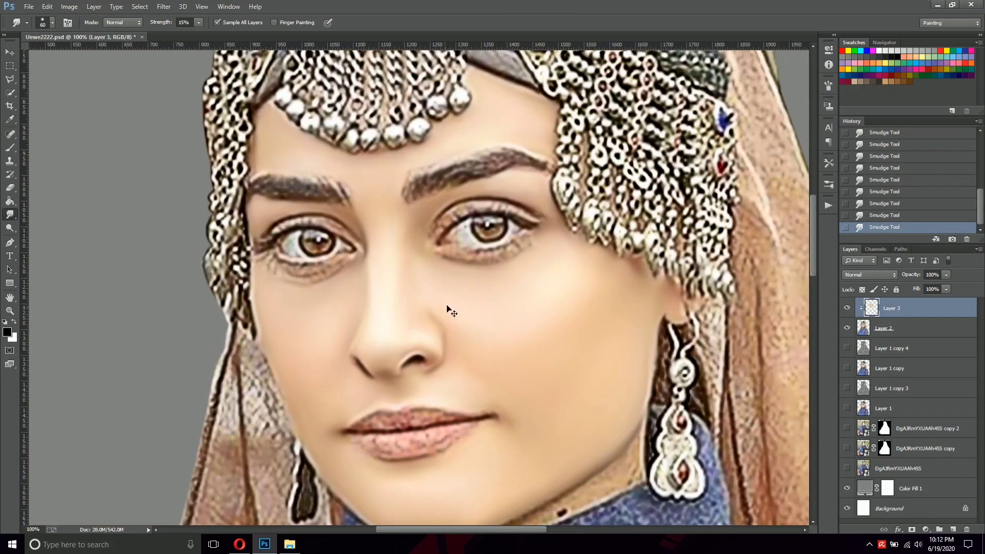
pyautogui.moveTo(638, 459); pyautogui.dragTo(511, 274)
pyautogui.press('[')
pyautogui.press('[')
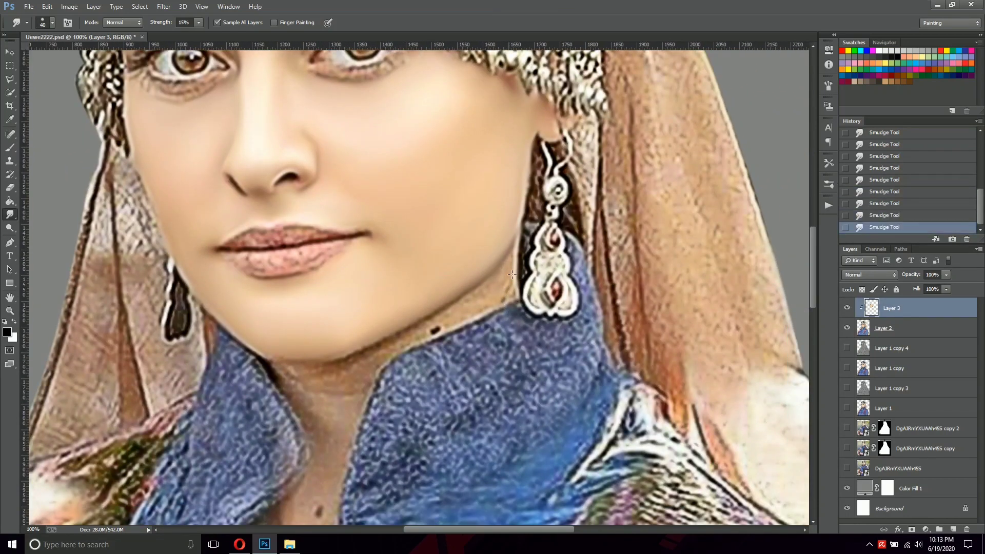
pyautogui.moveTo(421, 348)
pyautogui.mouseDown()
pyautogui.moveTo(447, 322)
pyautogui.moveTo(542, 306)
pyautogui.mouseUp()
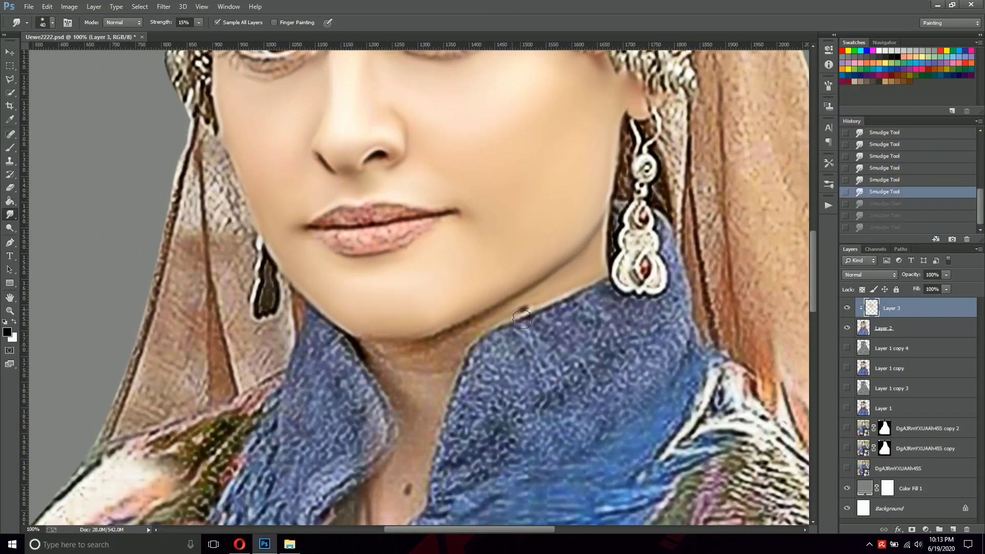
pyautogui.moveTo(449, 346); pyautogui.dragTo(500, 327)
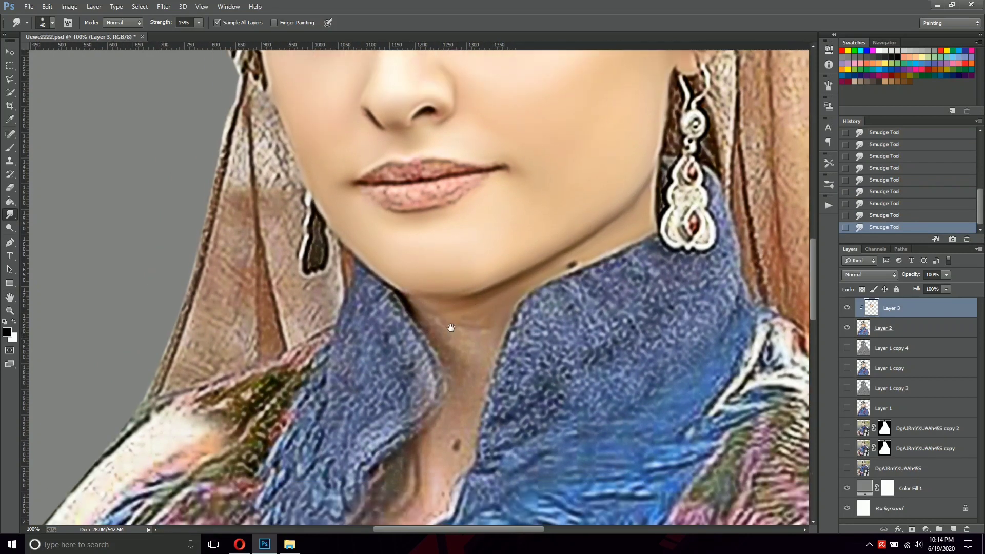
pyautogui.moveTo(444, 357)
pyautogui.mouseDown()
pyautogui.moveTo(450, 325)
pyautogui.moveTo(471, 326)
pyautogui.mouseUp()
pyautogui.press(']')
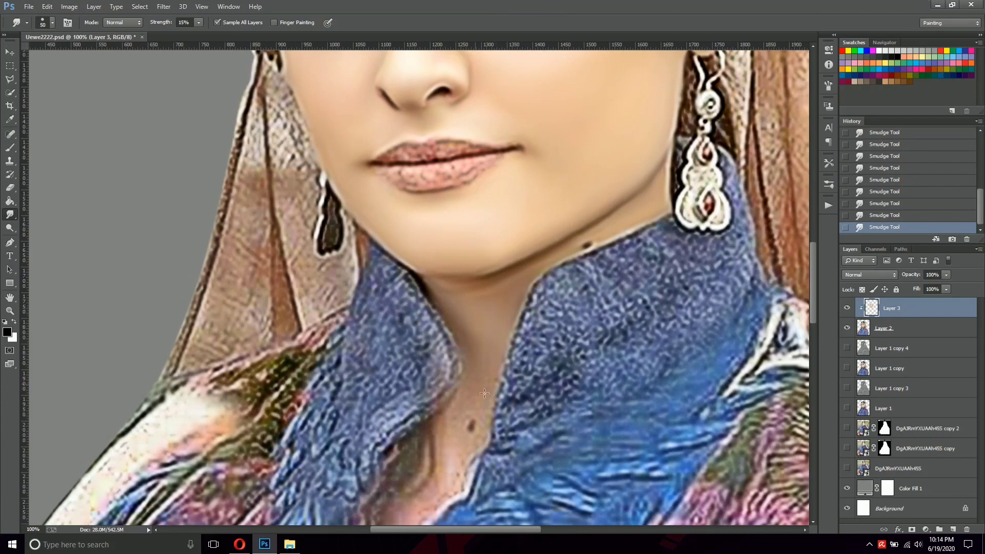
pyautogui.moveTo(511, 333); pyautogui.dragTo(573, 261)
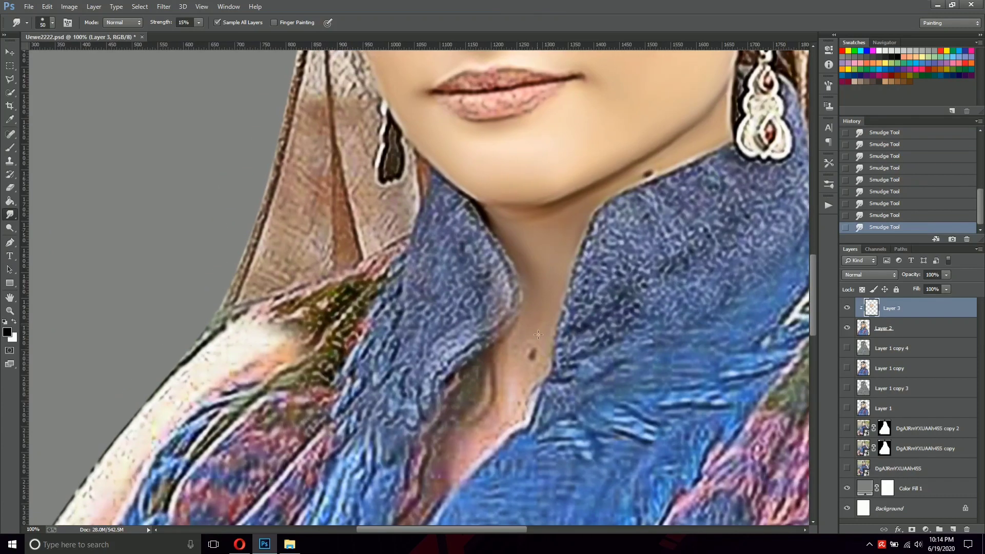
pyautogui.moveTo(538, 335); pyautogui.dragTo(558, 281)
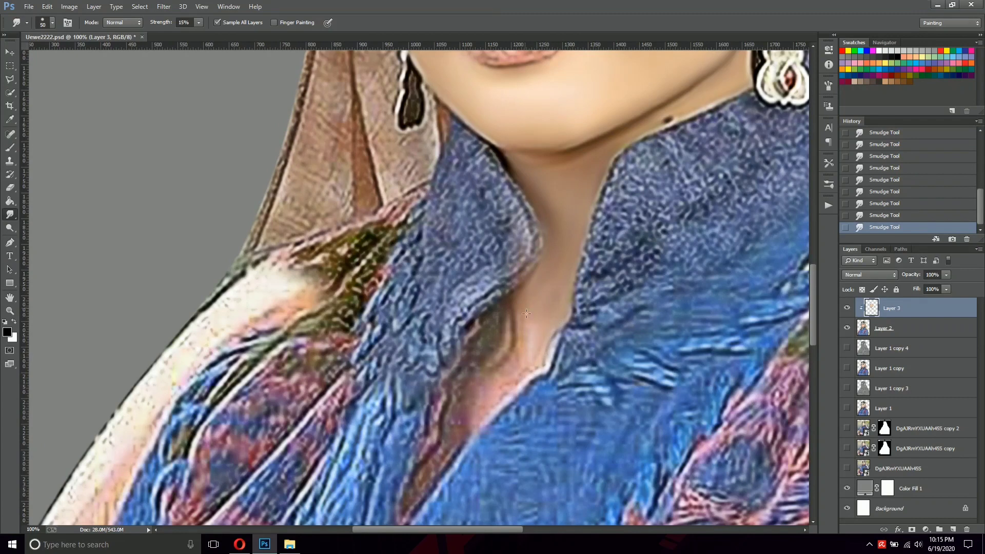
pyautogui.moveTo(513, 381); pyautogui.dragTo(557, 284)
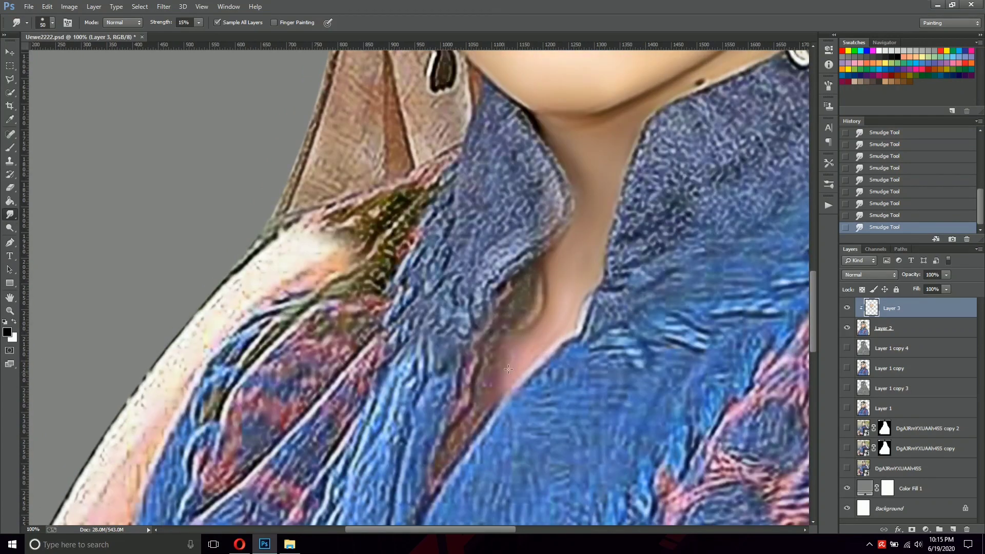
# Step: Smudge the neck inside the collar at 35–50 px, then add an empty Layer 4 on top
pyautogui.press('[')
pyautogui.press('[')
pyautogui.press('[')
pyautogui.moveTo(548, 337)
pyautogui.mouseDown()
pyautogui.moveTo(592, 296)
pyautogui.moveTo(526, 371)
pyautogui.moveTo(528, 403)
pyautogui.mouseUp()
pyautogui.press(']')
pyautogui.press(']')
pyautogui.press(']')
pyautogui.scroll(-1, 566, 350)
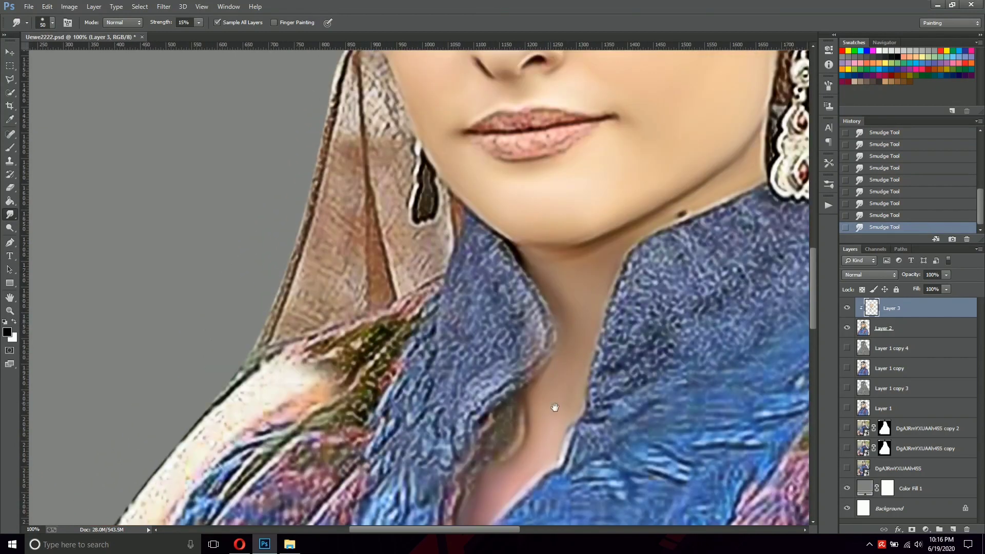
pyautogui.scroll(-2, 556, 359)
pyautogui.hotkey('ctrl', 'shift', 'alt', 'n')
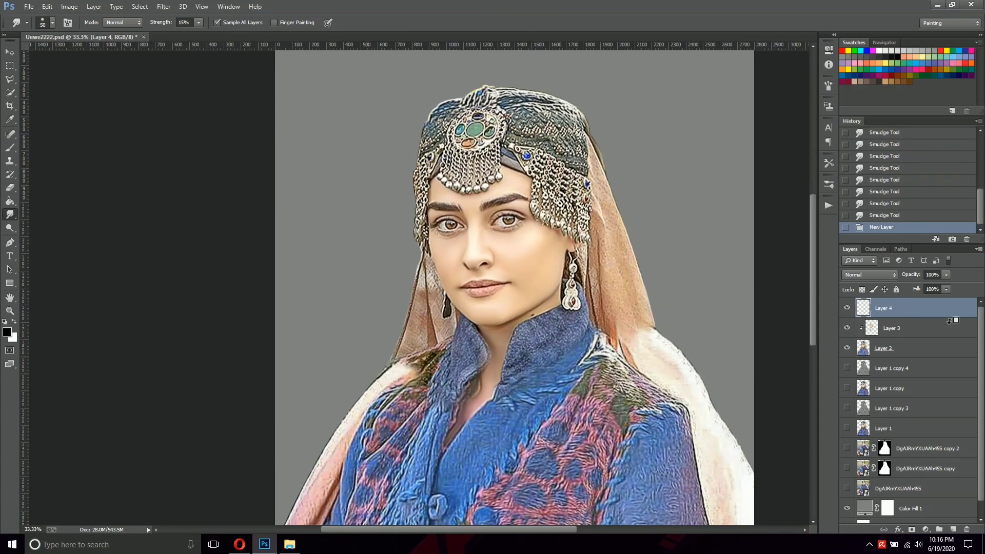
# Step: Clip Layer 4 onto Layer 3 and set the Smudge brush to 25% strength, size 70
pyautogui.keyDown('alt'); pyautogui.click(949, 318); pyautogui.keyUp('alt')
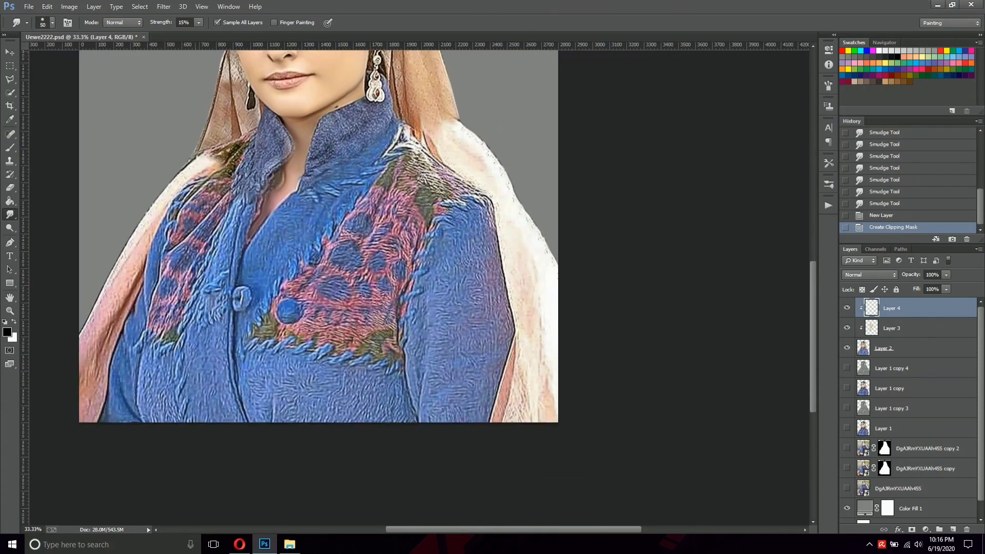
pyautogui.press('2')
pyautogui.press('5')
pyautogui.scroll(3, 490, 418)
pyautogui.press(']')
pyautogui.press(']')
pyautogui.press(']')
pyautogui.press('[')
pyautogui.press('[')
# Step: Smudge the speckled skin edge at the lower right and along the sleeve edge
pyautogui.moveTo(494, 424)
pyautogui.mouseDown()
pyautogui.moveTo(500, 405)
pyautogui.moveTo(513, 411)
pyautogui.mouseUp()
pyautogui.moveTo(513, 359)
pyautogui.mouseDown()
pyautogui.moveTo(534, 420)
pyautogui.moveTo(541, 403)
pyautogui.mouseUp()
pyautogui.moveTo(559, 443)
pyautogui.mouseDown()
pyautogui.moveTo(572, 369)
pyautogui.moveTo(564, 364)
pyautogui.mouseUp()
pyautogui.moveTo(608, 417)
pyautogui.mouseDown()
pyautogui.moveTo(651, 364)
pyautogui.moveTo(636, 323)
pyautogui.mouseUp()
pyautogui.moveTo(561, 373); pyautogui.dragTo(559, 329)
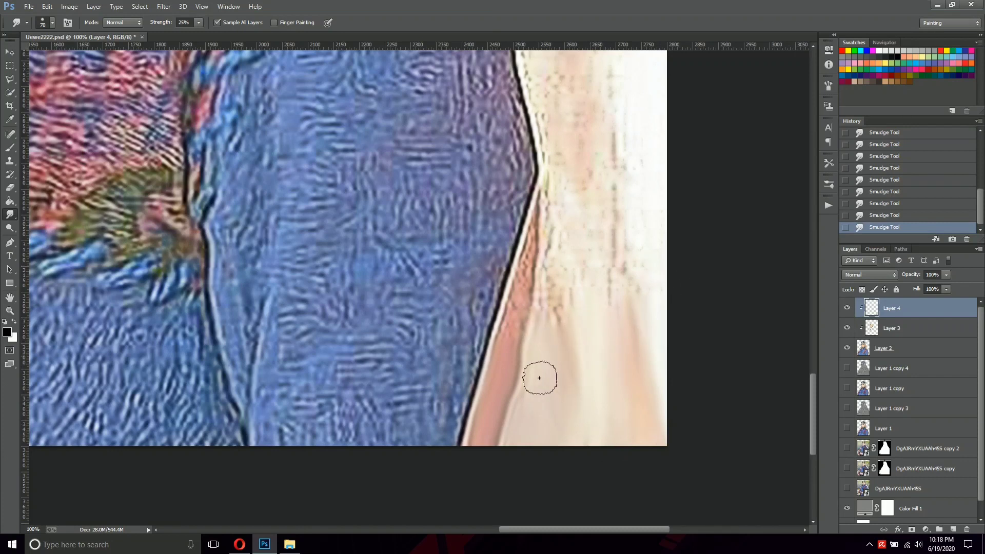
pyautogui.moveTo(597, 280); pyautogui.dragTo(556, 320)
pyautogui.moveTo(585, 261); pyautogui.dragTo(561, 354)
pyautogui.moveTo(510, 241)
pyautogui.mouseDown()
pyautogui.moveTo(508, 305)
pyautogui.moveTo(520, 265)
pyautogui.mouseUp()
# Step: Smooth the jagged white garment edge and soften the blue garment's dark edge
pyautogui.press('[')
pyautogui.press('[')
pyautogui.press('[')
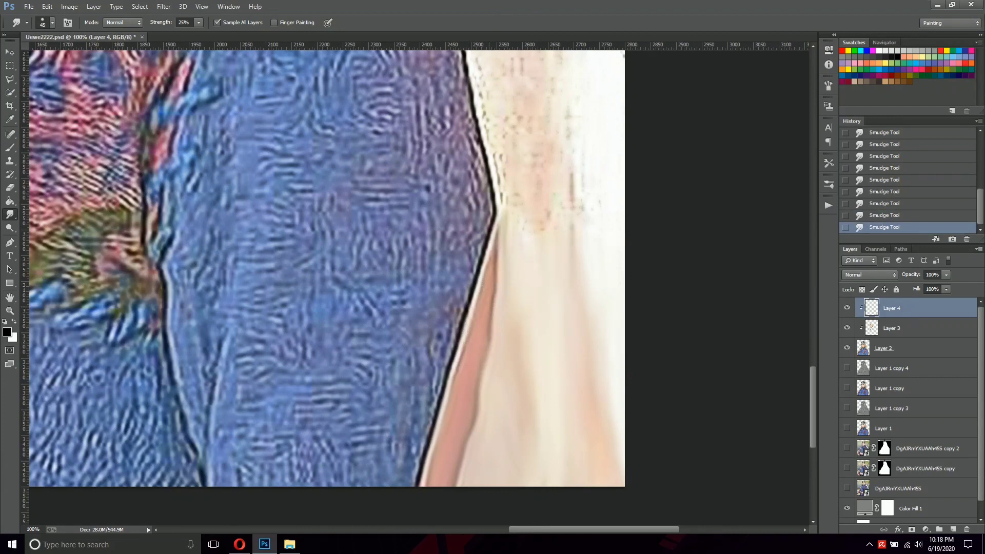
pyautogui.moveTo(503, 180); pyautogui.dragTo(517, 249)
pyautogui.moveTo(542, 292); pyautogui.dragTo(562, 340)
pyautogui.press(']')
pyautogui.press(']')
pyautogui.press(']')
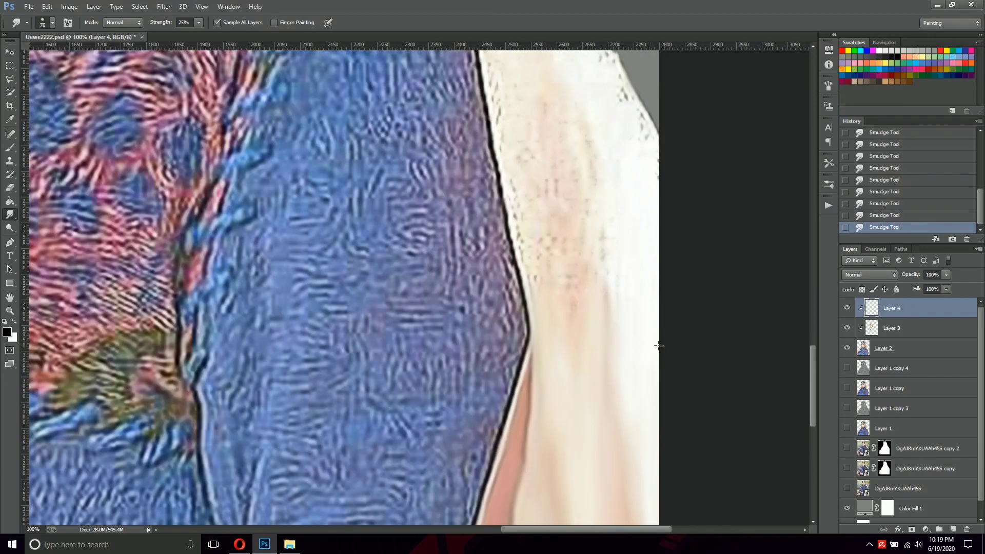
pyautogui.moveTo(614, 274); pyautogui.dragTo(601, 301)
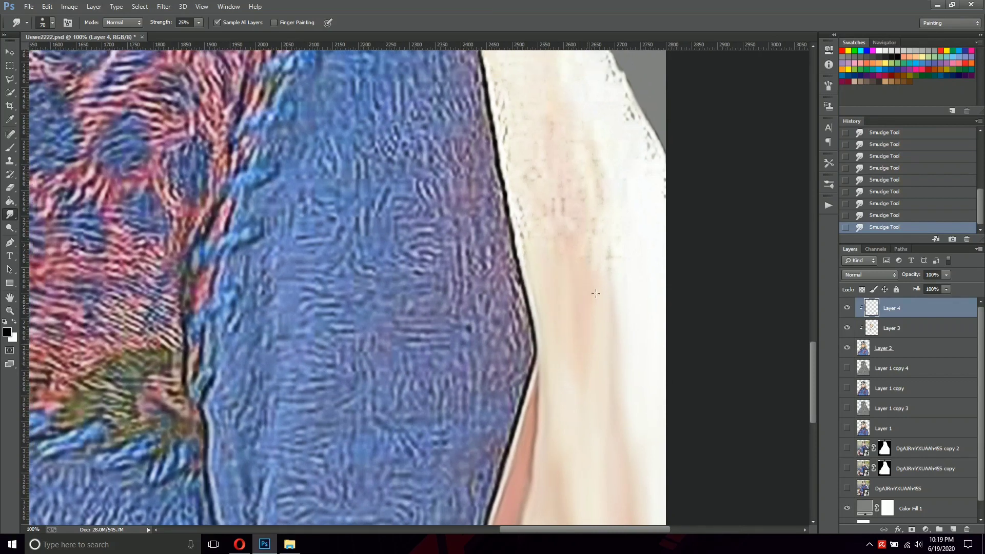
pyautogui.moveTo(667, 339); pyautogui.dragTo(638, 476)
pyautogui.moveTo(593, 233); pyautogui.dragTo(635, 328)
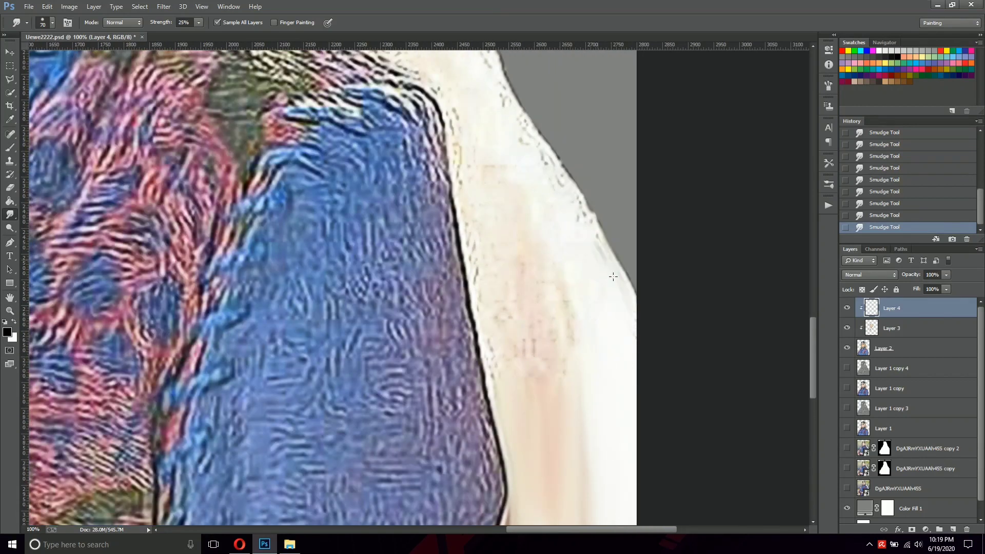
pyautogui.moveTo(492, 329)
pyautogui.mouseDown()
pyautogui.moveTo(482, 273)
pyautogui.moveTo(557, 274)
pyautogui.moveTo(581, 319)
pyautogui.mouseUp()
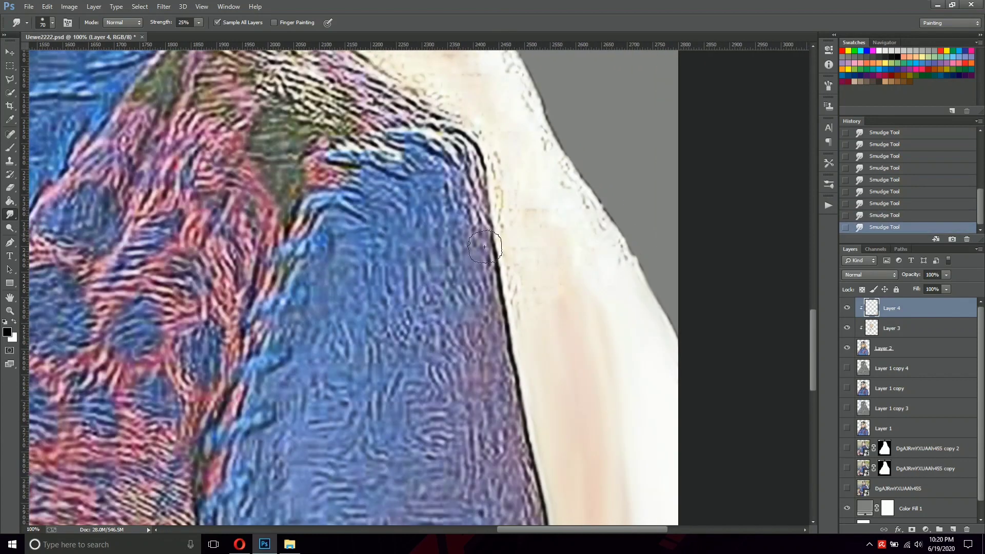
pyautogui.moveTo(577, 281); pyautogui.dragTo(548, 320)
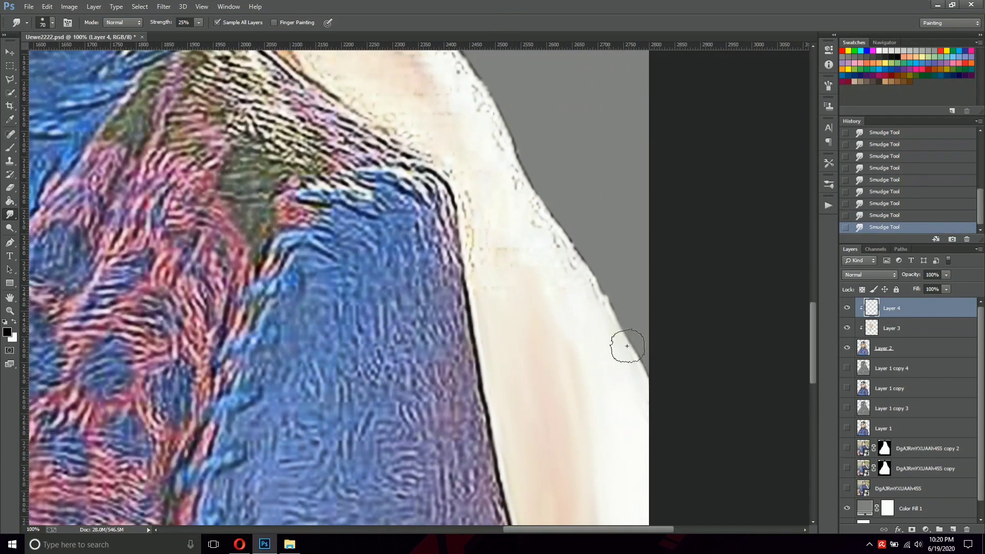
# Step: Redo the last shoulder smudge stroke and hide the white backdrop to show transparency
pyautogui.hotkey('ctrl', 'z')
pyautogui.hotkey('ctrl', 'z')
pyautogui.moveTo(585, 293)
pyautogui.mouseDown()
pyautogui.moveTo(567, 333)
pyautogui.moveTo(551, 318)
pyautogui.mouseUp()
pyautogui.hotkey('ctrl', 'alt', 'z')
pyautogui.hotkey('ctrl', 'alt', 'z')
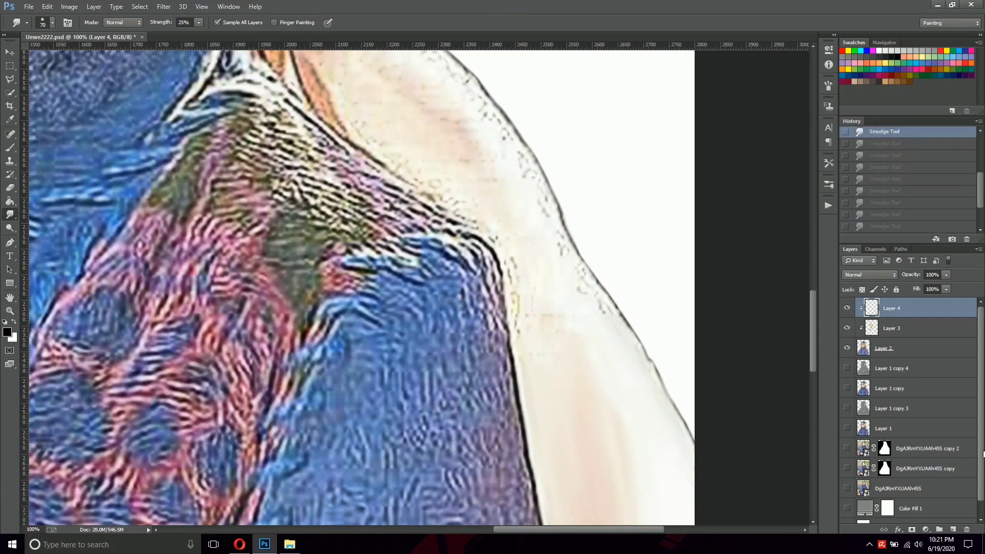
pyautogui.hotkey('ctrl', 'shift', 'z')
pyautogui.hotkey('ctrl', 'shift', 'z')
# Step: Move up past the neck, lips and earring to the veil beside the face, shrinking the brush
pyautogui.moveTo(618, 321); pyautogui.dragTo(586, 285)
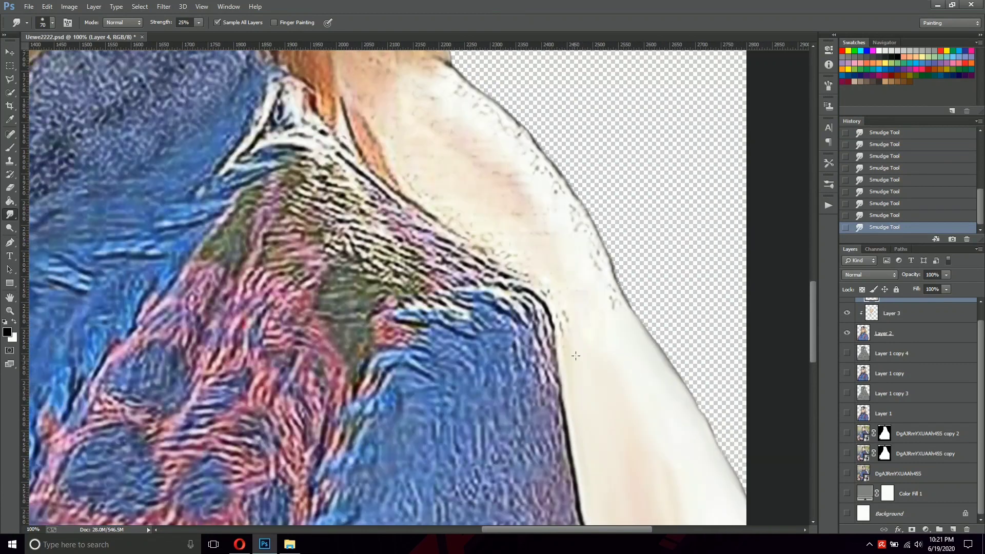
pyautogui.moveTo(526, 331); pyautogui.dragTo(578, 384)
pyautogui.moveTo(606, 271); pyautogui.dragTo(667, 333)
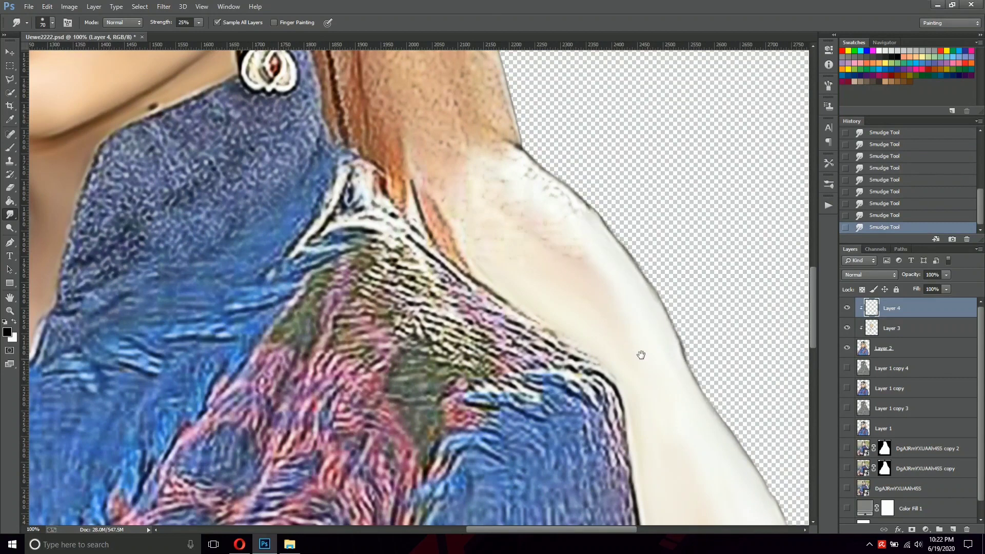
pyautogui.moveTo(592, 217); pyautogui.dragTo(653, 279)
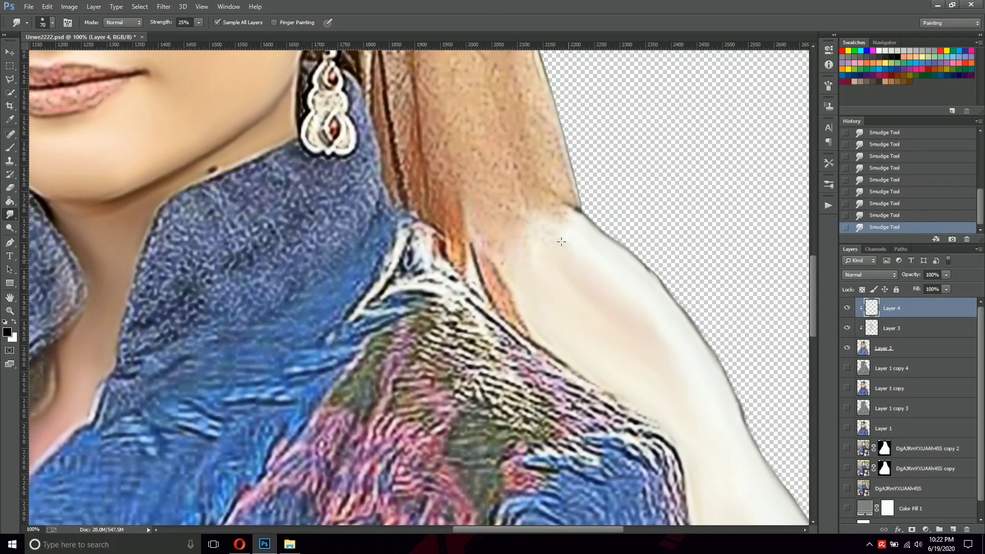
pyautogui.moveTo(561, 241); pyautogui.dragTo(601, 305)
pyautogui.press('[')
pyautogui.press('[')
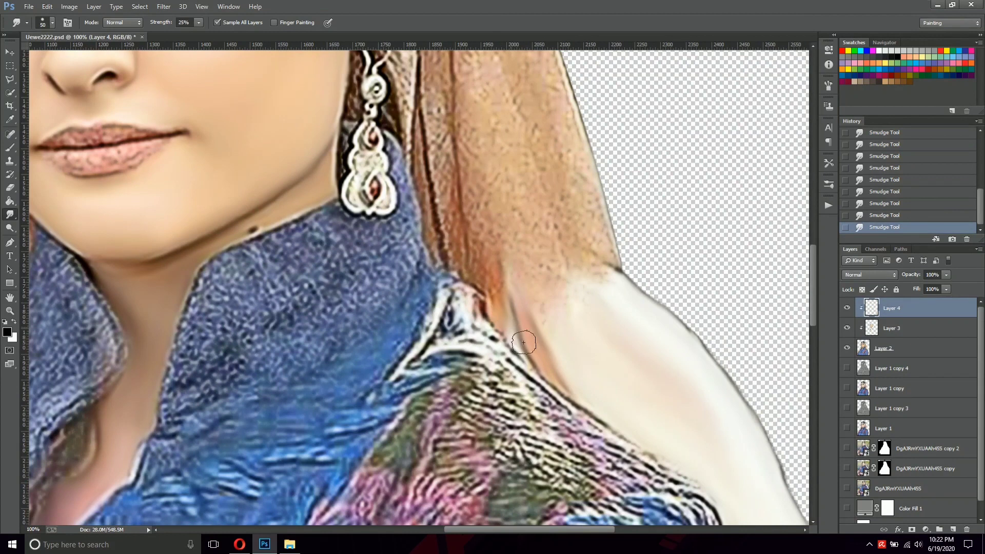
pyautogui.moveTo(618, 287); pyautogui.dragTo(636, 339)
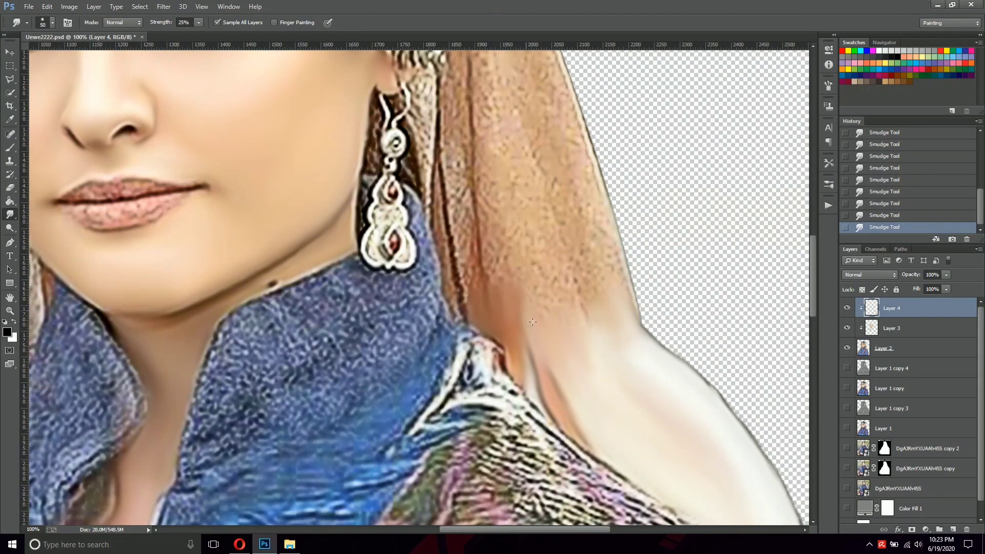
pyautogui.moveTo(513, 287); pyautogui.dragTo(529, 346)
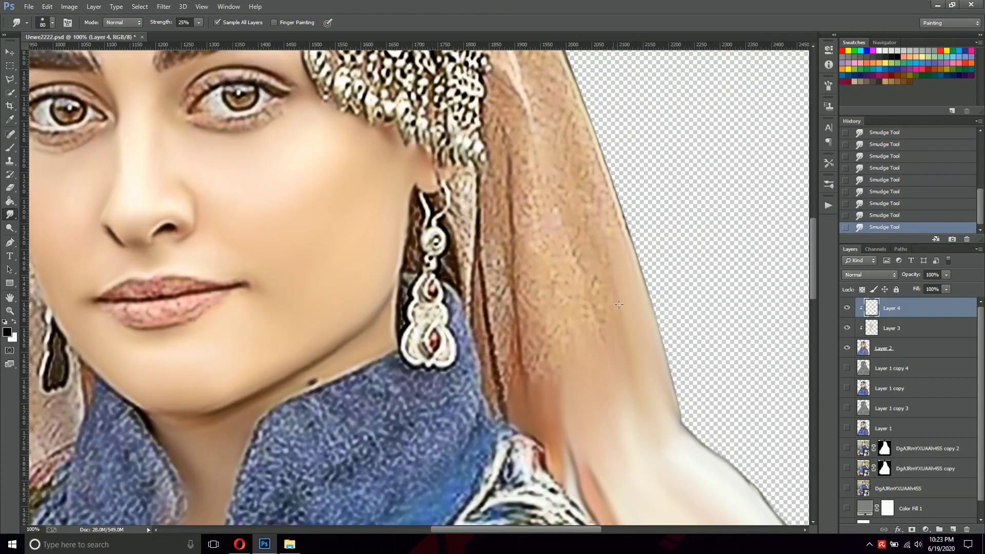
pyautogui.moveTo(563, 321); pyautogui.dragTo(454, 347)
pyautogui.press('[')
pyautogui.press('[')
pyautogui.press('[')
# Step: Smudge the veil strands beside the earring and upward toward the headdress
pyautogui.moveTo(395, 382); pyautogui.dragTo(366, 358)
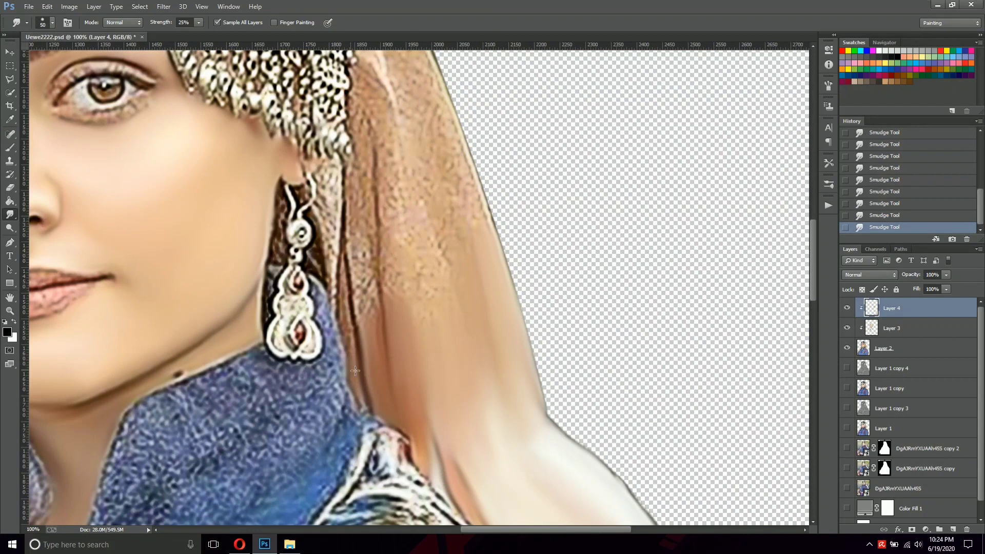
pyautogui.moveTo(352, 308); pyautogui.dragTo(389, 313)
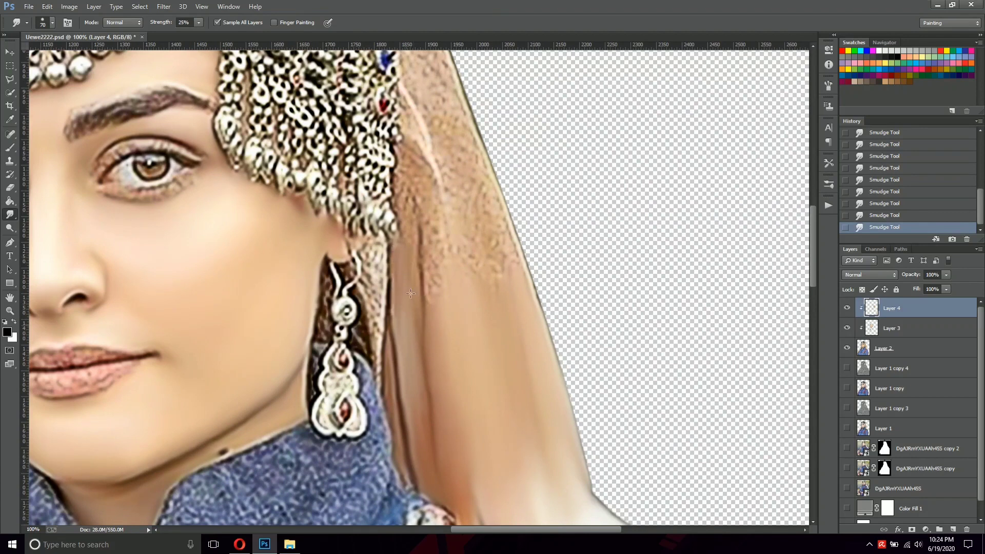
pyautogui.moveTo(424, 255); pyautogui.dragTo(425, 215)
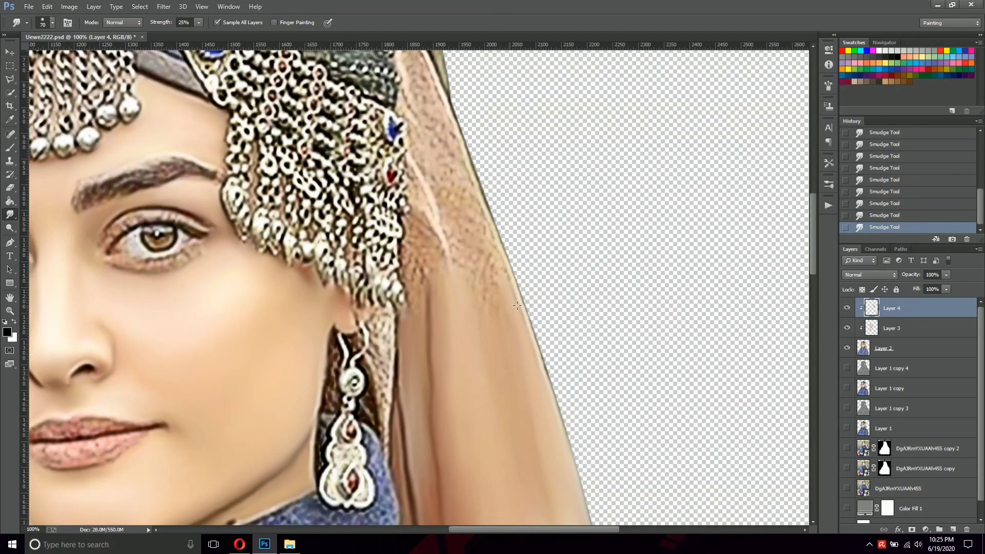
pyautogui.moveTo(509, 327); pyautogui.dragTo(517, 353)
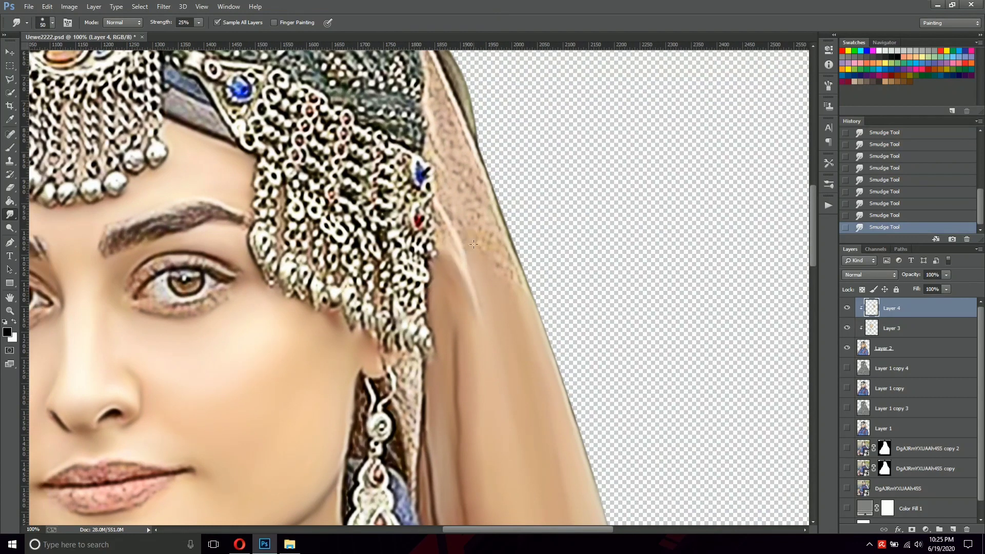
pyautogui.moveTo(473, 244); pyautogui.dragTo(474, 357)
pyautogui.moveTo(491, 325); pyautogui.dragTo(503, 380)
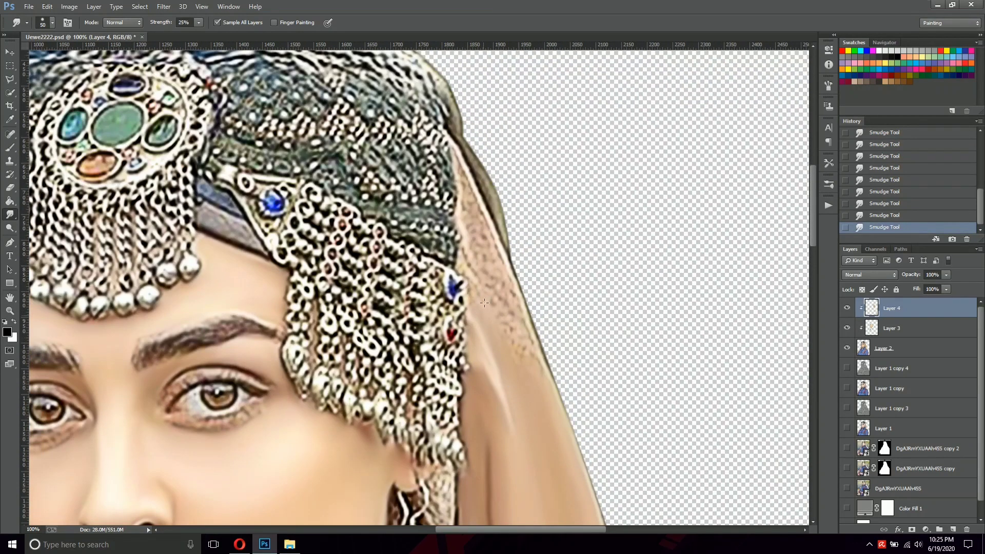
pyautogui.press(']')
pyautogui.press(']')
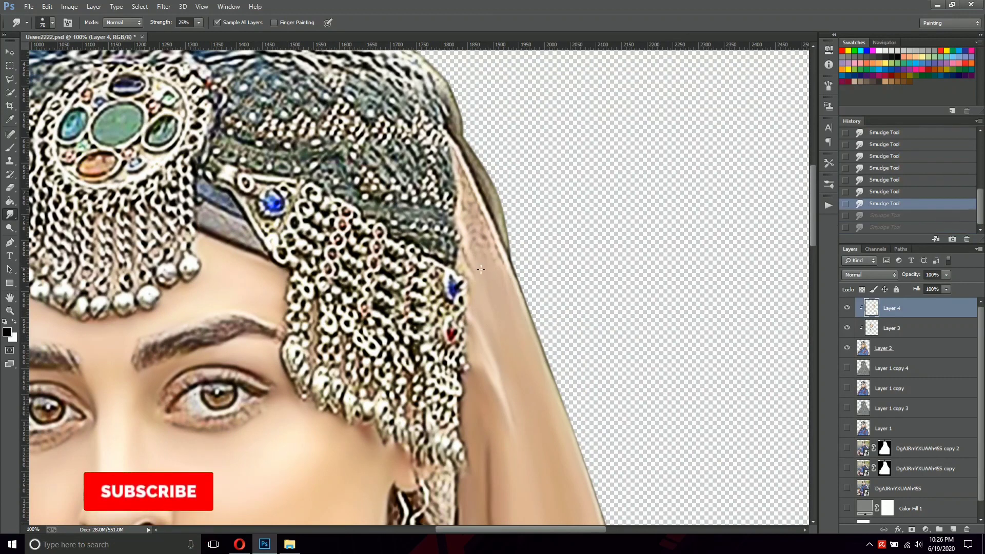
pyautogui.press('[')
pyautogui.press('[')
pyautogui.press('[')
pyautogui.moveTo(483, 213)
pyautogui.mouseDown()
pyautogui.moveTo(481, 266)
pyautogui.moveTo(501, 284)
pyautogui.mouseUp()
pyautogui.press('[')
# Step: Blend the veil's edge near the earring into a soft blur with a smaller brush
pyautogui.scroll(-1, 497, 335)
pyautogui.scroll(-1, 500, 328)
pyautogui.scroll(-1, 505, 317)
pyautogui.scroll(-1, 510, 309)
pyautogui.moveTo(509, 309); pyautogui.dragTo(631, 477)
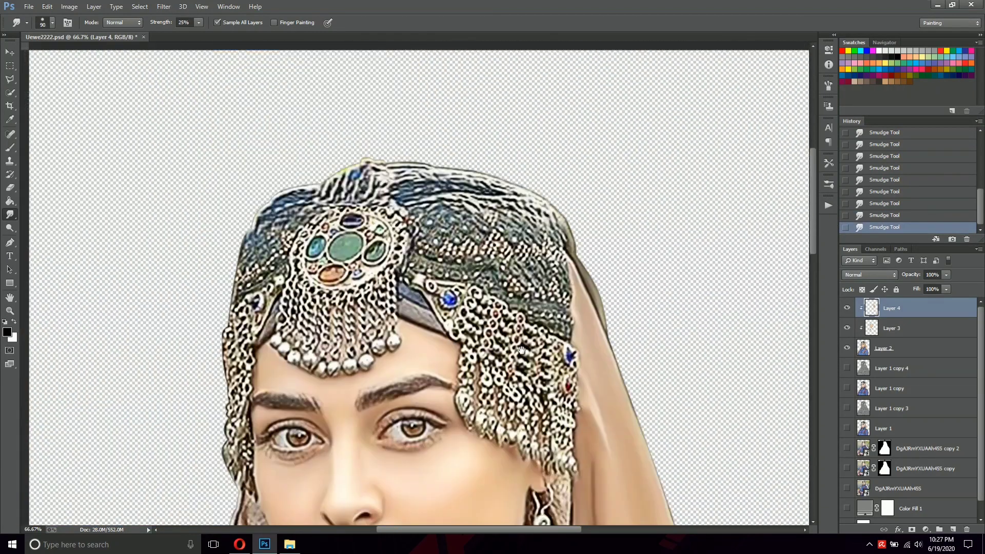
pyautogui.scroll(1, 548, 220)
pyautogui.moveTo(586, 296)
pyautogui.mouseDown()
pyautogui.moveTo(600, 344)
pyautogui.moveTo(593, 318)
pyautogui.moveTo(554, 301)
pyautogui.mouseUp()
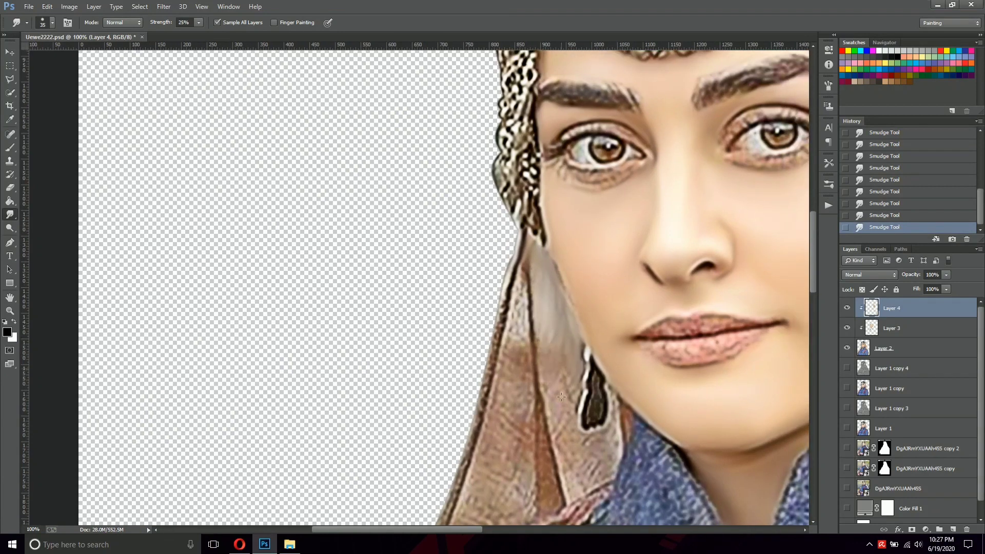
pyautogui.scroll(-1, 601, 381)
pyautogui.press('[')
pyautogui.press('[')
pyautogui.moveTo(592, 369); pyautogui.dragTo(562, 456)
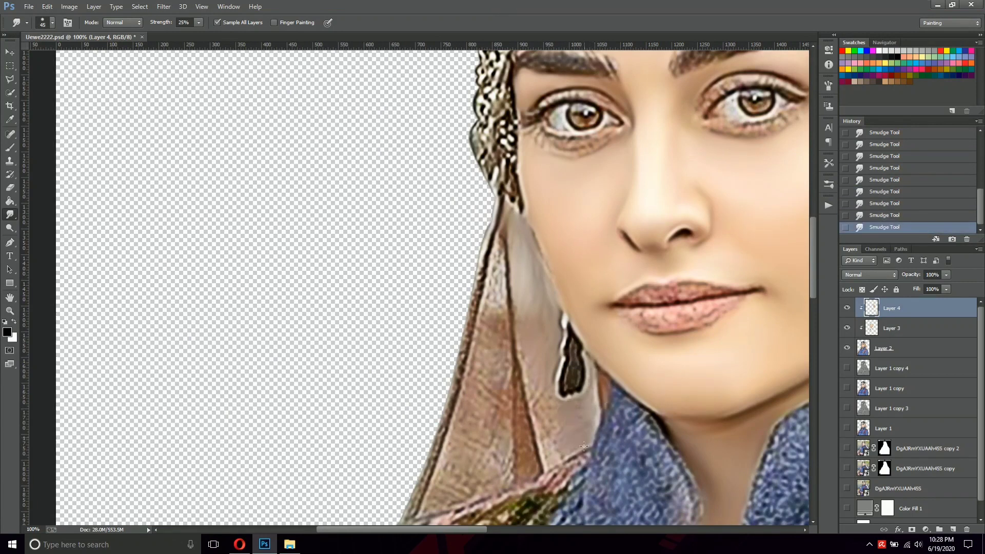
# Step: Smooth the streaky light marks on the scarf above the collar
pyautogui.press(']')
pyautogui.press(']')
pyautogui.scroll(-1, 579, 351)
pyautogui.scroll(2, 568, 326)
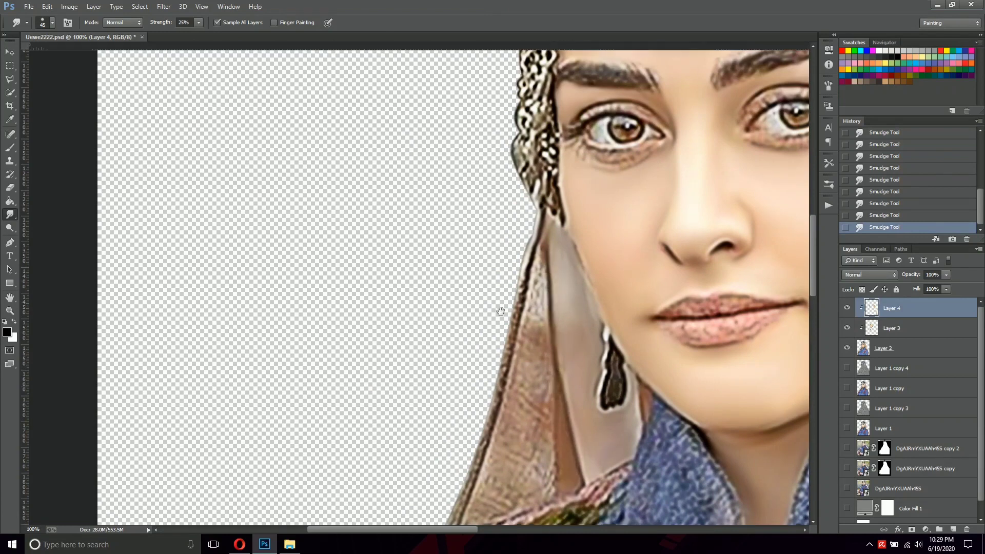
pyautogui.scroll(-2, 574, 462)
pyautogui.hscroll(2, 574, 462)
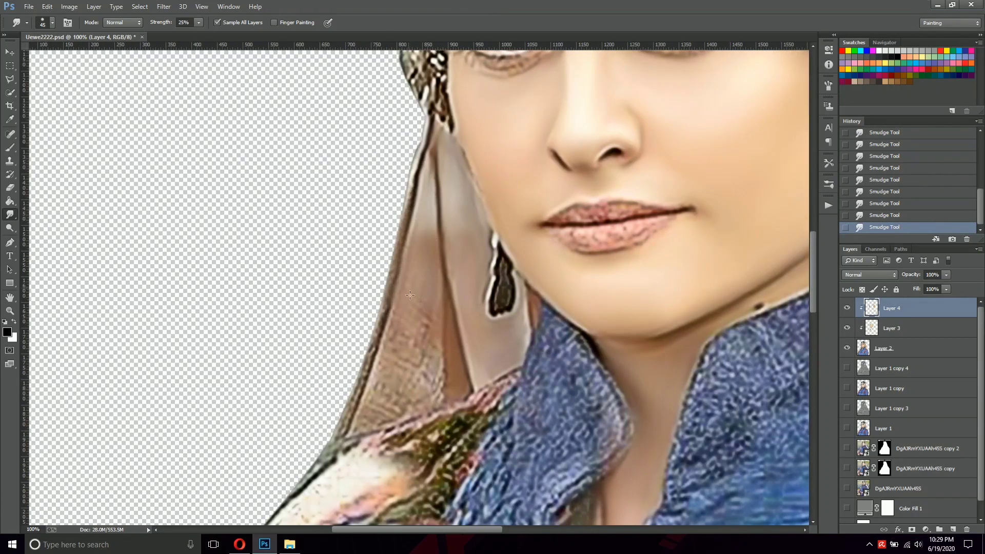
pyautogui.scroll(-1, 426, 318)
pyautogui.hscroll(-1, 426, 318)
pyautogui.moveTo(431, 342)
pyautogui.mouseDown()
pyautogui.moveTo(458, 365)
pyautogui.moveTo(417, 348)
pyautogui.moveTo(465, 359)
pyautogui.mouseUp()
pyautogui.scroll(-1, 432, 383)
pyautogui.hscroll(-1, 432, 383)
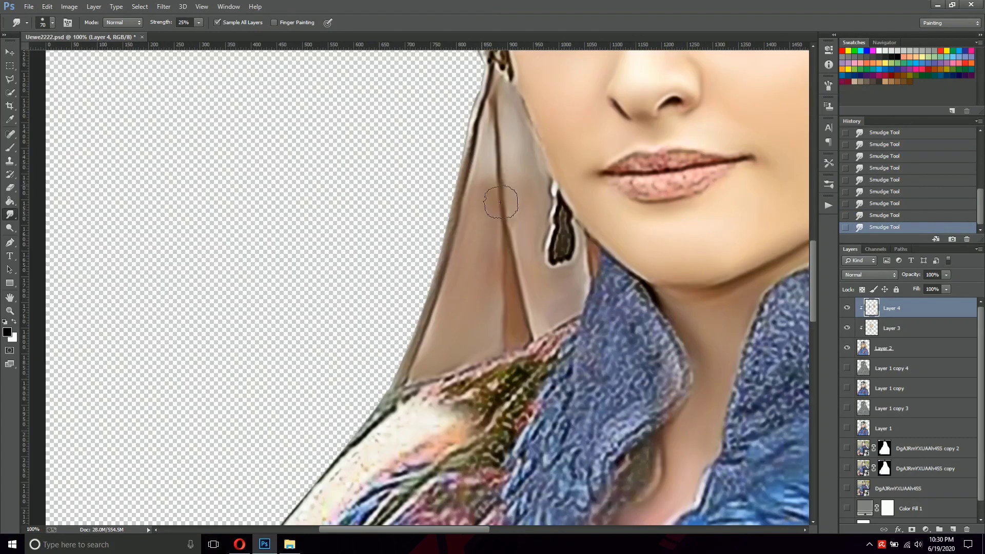
pyautogui.moveTo(455, 291)
pyautogui.mouseDown()
pyautogui.moveTo(616, 255)
pyautogui.moveTo(641, 220)
pyautogui.moveTo(433, 256)
pyautogui.moveTo(426, 318)
pyautogui.moveTo(421, 274)
pyautogui.moveTo(486, 243)
pyautogui.mouseUp()
# Step: Smudge the skin along the shoulder with a smaller brush
pyautogui.press('[')
pyautogui.press('[')
pyautogui.press('[')
pyautogui.moveTo(458, 301); pyautogui.dragTo(452, 302)
pyautogui.moveTo(506, 239); pyautogui.dragTo(503, 264)
pyautogui.moveTo(446, 224)
pyautogui.mouseDown()
pyautogui.moveTo(457, 205)
pyautogui.moveTo(549, 149)
pyautogui.mouseUp()
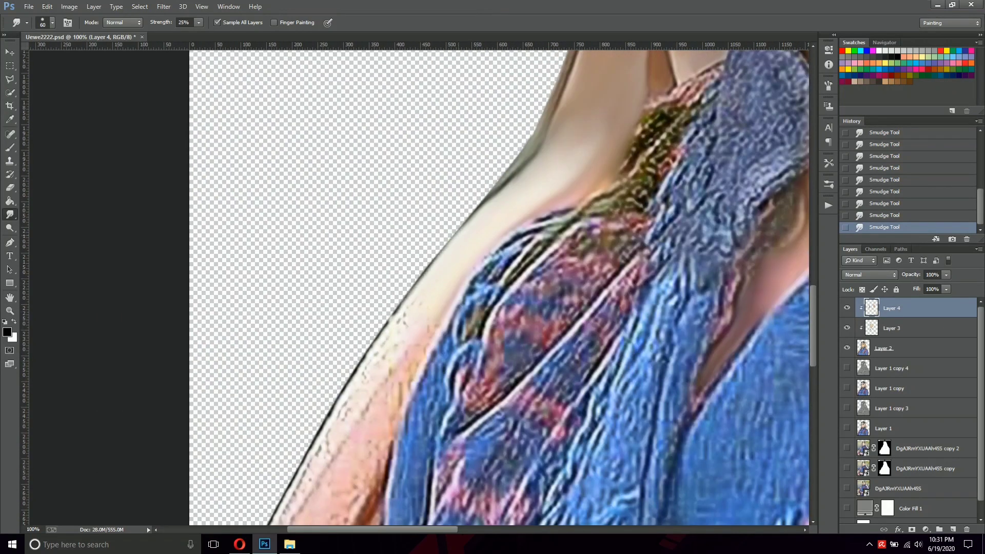
pyautogui.moveTo(395, 346); pyautogui.dragTo(435, 325)
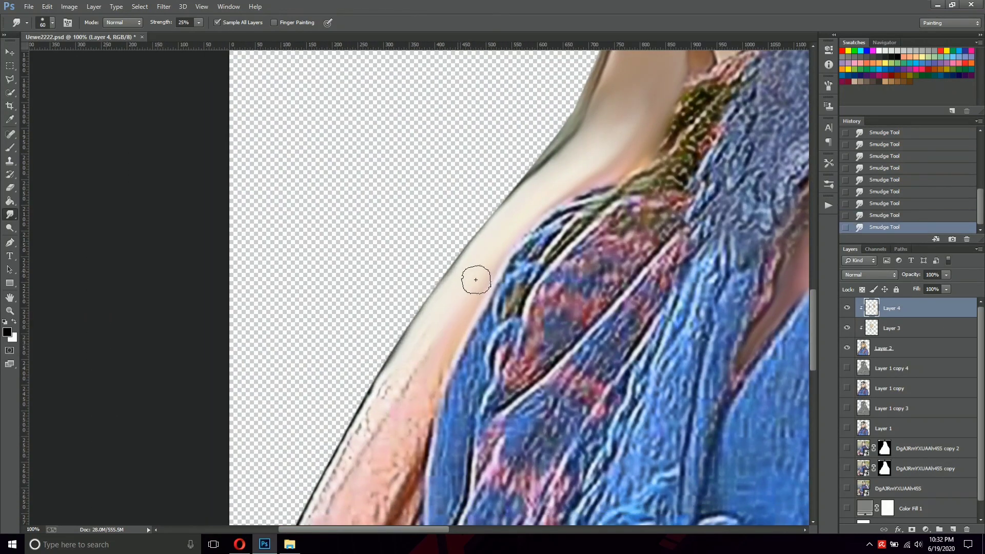
pyautogui.moveTo(509, 222); pyautogui.dragTo(542, 180)
pyautogui.press('[')
pyautogui.press('[')
pyautogui.hotkey('ctrl', 'z')
# Step: Smooth the shoulder's outer edge and sleeve down the arm, then zoom out
pyautogui.moveTo(472, 337); pyautogui.dragTo(447, 380)
pyautogui.moveTo(400, 344); pyautogui.dragTo(449, 277)
pyautogui.press(']')
pyautogui.press(']')
pyautogui.press(']')
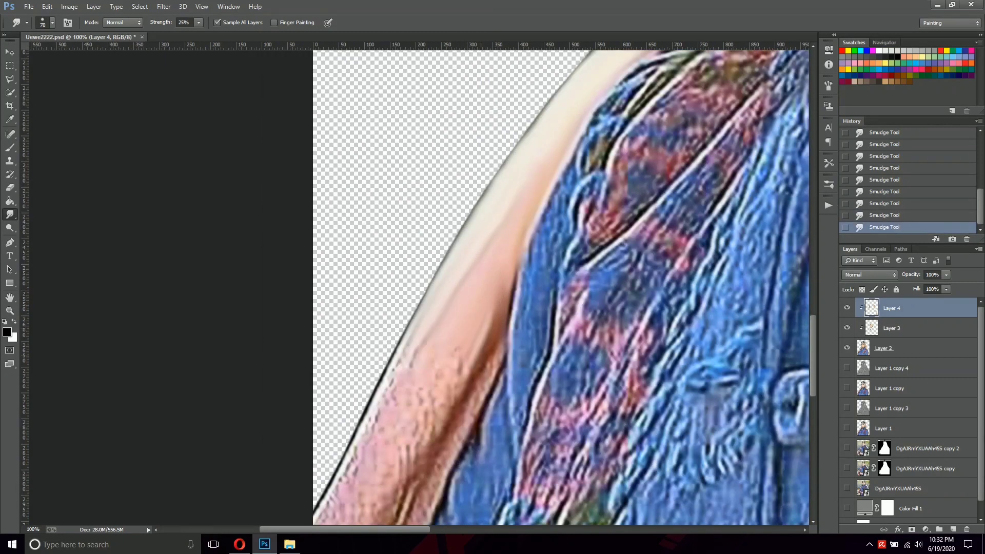
pyautogui.moveTo(492, 318); pyautogui.dragTo(539, 277)
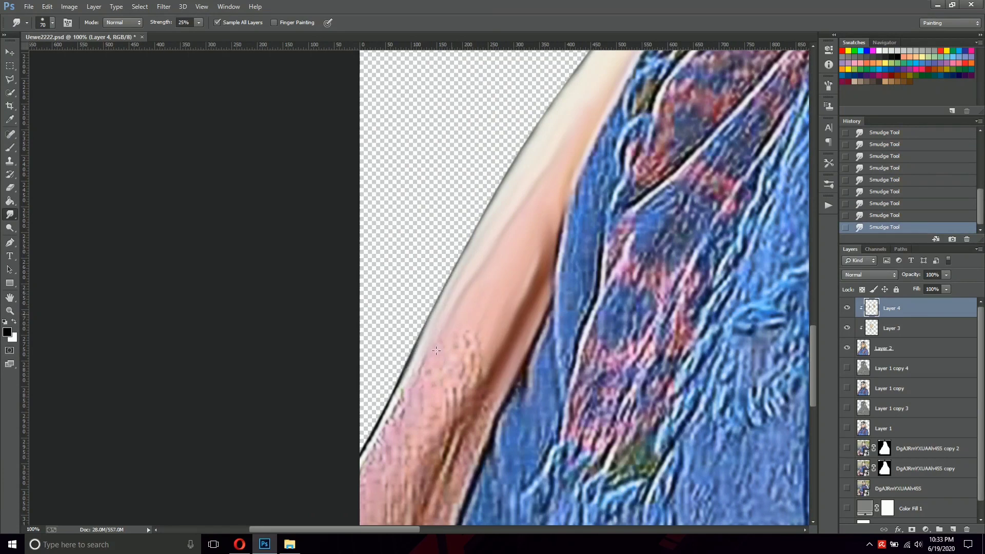
pyautogui.moveTo(474, 403); pyautogui.dragTo(526, 315)
pyautogui.moveTo(461, 349)
pyautogui.mouseDown()
pyautogui.moveTo(436, 272)
pyautogui.moveTo(479, 354)
pyautogui.moveTo(523, 244)
pyautogui.mouseUp()
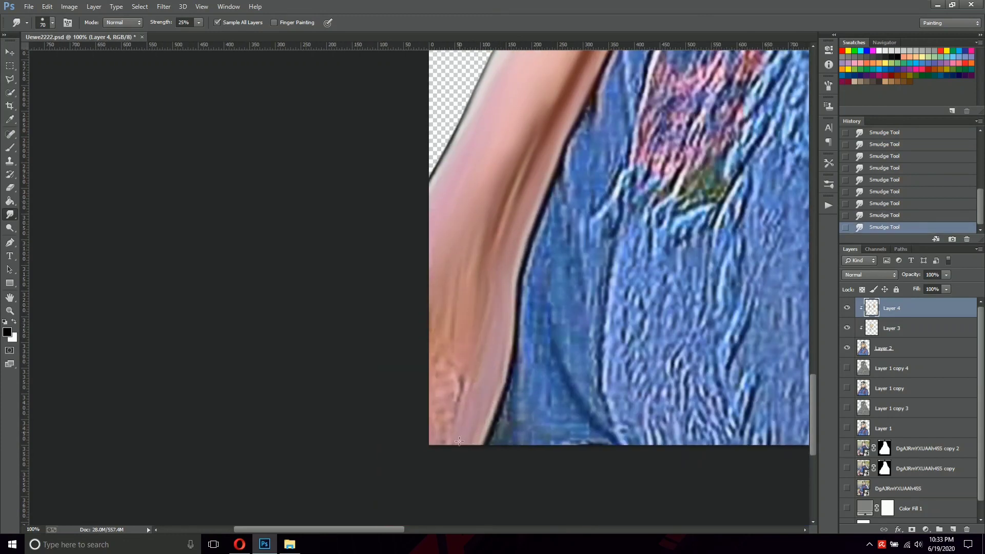
pyautogui.hotkey('ctrl', '-')
pyautogui.hotkey('ctrl', '-')
pyautogui.hotkey('ctrl', '-')
pyautogui.hotkey('ctrl', '-')
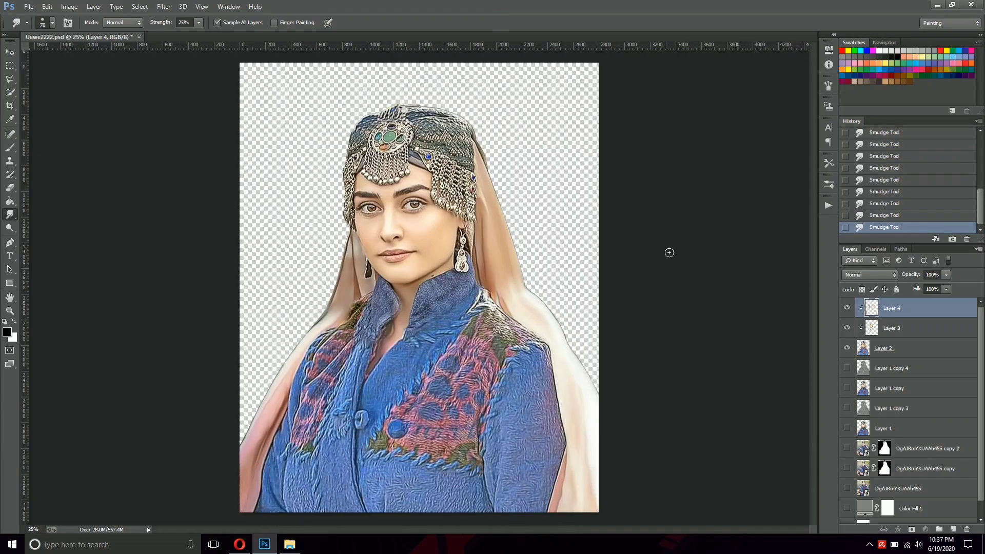
# Step: Zoom in on the face and smudge the brown textured area by the earring
pyautogui.hotkey('ctrl', '1')
pyautogui.moveTo(640, 60)
pyautogui.mouseDown()
pyautogui.moveTo(519, 265)
pyautogui.moveTo(519, 255)
pyautogui.mouseUp()
pyautogui.press('[')
pyautogui.press('[')
pyautogui.press('[')
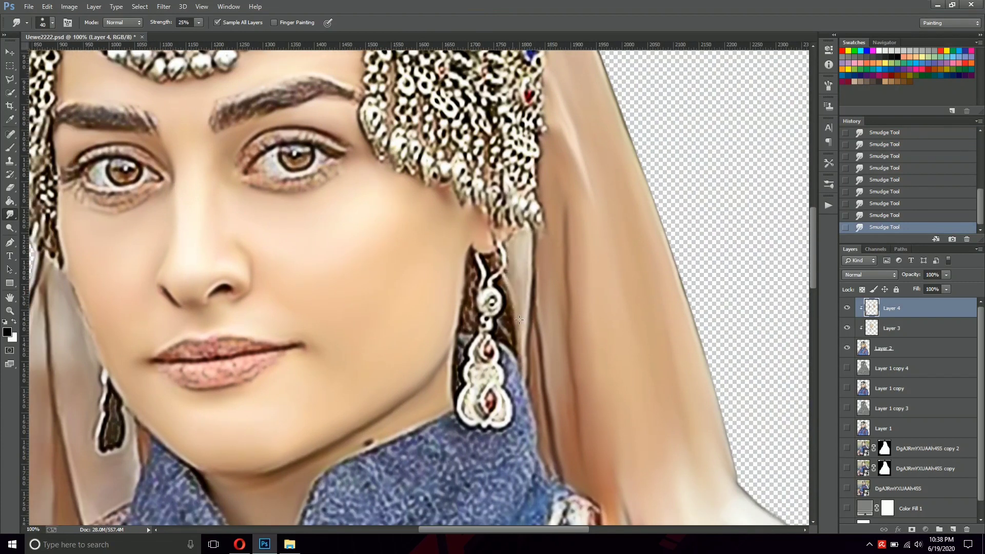
pyautogui.scroll(2, 518, 318)
pyautogui.press('[')
pyautogui.press('[')
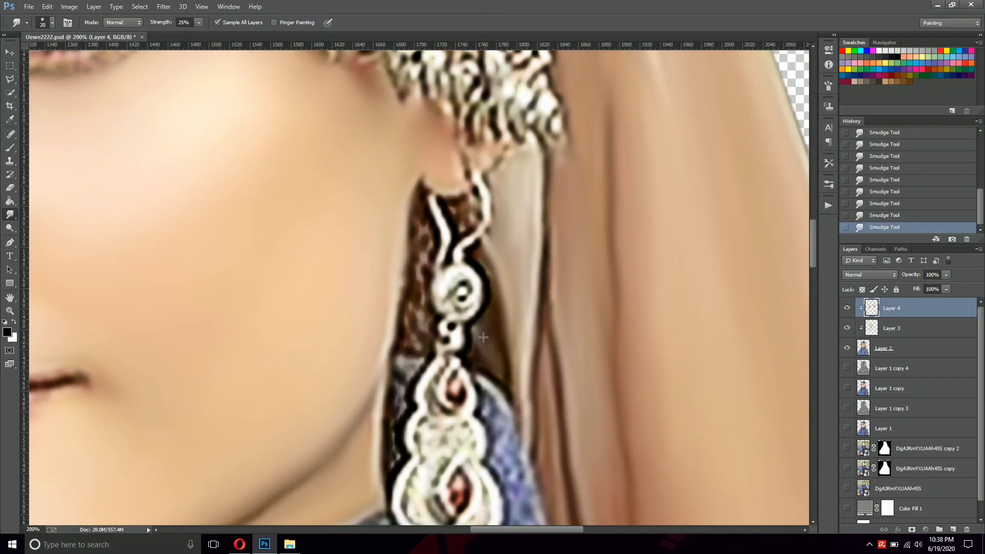
pyautogui.moveTo(475, 203); pyautogui.dragTo(518, 282)
pyautogui.moveTo(467, 353); pyautogui.dragTo(457, 405)
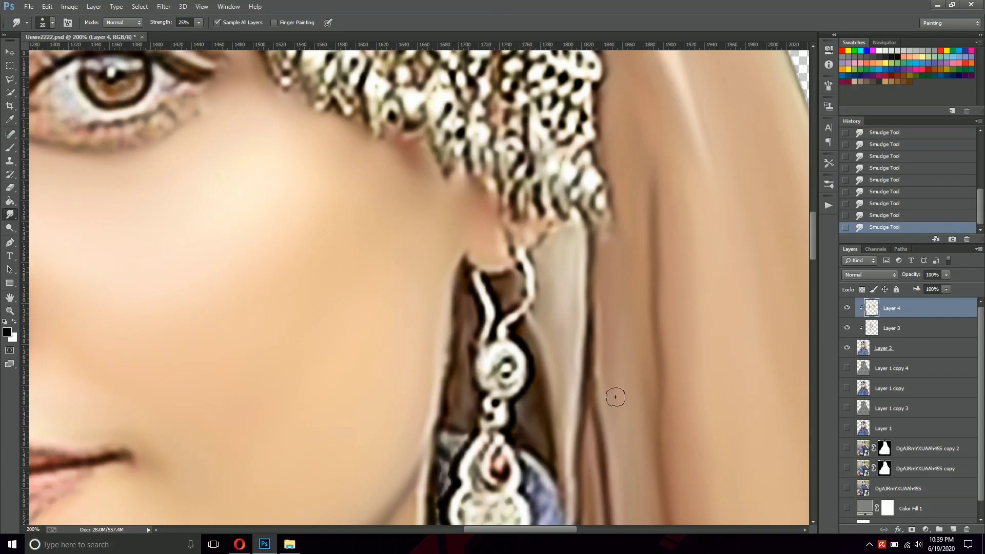
# Step: Add a new empty Layer 5 on top of the stack
pyautogui.scroll(-2, 615, 396)
pyautogui.hotkey('shift', 'ctrl', 'alt', 'n')
pyautogui.moveTo(513, 328); pyautogui.dragTo(546, 340)
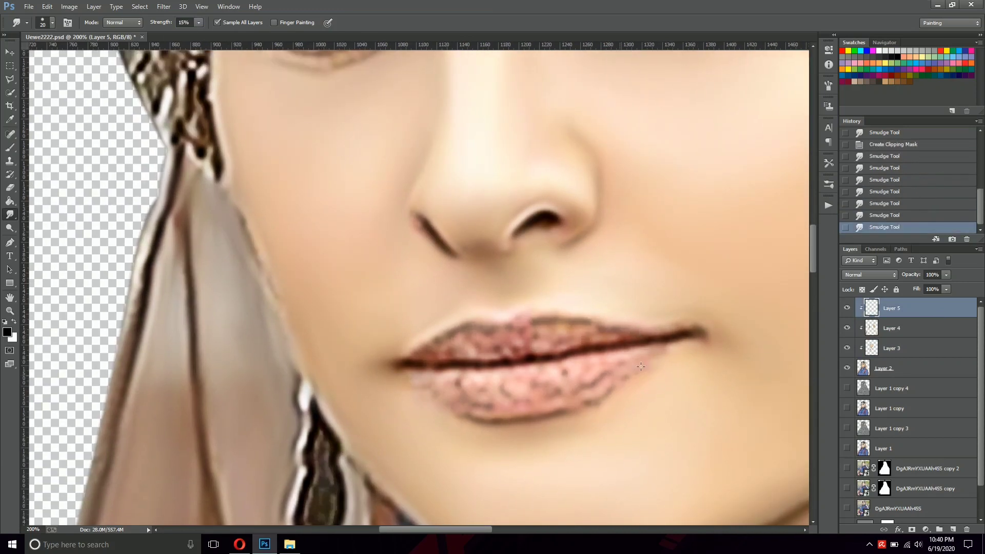
# Step: Smudge the lower lip edge and lip texture smooth on Layer 5
pyautogui.moveTo(640, 366); pyautogui.dragTo(605, 392)
pyautogui.hotkey('ctrl', '-')
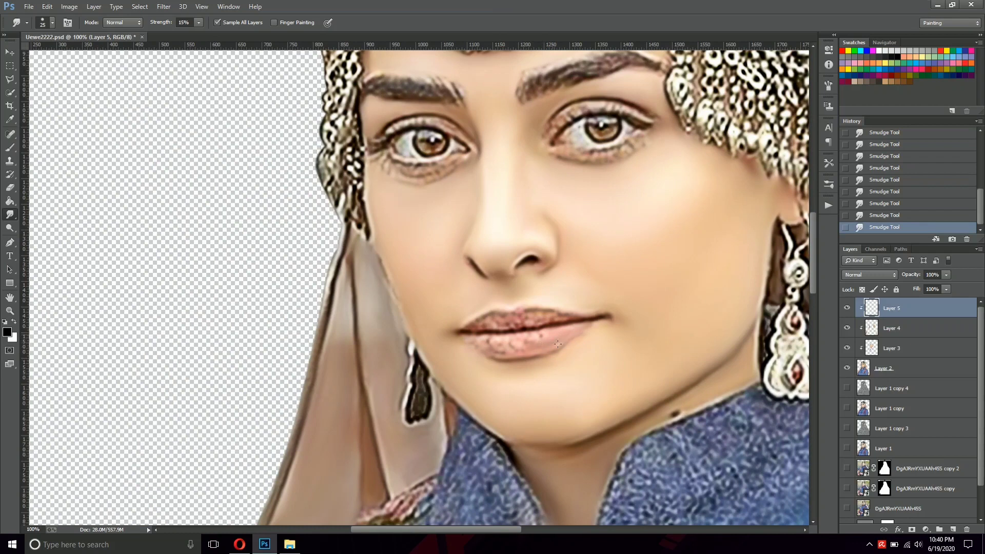
pyautogui.hscroll(-1, 558, 343)
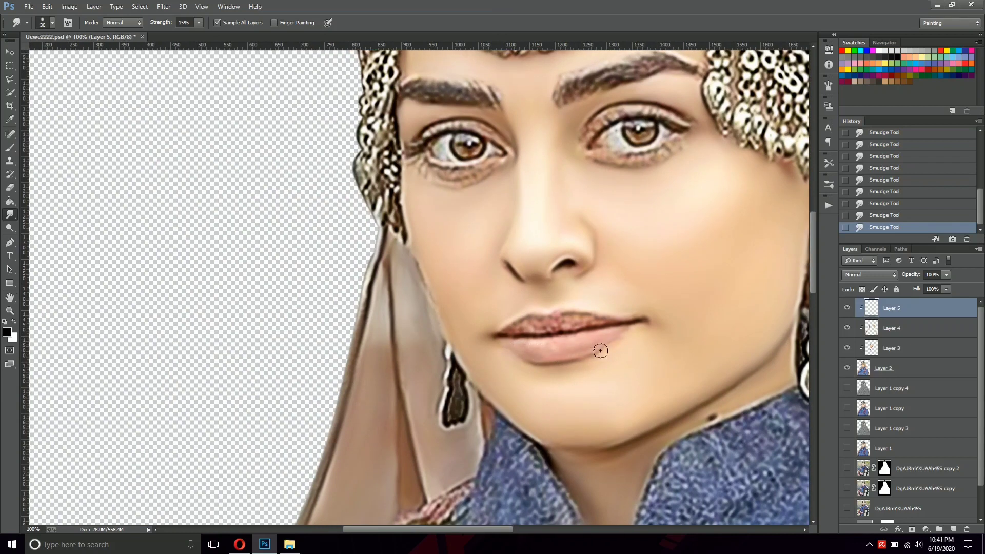
pyautogui.moveTo(557, 359); pyautogui.dragTo(566, 365)
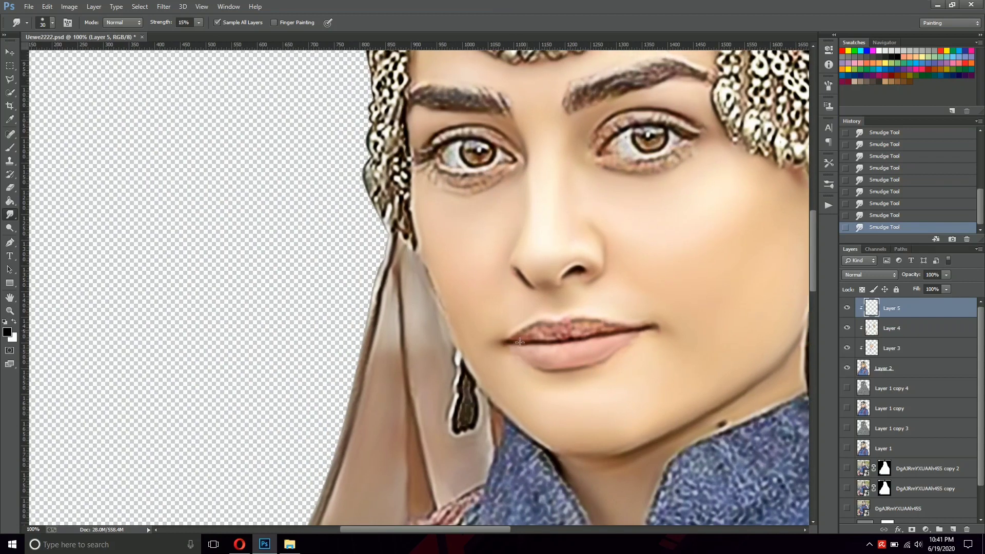
pyautogui.moveTo(584, 327); pyautogui.dragTo(568, 339)
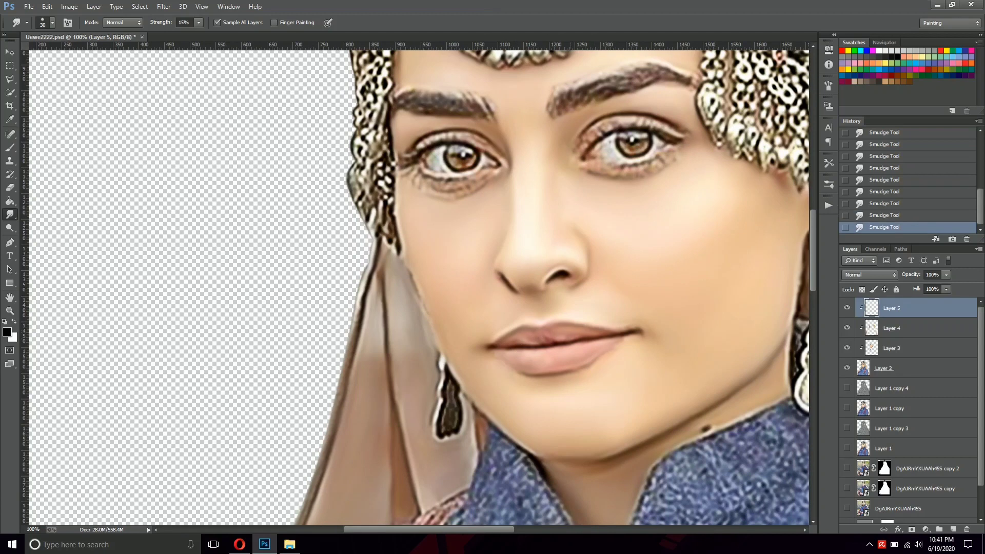
pyautogui.scroll(2, 590, 333)
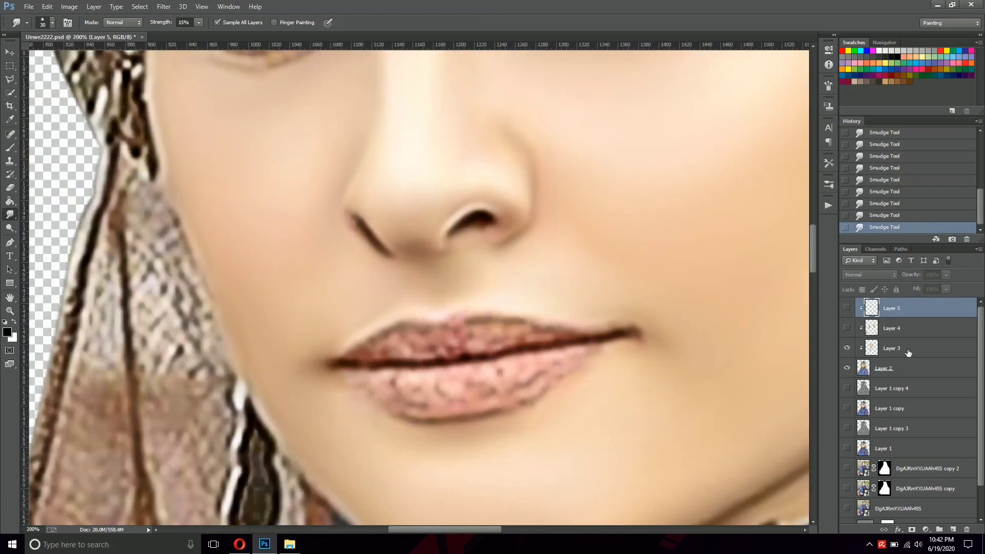
# Step: Hide the smudge layers to compare the lips, redo the stroke, and shrink the brush to 10
pyautogui.click(882, 347)
pyautogui.hotkey('ctrl', 'z')
pyautogui.scroll(-1, 411, 397)
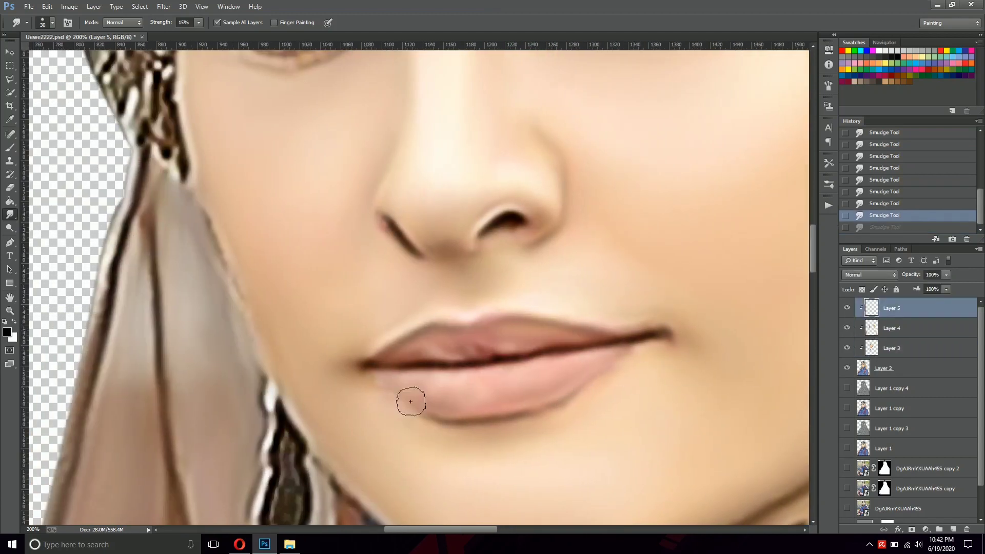
pyautogui.scroll(-1, 549, 374)
pyautogui.scroll(-2, 549, 374)
pyautogui.scroll(2, 510, 349)
pyautogui.hotkey('ctrl', 'z')
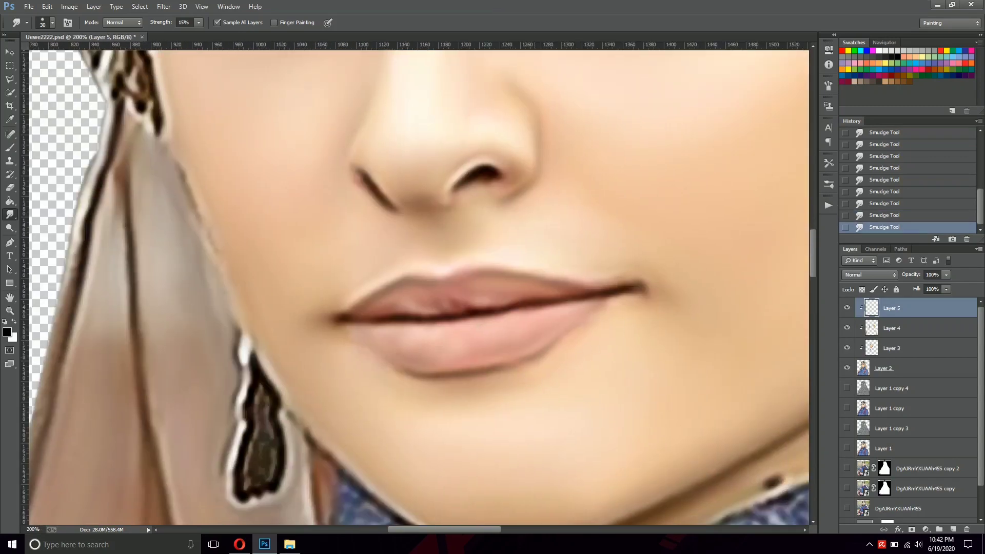
pyautogui.moveTo(436, 365); pyautogui.dragTo(463, 397)
pyautogui.press('[')
pyautogui.press('[')
pyautogui.scroll(-3, 513, 292)
pyautogui.scroll(1, 501, 268)
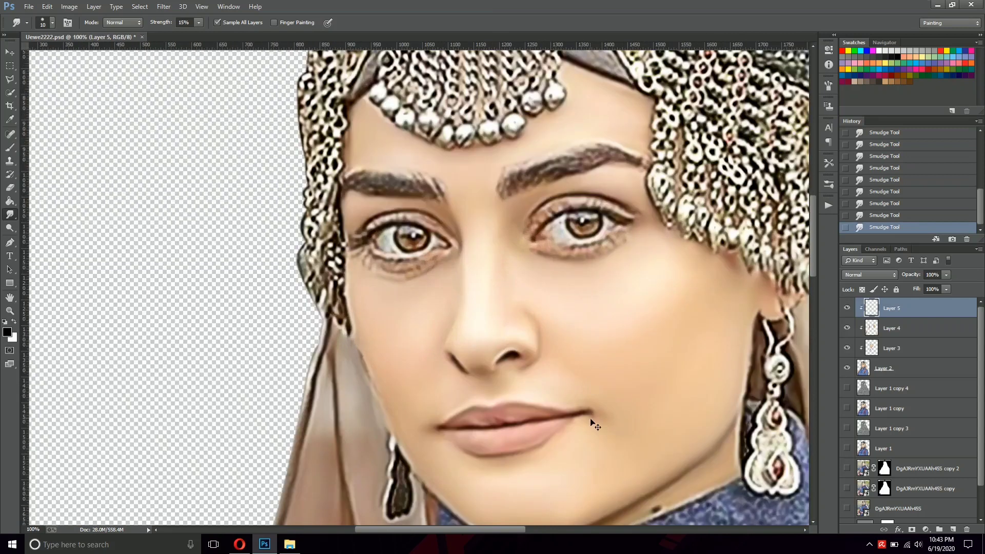
pyautogui.scroll(2, 602, 428)
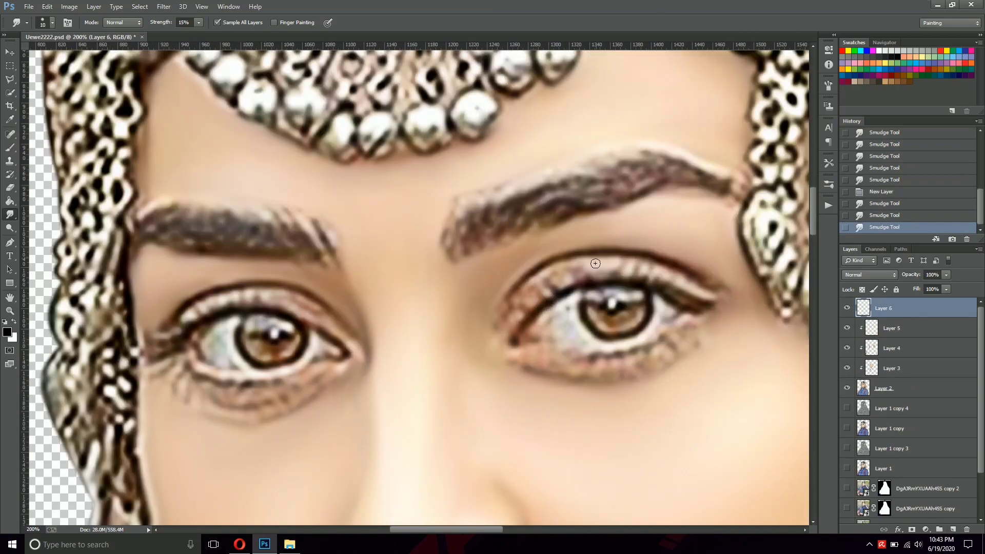
# Step: Smudge the upper eyelid smooth and enlarge the brush to 35
pyautogui.moveTo(595, 263); pyautogui.dragTo(563, 297)
pyautogui.hscroll(1, 576, 293)
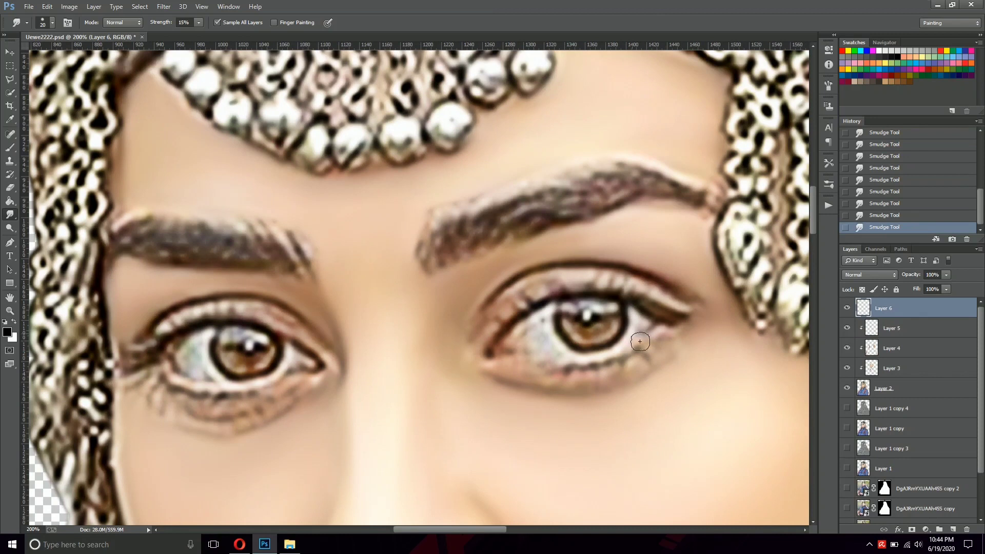
pyautogui.hscroll(-2, 418, 287)
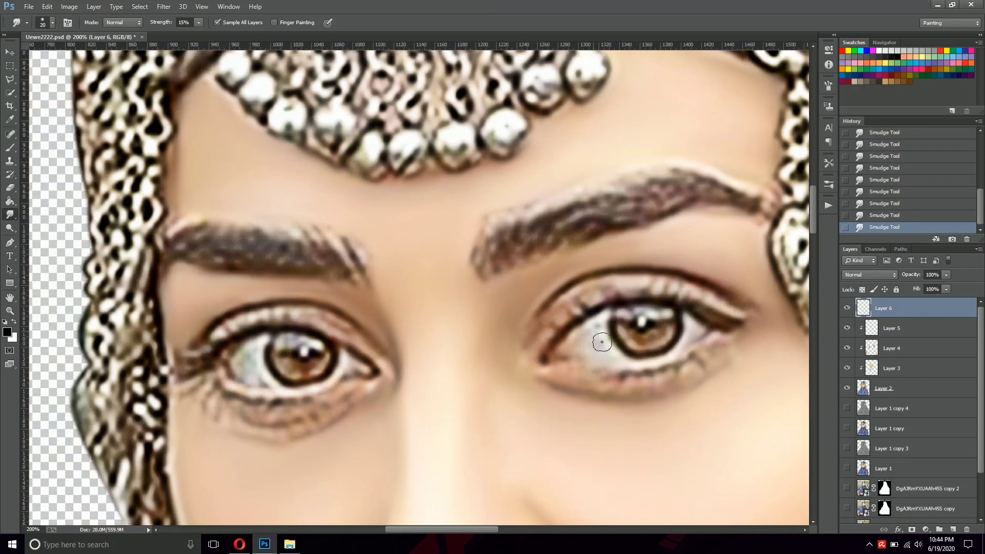
pyautogui.hscroll(-2, 603, 344)
pyautogui.hscroll(1, 667, 339)
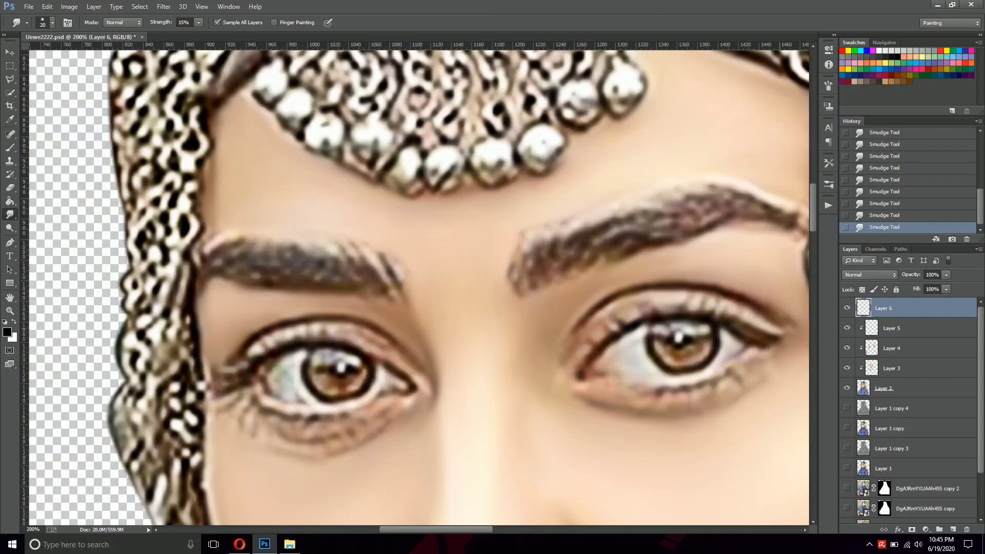
pyautogui.hscroll(2, 725, 328)
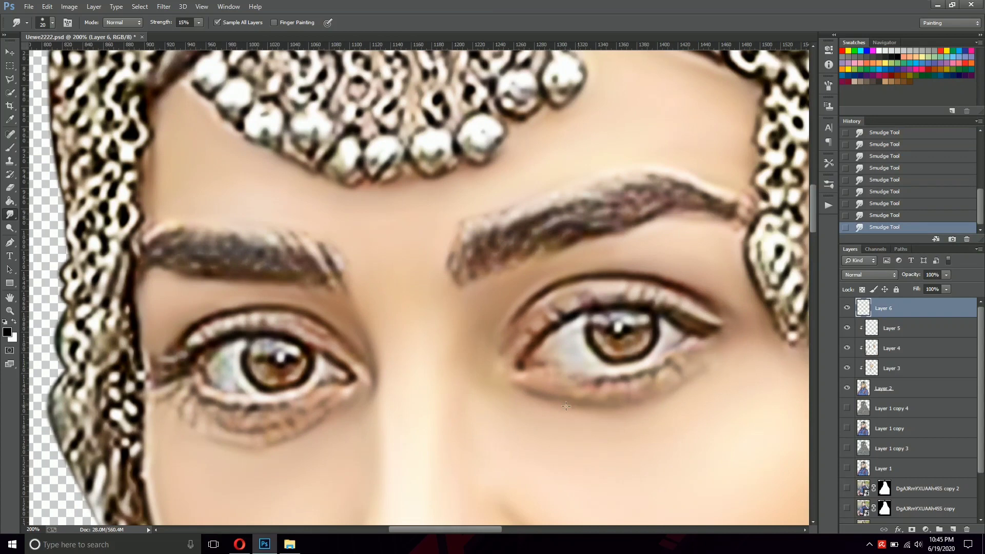
pyautogui.press(']')
pyautogui.press(']')
pyautogui.press(']')
# Step: Soften the skin around and beneath the eye with the brush back at size 20
pyautogui.scroll(-3, 616, 359)
pyautogui.hscroll(-2, 636, 369)
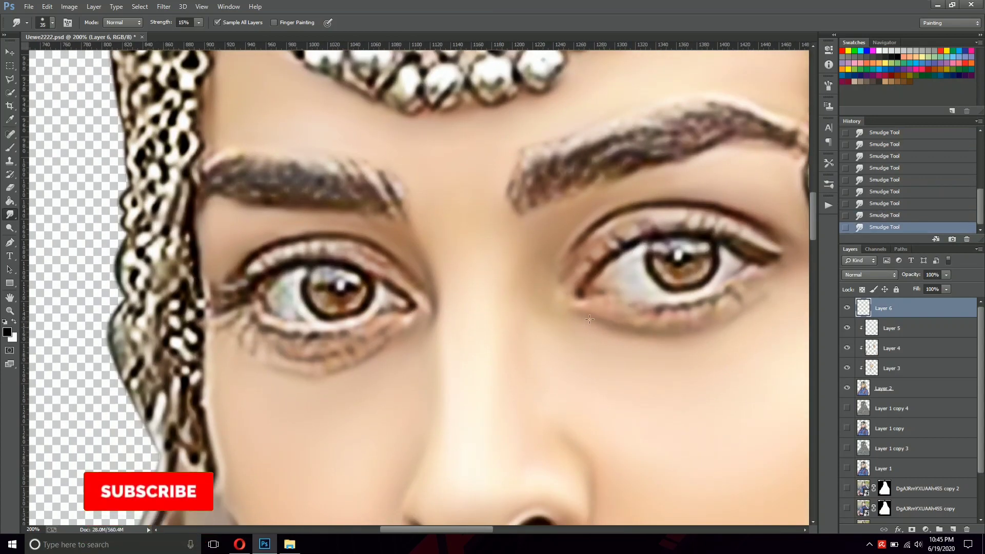
pyautogui.scroll(1, 769, 333)
pyautogui.hscroll(-3, 636, 378)
pyautogui.press('[')
pyautogui.press('[')
pyautogui.press('[')
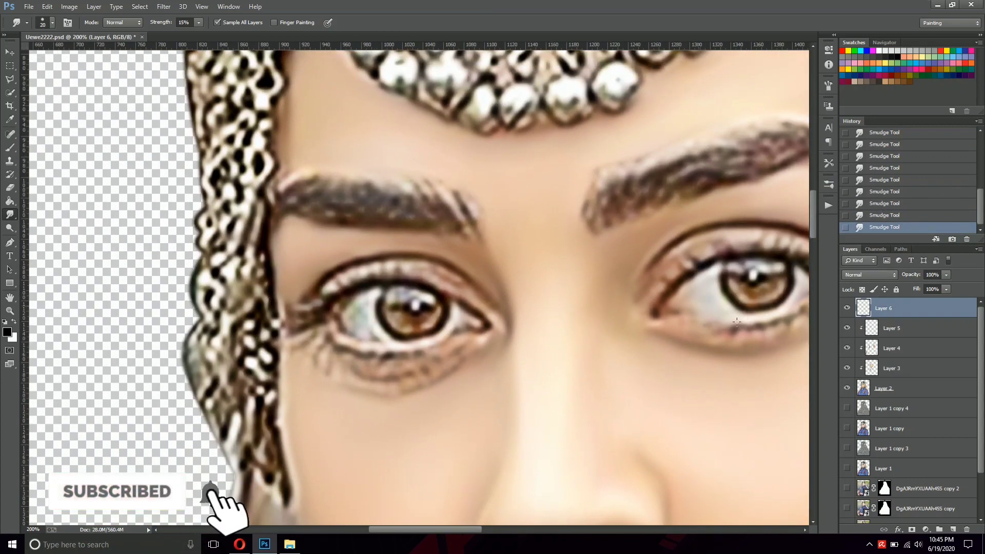
pyautogui.hscroll(3, 736, 322)
pyautogui.hscroll(-5, 561, 292)
pyautogui.hscroll(-1, 544, 305)
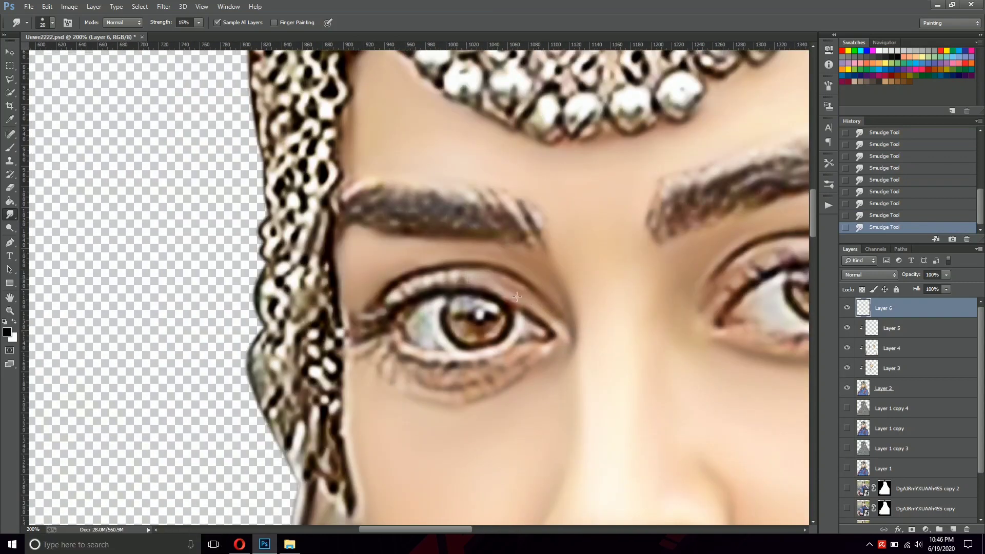
pyautogui.scroll(-1, 560, 356)
pyautogui.hscroll(-1, 560, 356)
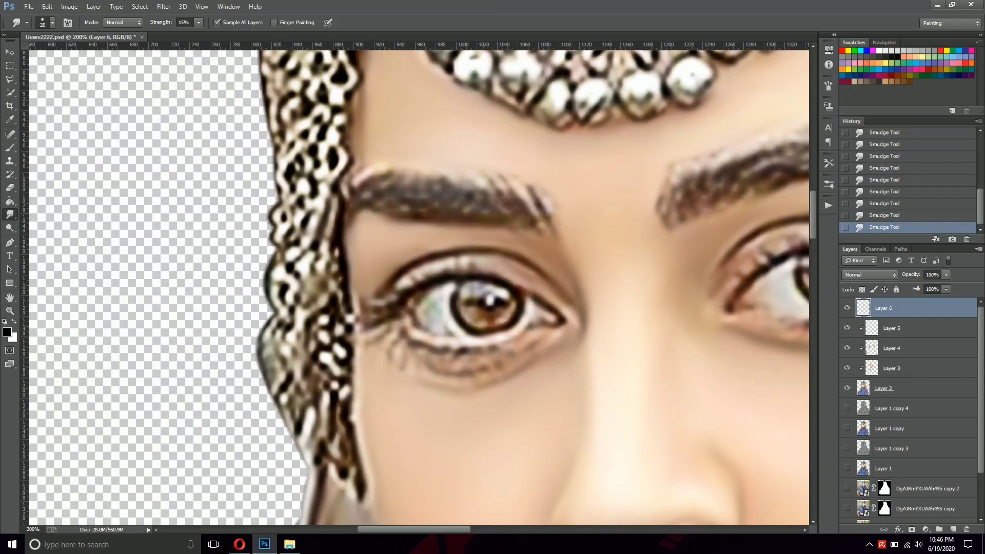
pyautogui.hscroll(1, 448, 377)
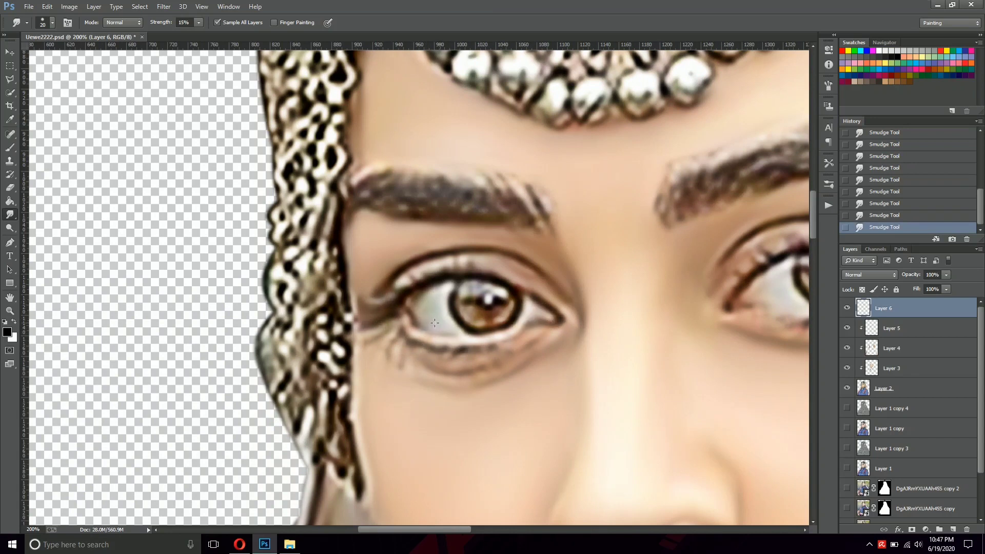
pyautogui.hscroll(1, 418, 334)
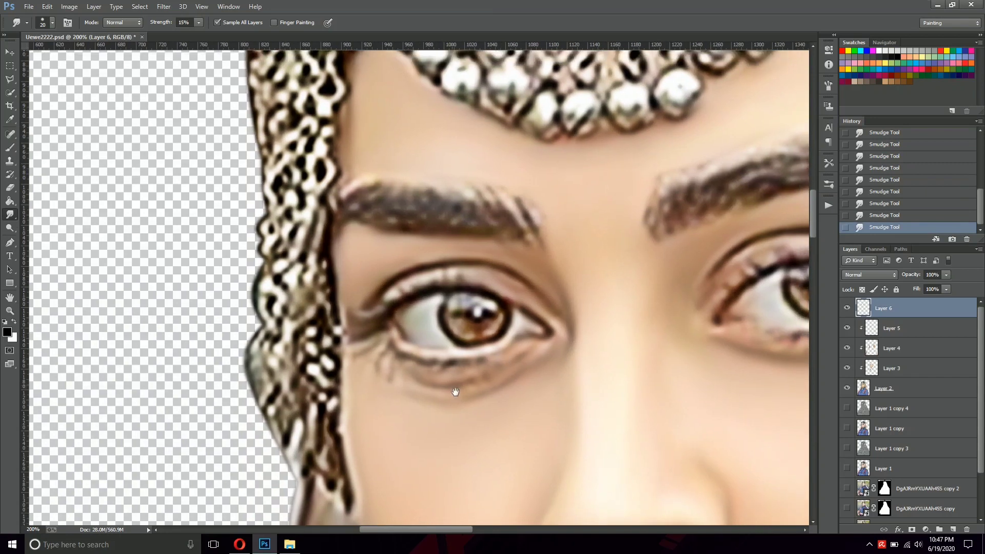
pyautogui.hscroll(1, 407, 374)
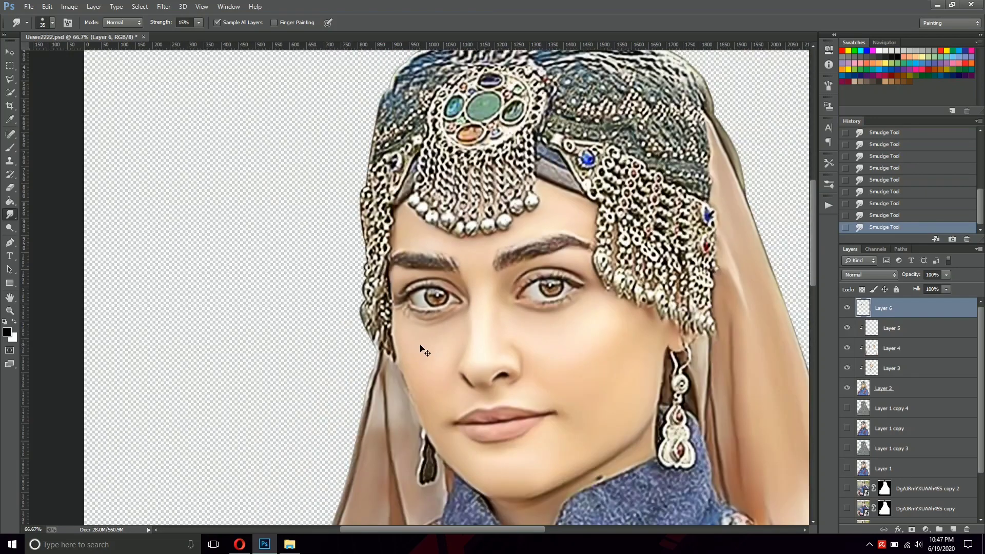
# Step: Check the whole face and clip Layer 6 to the layer below
pyautogui.moveTo(411, 399); pyautogui.dragTo(465, 410)
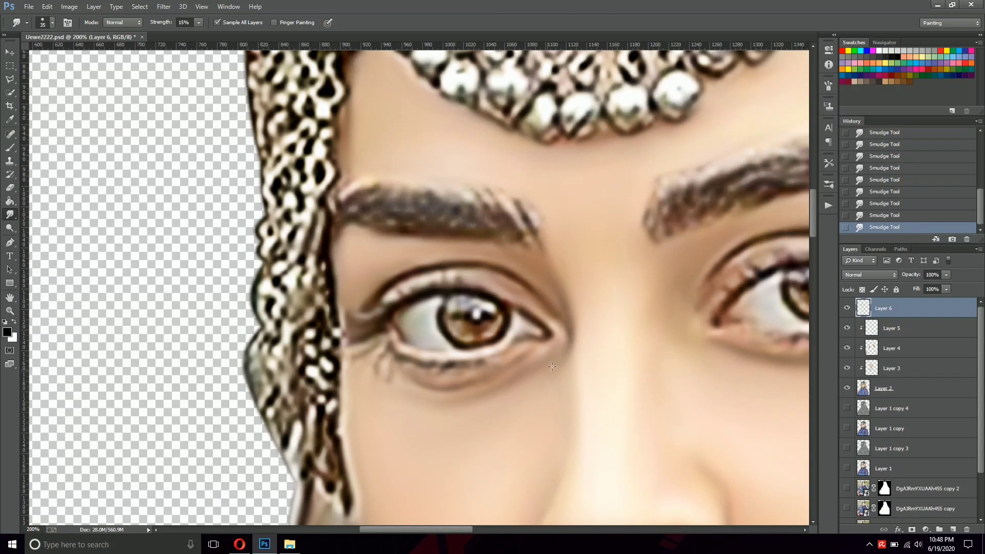
pyautogui.scroll(-2, 580, 378)
pyautogui.hscroll(-3, 490, 371)
pyautogui.moveTo(631, 373); pyautogui.dragTo(517, 306)
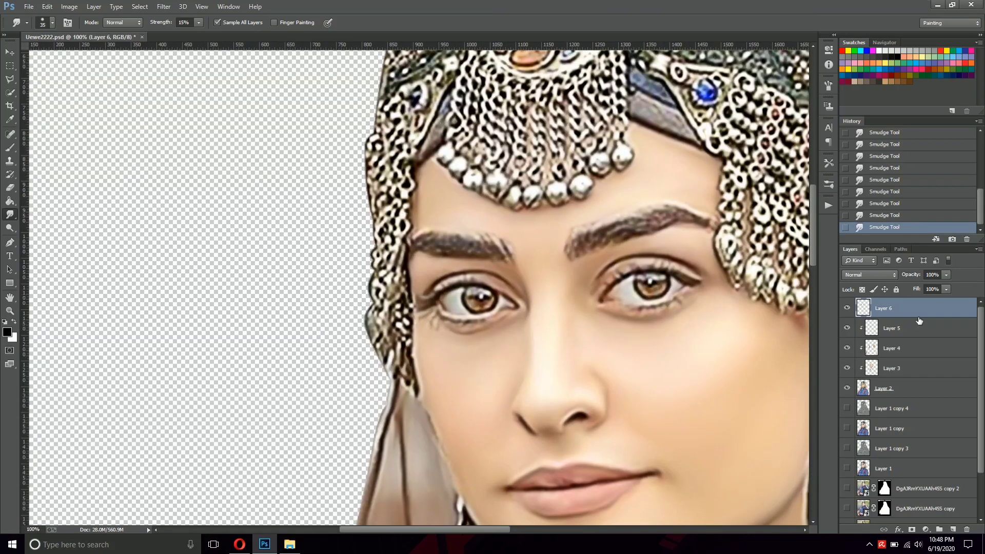
pyautogui.hotkey('ctrl', 'alt', 'g')
# Step: Add a clipped Layer 7 and smudge the eyebrow's left end with a size 20, 90% brush
pyautogui.hotkey('ctrl', 'shift', 'alt', 'n')
pyautogui.hotkey('ctrl', 'alt', 'g')
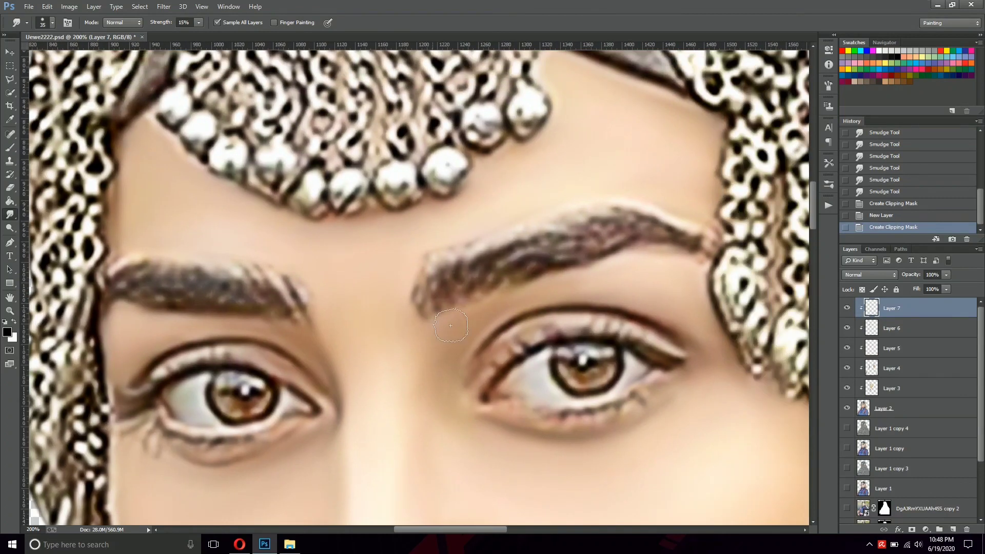
pyautogui.moveTo(517, 307); pyautogui.dragTo(582, 362)
pyautogui.rightClick(388, 195)
pyautogui.doubleClick(154, 183)
pyautogui.moveTo(405, 257)
pyautogui.mouseDown()
pyautogui.moveTo(416, 312)
pyautogui.moveTo(435, 311)
pyautogui.mouseUp()
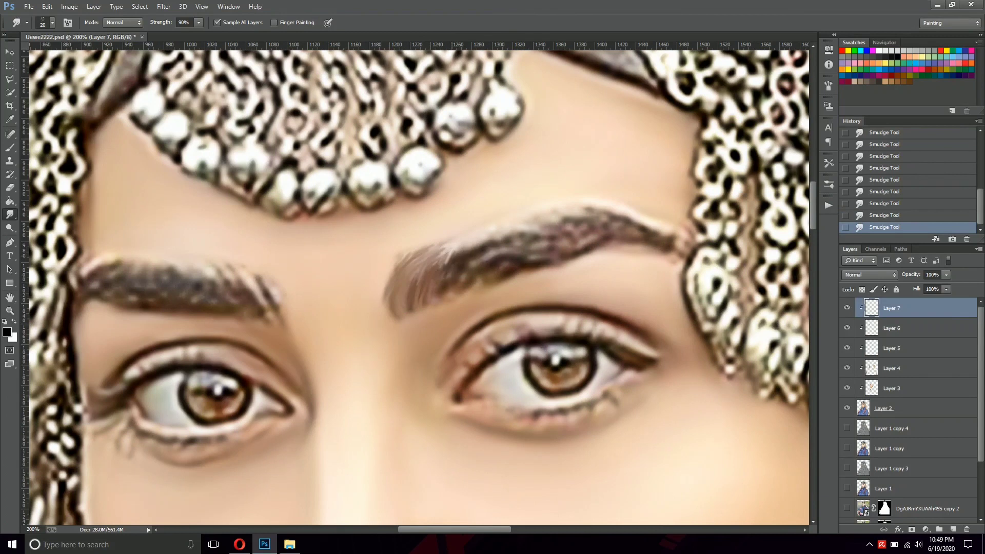
# Step: Undo the rough strokes and smudge the eyebrow from arch to tail at 75% strength
pyautogui.hotkey('ctrl', 'alt', 'z')
pyautogui.hotkey('ctrl', 'alt', 'z')
pyautogui.hotkey('ctrl', 'alt', 'z')
pyautogui.hotkey('ctrl', 'alt', 'z')
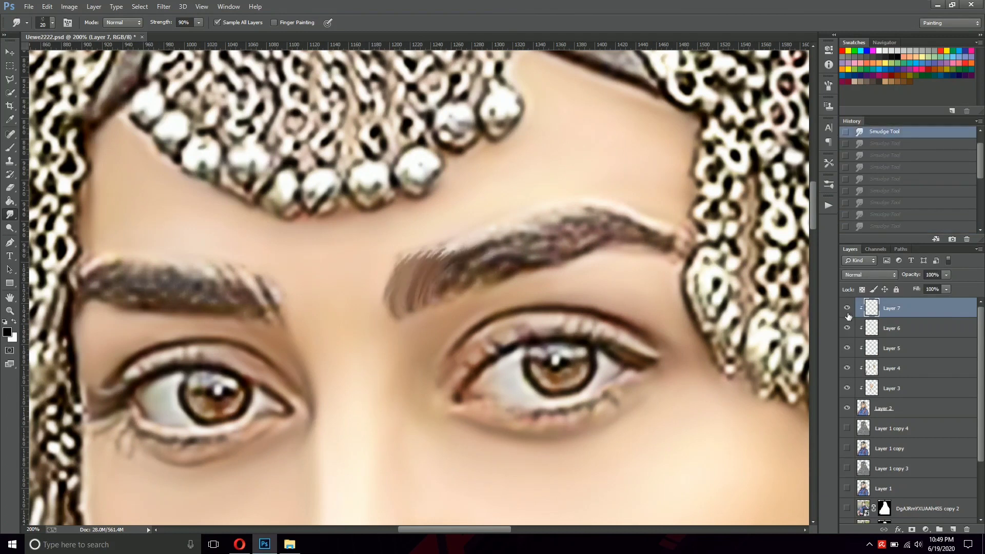
pyautogui.press('Delete')
pyautogui.hotkey('ctrl', 'shift', 'alt', 'n')
pyautogui.hotkey('ctrl', 'alt', 'g')
pyautogui.press('7')
pyautogui.press('5')
pyautogui.moveTo(413, 302)
pyautogui.mouseDown()
pyautogui.moveTo(389, 264)
pyautogui.moveTo(454, 291)
pyautogui.moveTo(431, 282)
pyautogui.moveTo(500, 289)
pyautogui.moveTo(556, 336)
pyautogui.mouseUp()
pyautogui.moveTo(449, 295)
pyautogui.mouseDown()
pyautogui.moveTo(513, 302)
pyautogui.moveTo(579, 333)
pyautogui.moveTo(587, 348)
pyautogui.mouseUp()
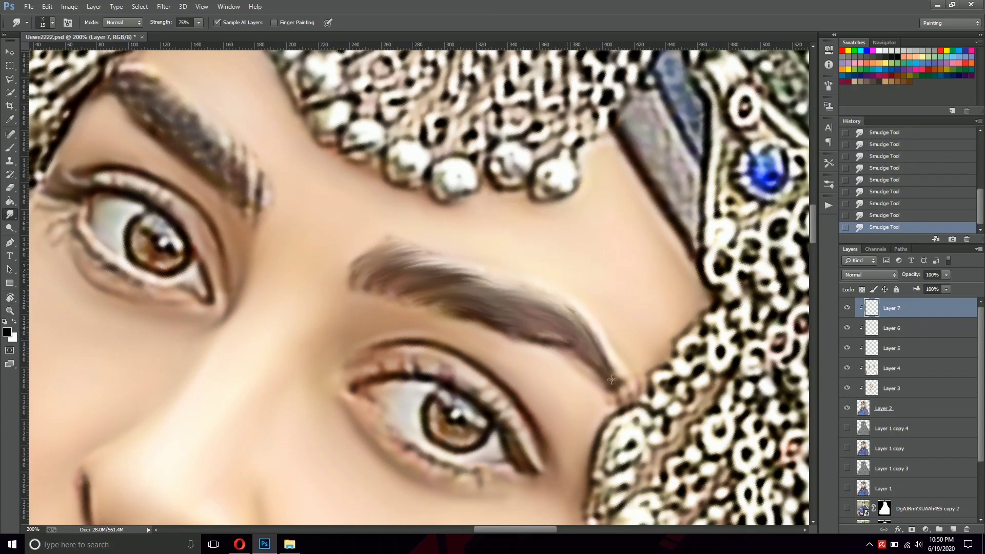
pyautogui.moveTo(531, 336); pyautogui.dragTo(575, 351)
# Step: Rotate and pan the view so the eyes sit level, centred on the left eyebrow
pyautogui.moveTo(549, 396); pyautogui.dragTo(624, 386)
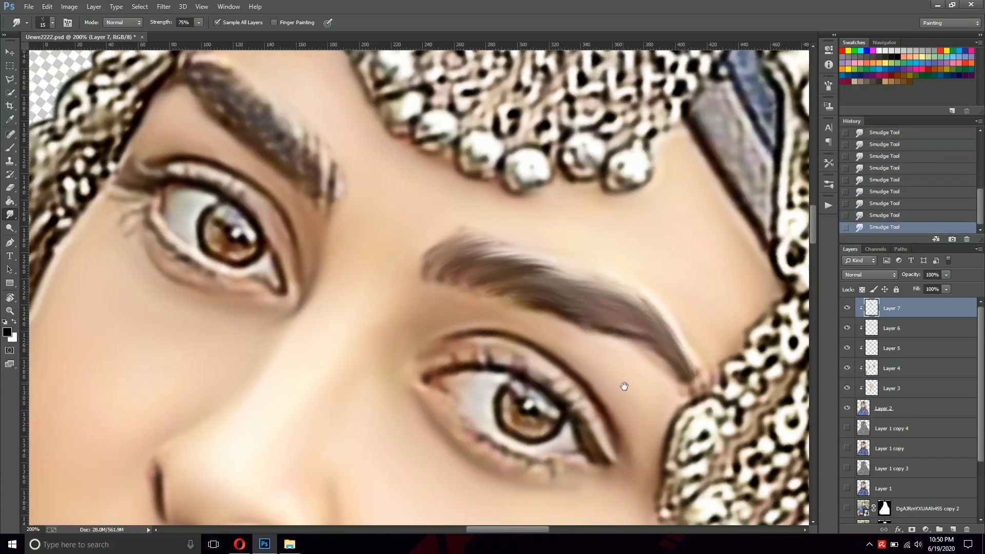
pyautogui.moveTo(582, 318); pyautogui.dragTo(654, 364)
pyautogui.moveTo(577, 291); pyautogui.dragTo(615, 345)
pyautogui.press('r')
pyautogui.moveTo(446, 202); pyautogui.dragTo(392, 226)
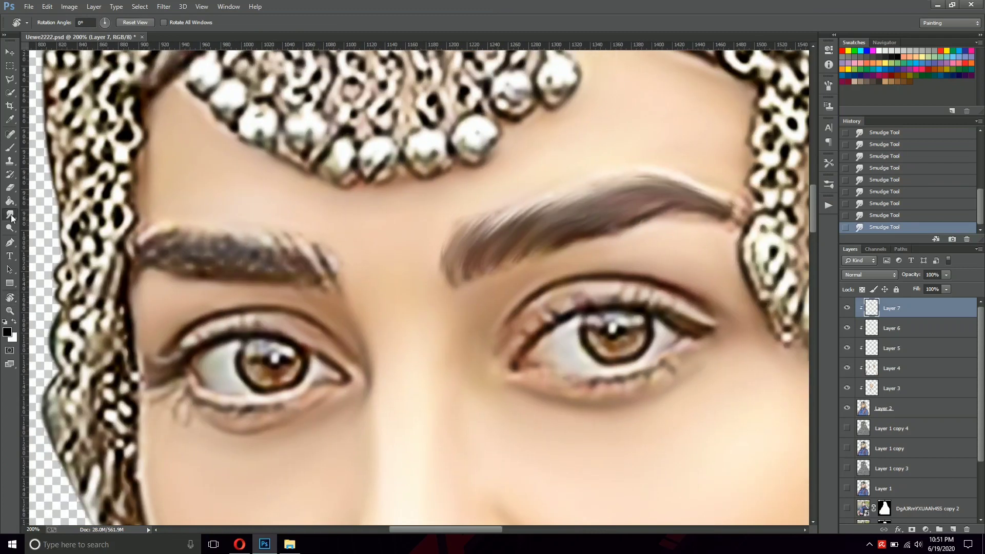
pyautogui.click(11, 216)
pyautogui.moveTo(561, 268); pyautogui.dragTo(620, 262)
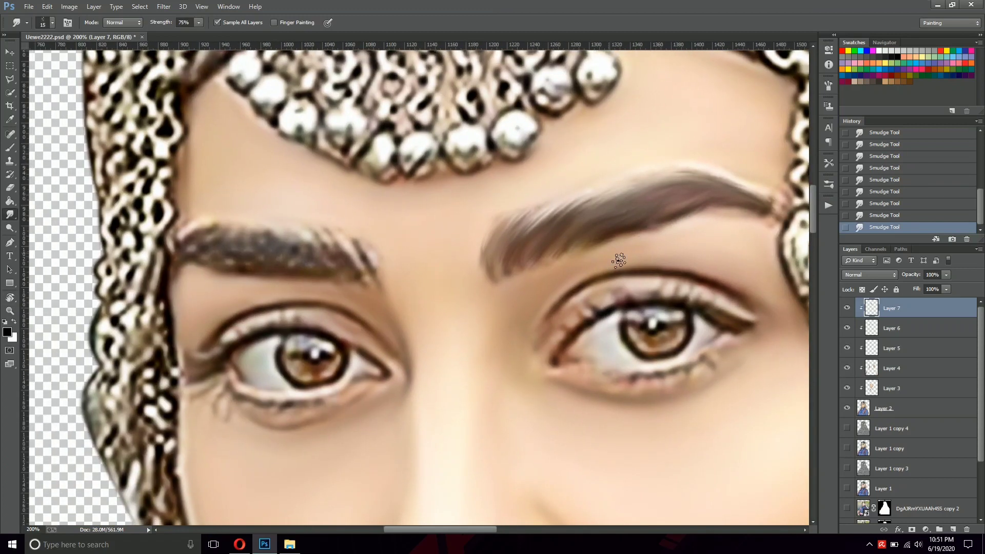
pyautogui.moveTo(530, 243)
pyautogui.mouseDown()
pyautogui.moveTo(620, 244)
pyautogui.moveTo(660, 269)
pyautogui.moveTo(621, 280)
pyautogui.mouseUp()
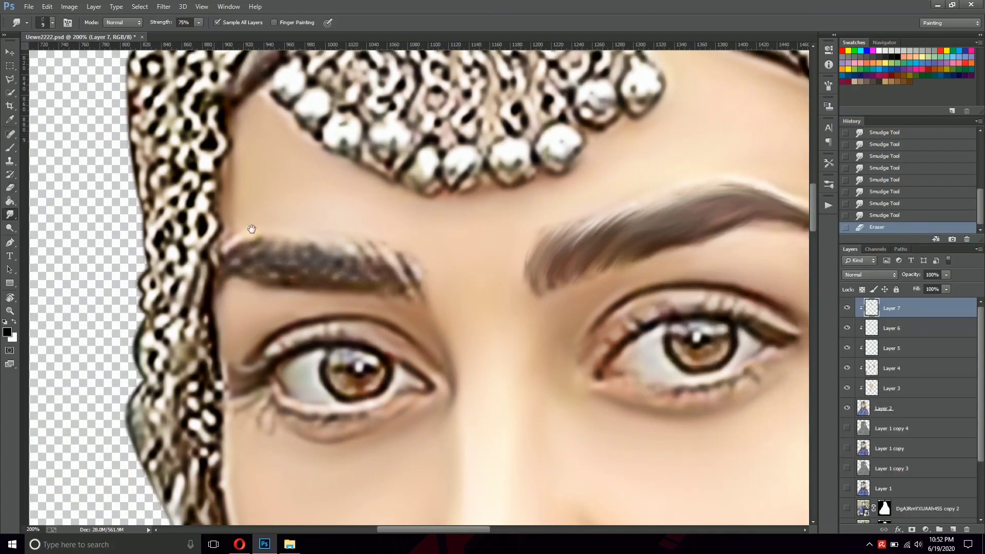
# Step: Smooth a little more of the eyebrow and save the portrait
pyautogui.moveTo(252, 229); pyautogui.dragTo(308, 224)
pyautogui.hotkey('ctrl', 'shift', 'z')
pyautogui.hotkey('ctrl', 'shift', 'z')
pyautogui.press('v')
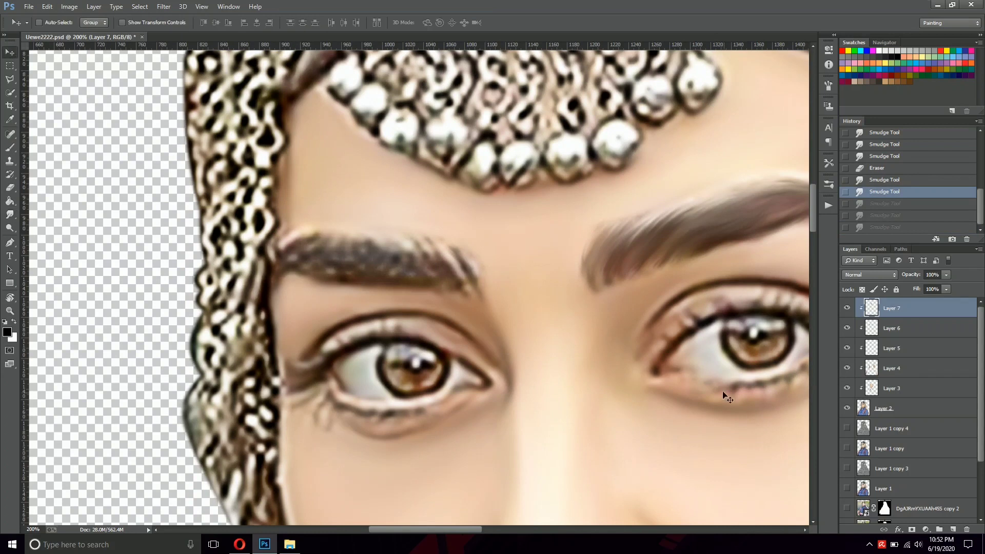
pyautogui.hotkey('ctrl', 's')
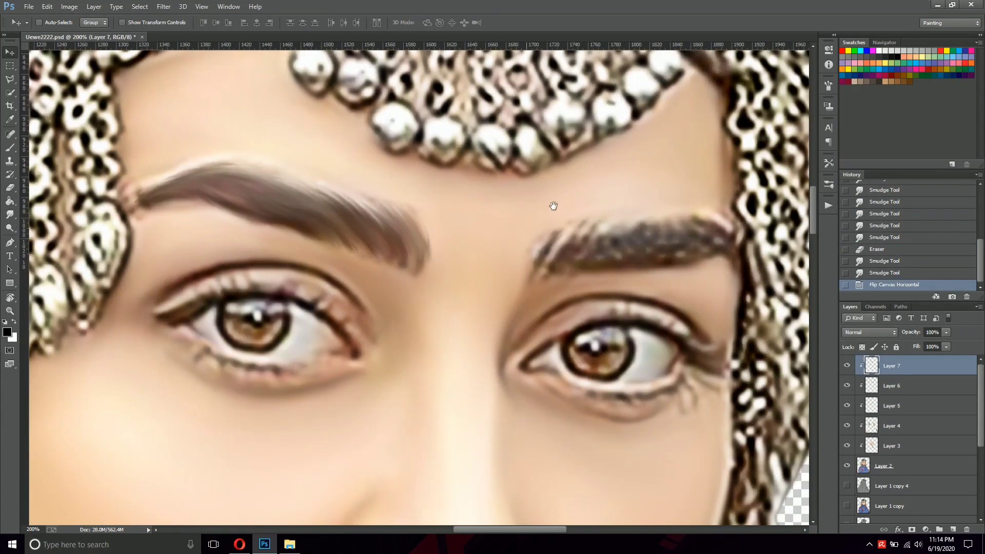
# Step: Smudge the second eyebrow from its inner end to the tip to smooth its texture
pyautogui.moveTo(559, 259); pyautogui.dragTo(544, 269)
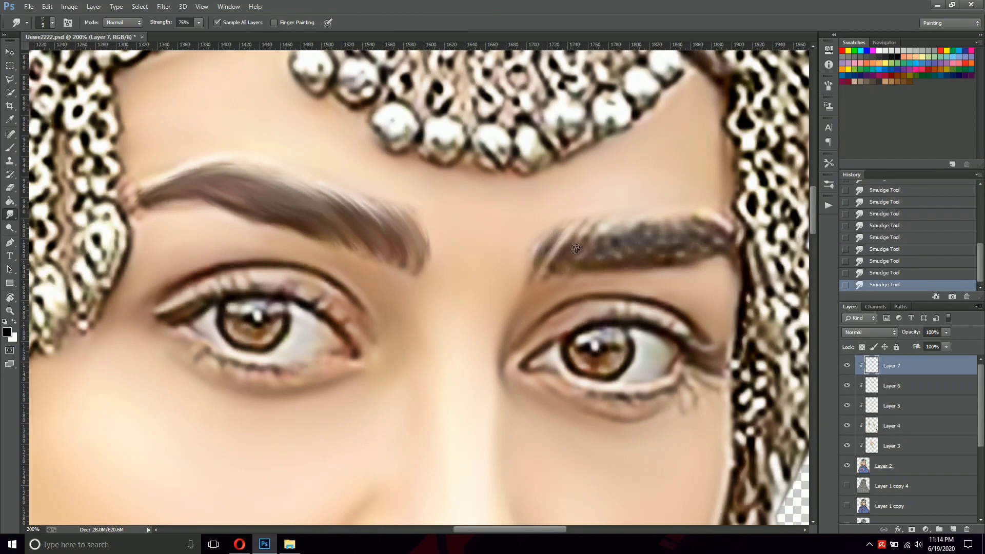
pyautogui.moveTo(543, 257)
pyautogui.mouseDown()
pyautogui.moveTo(568, 251)
pyautogui.moveTo(557, 254)
pyautogui.moveTo(560, 273)
pyautogui.mouseUp()
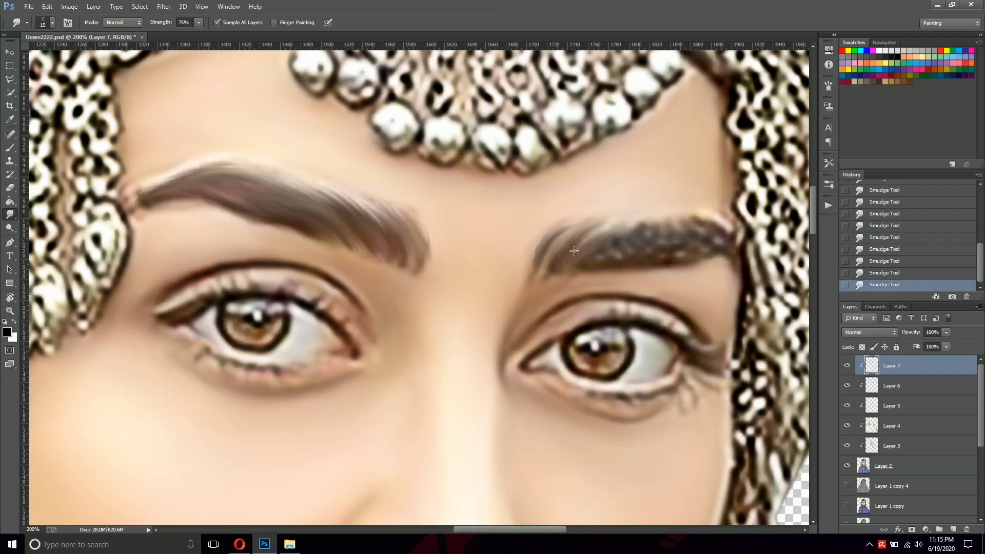
pyautogui.moveTo(547, 262); pyautogui.dragTo(619, 240)
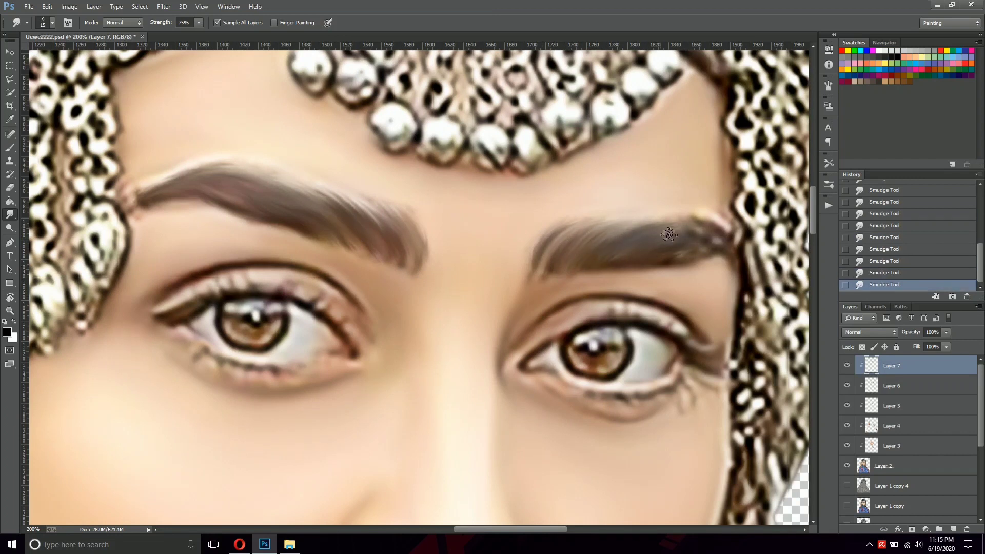
pyautogui.moveTo(725, 248); pyautogui.dragTo(724, 239)
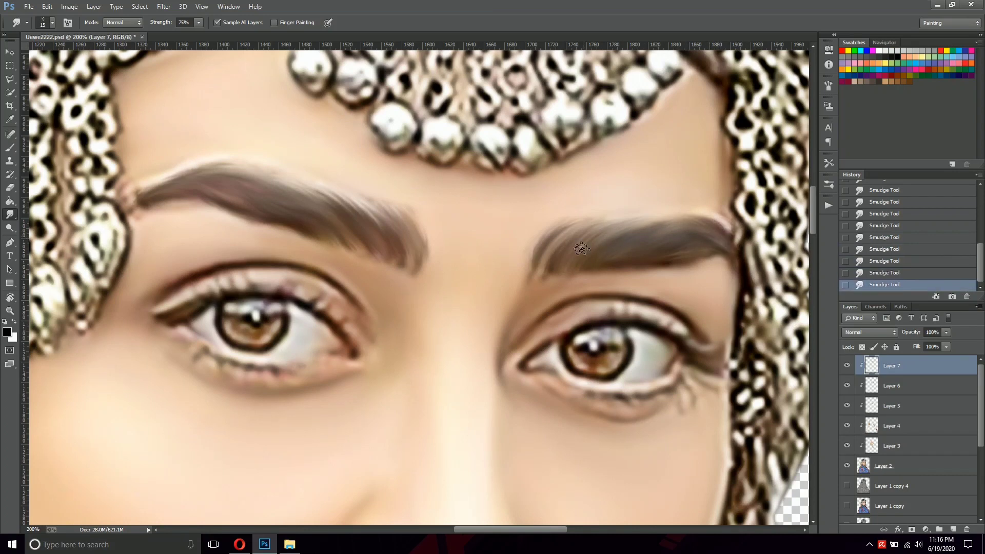
pyautogui.moveTo(537, 265); pyautogui.dragTo(578, 270)
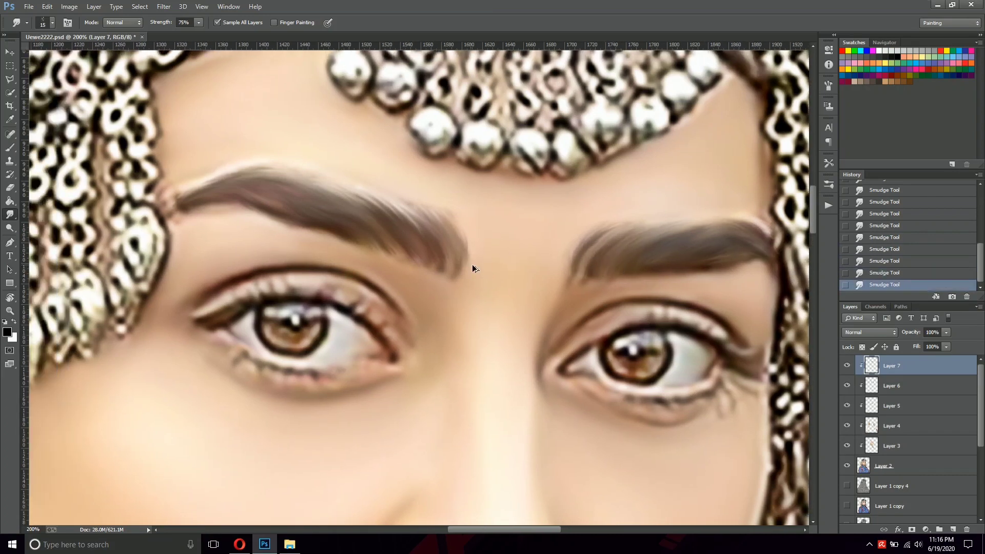
pyautogui.scroll(-5, 703, 254)
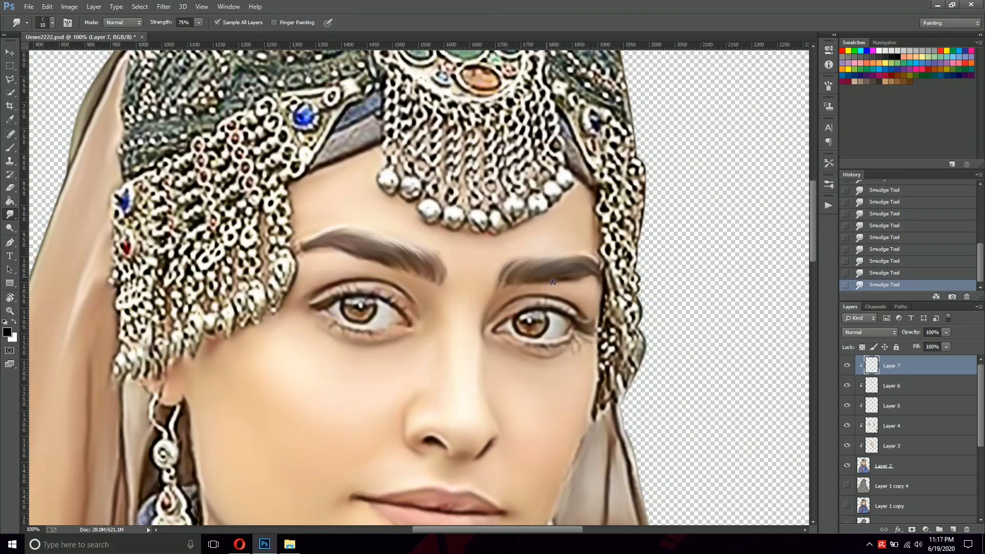
pyautogui.scroll(6, 531, 273)
# Step: Shrink the smudge brush to size 8 and flip the canvas back horizontally
pyautogui.press('[')
pyautogui.press('[')
pyautogui.press('[')
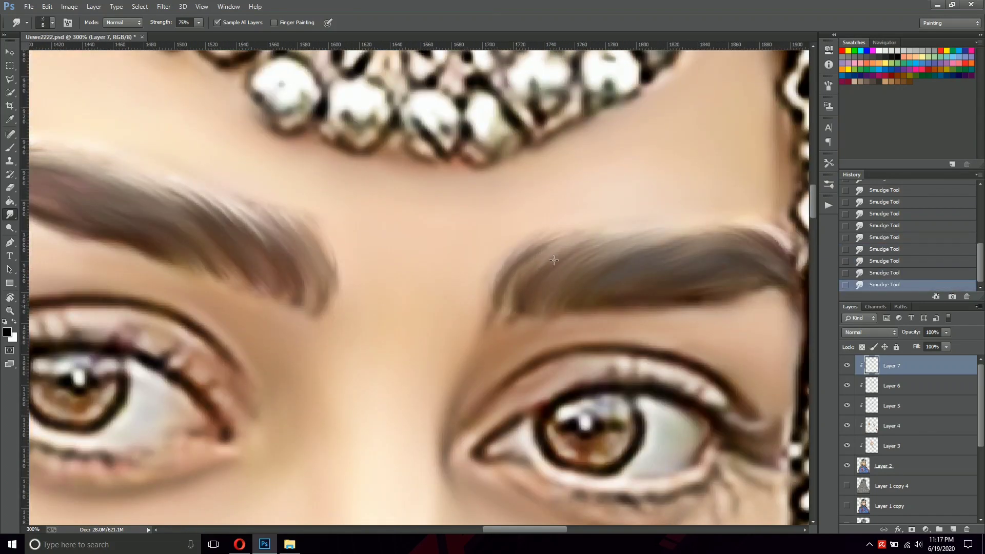
pyautogui.hscroll(-1, 528, 321)
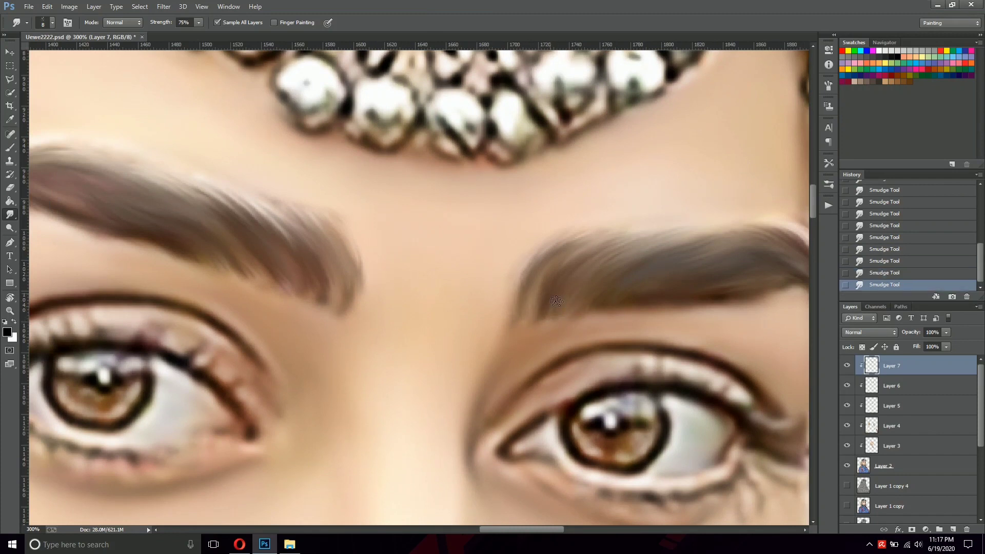
pyautogui.scroll(-2, 543, 297)
pyautogui.hotkey('alt', 'i')
pyautogui.press('Escape')
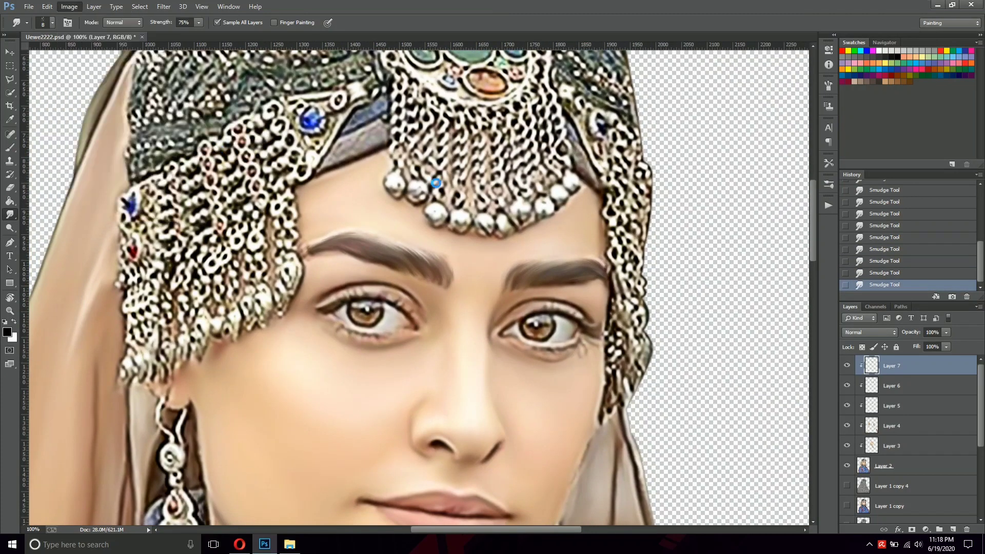
pyautogui.scroll(-1, 314, 391)
pyautogui.hscroll(-3, 314, 391)
pyautogui.hscroll(-3, 540, 376)
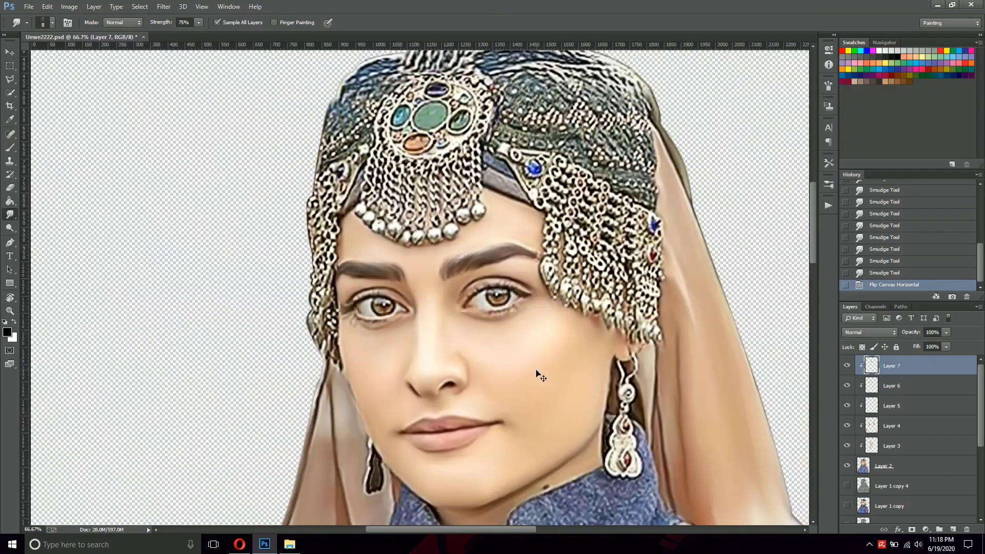
pyautogui.scroll(-1, 540, 376)
# Step: Add a clipped Layer 8 and gently smudge the iris at 25% strength
pyautogui.click(851, 390)
pyautogui.hotkey('ctrl', 'shift', 'alt', 'n')
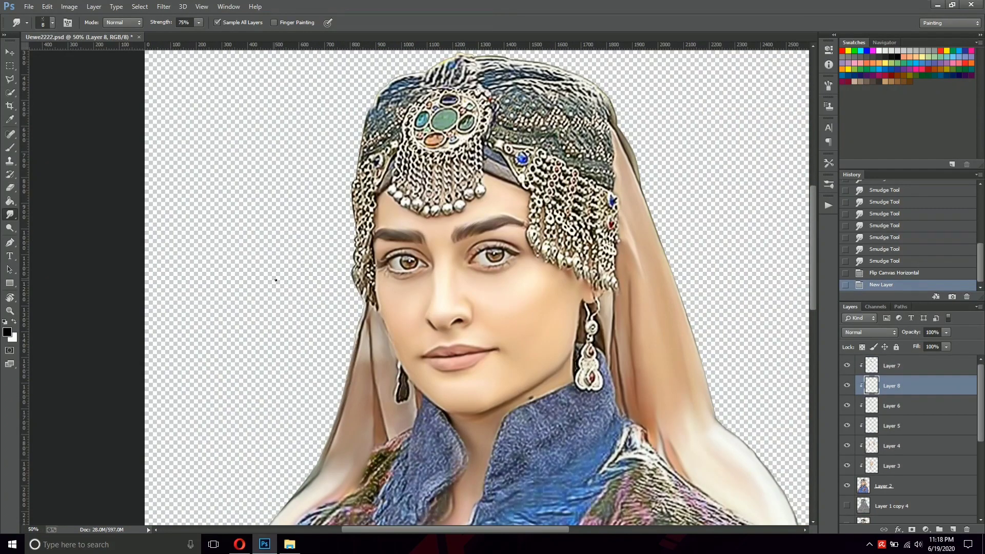
pyautogui.click(27, 23)
pyautogui.scroll(1, 475, 309)
pyautogui.scroll(2, 475, 310)
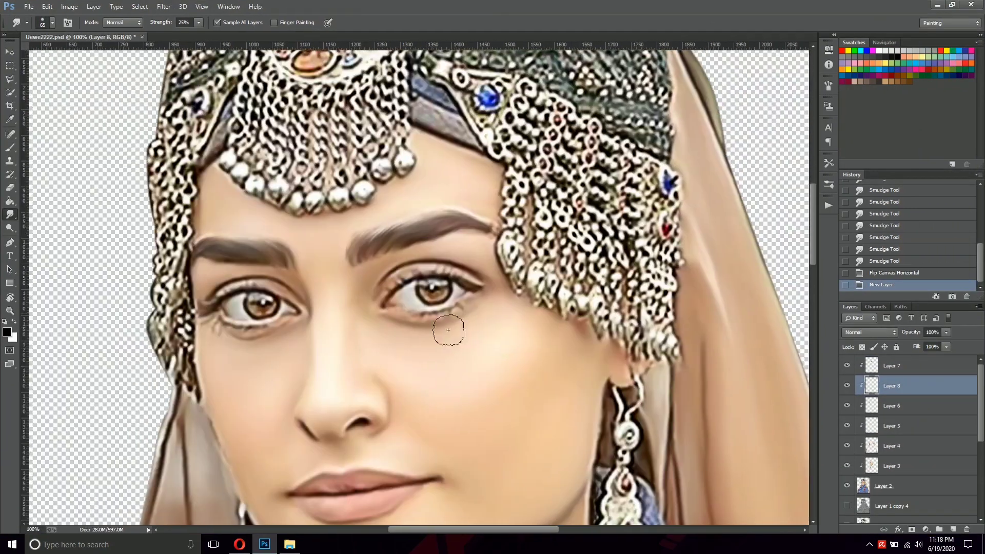
pyautogui.scroll(2, 475, 310)
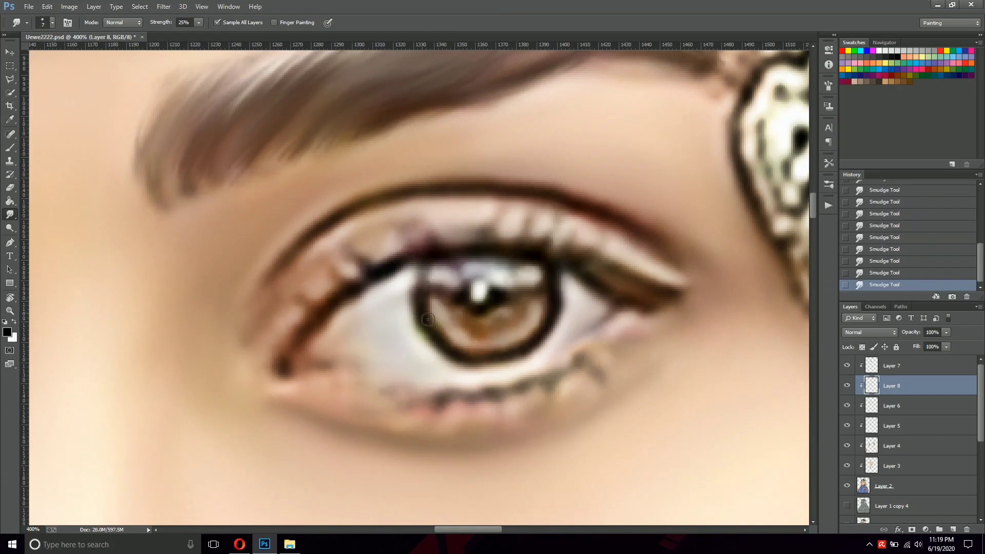
pyautogui.scroll(-2, 539, 340)
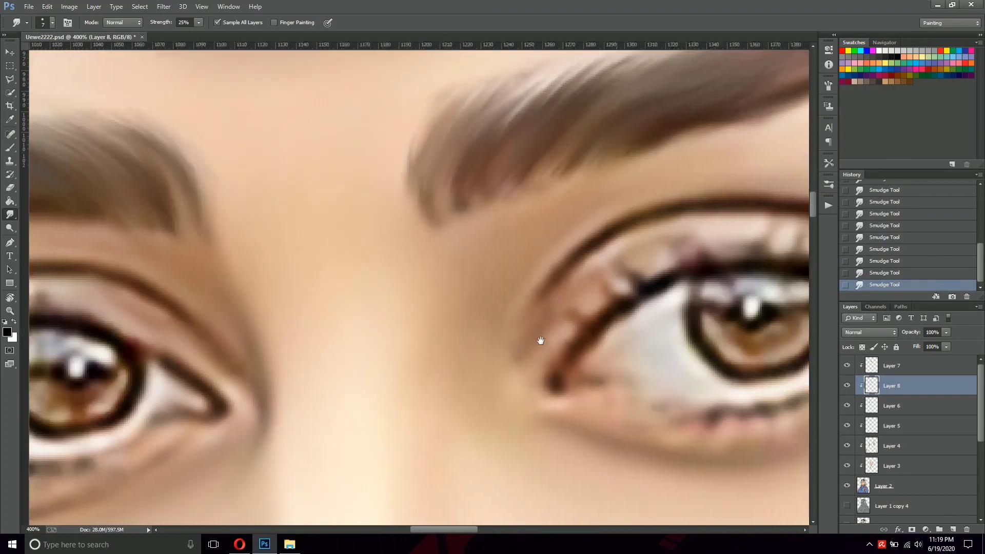
pyautogui.scroll(2, 581, 304)
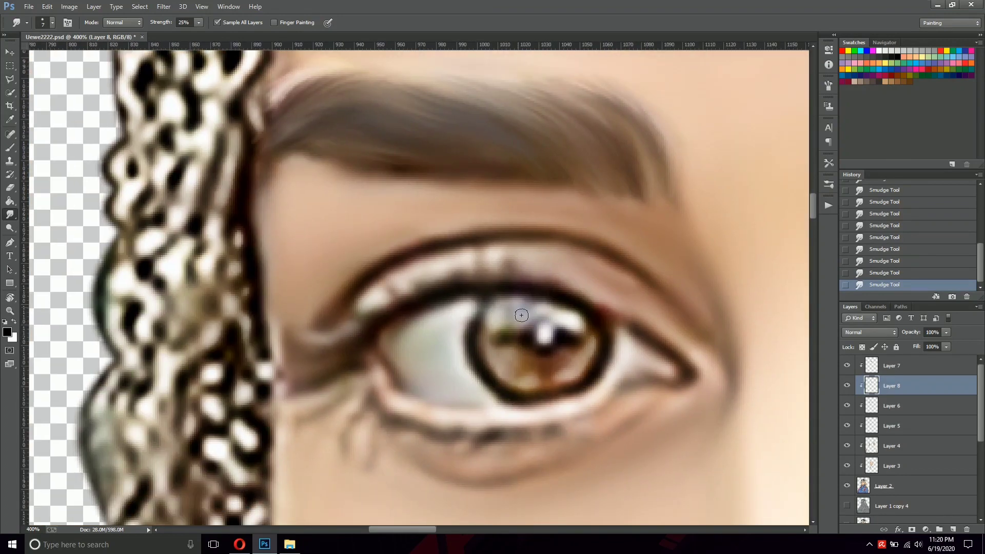
pyautogui.moveTo(590, 347); pyautogui.dragTo(640, 337)
pyautogui.hscroll(2, 532, 382)
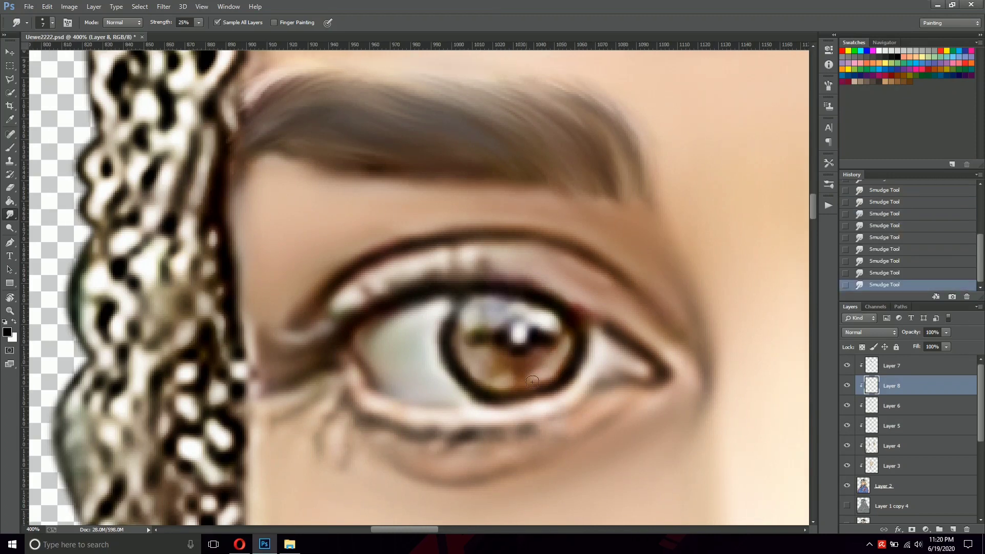
pyautogui.scroll(-4, 566, 374)
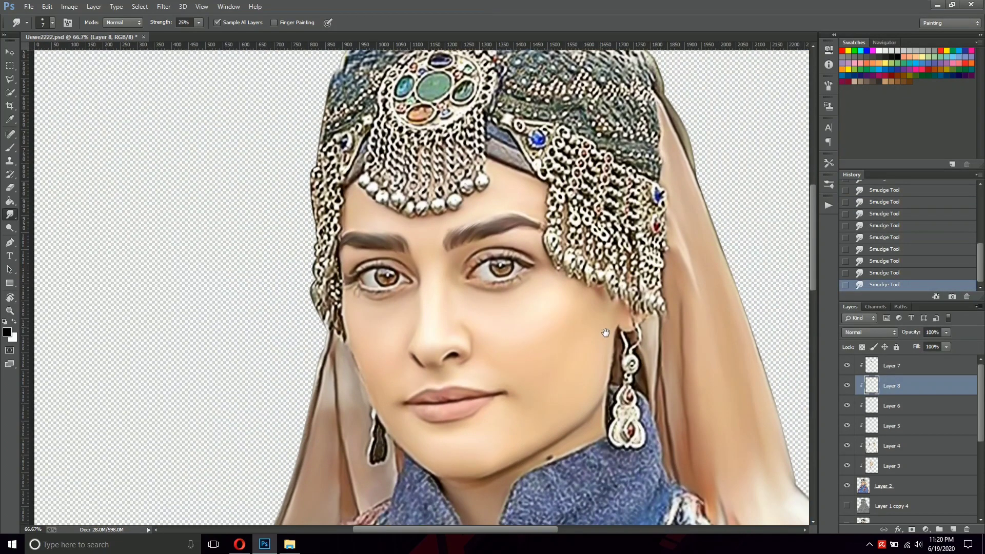
pyautogui.scroll(-2, 605, 332)
# Step: Group the portrait layers, duplicate the group and convert the copy to a smart object
pyautogui.keyDown('shift'); pyautogui.click(883, 486); pyautogui.keyUp('shift')
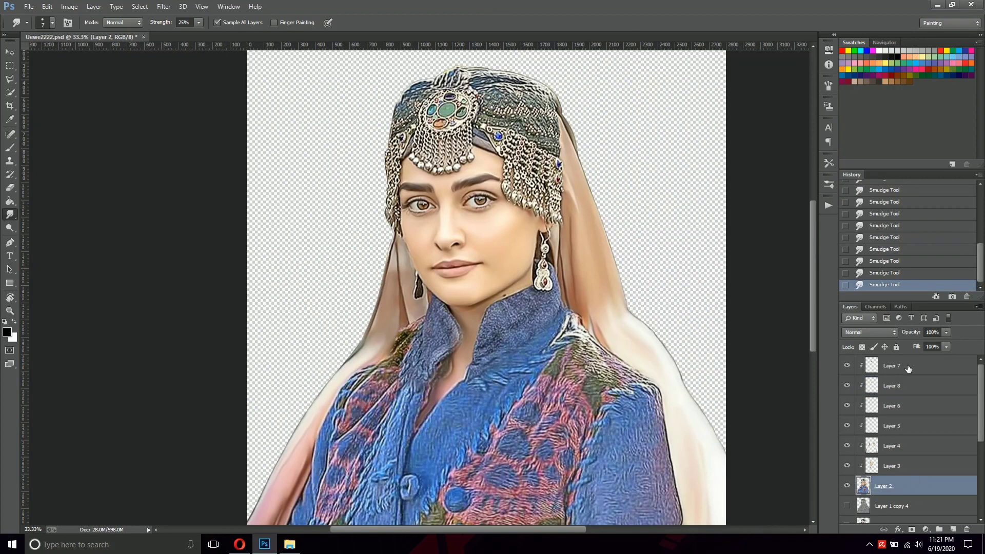
pyautogui.hotkey('ctrl', 'g')
pyautogui.hotkey('ctrl', 'j')
pyautogui.rightClick(903, 367)
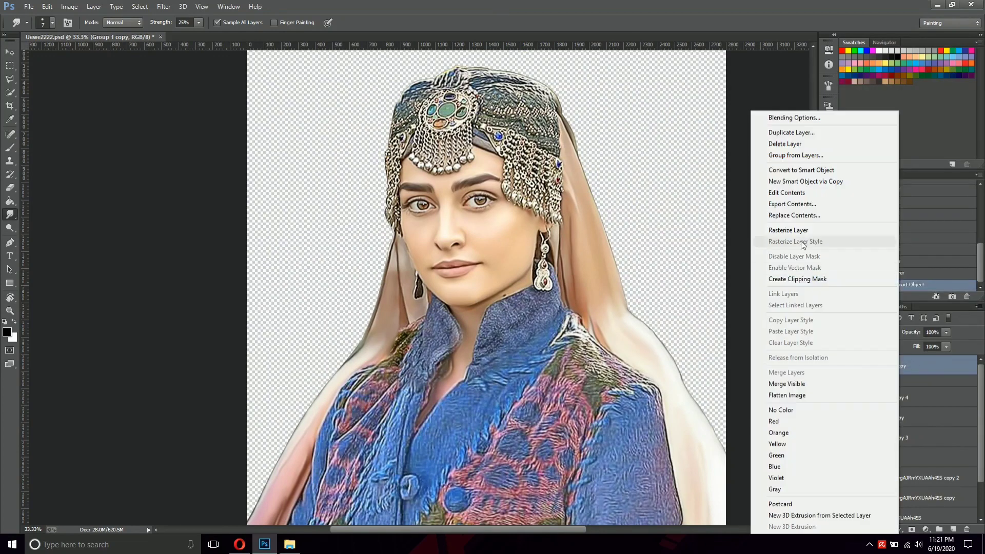
# Step: Apply the Oil Paint filter to the Group 1 copy with a value of 2.50
pyautogui.rightClick(880, 364)
pyautogui.click(796, 189)
pyautogui.click(163, 6)
pyautogui.click(174, 93)
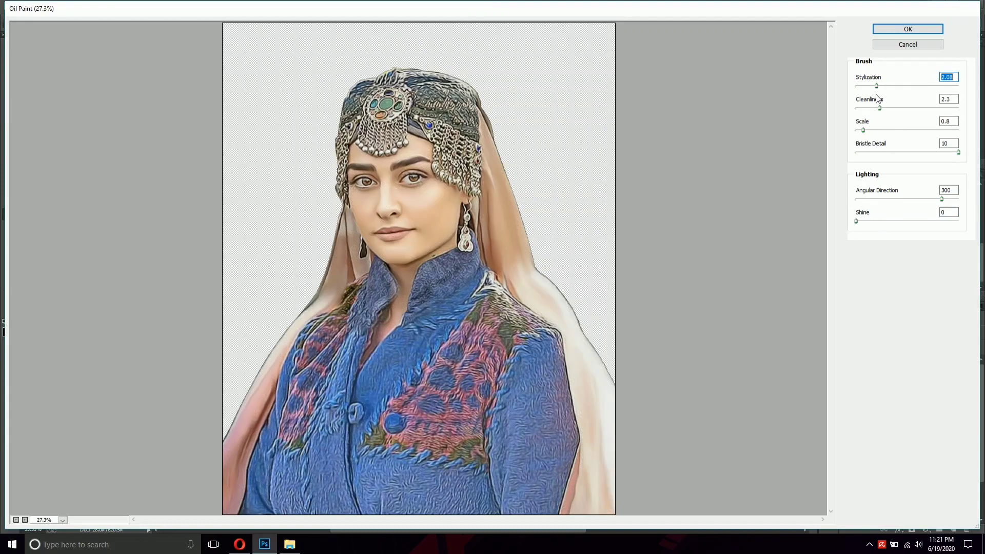
pyautogui.write('2.50')
pyautogui.click(907, 29)
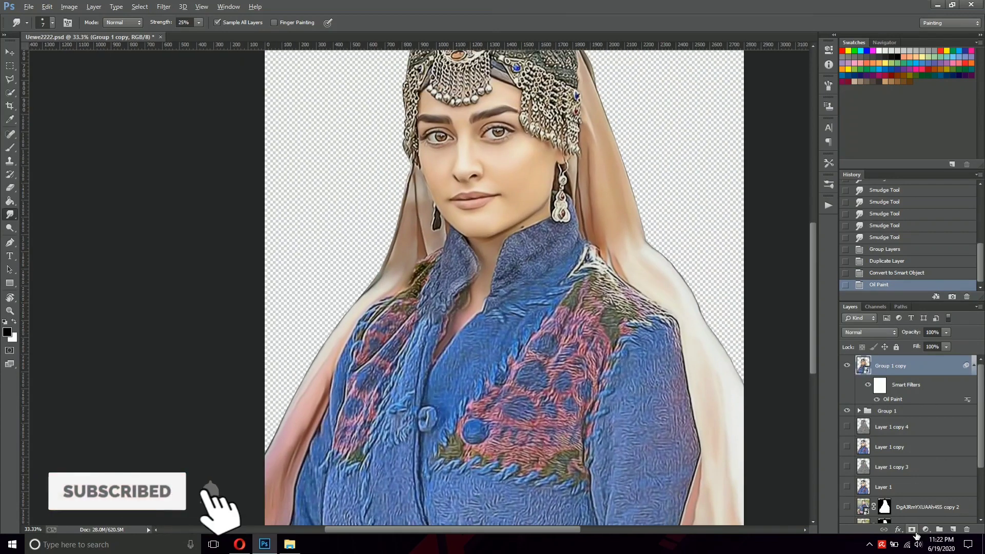
# Step: Hide the group copy behind a black layer mask and set a white brush
pyautogui.keyDown('alt'); pyautogui.click(911, 529); pyautogui.keyUp('alt')
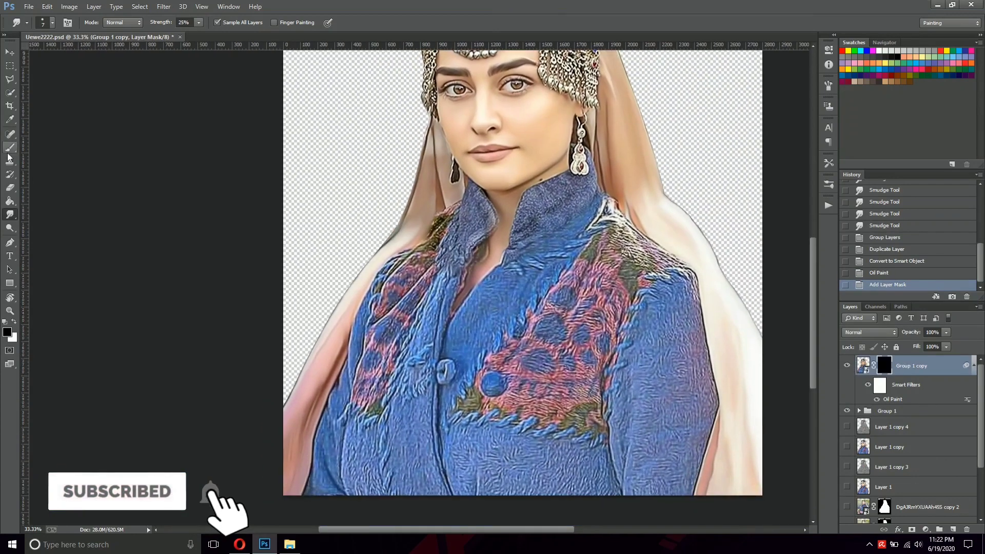
pyautogui.press('b')
pyautogui.press('x')
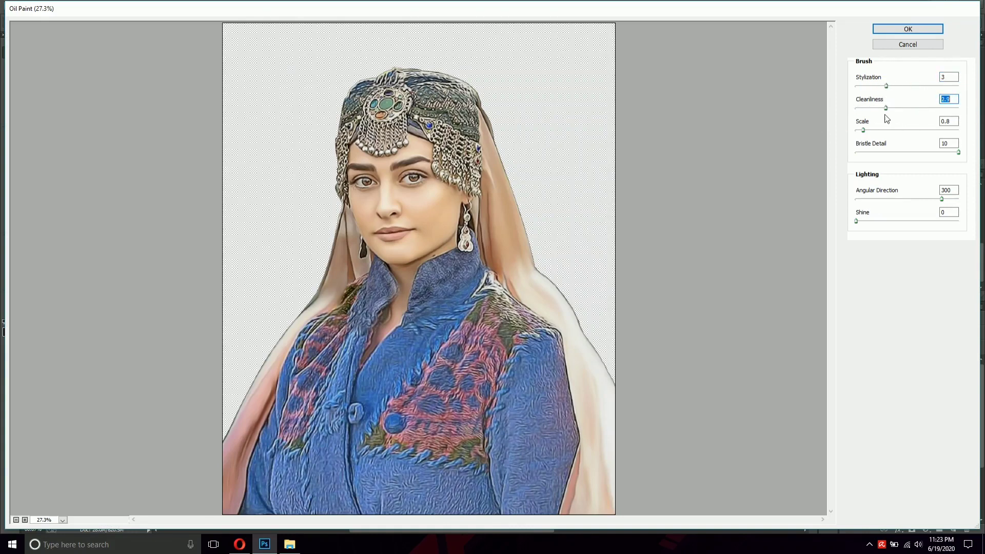
# Step: Fine-tune the Oil Paint settings to Stylization 2 and Cleanliness 3
pyautogui.keyDown('ctrl'); pyautogui.click(453, 87); pyautogui.keyUp('ctrl')
pyautogui.write('3')
pyautogui.hotkey('shift', 'Tab')
pyautogui.write('5')
pyautogui.press('BackSpace')
pyautogui.write('3')
pyautogui.press('Tab')
pyautogui.write('5')
pyautogui.hotkey('shift', 'Tab')
pyautogui.doubleClick(942, 100)
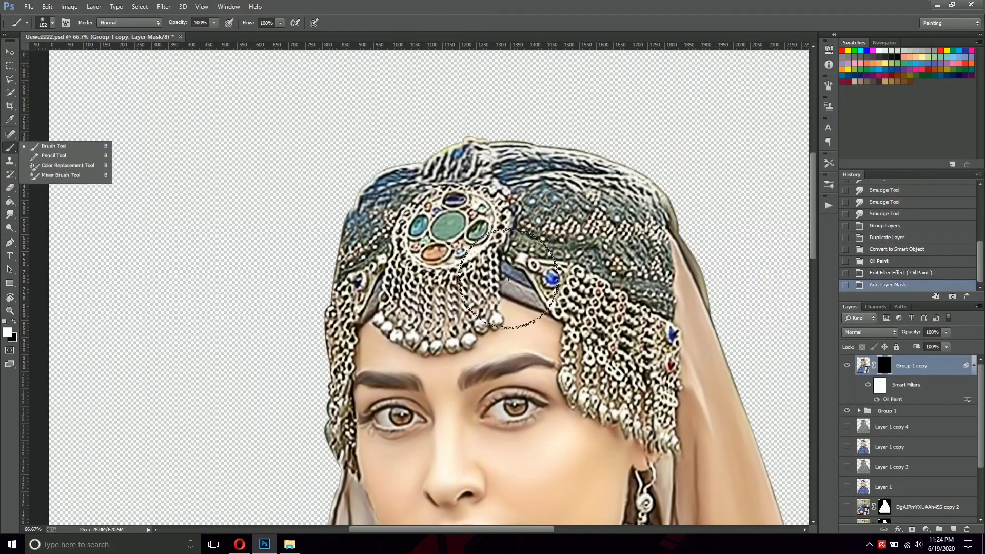
pyautogui.press('[')
pyautogui.press('[')
pyautogui.press('[')
# Step: Paint white on the mask to reveal the oil-paint texture over the headdress and its edges
pyautogui.moveTo(451, 341)
pyautogui.mouseDown()
pyautogui.moveTo(472, 256)
pyautogui.moveTo(512, 293)
pyautogui.mouseUp()
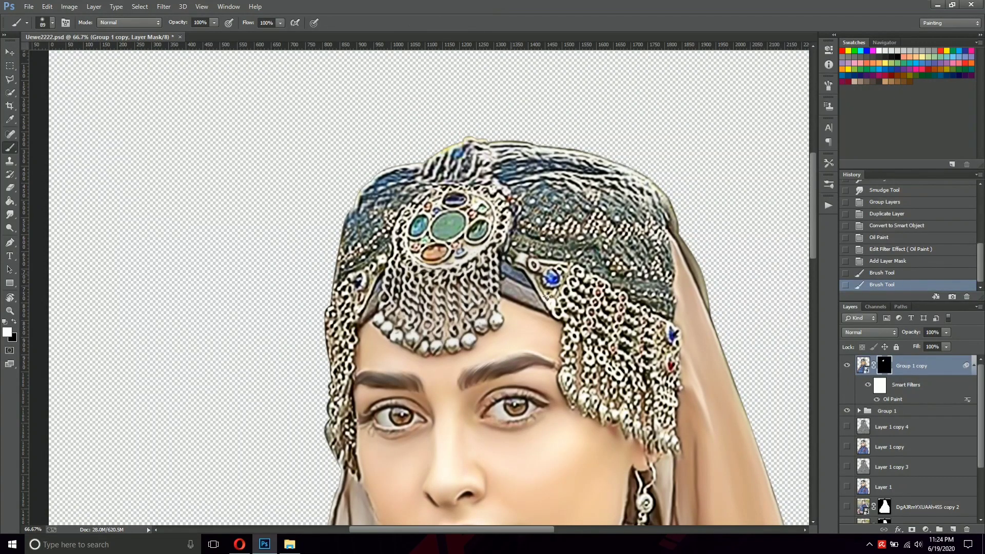
pyautogui.moveTo(546, 247); pyautogui.dragTo(584, 298)
pyautogui.moveTo(513, 230)
pyautogui.mouseDown()
pyautogui.moveTo(538, 307)
pyautogui.moveTo(584, 374)
pyautogui.moveTo(620, 277)
pyautogui.mouseUp()
pyautogui.moveTo(549, 225); pyautogui.dragTo(614, 292)
pyautogui.scroll(3, 513, 205)
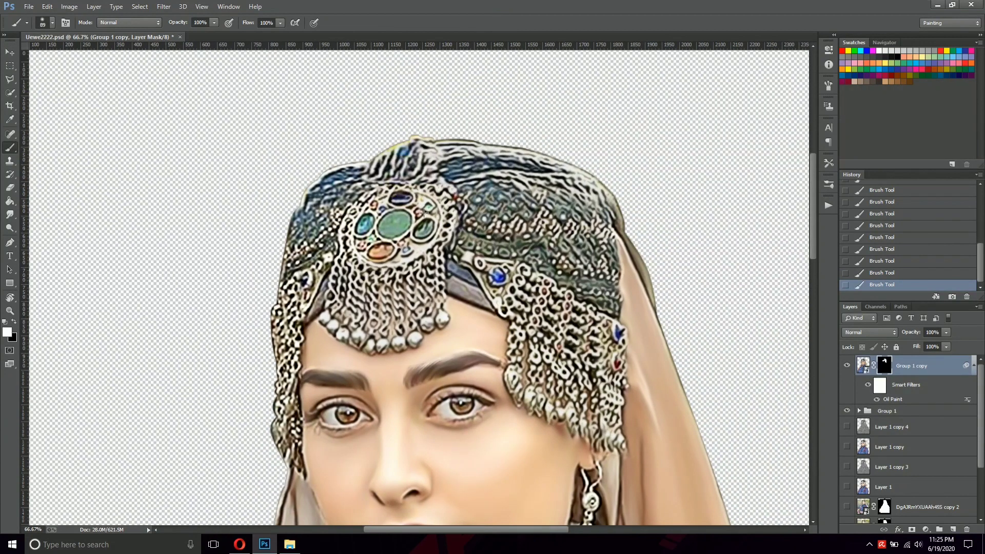
pyautogui.hscroll(-3, 489, 252)
pyautogui.hscroll(-1, 479, 223)
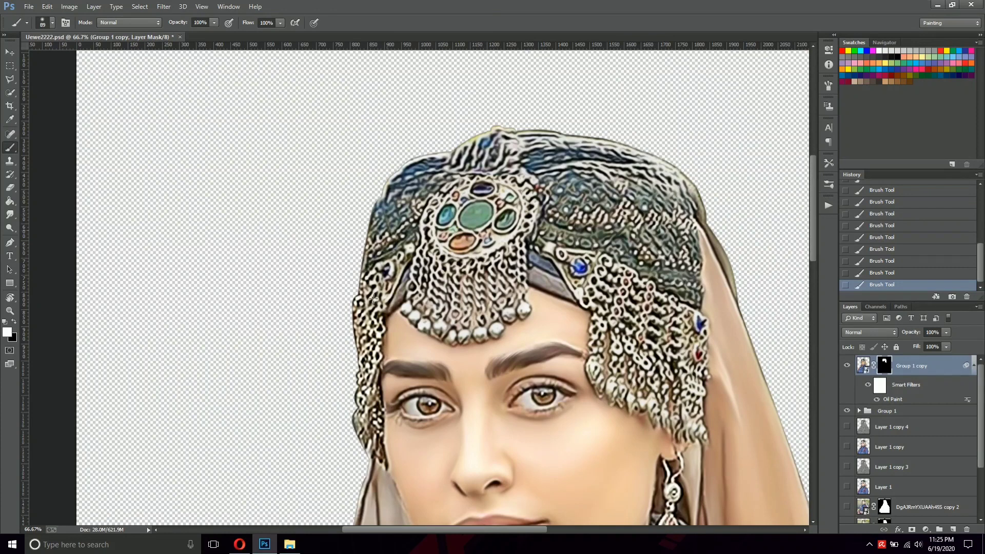
pyautogui.hscroll(-2, 374, 297)
pyautogui.scroll(-2, 419, 277)
# Step: Show the oil-painted group, paint the mask along the face edges, and reduce the brush to 60
pyautogui.click(846, 366)
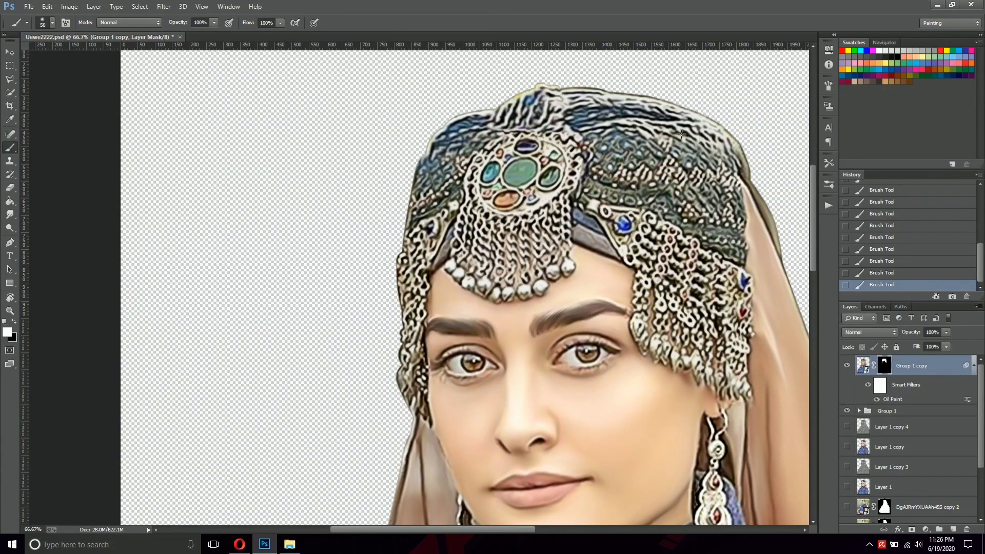
pyautogui.moveTo(723, 433); pyautogui.dragTo(648, 207)
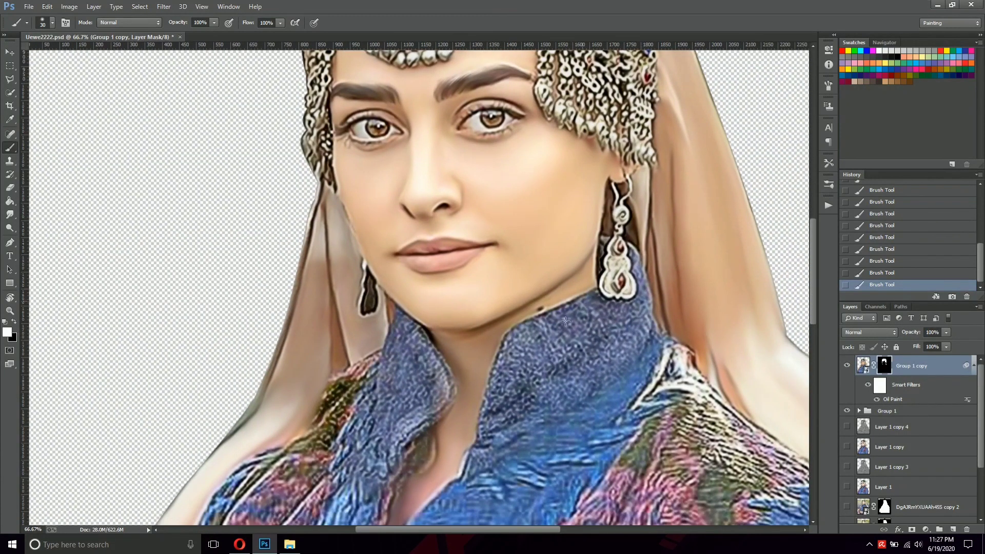
pyautogui.moveTo(602, 355); pyautogui.dragTo(556, 262)
pyautogui.hotkey('ctrl', '-')
pyautogui.hotkey('ctrl', '-')
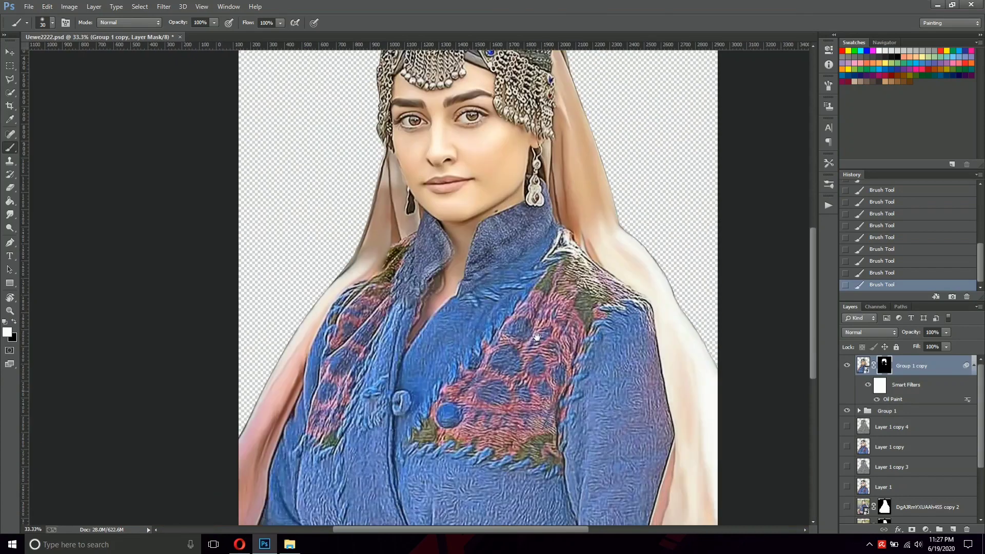
pyautogui.hotkey('ctrl', '+')
pyautogui.hotkey('ctrl', '+')
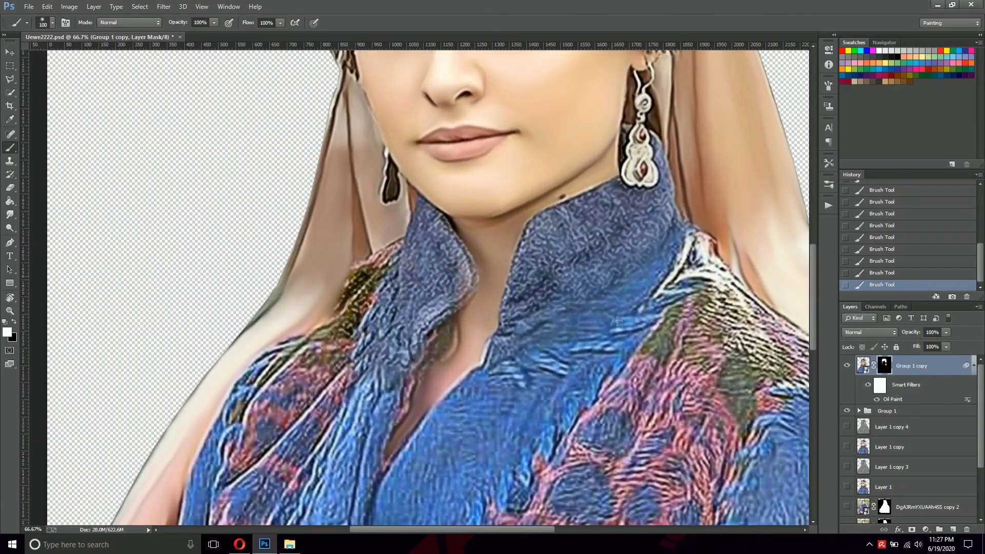
pyautogui.scroll(-3, 576, 366)
pyautogui.hscroll(-2, 575, 366)
pyautogui.press('[')
pyautogui.press('[')
pyautogui.press('[')
pyautogui.scroll(4, 512, 288)
pyautogui.hscroll(-2, 513, 287)
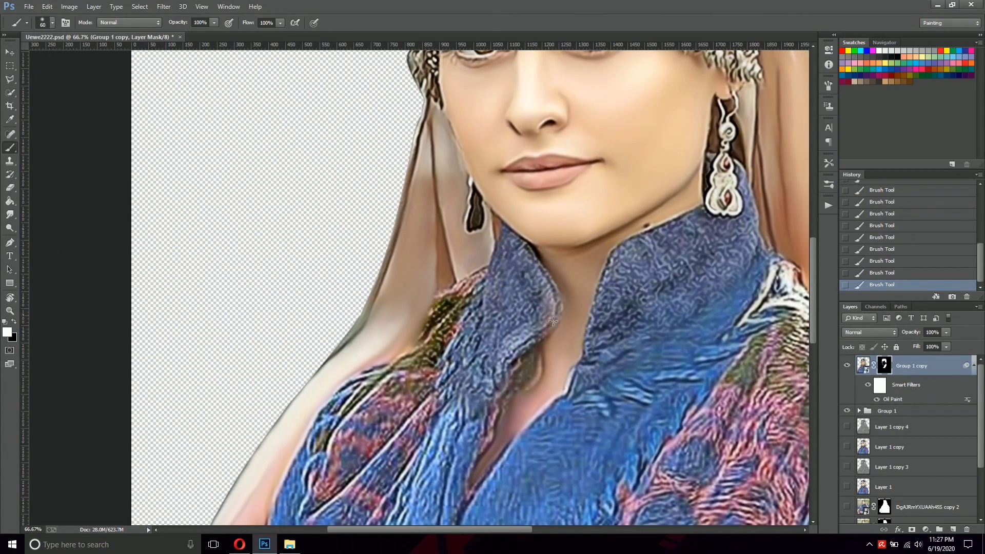
# Step: Repaint the mask over the blue jacket near the shoulder, undoing stray strokes
pyautogui.hotkey('ctrl', 'z')
pyautogui.moveTo(472, 386); pyautogui.dragTo(446, 418)
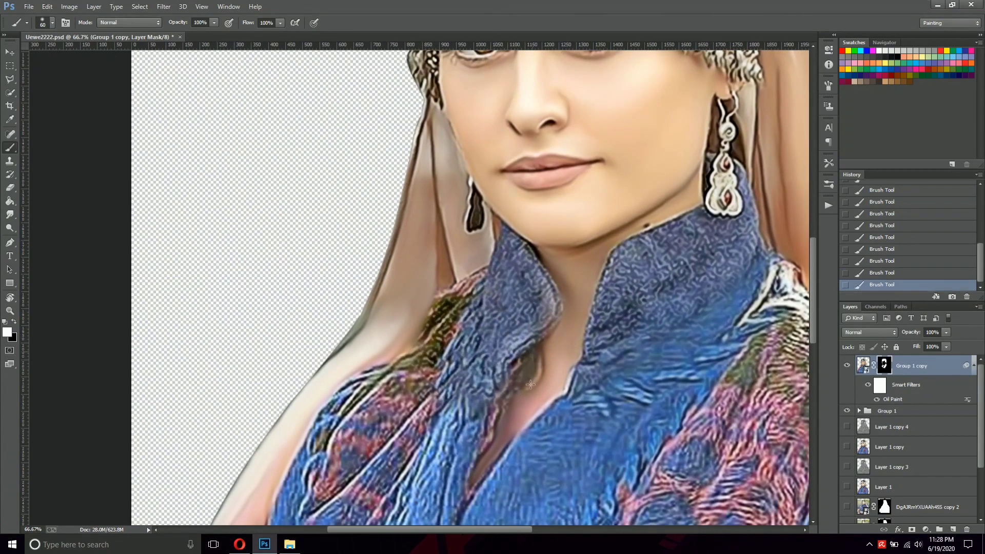
pyautogui.scroll(-3, 426, 385)
pyautogui.hscroll(-3, 426, 384)
pyautogui.hotkey('ctrl', 'z')
pyautogui.moveTo(443, 341); pyautogui.dragTo(426, 361)
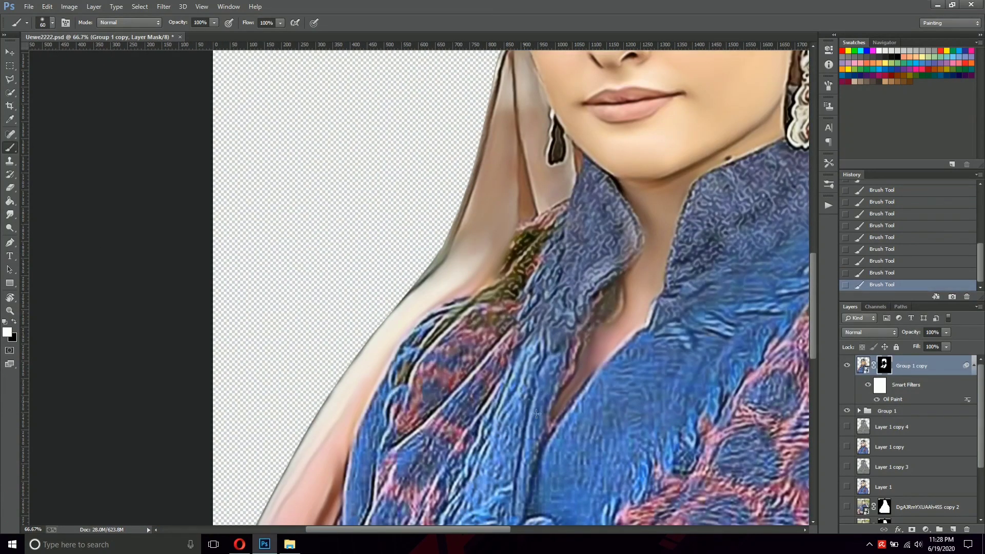
pyautogui.scroll(-3, 703, 247)
pyautogui.hotkey('ctrl', 'z')
pyautogui.hotkey('ctrl', 'z')
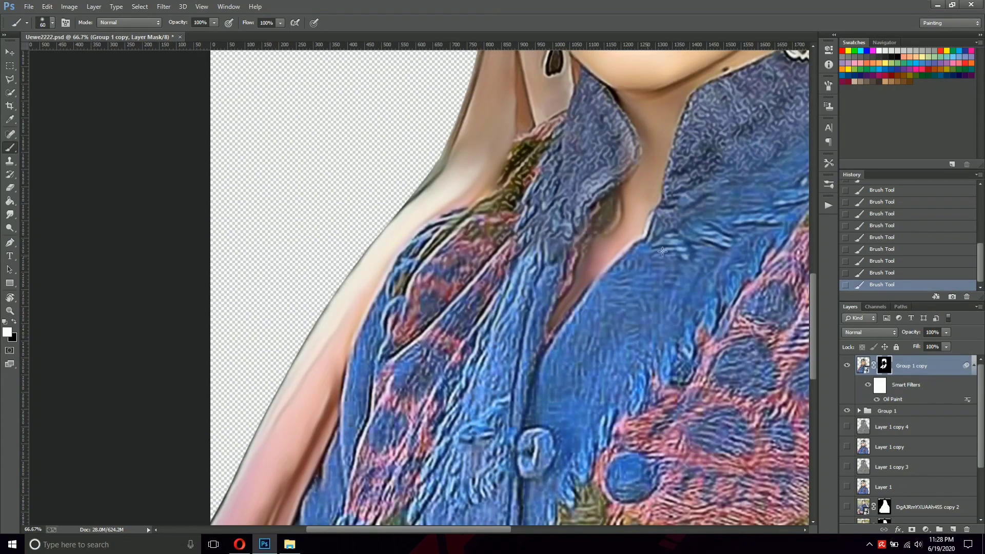
# Step: Zoom out over the blouse and enlarge the brush to 150
pyautogui.hotkey('ctrl', '-')
pyautogui.hotkey('ctrl', '-')
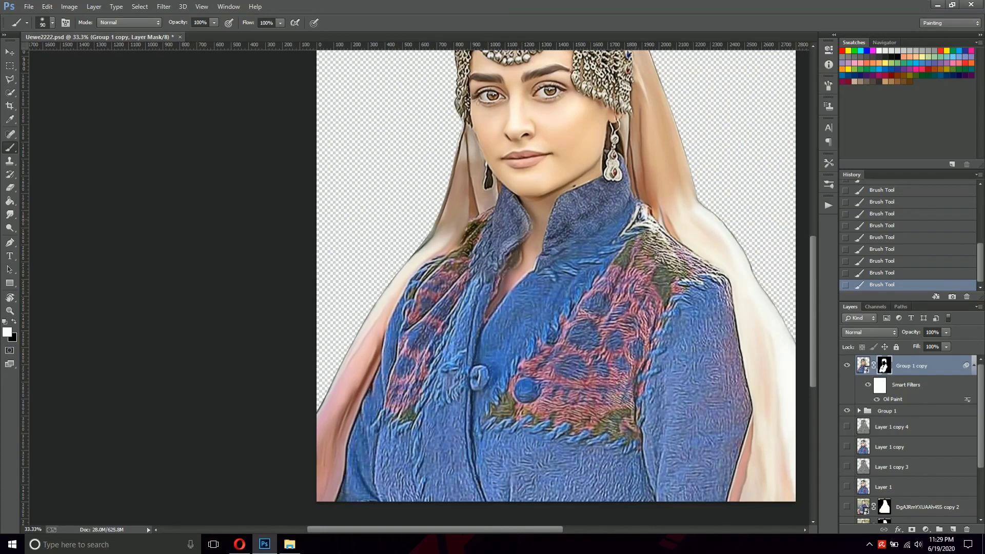
pyautogui.moveTo(636, 218); pyautogui.dragTo(552, 194)
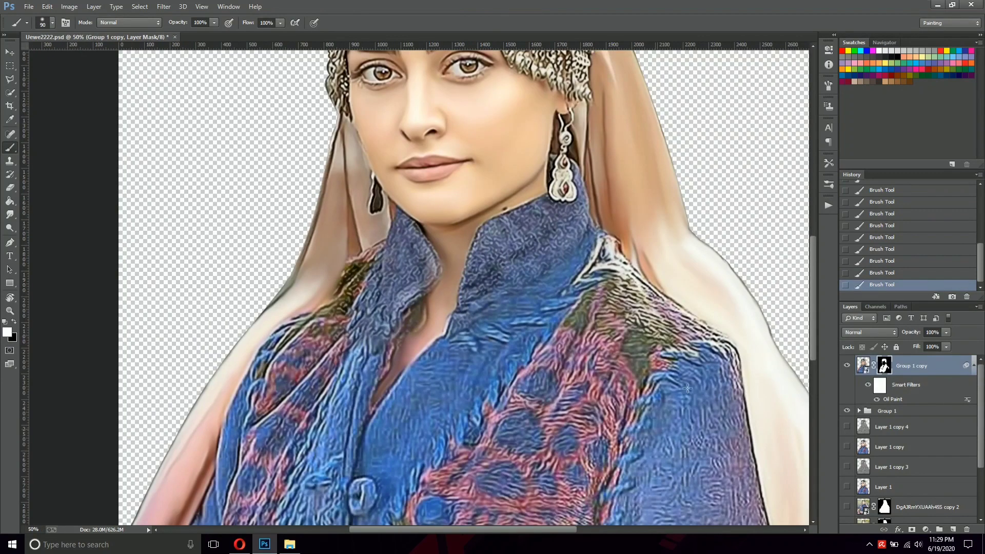
pyautogui.scroll(1, 578, 287)
pyautogui.scroll(-2, 608, 450)
pyautogui.press(']')
pyautogui.press(']')
pyautogui.press(']')
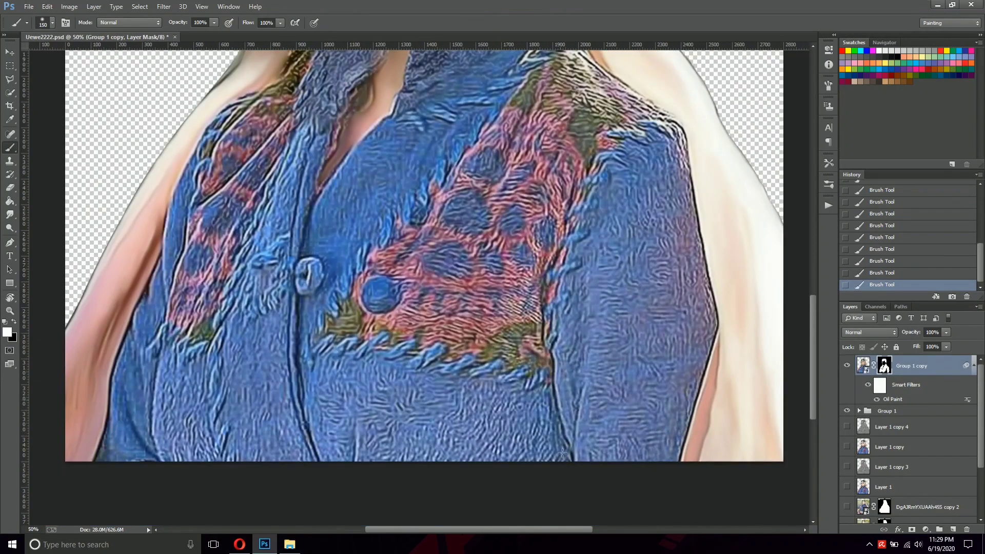
pyautogui.hotkey('ctrl', '-')
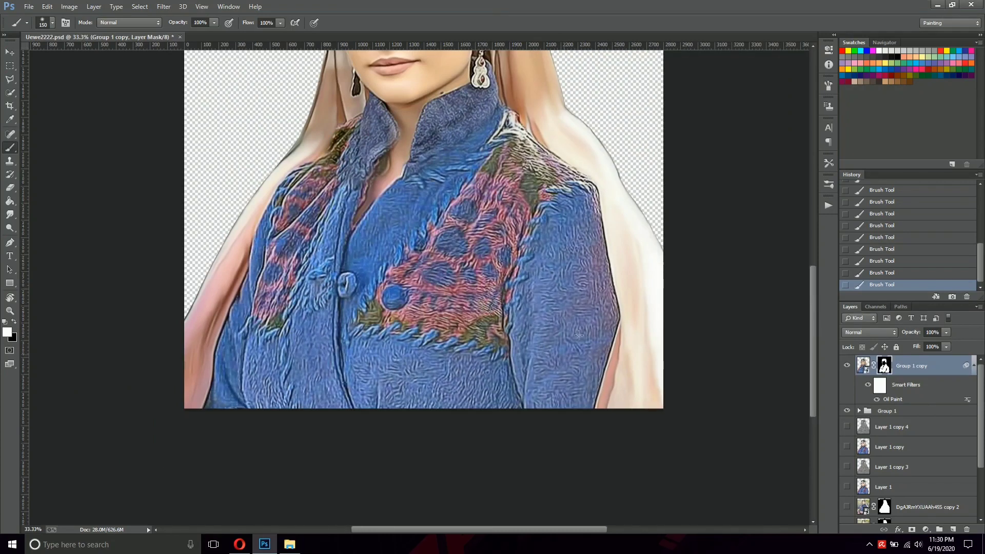
pyautogui.hscroll(-2, 318, 361)
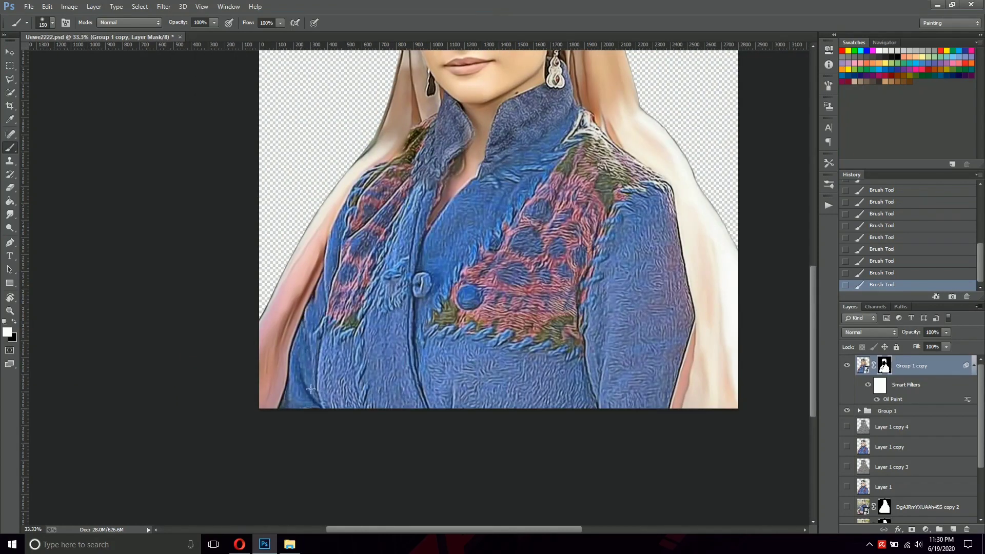
# Step: Re-edit Oil Paint to Stylization 5 and Cleanliness 3, then zoom to 100% on the face
pyautogui.doubleClick(893, 399)
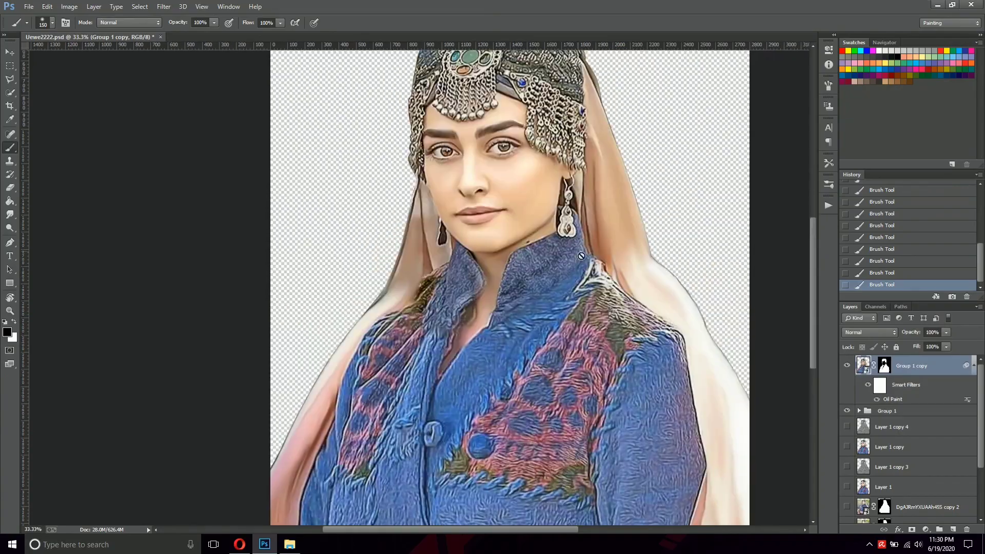
pyautogui.write('3')
pyautogui.press('Tab')
pyautogui.write('7')
pyautogui.hotkey('ctrl', '+')
pyautogui.hotkey('ctrl', '+')
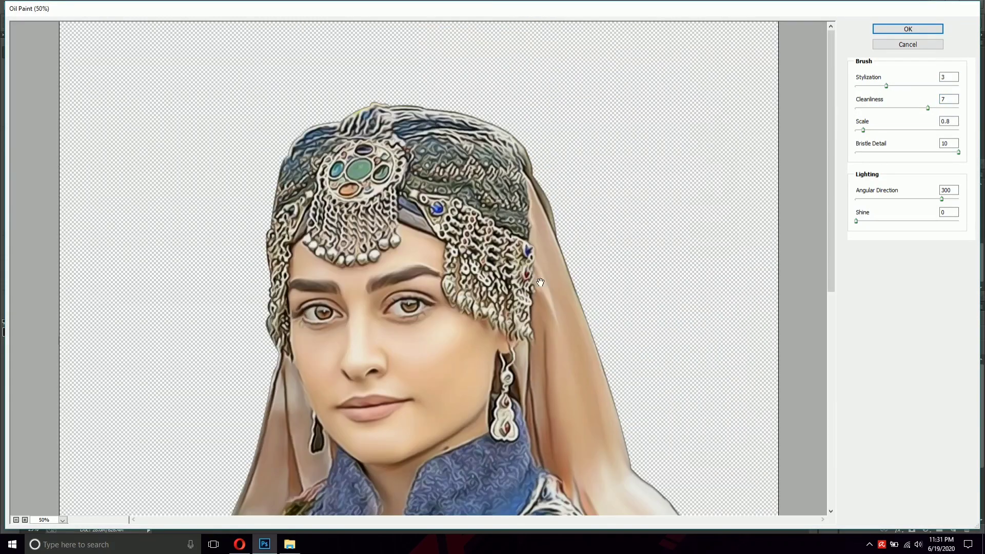
pyautogui.hotkey('shift', 'Tab')
pyautogui.write('5')
pyautogui.press('Tab')
pyautogui.write('3')
pyautogui.scroll(-5, 658, 218)
pyautogui.press('Return')
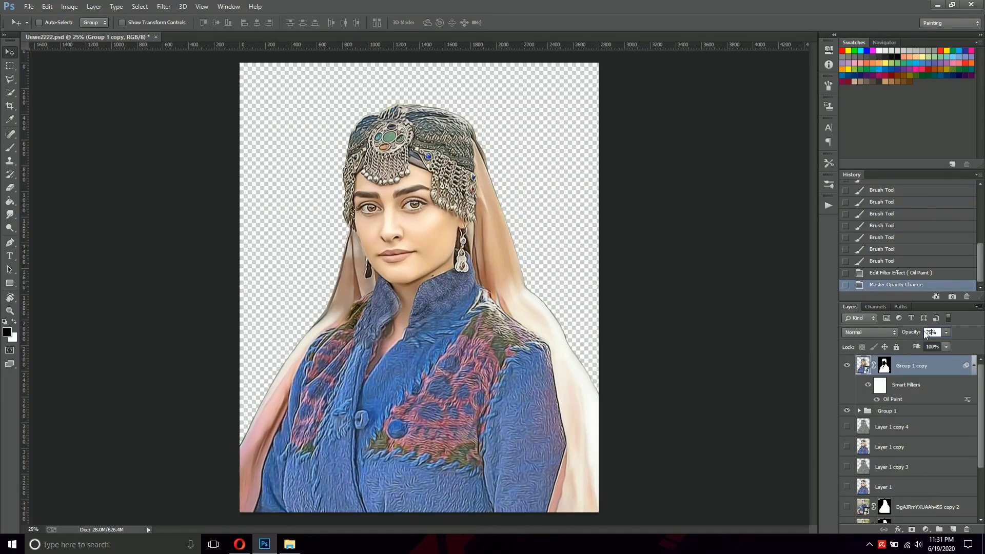
pyautogui.hotkey('ctrl', '+')
pyautogui.hotkey('ctrl', '+')
pyautogui.hotkey('ctrl', '+')
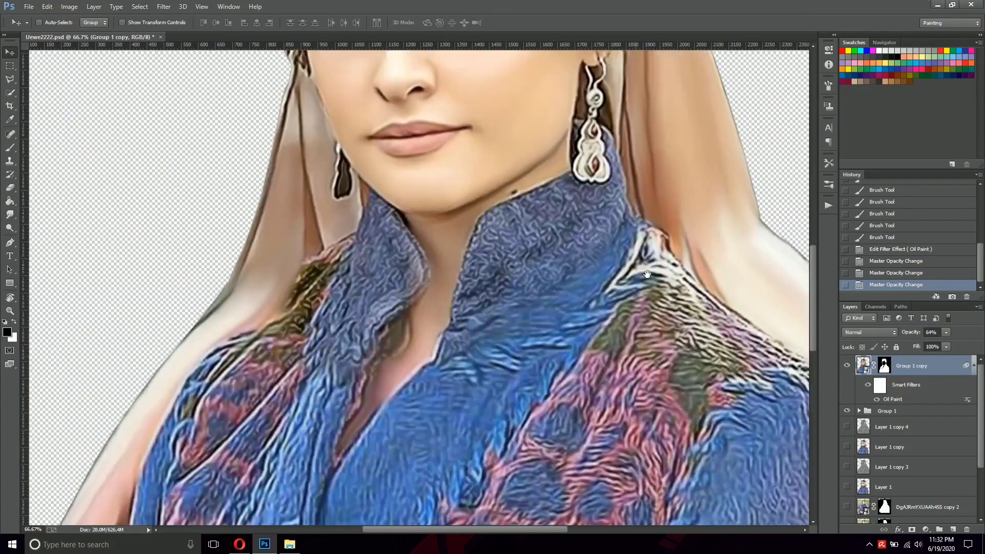
pyautogui.hotkey('ctrl', '+')
pyautogui.hotkey('ctrl', '+')
pyautogui.hotkey('ctrl', '+')
pyautogui.hotkey('ctrl', '+')
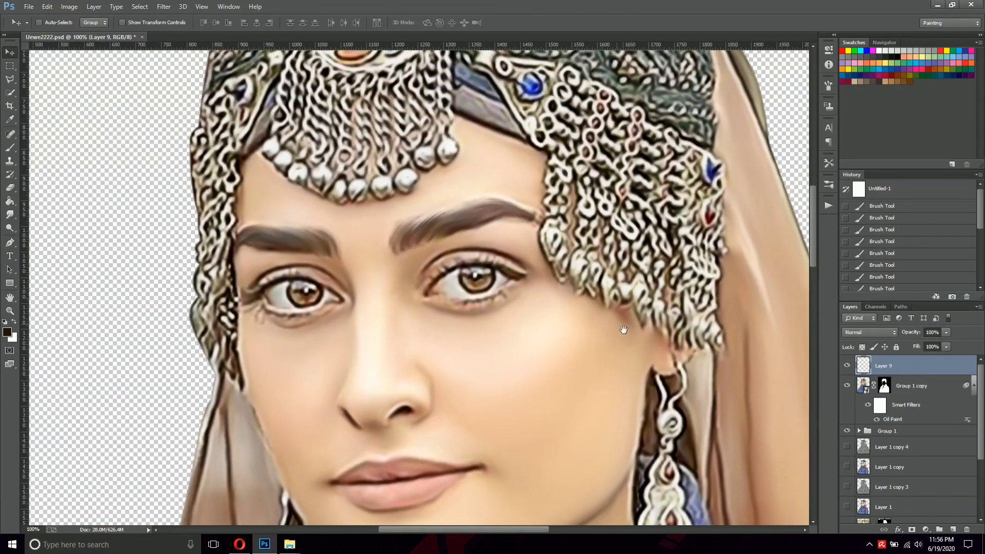
# Step: Sample a brown from the eye and stamp an eyelash brush shape onto the face
pyautogui.click(10, 148)
pyautogui.keyDown('alt'); pyautogui.click(451, 230); pyautogui.keyUp('alt')
pyautogui.keyDown('alt'); pyautogui.click(504, 256); pyautogui.keyUp('alt')
pyautogui.rightClick(529, 257)
pyautogui.moveTo(847, 307); pyautogui.dragTo(854, 516)
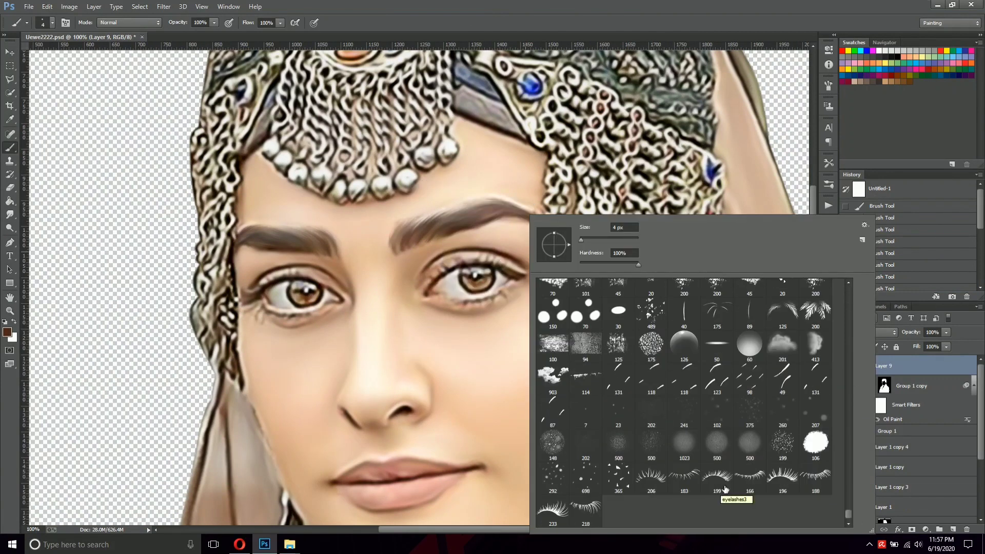
pyautogui.doubleClick(724, 489)
pyautogui.click(510, 354)
# Step: Move, rotate and shrink the eyelash stamp to fit the right-hand eye
pyautogui.hotkey('ctrl', 't')
pyautogui.moveTo(549, 330); pyautogui.dragTo(496, 271)
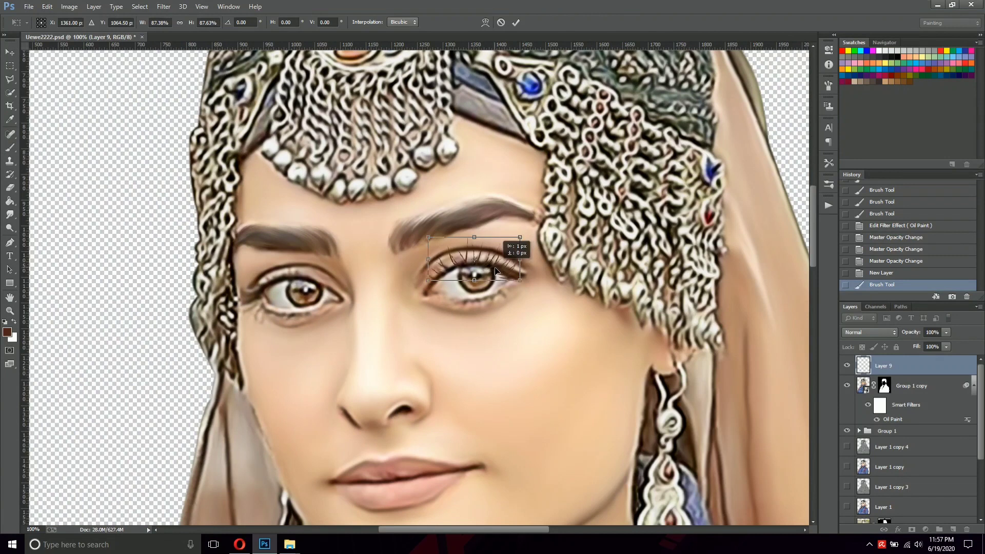
pyautogui.scroll(1, 482, 269)
pyautogui.moveTo(591, 308)
pyautogui.mouseDown()
pyautogui.moveTo(595, 256)
pyautogui.moveTo(589, 282)
pyautogui.mouseUp()
pyautogui.moveTo(577, 247); pyautogui.dragTo(579, 246)
pyautogui.press('Return')
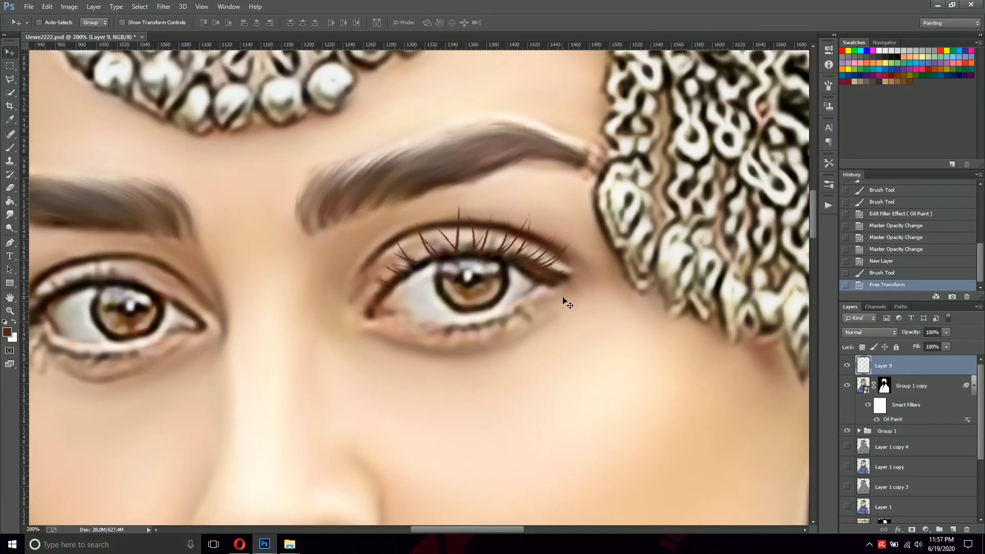
pyautogui.hscroll(-2, 564, 301)
# Step: Duplicate the eyelashes, mirror them horizontally and fit them onto the left-hand eye
pyautogui.hotkey('ctrl', 'j')
pyautogui.hotkey('ctrl', 't')
pyautogui.rightClick(583, 248)
pyautogui.click(615, 405)
pyautogui.hscroll(-5, 584, 251)
pyautogui.moveTo(584, 252); pyautogui.dragTo(410, 303)
pyautogui.moveTo(524, 328); pyautogui.dragTo(525, 347)
pyautogui.moveTo(451, 307); pyautogui.dragTo(460, 314)
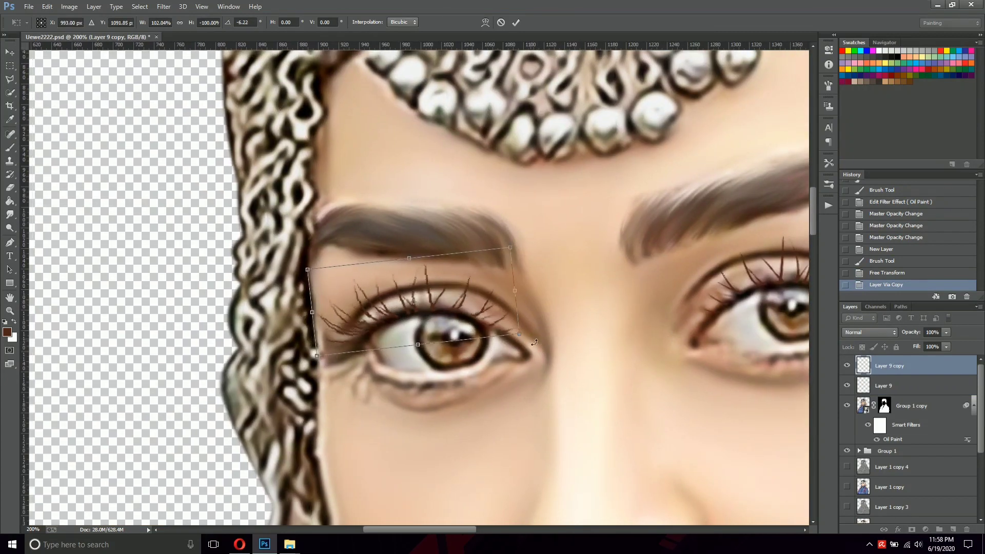
pyautogui.press('Return')
pyautogui.hscroll(4, 460, 314)
# Step: Stamp lower eyelashes under the eye on a new layer
pyautogui.rightClick(528, 288)
pyautogui.click(951, 529)
pyautogui.press('b')
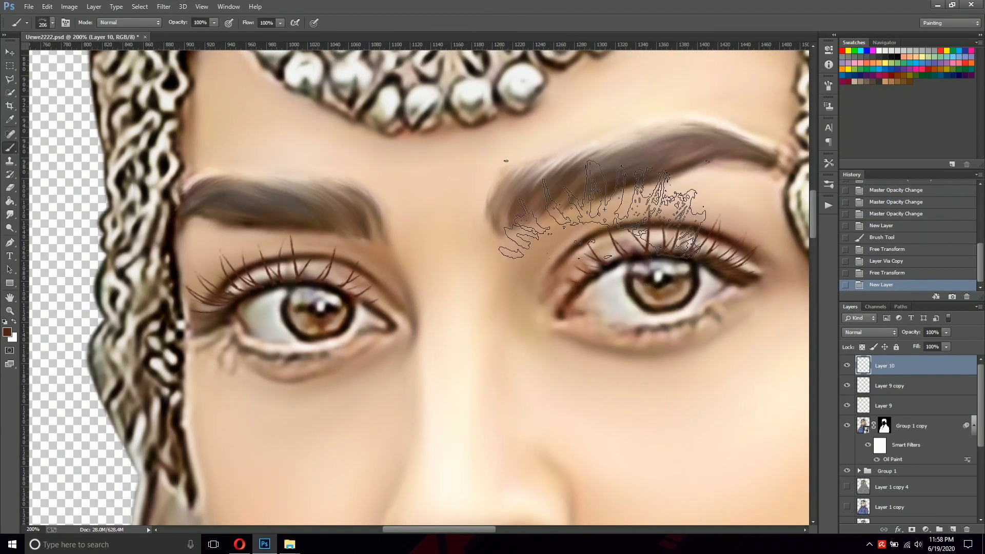
pyautogui.click(582, 405)
pyautogui.hscroll(2, 511, 351)
# Step: Rotate, shrink and widen the lower lashes to sit under the right-hand eye
pyautogui.hotkey('ctrl', 't')
pyautogui.moveTo(704, 391); pyautogui.dragTo(708, 374)
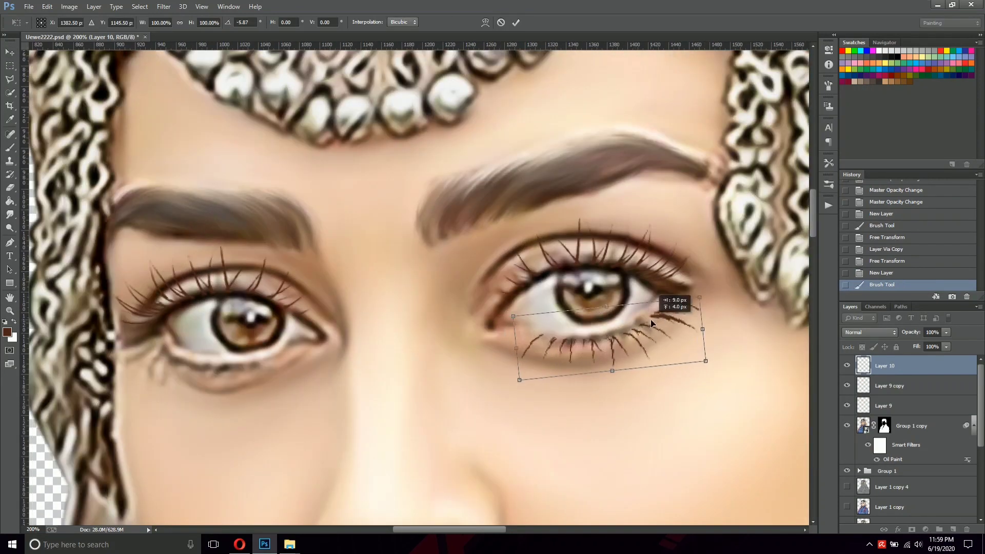
pyautogui.moveTo(690, 328); pyautogui.dragTo(707, 336)
pyautogui.press('Return')
pyautogui.hotkey('ctrl', 't')
pyautogui.press('Return')
pyautogui.moveTo(594, 400); pyautogui.dragTo(655, 399)
pyautogui.hotkey('ctrl', 't')
pyautogui.moveTo(754, 333); pyautogui.dragTo(759, 328)
pyautogui.press('Return')
# Step: Duplicate the lower lashes, flip them horizontally and place them under the left-hand eye
pyautogui.hotkey('ctrl', 'j')
pyautogui.hotkey('ctrl', 't')
pyautogui.rightClick(556, 373)
pyautogui.click(579, 347)
pyautogui.moveTo(520, 352); pyautogui.dragTo(448, 349)
pyautogui.press('Return')
# Step: Select Layers 9 through 10 copy and group them as Group 2
pyautogui.hotkey('ctrl', '-')
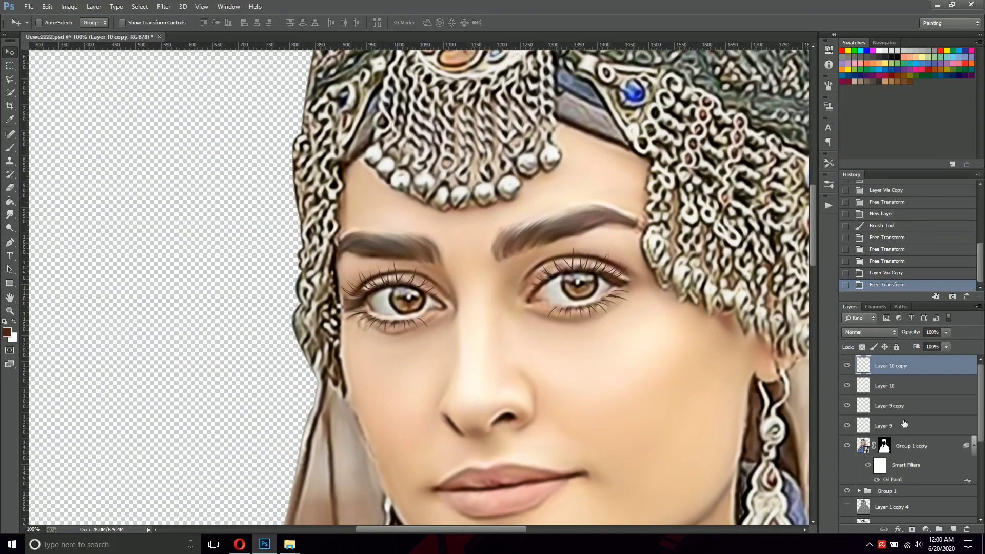
pyautogui.keyDown('shift'); pyautogui.click(883, 426); pyautogui.keyUp('shift')
pyautogui.hotkey('ctrl', 'g')
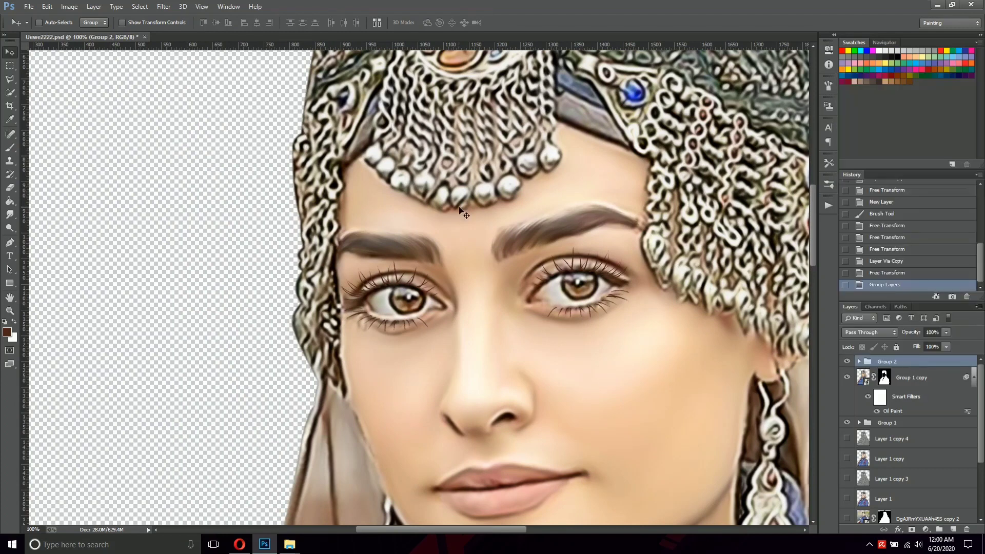
# Step: Convert Group 2 to a Smart Object and apply a 1-pixel Gaussian Blur
pyautogui.rightClick(881, 365)
pyautogui.click(898, 138)
pyautogui.click(164, 6)
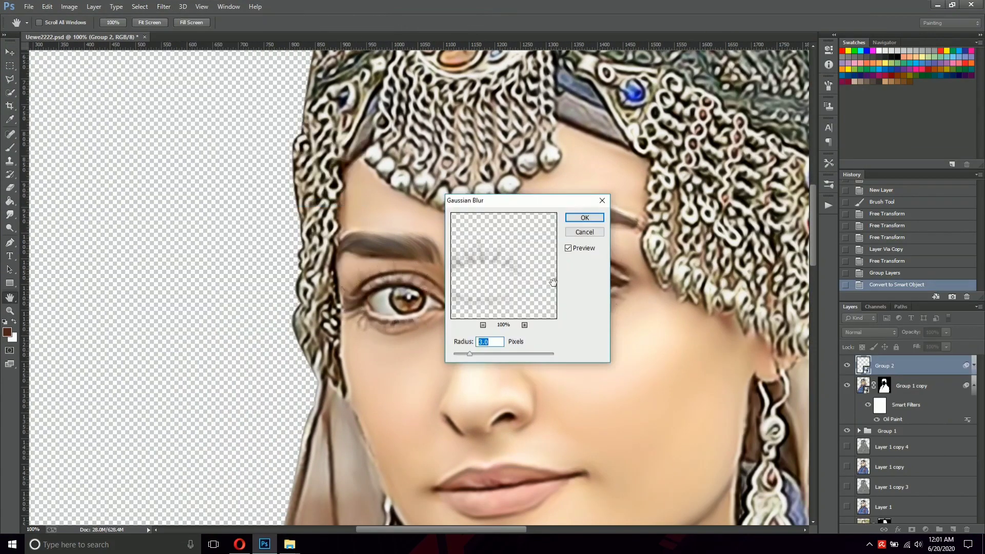
pyautogui.moveTo(513, 193); pyautogui.dragTo(401, 288)
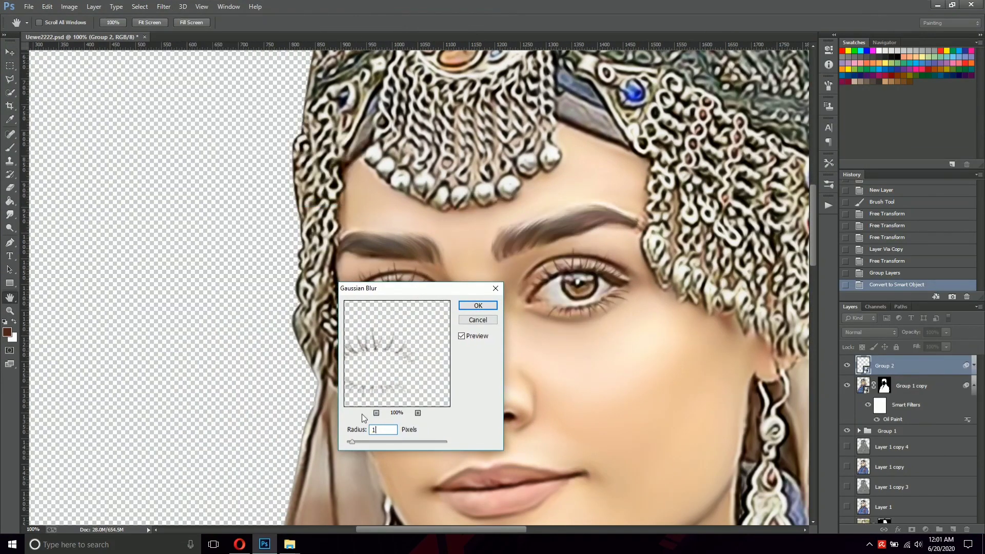
pyautogui.press('Return')
pyautogui.hotkey('ctrl', '-')
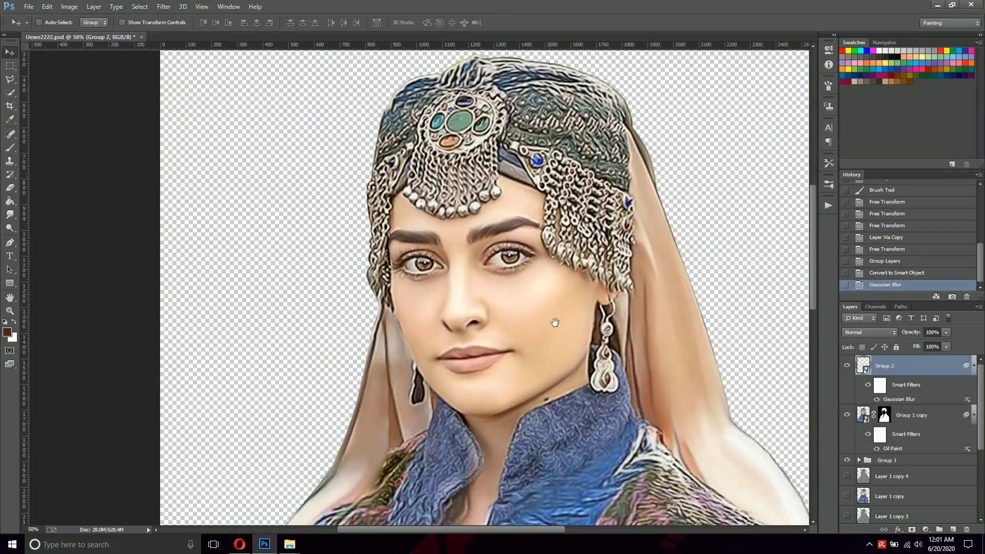
pyautogui.click(847, 366)
pyautogui.scroll(3, 479, 266)
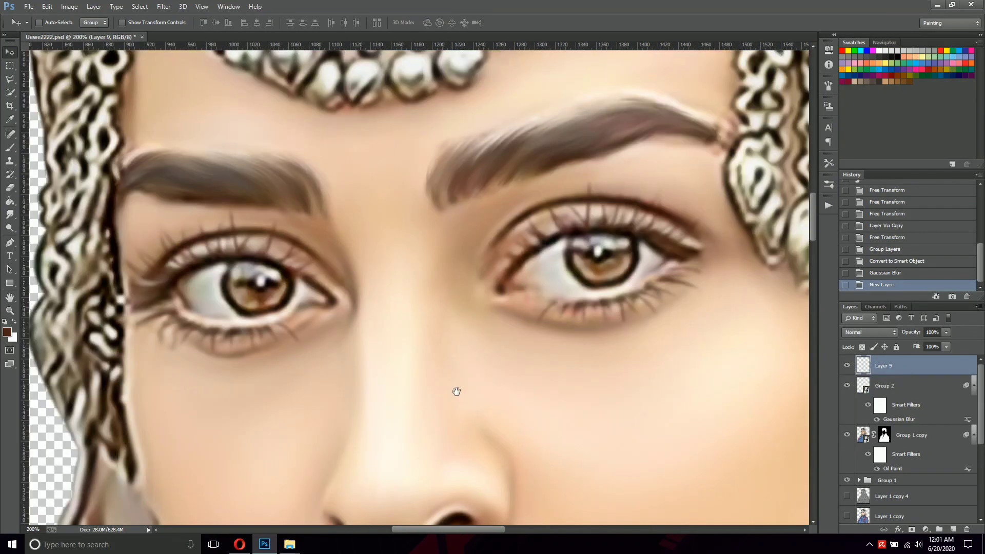
# Step: Clip a dark-brown #4c311c Solid Color fill to the lashes and add a new empty layer
pyautogui.click(925, 530)
pyautogui.click(871, 308)
pyautogui.hotkey('ctrl', 'alt', 'g')
pyautogui.click(775, 316)
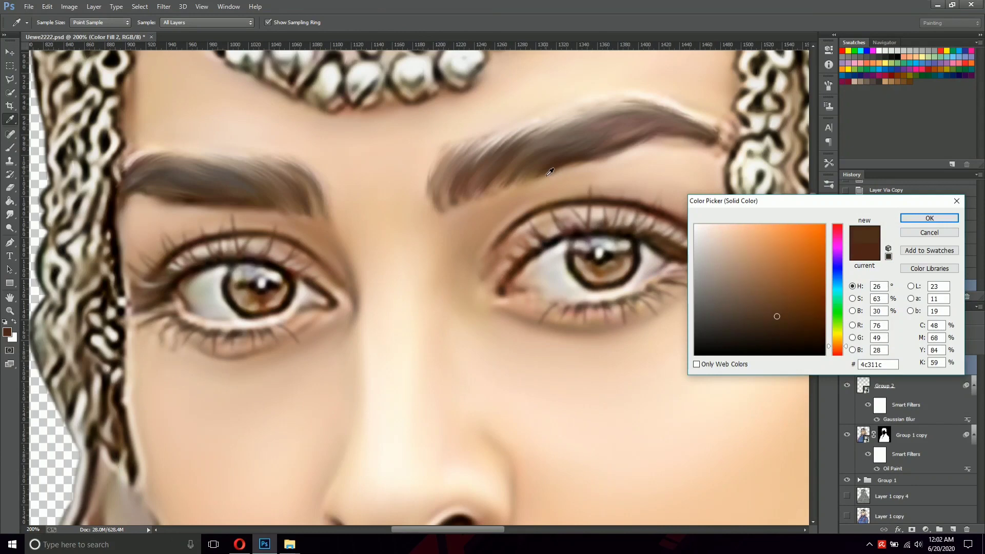
pyautogui.press('Return')
pyautogui.hotkey('ctrl', '-')
pyautogui.hotkey('ctrl', '-')
pyautogui.hotkey('ctrl', 'shift', 'alt', 'n')
# Step: Set up the brush preset, then switch to the Pen tool with the jaw in view
pyautogui.scroll(3, 349, 351)
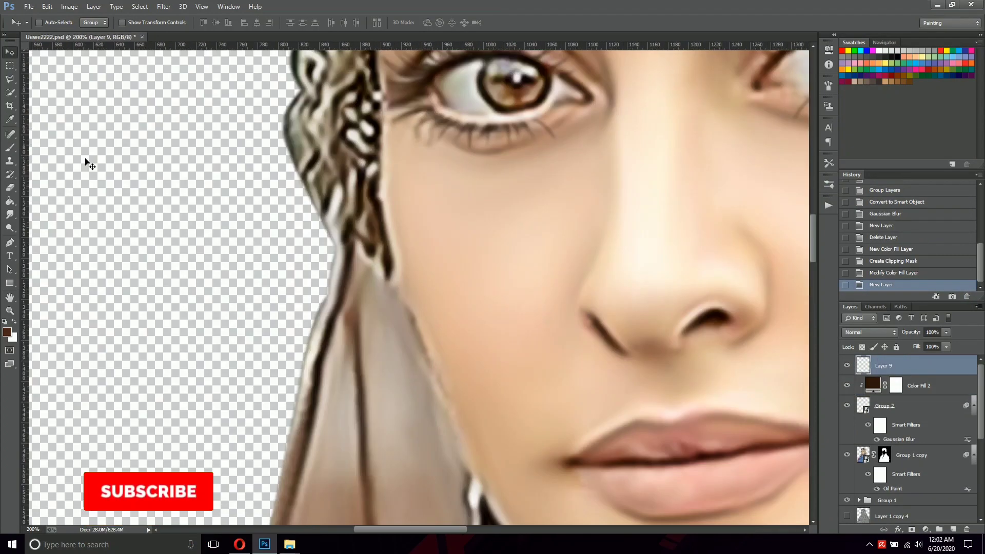
pyautogui.press('b')
pyautogui.rightClick(185, 218)
pyautogui.moveTo(501, 292); pyautogui.dragTo(501, 357)
pyautogui.press('Escape')
pyautogui.click(27, 22)
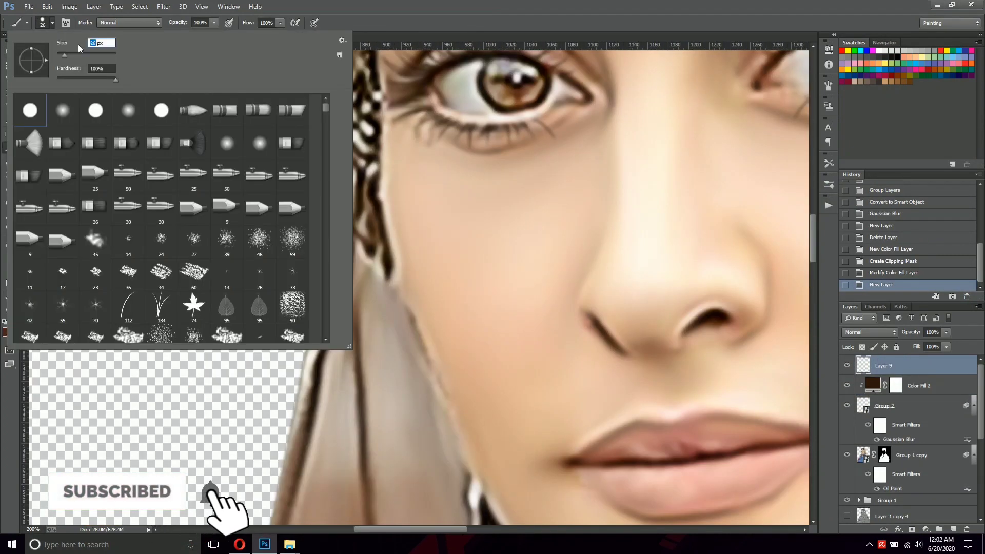
pyautogui.press('Escape')
pyautogui.press('p')
pyautogui.moveTo(399, 249)
pyautogui.mouseDown()
pyautogui.moveTo(152, 178)
pyautogui.moveTo(142, 101)
pyautogui.mouseUp()
# Step: Trace a curved Pen path along the left side of the jawline
pyautogui.click(132, 86)
pyautogui.click(383, 510)
pyautogui.moveTo(259, 304); pyautogui.dragTo(222, 330)
pyautogui.moveTo(171, 238); pyautogui.dragTo(208, 300)
pyautogui.moveTo(176, 207); pyautogui.dragTo(192, 249)
pyautogui.moveTo(152, 149); pyautogui.dragTo(148, 139)
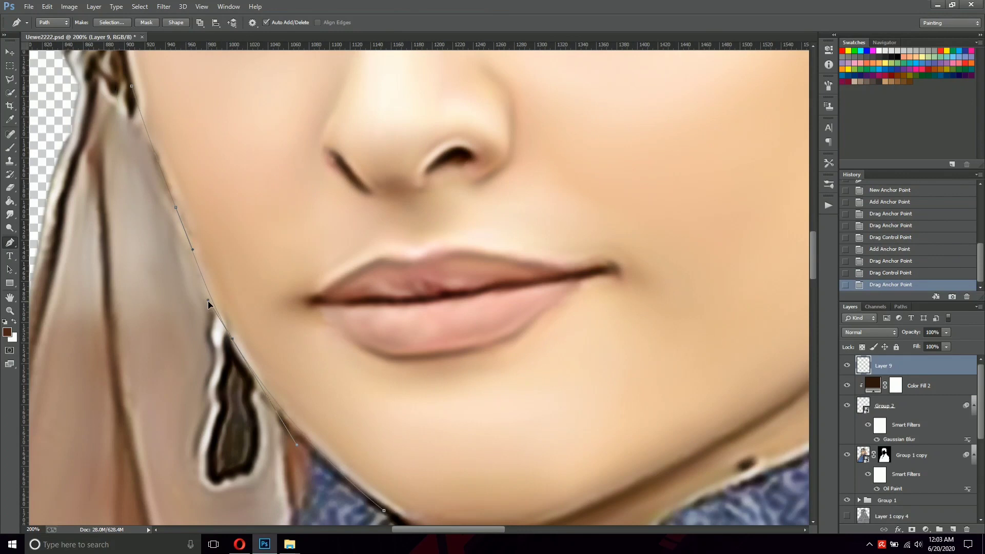
pyautogui.moveTo(289, 440); pyautogui.dragTo(277, 308)
# Step: Undo a first stroke attempt and refine the jaw path's curve and lower point
pyautogui.hotkey('ctrl', '-')
pyautogui.press('Return')
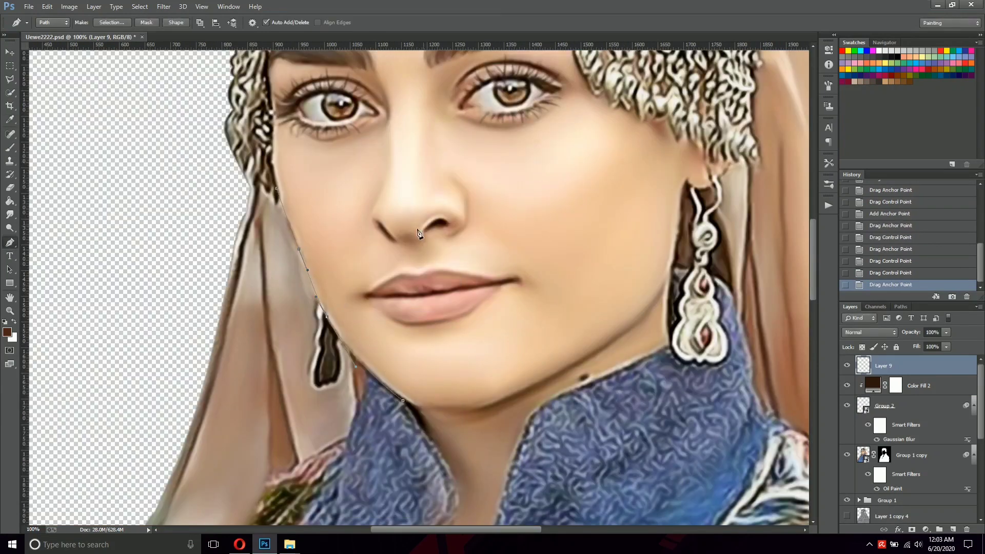
pyautogui.press('Delete')
pyautogui.hotkey('ctrl', '+')
pyautogui.hotkey('ctrl', 'alt', 'z')
pyautogui.hotkey('ctrl', 'alt', 'z')
pyautogui.moveTo(292, 336); pyautogui.dragTo(274, 281)
pyautogui.hotkey('ctrl', 'alt', 'z')
pyautogui.hotkey('ctrl', 'alt', 'z')
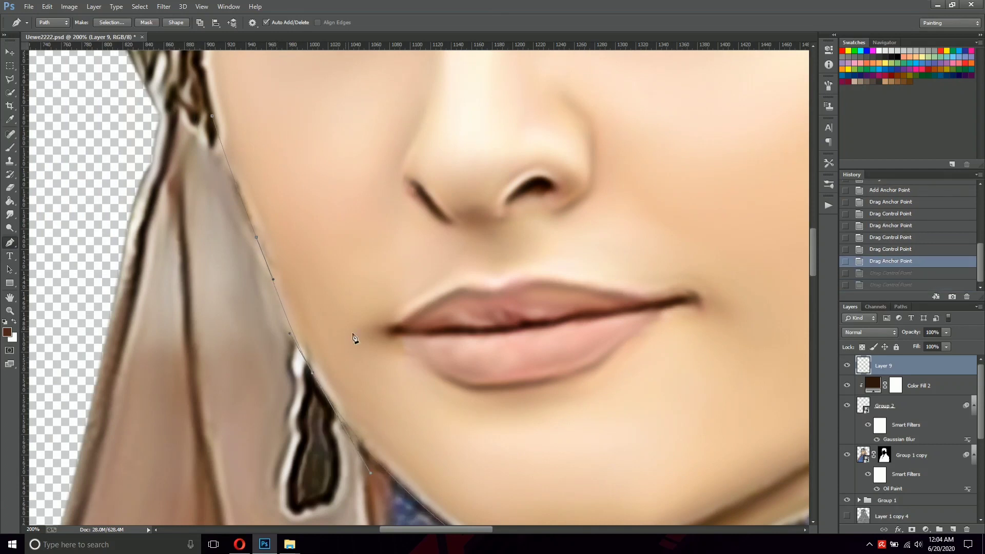
pyautogui.moveTo(379, 484); pyautogui.dragTo(392, 497)
# Step: Stroke the jaw path with the brush, delete the path, then smart-object and Gaussian-blur it
pyautogui.rightClick(299, 301)
pyautogui.click(359, 81)
pyautogui.click(561, 183)
pyautogui.press('Delete')
pyautogui.hotkey('ctrl', '-')
pyautogui.hotkey('ctrl', '-')
pyautogui.hotkey('ctrl', 'alt', 'f')
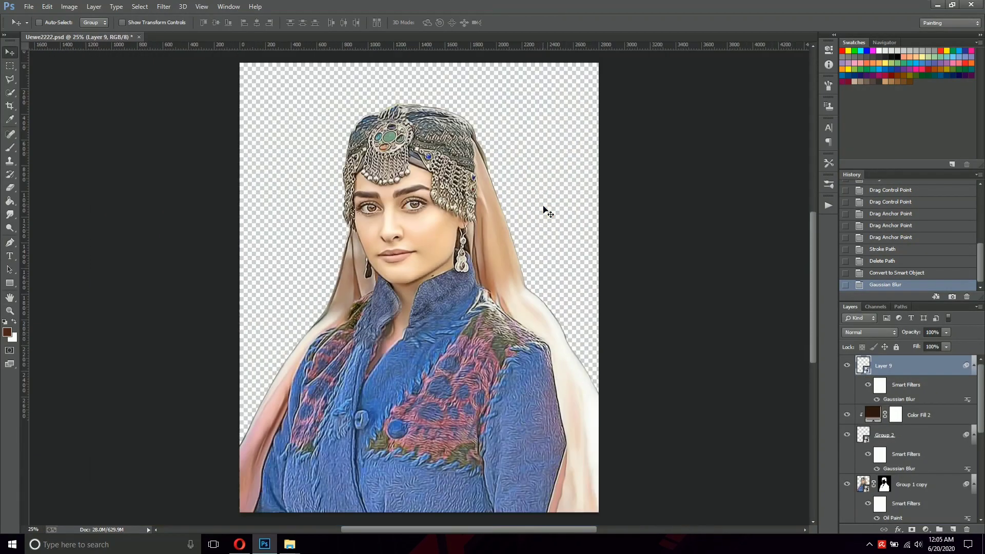
pyautogui.hotkey('ctrl', '+')
pyautogui.hotkey('ctrl', '+')
pyautogui.hotkey('ctrl', '+')
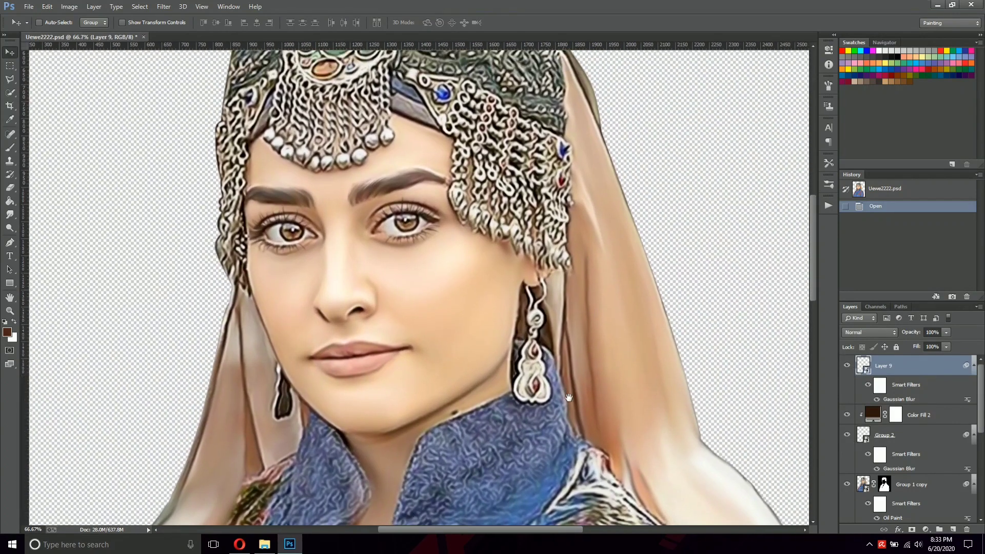
# Step: Paint red over the lips on a new layer and mask off spill past the lip edges
pyautogui.moveTo(552, 384); pyautogui.dragTo(580, 434)
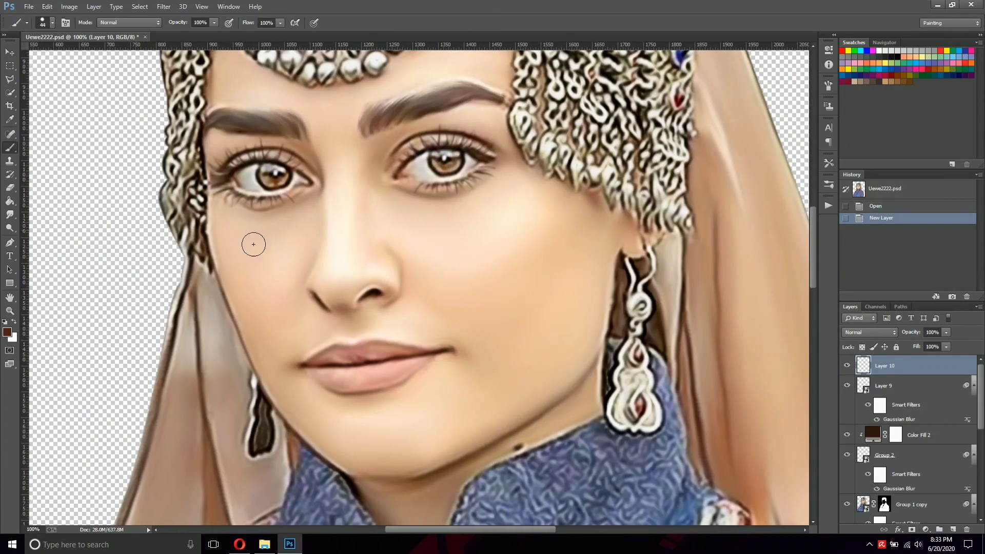
pyautogui.click(869, 332)
pyautogui.moveTo(392, 395)
pyautogui.mouseDown()
pyautogui.moveTo(338, 377)
pyautogui.moveTo(373, 362)
pyautogui.mouseUp()
pyautogui.click(867, 298)
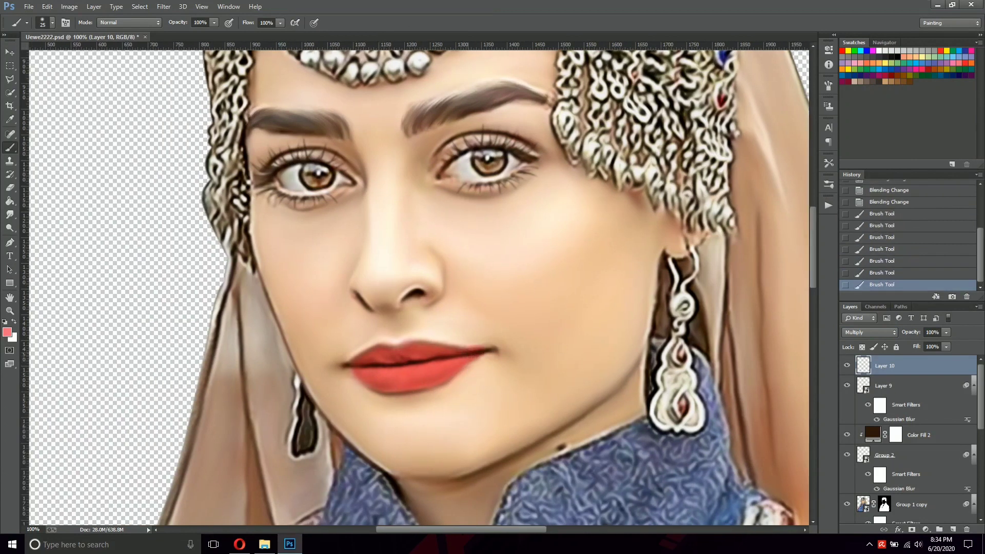
pyautogui.click(911, 529)
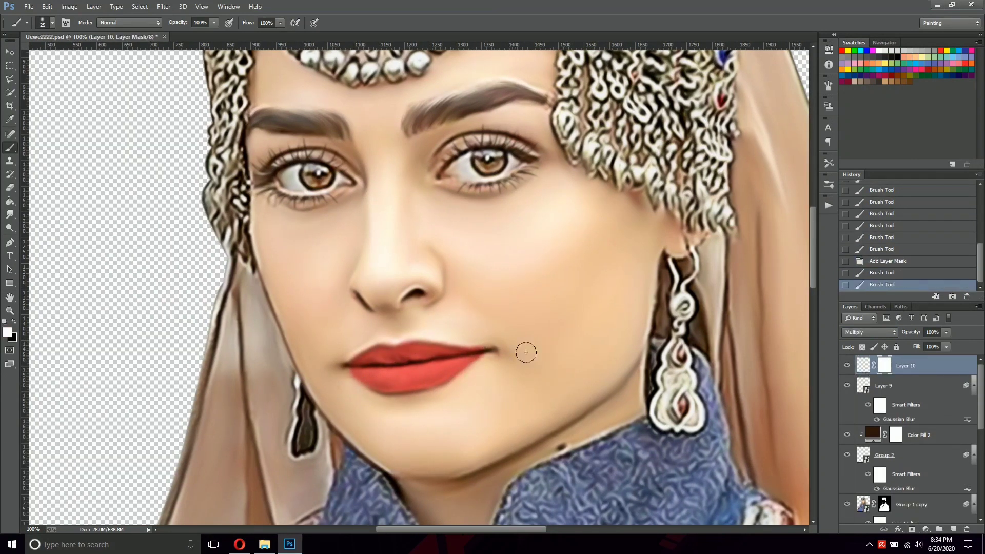
pyautogui.hotkey('ctrl', '+')
pyautogui.moveTo(444, 332); pyautogui.dragTo(449, 337)
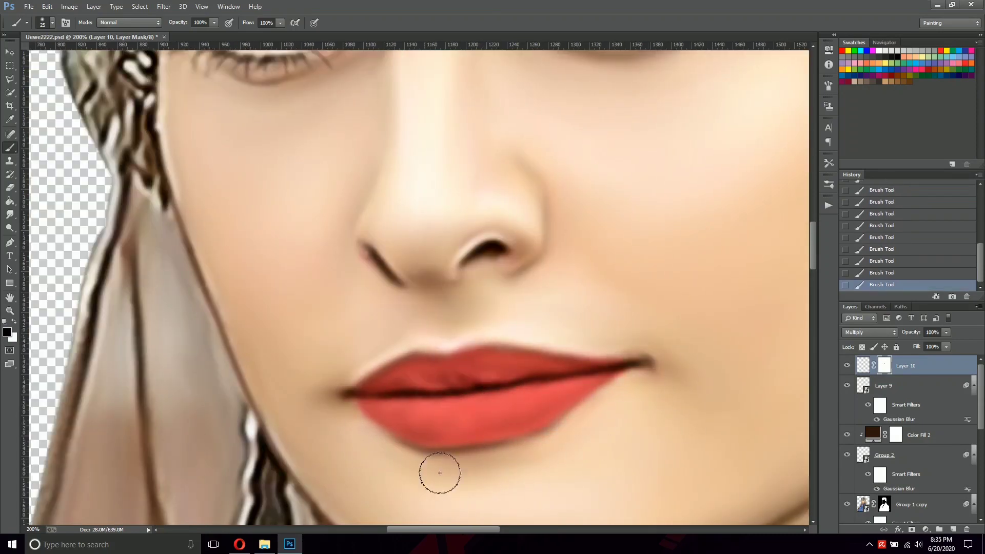
# Step: Set the lip layer to Soft Light blend mode at 75% opacity
pyautogui.click(870, 332)
pyautogui.click(867, 162)
pyautogui.hotkey('ctrl', '-')
pyautogui.hotkey('ctrl', '-')
pyautogui.hotkey('ctrl', '-')
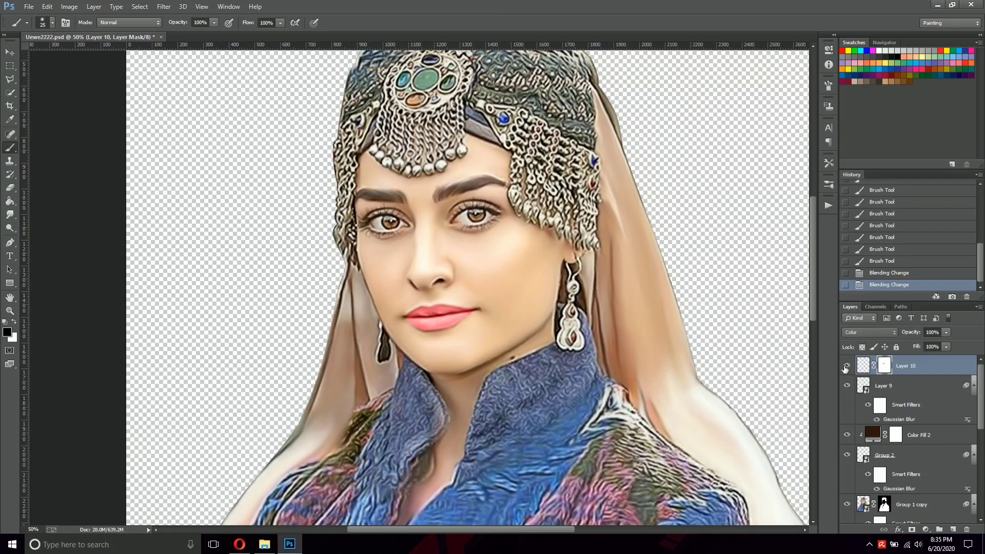
pyautogui.hotkey('ctrl', '-')
pyautogui.hotkey('ctrl', '-')
pyautogui.hotkey('ctrl', '+')
pyautogui.hotkey('ctrl', '+')
pyautogui.hotkey('ctrl', '+')
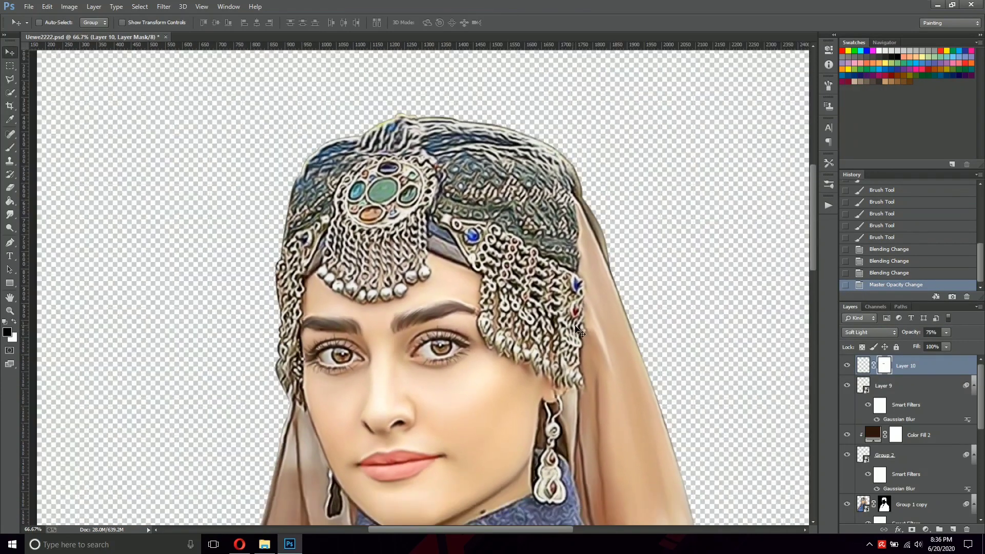
pyautogui.hotkey('ctrl', '-')
pyautogui.hotkey('ctrl', '-')
pyautogui.hotkey('ctrl', '-')
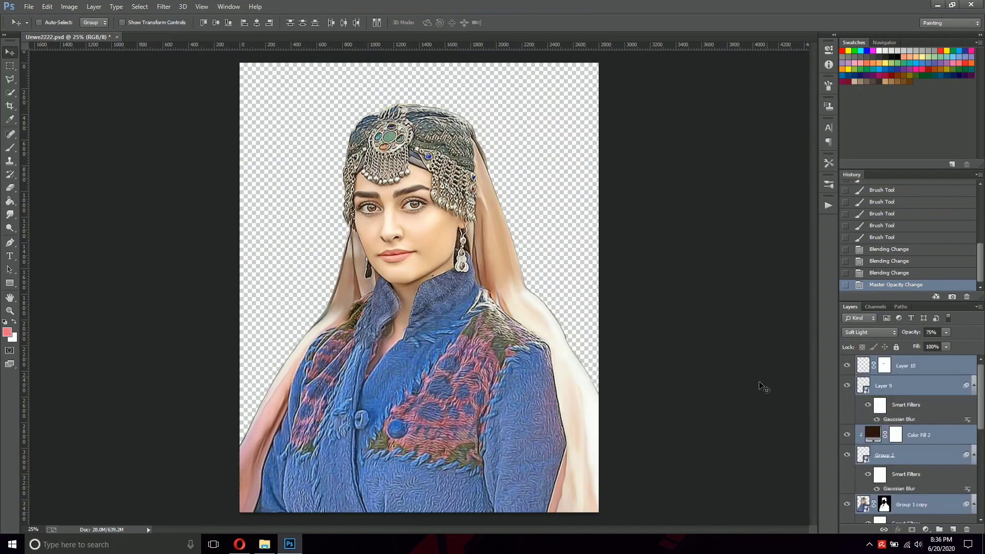
# Step: Place the acrylic background file into the document, rotate it 90° CW and stretch it
pyautogui.click(264, 543)
pyautogui.moveTo(307, 136)
pyautogui.mouseDown()
pyautogui.moveTo(300, 527)
pyautogui.moveTo(546, 396)
pyautogui.mouseUp()
pyautogui.rightClick(571, 274)
pyautogui.click(589, 388)
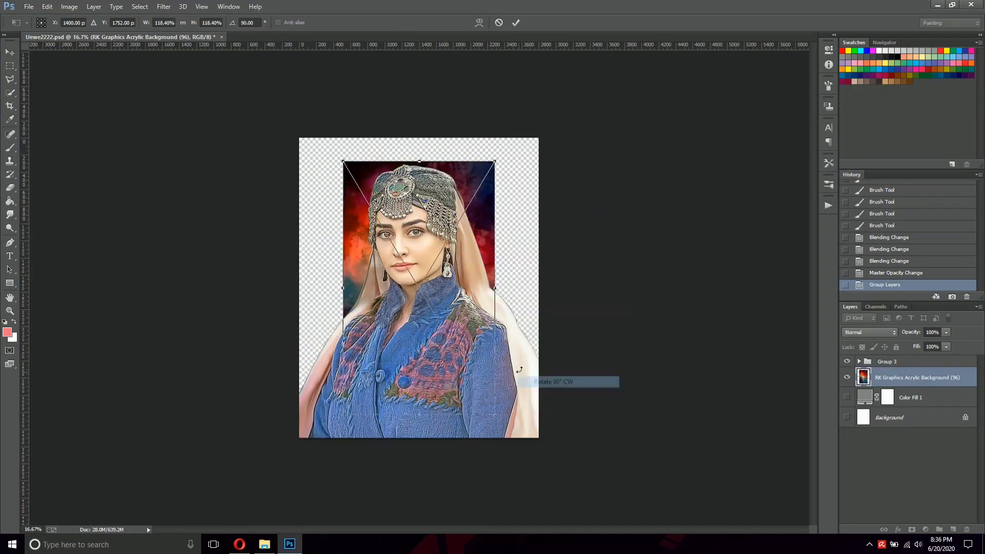
pyautogui.moveTo(535, 481); pyautogui.dragTo(521, 457)
pyautogui.moveTo(521, 287); pyautogui.dragTo(538, 287)
# Step: Rotate the background 180° so red is on top, scale it to fill the canvas and commit
pyautogui.rightClick(522, 288)
pyautogui.click(554, 390)
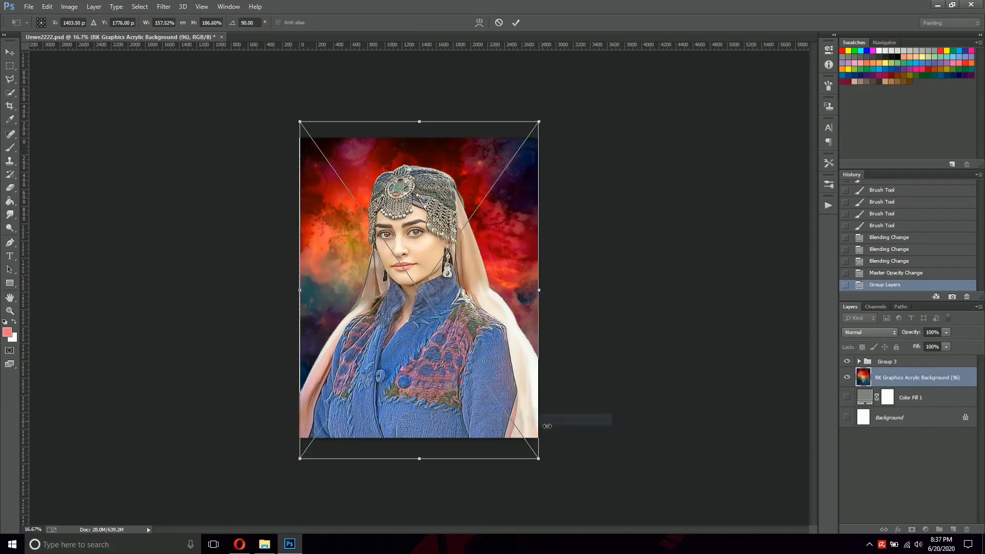
pyautogui.moveTo(491, 351)
pyautogui.mouseDown()
pyautogui.moveTo(514, 368)
pyautogui.moveTo(545, 446)
pyautogui.mouseUp()
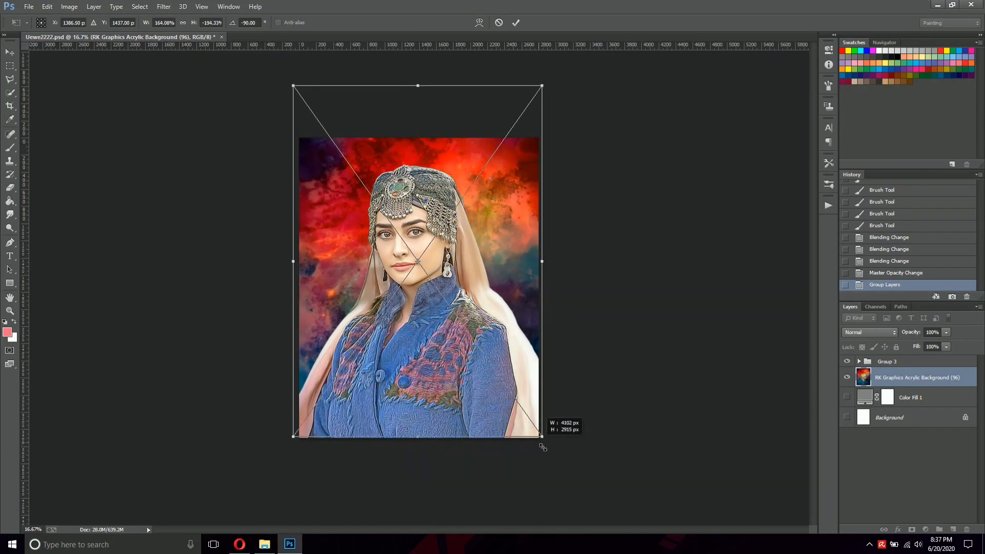
pyautogui.press('Return')
pyautogui.hotkey('ctrl', '0')
pyautogui.click(952, 528)
# Step: Load the 2250 px cloud brush and paint white clouds around the head
pyautogui.press('d')
pyautogui.press('b')
pyautogui.rightClick(597, 296)
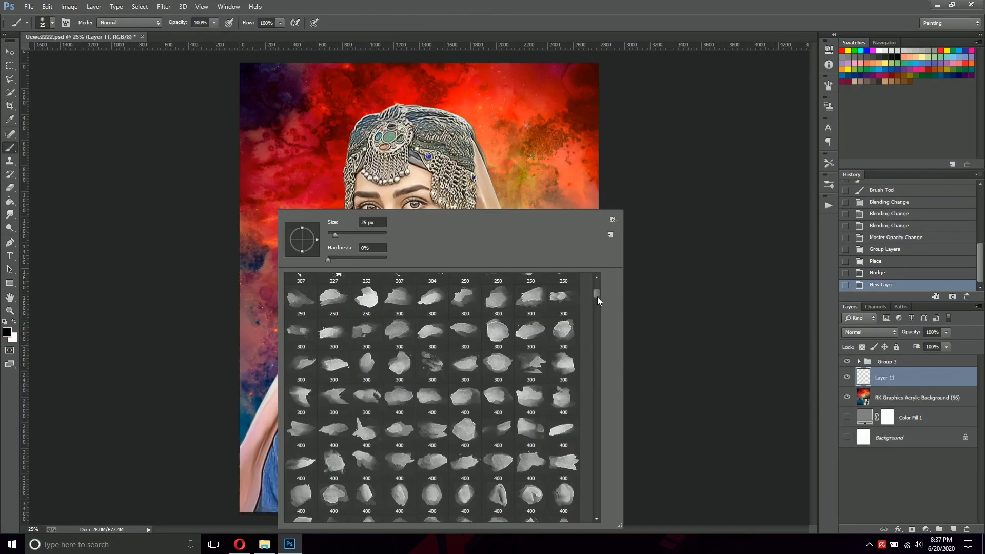
pyautogui.moveTo(592, 299)
pyautogui.mouseDown()
pyautogui.moveTo(599, 389)
pyautogui.moveTo(591, 311)
pyautogui.mouseUp()
pyautogui.click(366, 382)
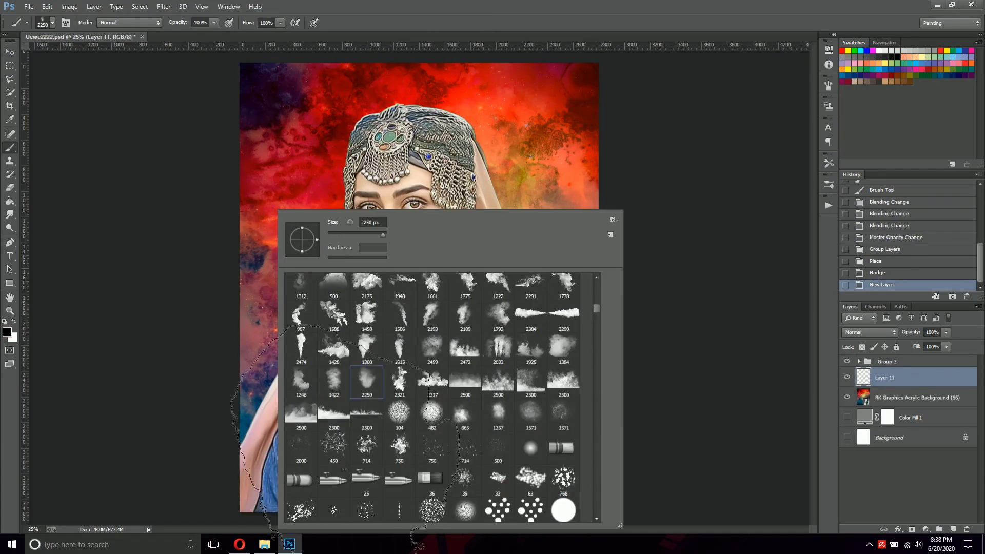
pyautogui.press('Escape')
pyautogui.press('x')
pyautogui.click(590, 359)
pyautogui.click(421, 221)
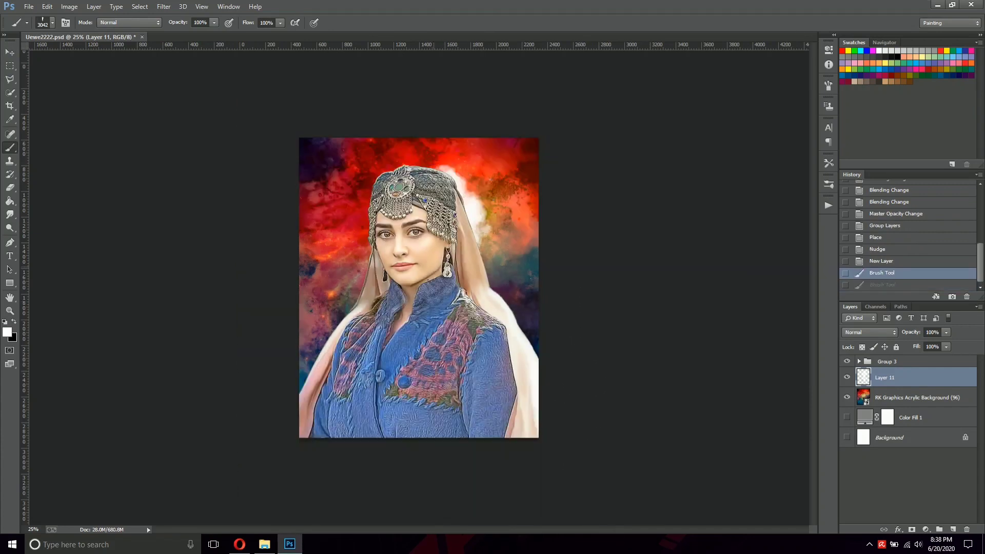
pyautogui.hotkey('ctrl', '-')
pyautogui.click(426, 390)
pyautogui.click(425, 390)
# Step: Undo the first cloud strokes and add a new empty layer for the clouds
pyautogui.rightClick(430, 216)
pyautogui.press('Escape')
pyautogui.press('5')
pyautogui.press('9')
pyautogui.press('x')
pyautogui.hotkey('ctrl', 'z')
pyautogui.moveTo(928, 381); pyautogui.dragTo(960, 531)
pyautogui.click(953, 529)
# Step: Paint white clouds at the left with a different large cloud brush, then undo them
pyautogui.rightClick(437, 214)
pyautogui.doubleClick(728, 363)
pyautogui.click(436, 205)
pyautogui.press('0')
pyautogui.click(338, 267)
pyautogui.click(544, 251)
pyautogui.hotkey('ctrl', 'alt', 'z')
pyautogui.hotkey('ctrl', 'alt', 'z')
pyautogui.hotkey('ctrl', 'alt', 'z')
# Step: Paint a white cloud at the right with the 2402 px cloud brush and restore the left clouds
pyautogui.rightClick(449, 216)
pyautogui.doubleClick(539, 311)
pyautogui.rightClick(539, 311)
pyautogui.doubleClick(583, 396)
pyautogui.click(513, 329)
pyautogui.hotkey('ctrl', 'shift', 'z')
pyautogui.rightClick(413, 215)
pyautogui.scroll(2, 516, 401)
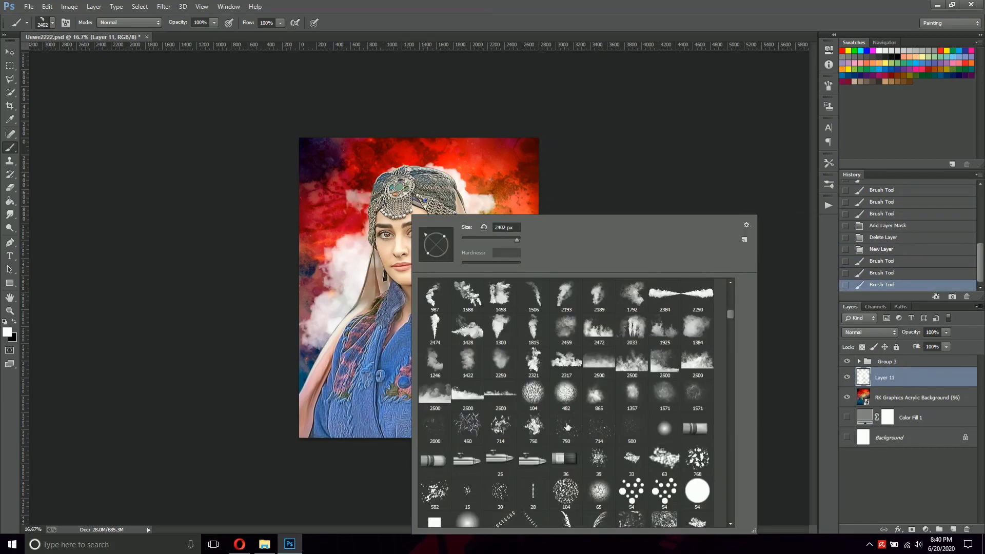
pyautogui.doubleClick(516, 400)
pyautogui.hotkey('ctrl', 'shift', 'z')
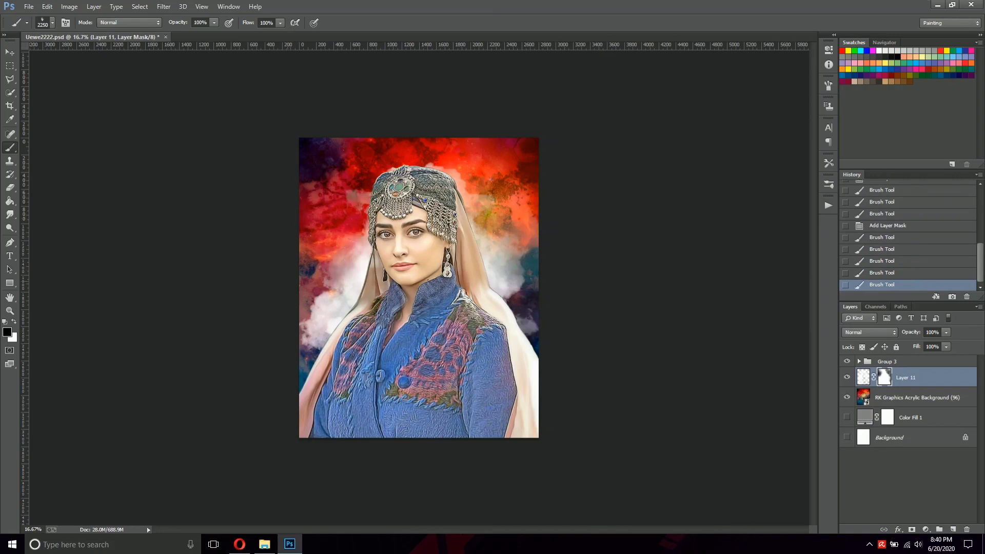
# Step: Rework the cloud strokes with the 2189 px cloud brush, stepping back and restoring strokes
pyautogui.hotkey('ctrl', 'alt', 'z')
pyautogui.hotkey('ctrl', 'alt', 'z')
pyautogui.rightClick(397, 215)
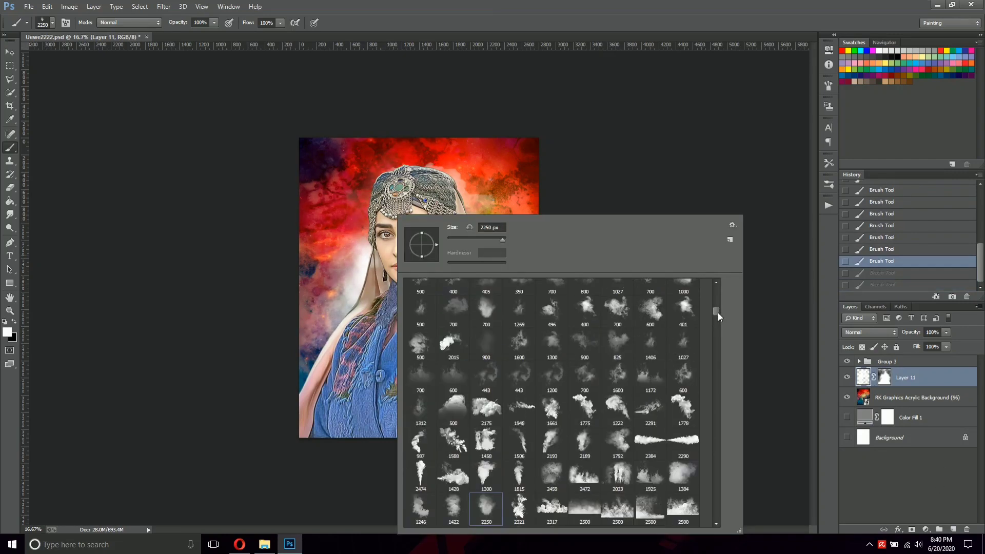
pyautogui.scroll(-3, 570, 422)
pyautogui.doubleClick(585, 343)
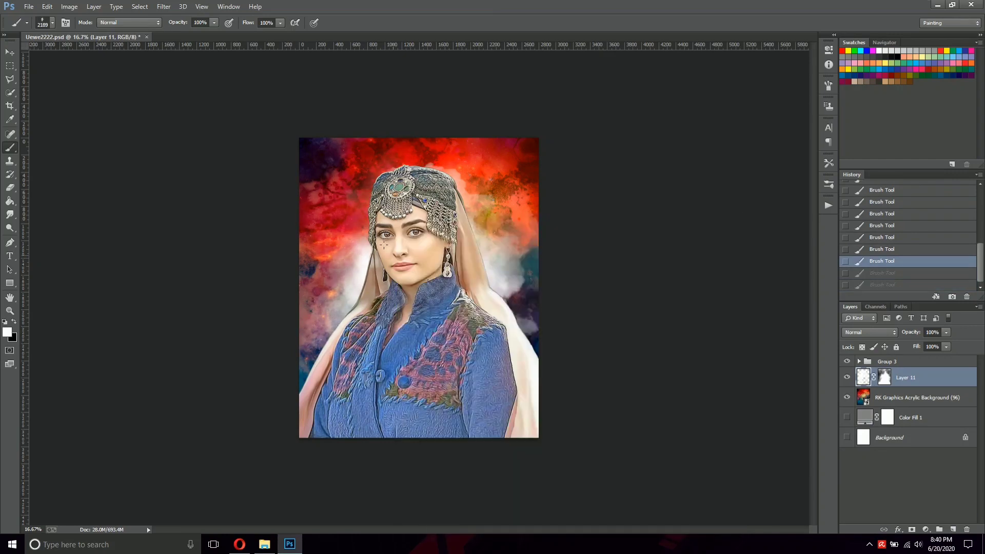
pyautogui.hotkey('ctrl', 'shift', 'z')
pyautogui.hotkey('ctrl', 'shift', 'z')
pyautogui.hotkey('ctrl', 'alt', 'z')
pyautogui.rightClick(405, 216)
pyautogui.doubleClick(565, 359)
pyautogui.hotkey('ctrl', 'shift', 'z')
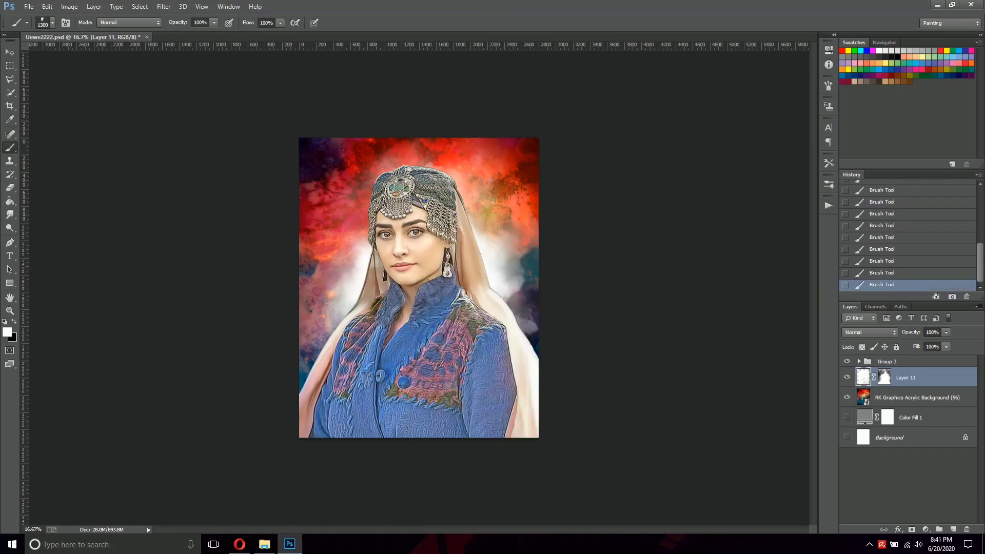
pyautogui.hotkey('ctrl', 'shift', 'z')
pyautogui.hotkey('ctrl', 'shift', 'z')
pyautogui.hotkey('ctrl', 'shift', 'z')
pyautogui.hotkey('ctrl', 'shift', 'z')
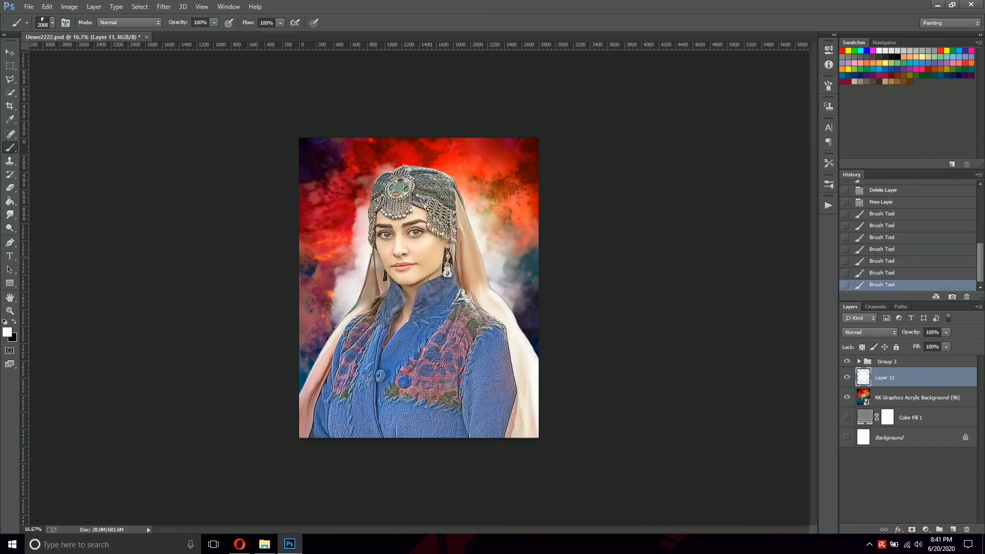
pyautogui.rightClick(400, 215)
pyautogui.press('Escape')
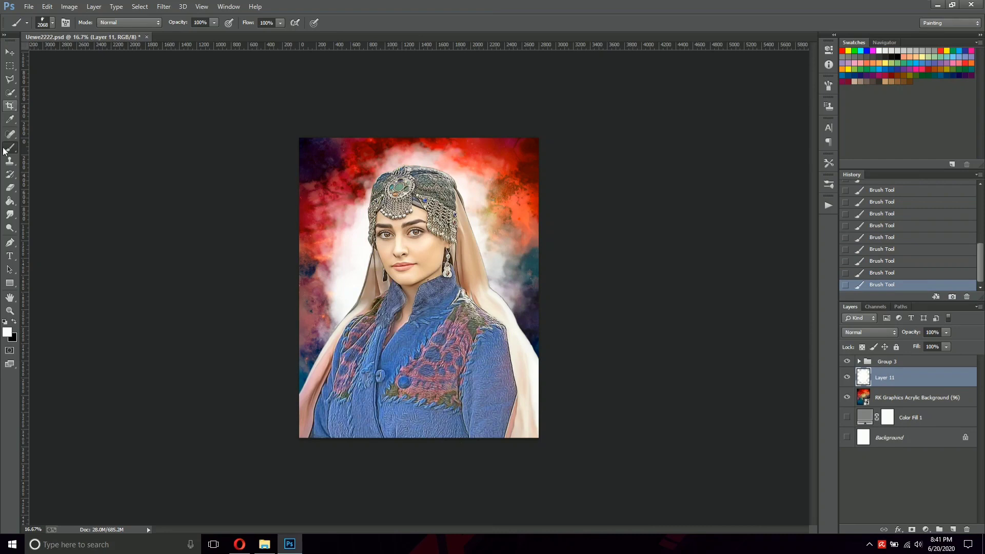
# Step: Undo the most recent extra cloud strokes
pyautogui.rightClick(326, 216)
pyautogui.press('Escape')
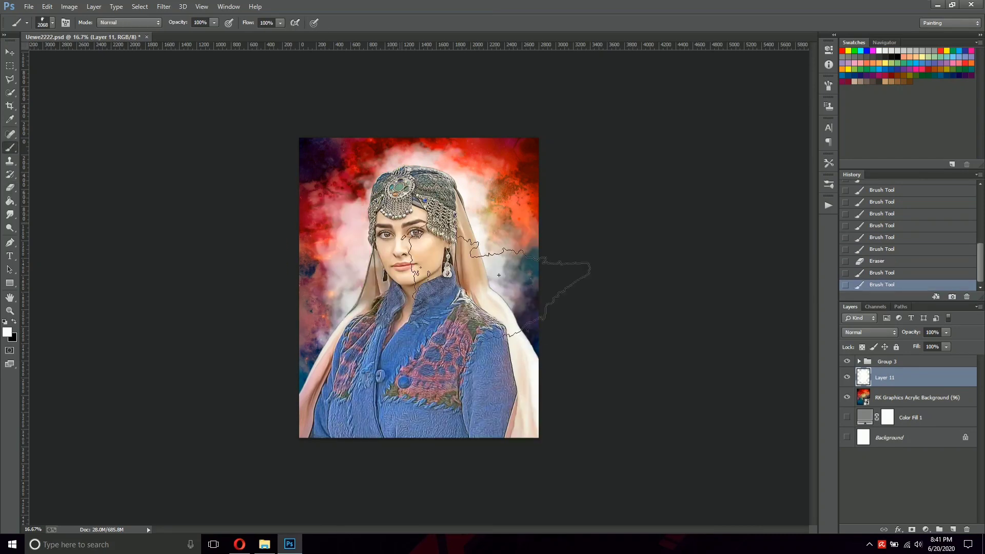
pyautogui.hotkey('ctrl', 'z')
pyautogui.rightClick(429, 215)
pyautogui.moveTo(748, 285); pyautogui.dragTo(748, 340)
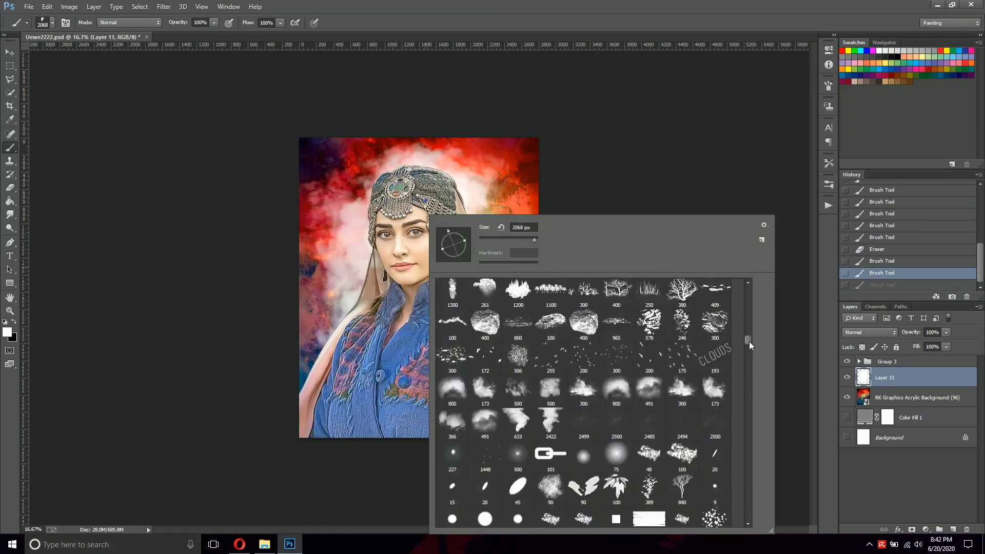
pyautogui.press('Escape')
pyautogui.hotkey('ctrl', 'alt', 'z')
pyautogui.hotkey('ctrl', 'alt', 'z')
# Step: Add a layer mask to the cloud layer and paint on it
pyautogui.click(911, 530)
pyautogui.rightClick(556, 215)
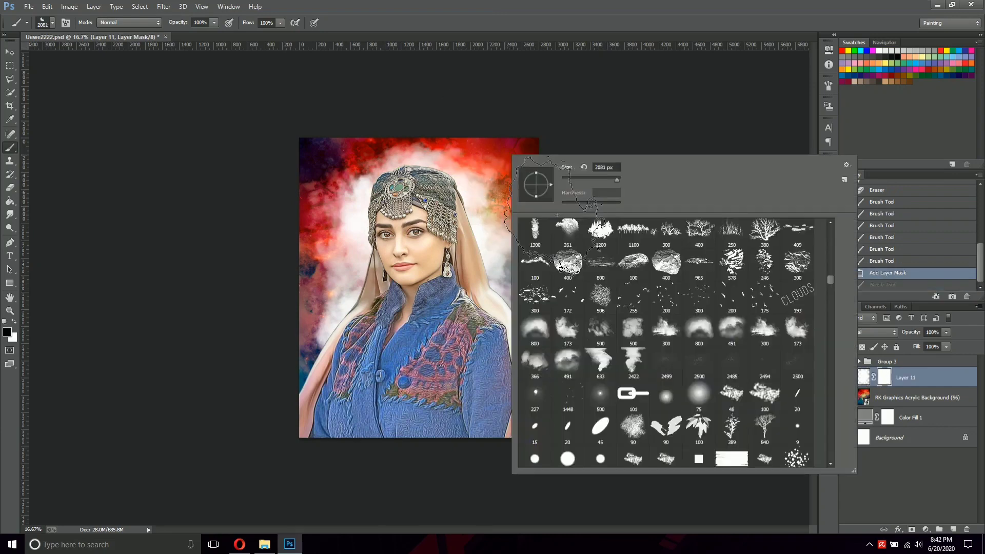
pyautogui.press('Escape')
pyautogui.click(494, 210)
# Step: Undo the mask stroke and free-transform the cloud layer and the Group 3 portrait
pyautogui.hotkey('ctrl', 'z')
pyautogui.hotkey('ctrl', 't')
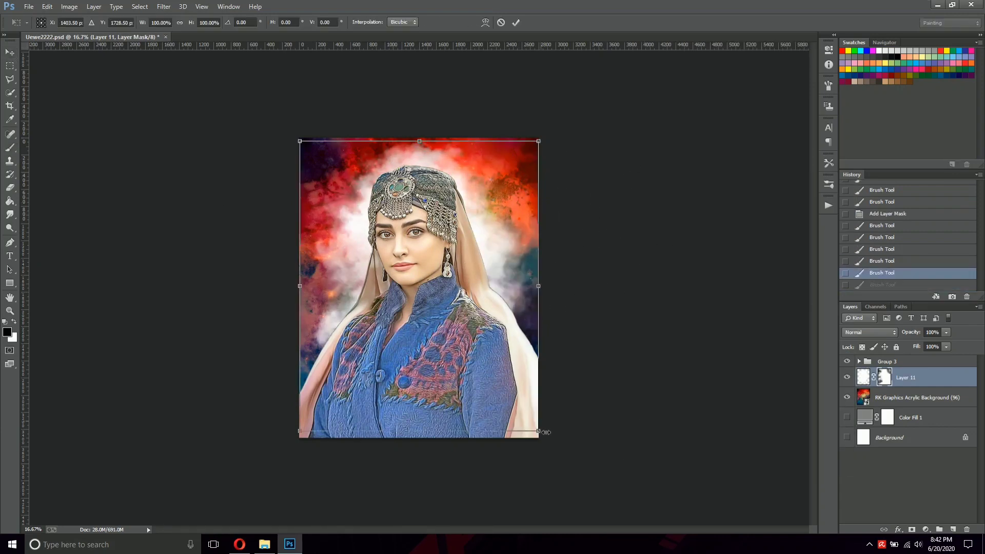
pyautogui.press('Return')
pyautogui.click(455, 298)
pyautogui.hotkey('ctrl', 't')
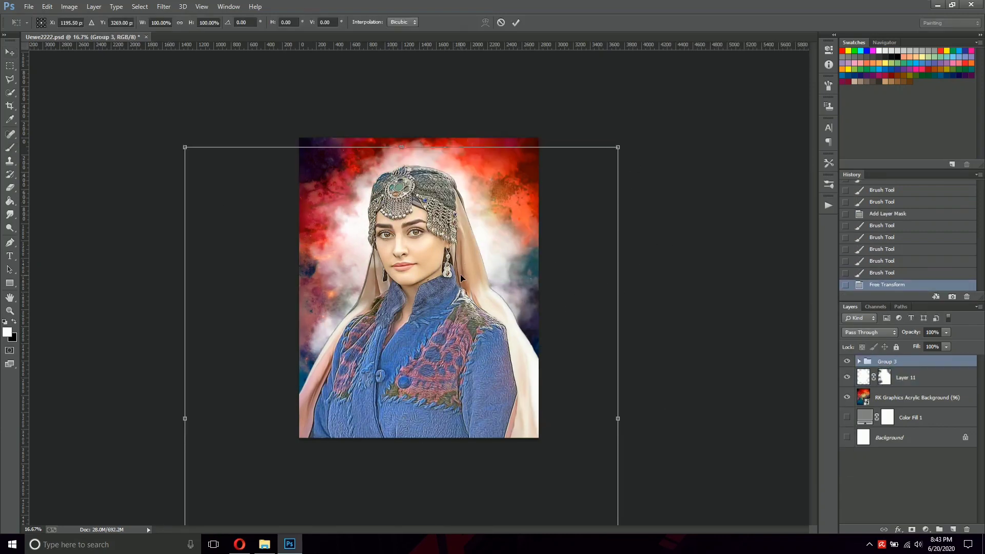
pyautogui.rightClick(460, 277)
pyautogui.doubleClick(570, 277)
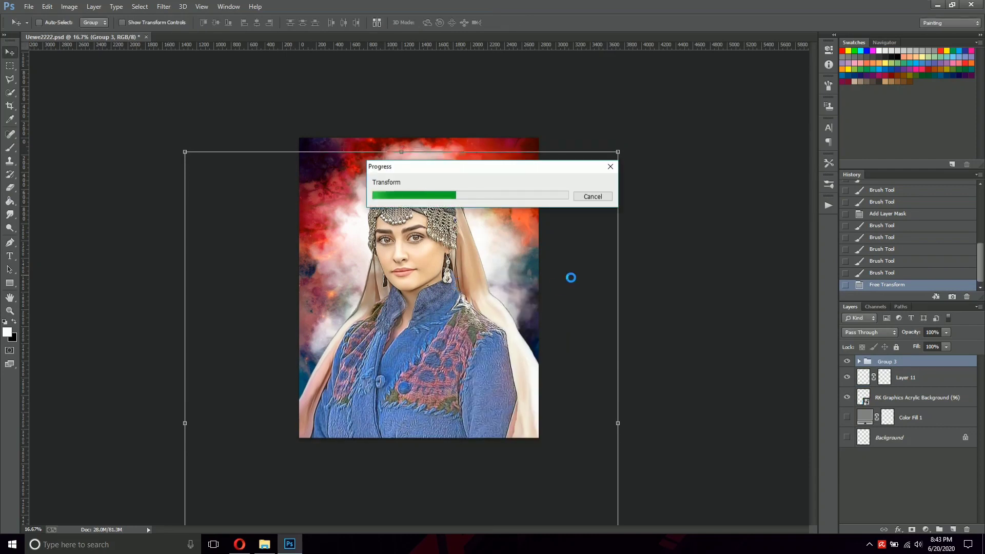
# Step: Enlarge the Layer 11 cloud glow around the portrait
pyautogui.click(905, 377)
pyautogui.hotkey('ctrl', 't')
pyautogui.moveTo(593, 356); pyautogui.dragTo(494, 237)
pyautogui.press('Return')
# Step: Convert Layer 11 to a smart object and apply a Gaussian Blur to it
pyautogui.rightClick(913, 384)
pyautogui.click(800, 203)
pyautogui.click(164, 6)
pyautogui.click(328, 192)
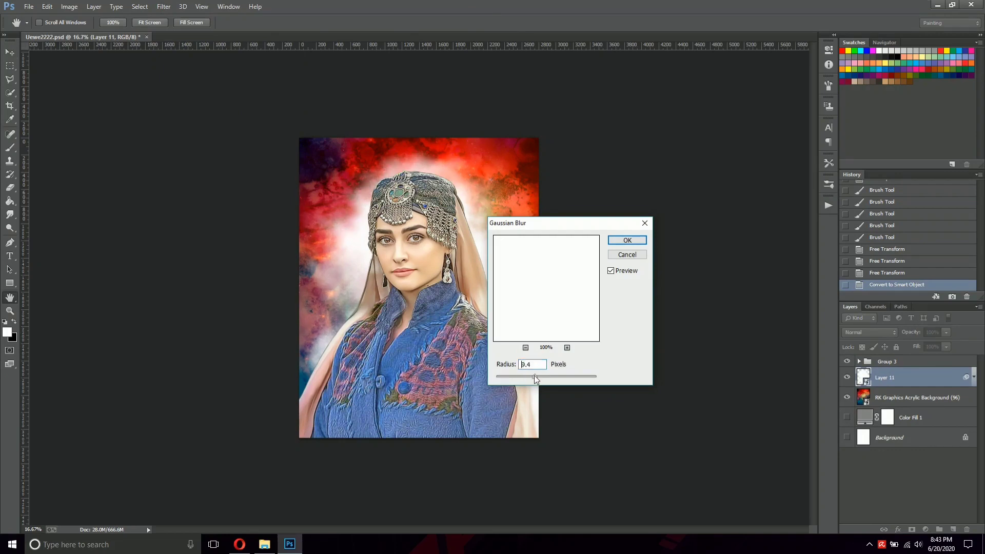
pyautogui.press('Return')
pyautogui.click(847, 396)
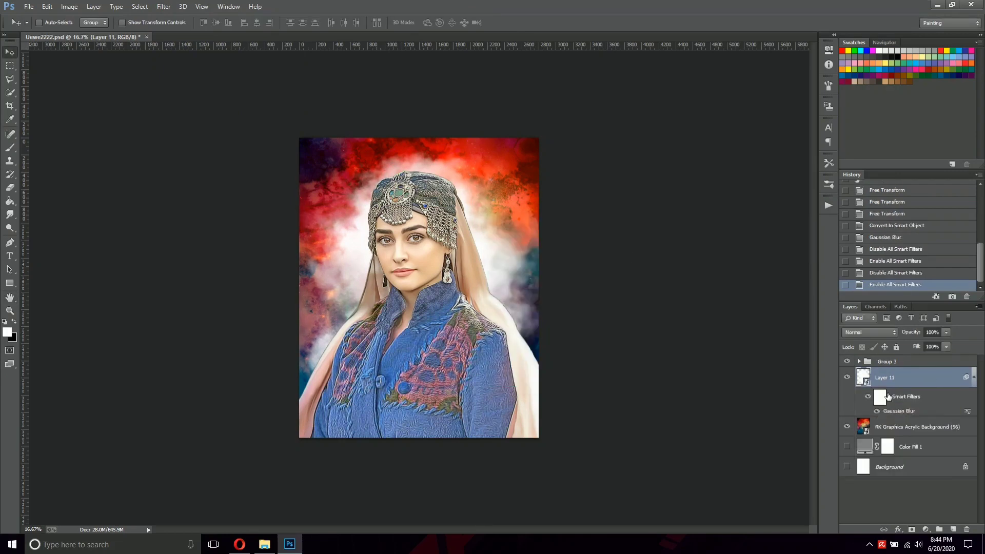
# Step: Stretch the blurred cloud glow and zoom in on the portrait
pyautogui.hotkey('ctrl', 't')
pyautogui.moveTo(501, 269); pyautogui.dragTo(576, 330)
pyautogui.press('Return')
pyautogui.hotkey('ctrl', '+')
# Step: Add a new layer and stamp white clouds on it with a cloud brush
pyautogui.hotkey('ctrl', 'shift', 'alt', 'n')
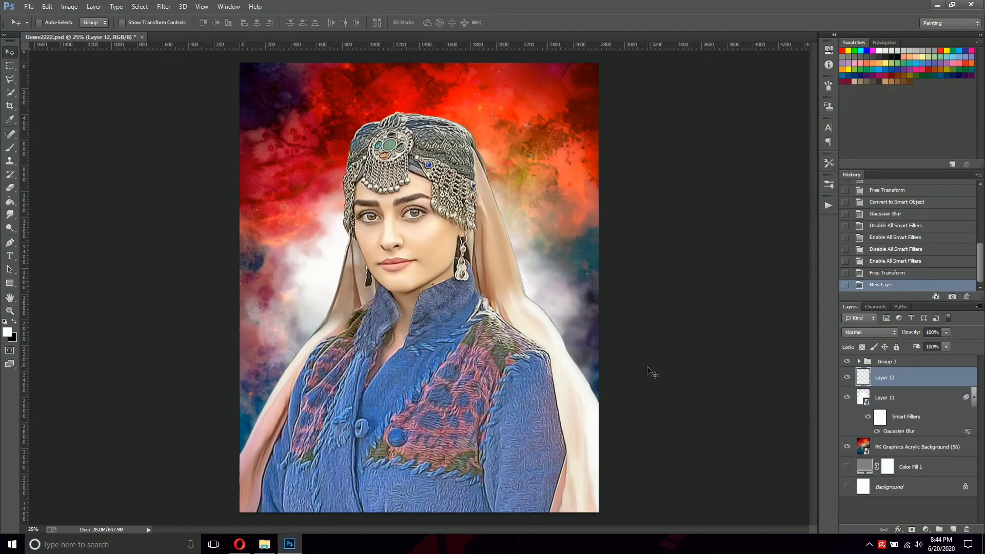
pyautogui.press('b')
pyautogui.rightClick(647, 370)
pyautogui.scroll(-5, 668, 298)
pyautogui.scroll(-5, 668, 298)
pyautogui.click(636, 484)
pyautogui.click(570, 337)
pyautogui.rightClick(570, 337)
pyautogui.doubleClick(513, 308)
# Step: Apply a Gaussian blur to the new cloud layer
pyautogui.press('v')
pyautogui.hotkey('ctrl', '-')
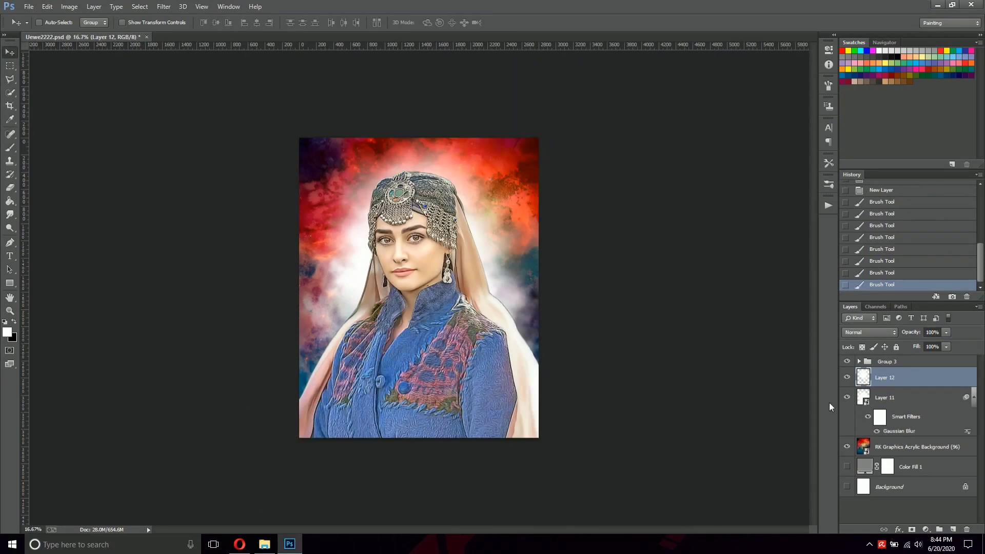
pyautogui.click(163, 6)
pyautogui.click(179, 18)
pyautogui.press('Return')
# Step: Duplicate the RK Graphics Acrylic Background, move the copy to the top, and add a black mask
pyautogui.click(918, 447)
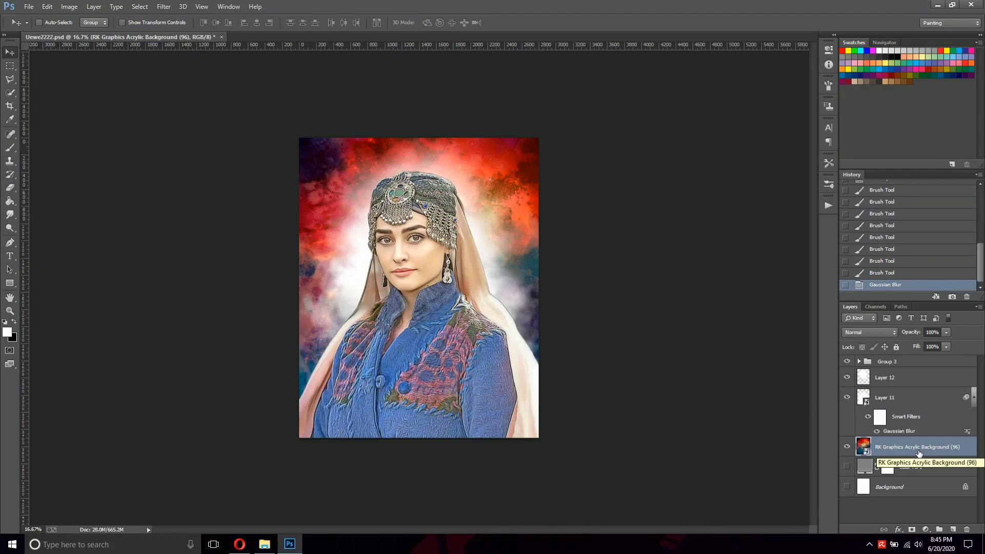
pyautogui.hotkey('ctrl', 'j')
pyautogui.hotkey('ctrl', 'shift', ']')
pyautogui.keyDown('alt'); pyautogui.click(912, 528); pyautogui.keyUp('alt')
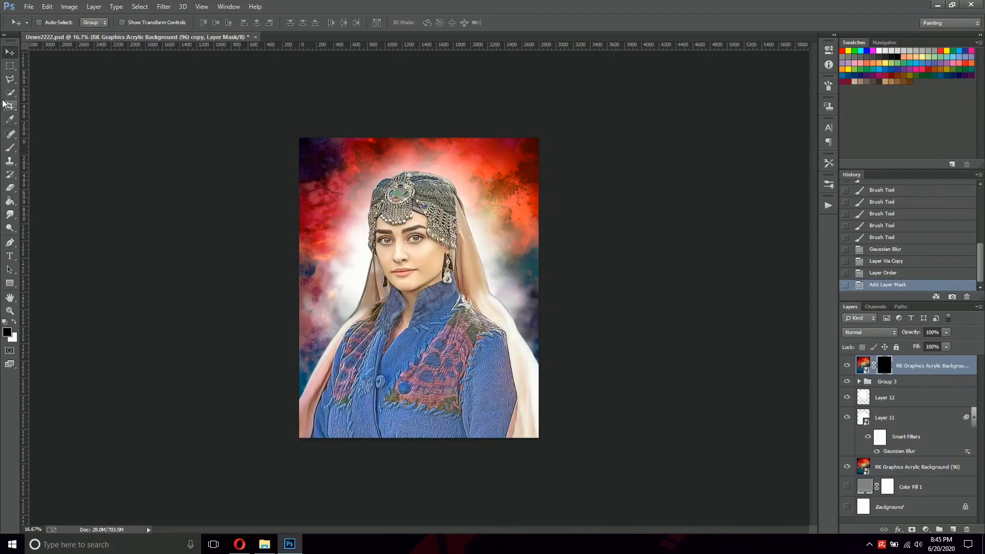
# Step: Paint white on the mask to reveal acrylic texture over the lower robe
pyautogui.press('x')
pyautogui.moveTo(413, 493)
pyautogui.mouseDown()
pyautogui.moveTo(349, 369)
pyautogui.moveTo(441, 379)
pyautogui.mouseUp()
pyautogui.moveTo(390, 400)
pyautogui.mouseDown()
pyautogui.moveTo(513, 369)
pyautogui.moveTo(405, 410)
pyautogui.mouseUp()
pyautogui.hotkey('ctrl', 'alt', 'z')
pyautogui.hotkey('ctrl', 'alt', 'z')
pyautogui.hotkey('ctrl', 'alt', 'z')
pyautogui.hotkey('ctrl', 'alt', 'z')
pyautogui.hotkey('ctrl', 'alt', 'z')
pyautogui.hotkey('ctrl', 'alt', 'z')
pyautogui.hotkey('ctrl', 'alt', 'z')
pyautogui.hotkey('ctrl', 'alt', 'z')
pyautogui.hotkey('ctrl', 'alt', 'z')
pyautogui.hotkey('ctrl', 'shift', 'z')
pyautogui.hotkey('ctrl', 'shift', 'z')
pyautogui.hotkey('ctrl', 'shift', 'z')
# Step: Paint black on the mask to hide the texture from part of the portrait
pyautogui.keyDown('ctrl'); pyautogui.rightClick(286, 228); pyautogui.keyUp('ctrl')
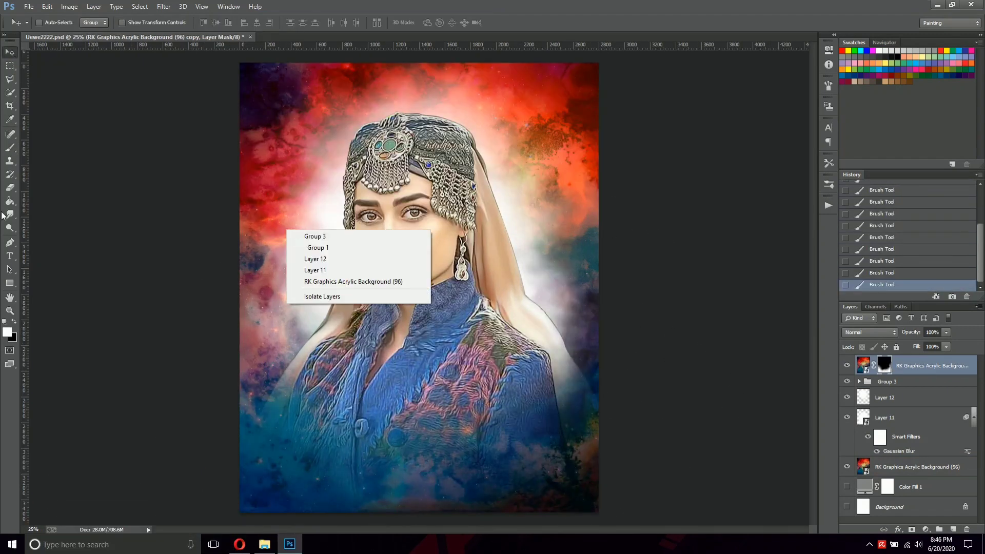
pyautogui.press('Escape')
pyautogui.hotkey('ctrl', '+')
pyautogui.rightClick(453, 363)
pyautogui.press('Escape')
pyautogui.press('x')
pyautogui.rightClick(381, 462)
pyautogui.click(615, 436)
# Step: Reveal acrylic texture on the right side, undoing a stray mask stroke
pyautogui.rightClick(331, 487)
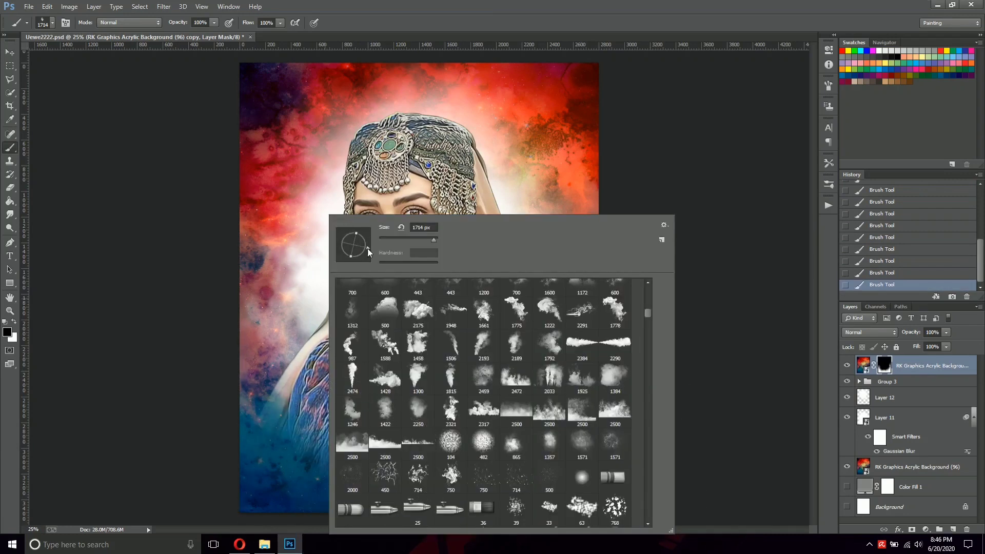
pyautogui.press('x')
pyautogui.press('Escape')
pyautogui.hotkey('ctrl', 'z')
pyautogui.rightClick(485, 434)
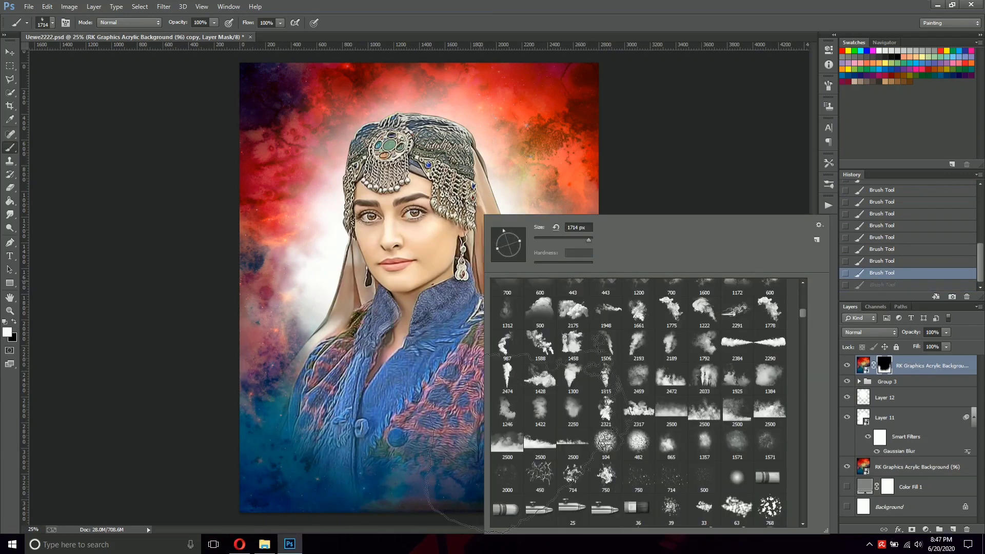
pyautogui.click(528, 434)
pyautogui.rightClick(492, 431)
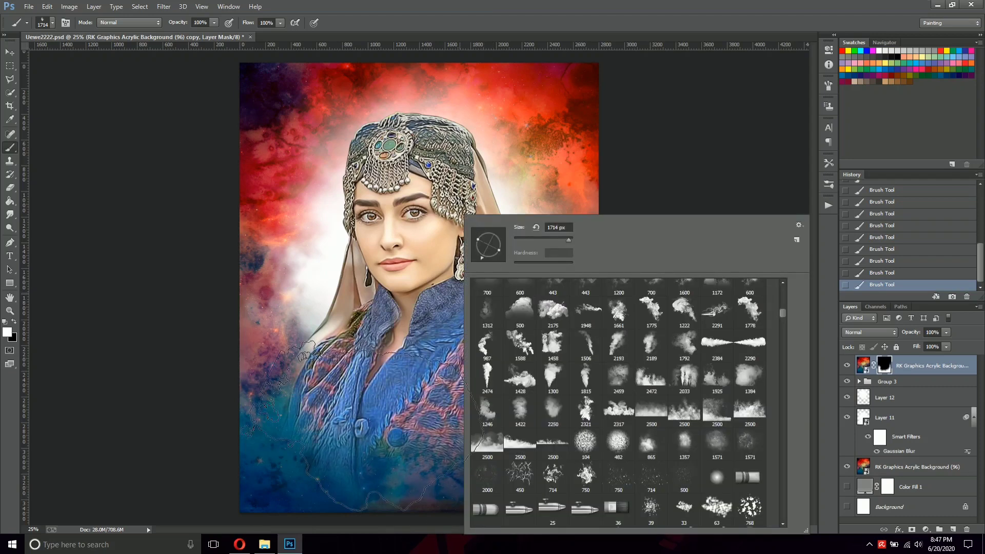
pyautogui.press('Escape')
pyautogui.press('x')
pyautogui.hotkey('ctrl', '-')
pyautogui.press('x')
pyautogui.click(887, 381)
# Step: Add a Levels adjustment layer that slightly darkens the midtones
pyautogui.click(926, 529)
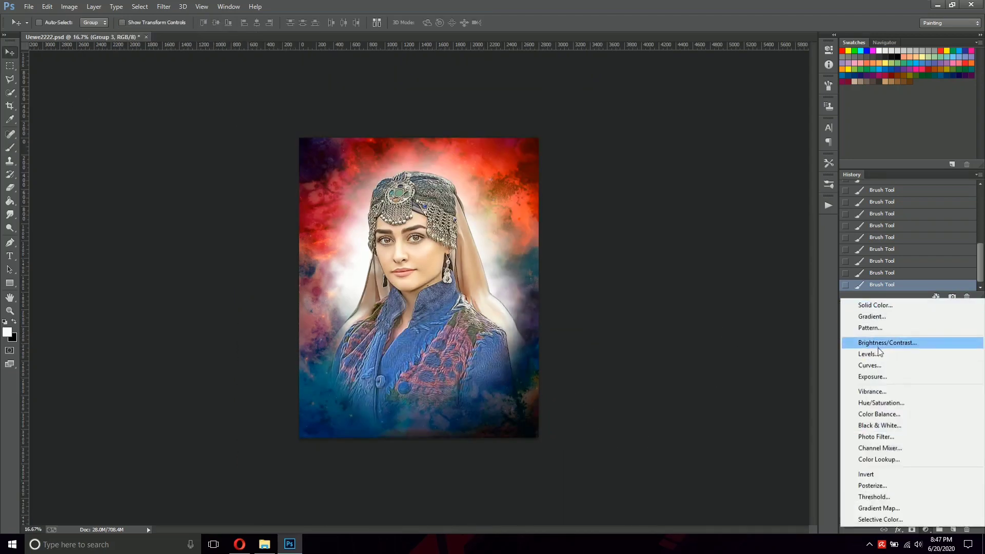
pyautogui.click(868, 354)
pyautogui.moveTo(736, 149); pyautogui.dragTo(741, 148)
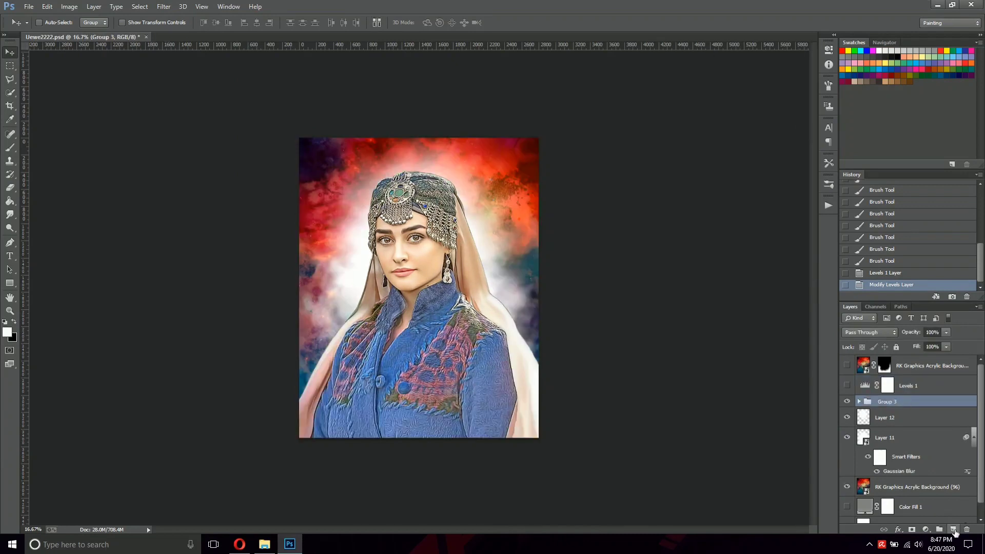
# Step: Add a new layer filled with 50% Gray and blended as Soft Light
pyautogui.click(953, 529)
pyautogui.hotkey('shift', 'F5')
pyautogui.click(481, 168)
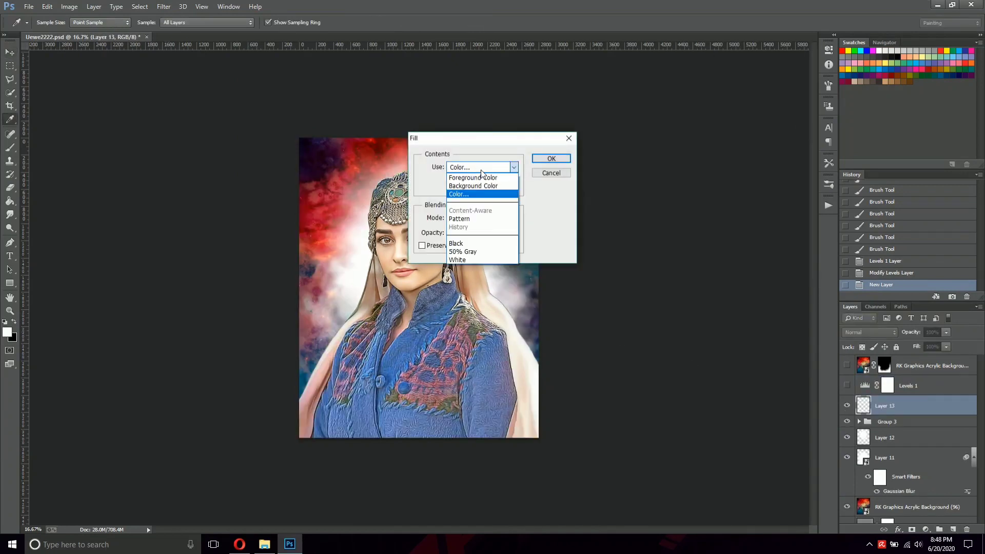
pyautogui.click(482, 251)
pyautogui.press('Return')
pyautogui.press('v')
pyautogui.hotkey('shift', 'alt', 'f')
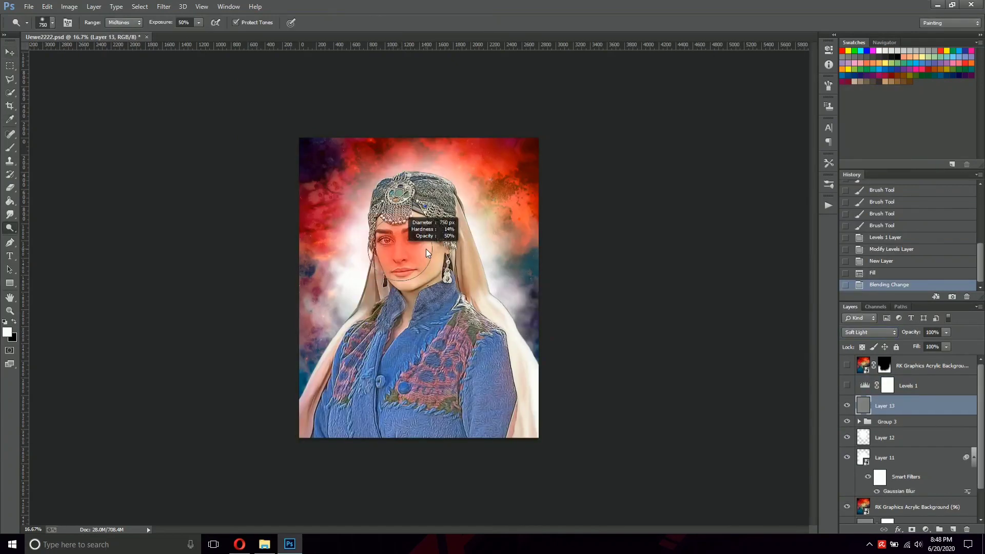
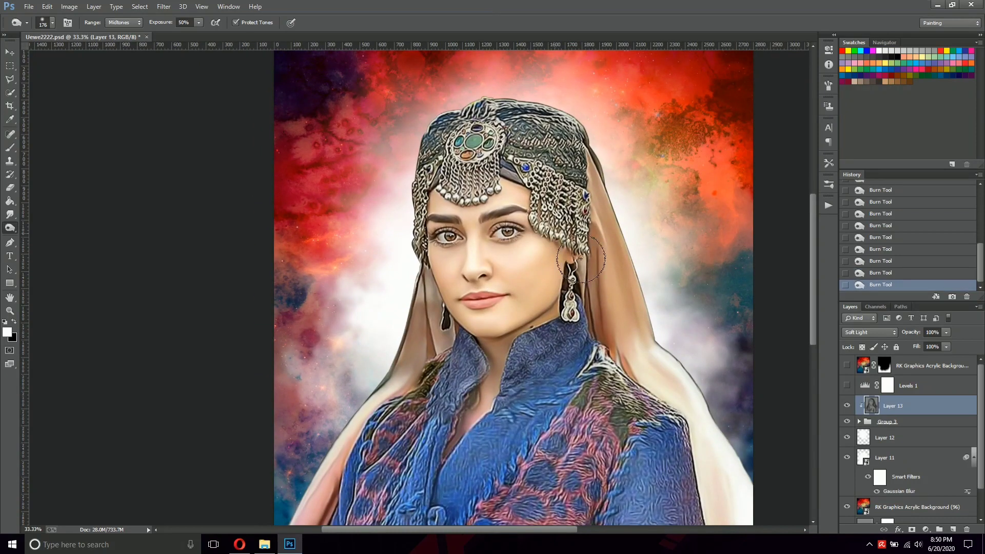
# Step: Burn the right sleeve darker, then duplicate Layer 13 as a clipped copy and hide the original
pyautogui.hotkey('ctrl', '-')
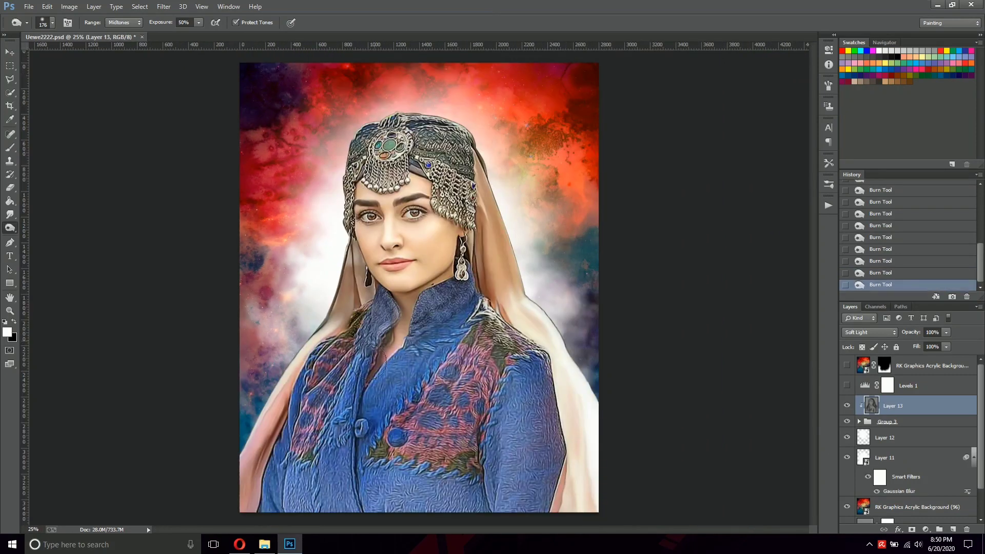
pyautogui.moveTo(560, 370); pyautogui.dragTo(438, 470)
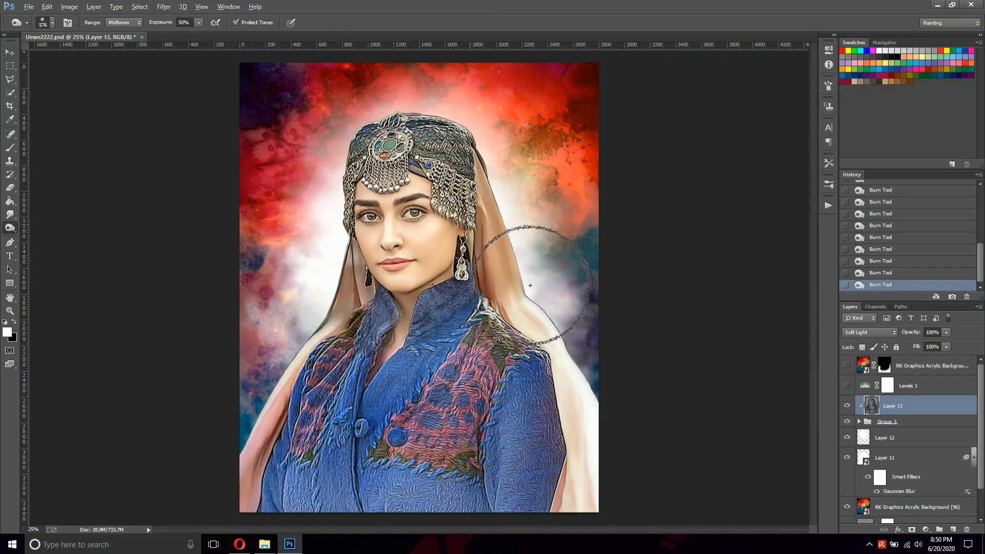
pyautogui.hotkey('ctrl', 'j')
pyautogui.click(847, 425)
pyautogui.rightClick(903, 405)
pyautogui.click(769, 255)
pyautogui.click(9, 148)
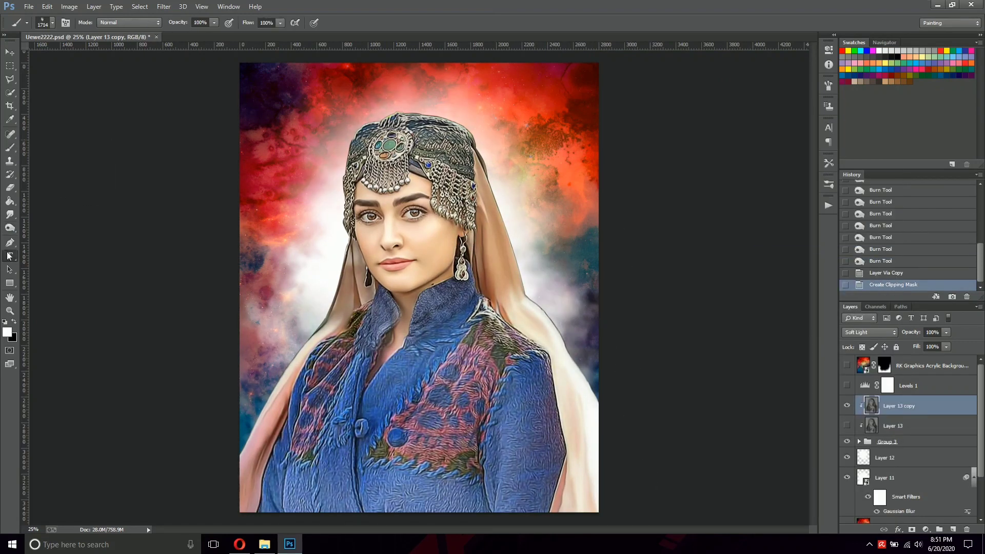
# Step: Dodge the veil beside the face and the lips on Layer 13 copy with a smaller brush
pyautogui.press('[')
pyautogui.press('[')
pyautogui.press('[')
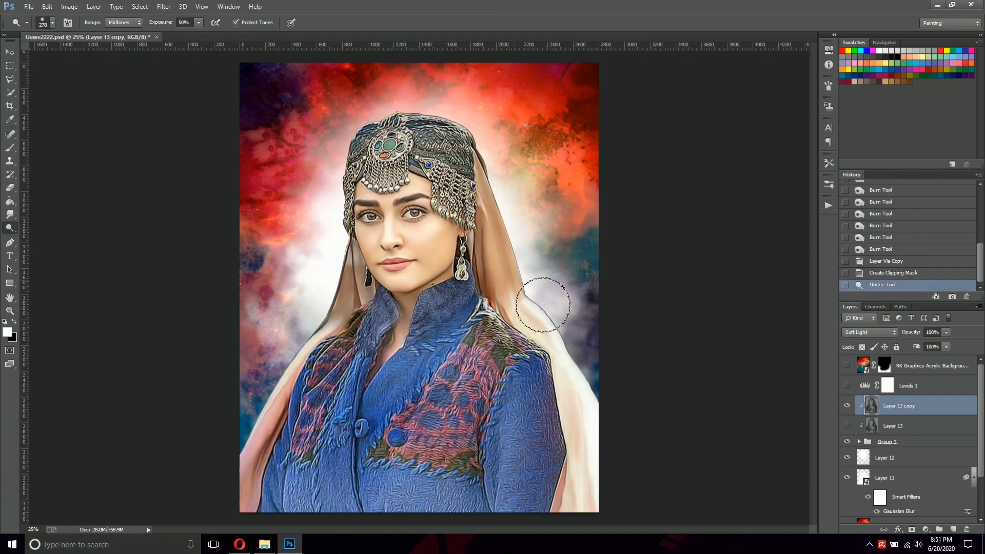
pyautogui.click(518, 301)
pyautogui.hotkey('ctrl', '+')
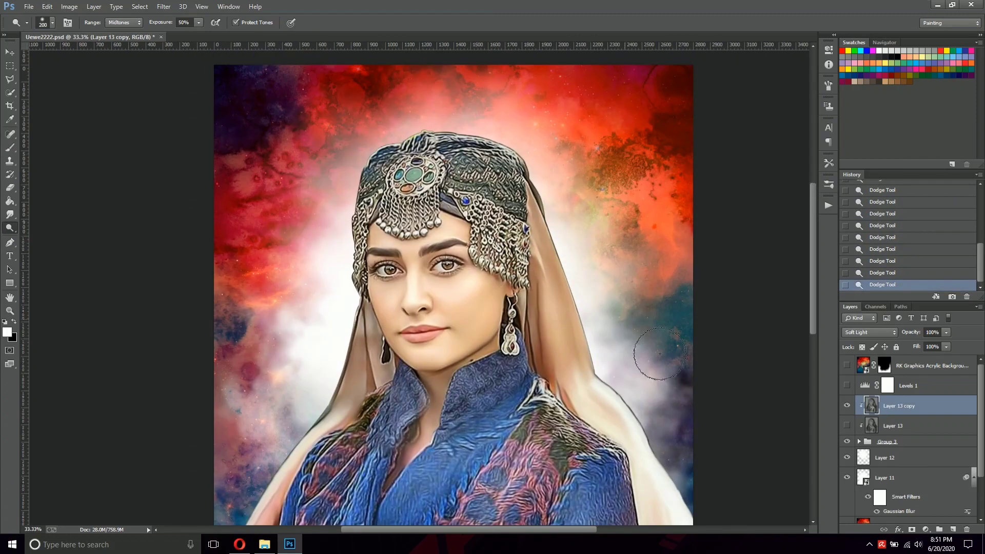
pyautogui.keyDown('alt'); pyautogui.rightClick(418, 324); pyautogui.keyUp('alt')
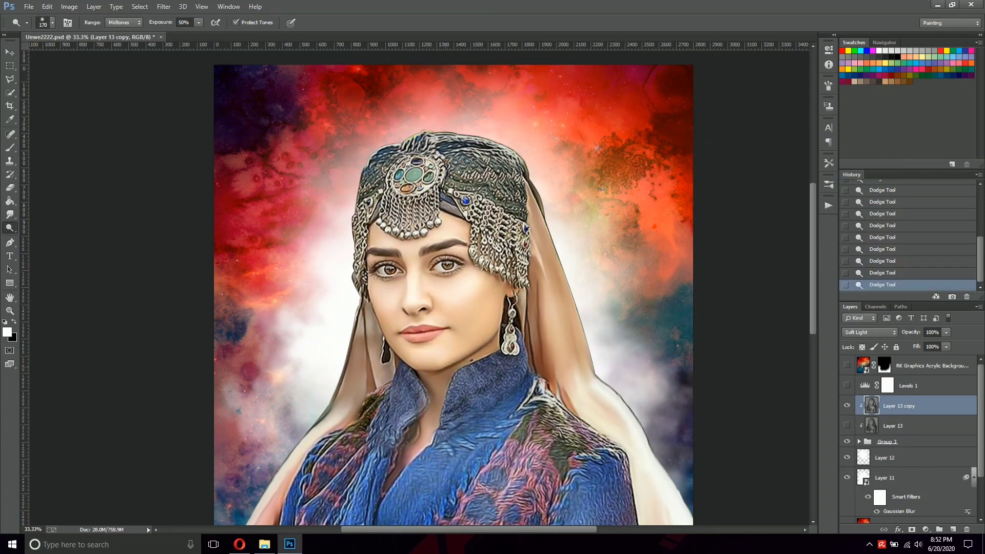
pyautogui.keyDown('alt'); pyautogui.rightClick(435, 327); pyautogui.keyUp('alt')
pyautogui.moveTo(486, 333); pyautogui.dragTo(484, 341)
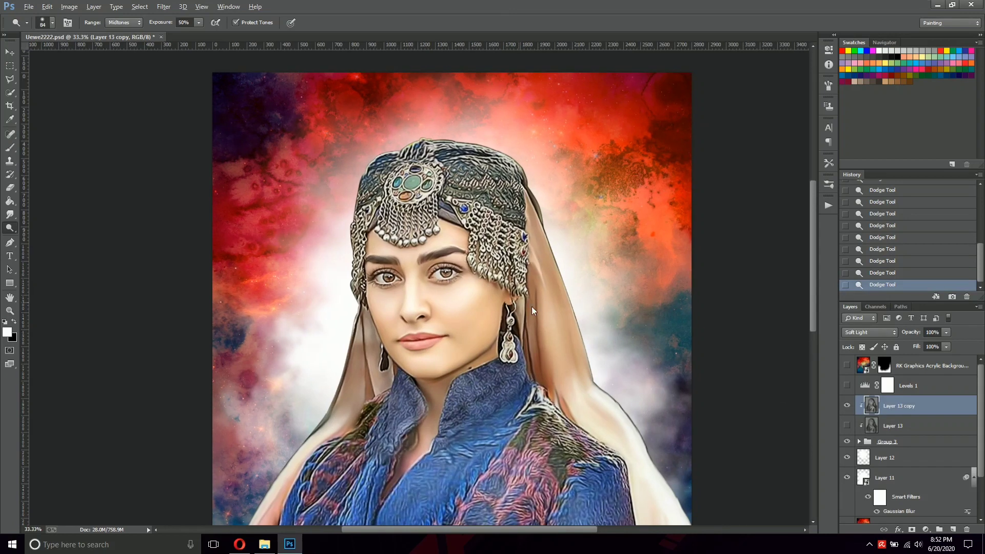
pyautogui.hotkey('ctrl', '-')
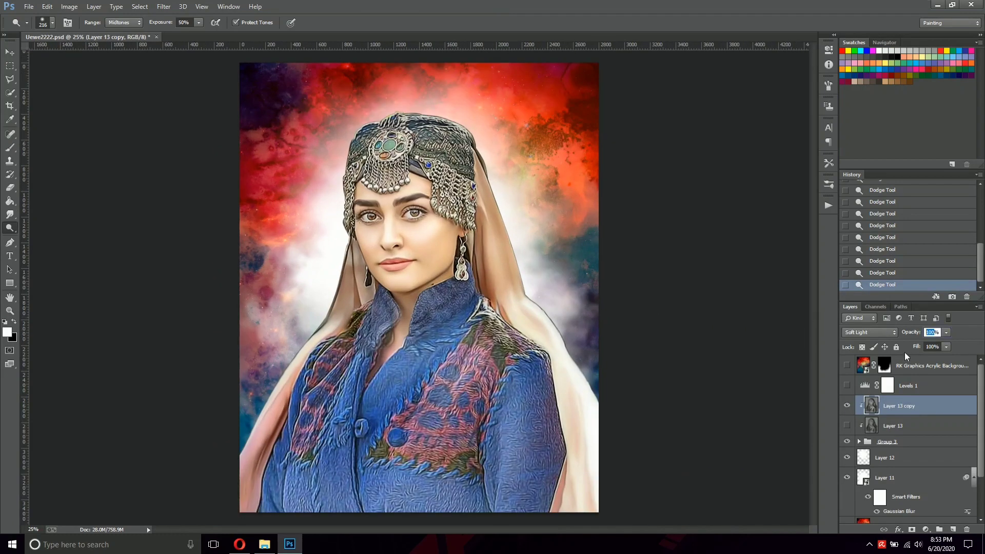
# Step: Show Levels 1 and clip it to the portrait, undoing a stamped copy and a regrouping attempt
pyautogui.click(847, 385)
pyautogui.keyDown('alt'); pyautogui.click(853, 394); pyautogui.keyUp('alt')
pyautogui.hotkey('ctrl', 'shift', 'alt', 'e')
pyautogui.rightClick(853, 395)
pyautogui.click(821, 226)
pyautogui.hotkey('ctrl', 'alt', 'z')
pyautogui.hotkey('ctrl', 'alt', 'z')
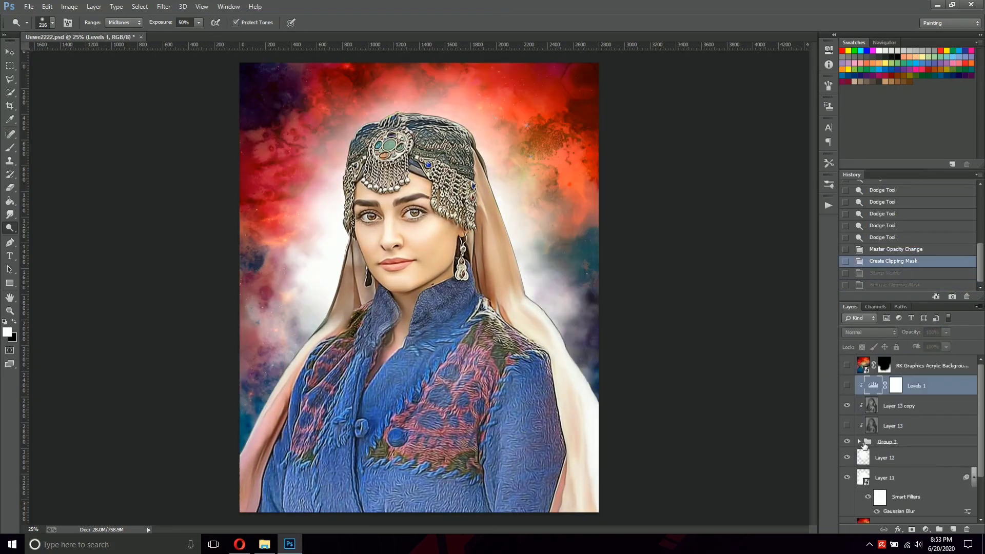
pyautogui.click(859, 441)
pyautogui.moveTo(903, 405); pyautogui.dragTo(895, 449)
pyautogui.rightClick(902, 416)
pyautogui.click(891, 293)
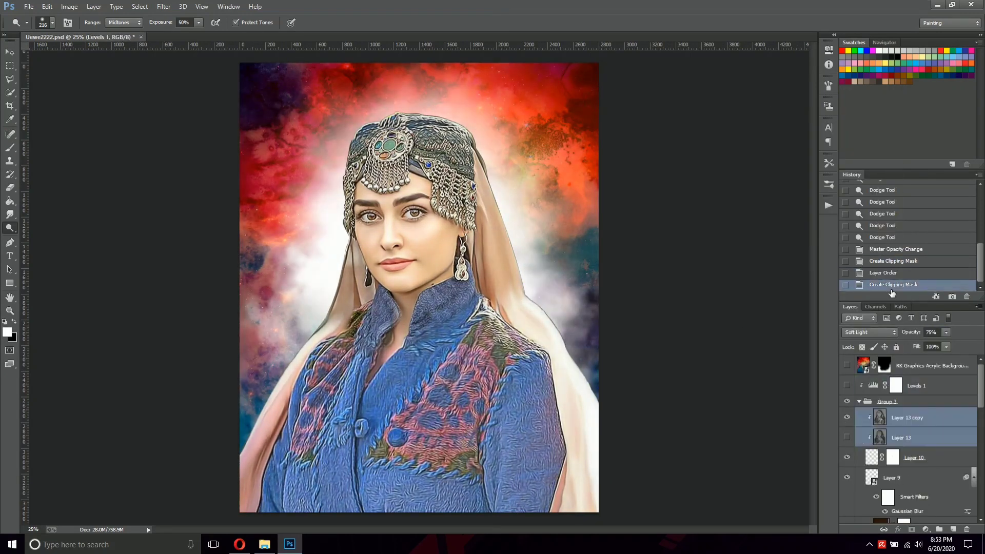
pyautogui.hotkey('ctrl', 'alt', 'z')
pyautogui.hotkey('ctrl', 'alt', 'z')
# Step: Warm the midtones, nudge shadows red-green and highlights cyan, then clip a Brightness/Contrast layer (-7/-5)
pyautogui.doubleClick(872, 385)
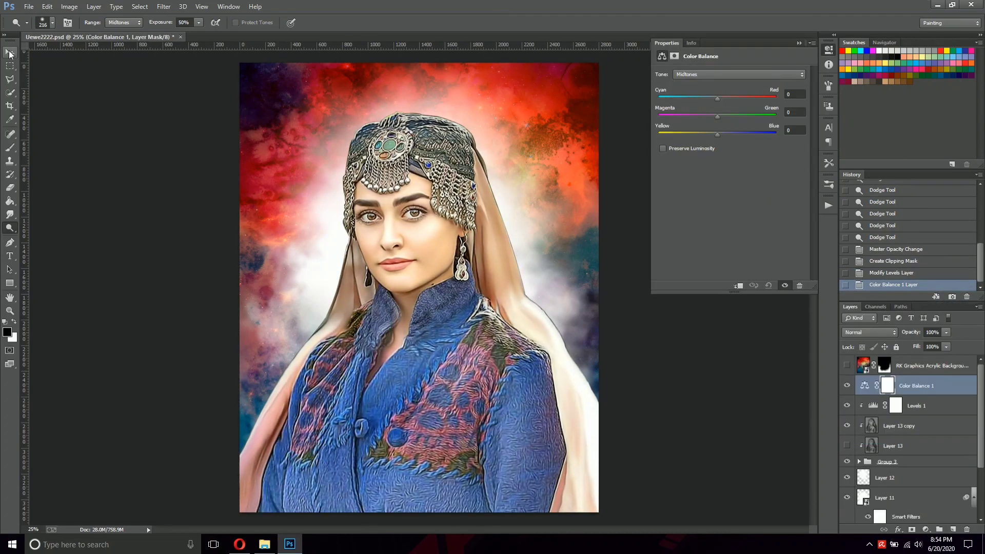
pyautogui.moveTo(716, 96); pyautogui.dragTo(723, 98)
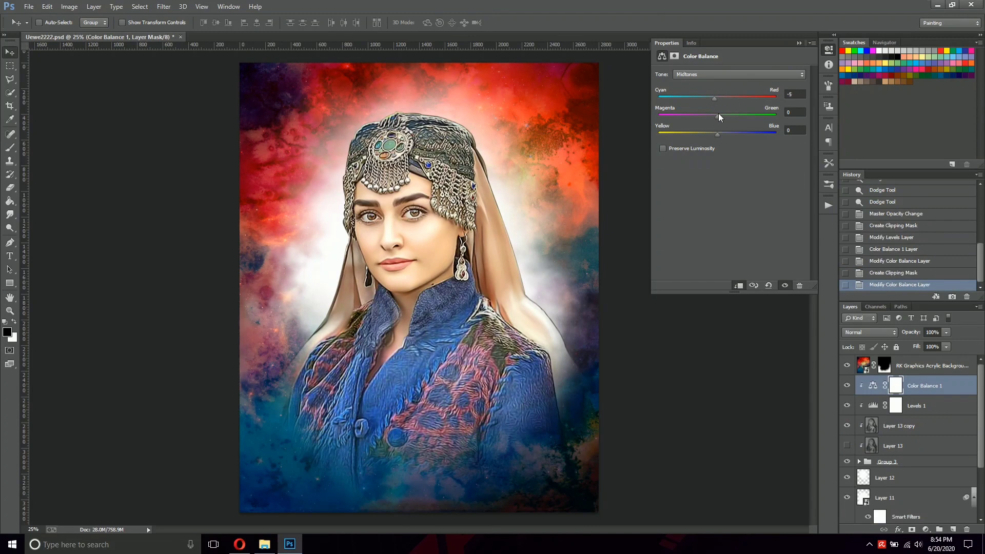
pyautogui.hotkey('alt', '1')
pyautogui.moveTo(720, 116)
pyautogui.mouseDown()
pyautogui.moveTo(713, 98)
pyautogui.moveTo(714, 136)
pyautogui.mouseUp()
pyautogui.click(722, 76)
pyautogui.click(720, 95)
pyautogui.click(923, 529)
pyautogui.click(866, 348)
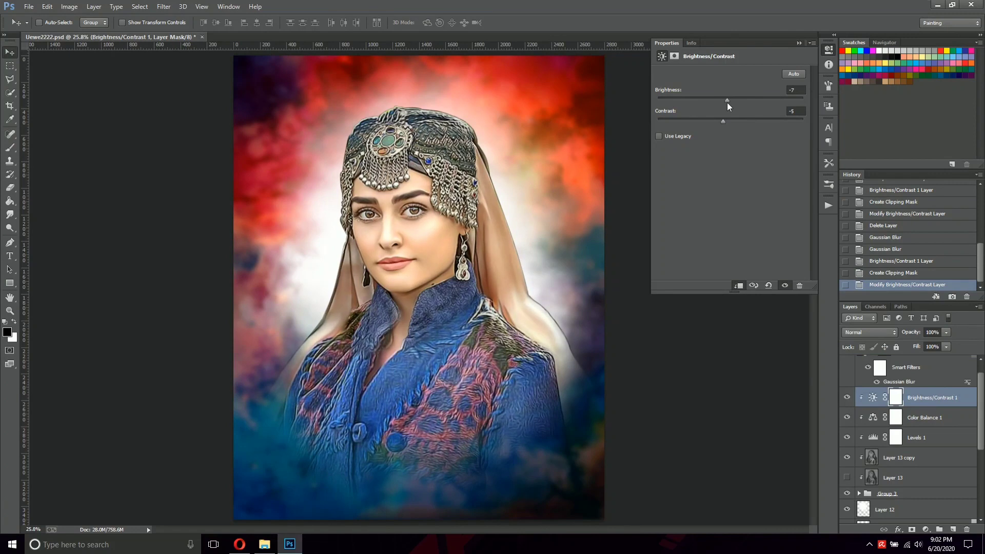
# Step: Close the adjustment properties and select the acrylic background copy layer
pyautogui.click(799, 43)
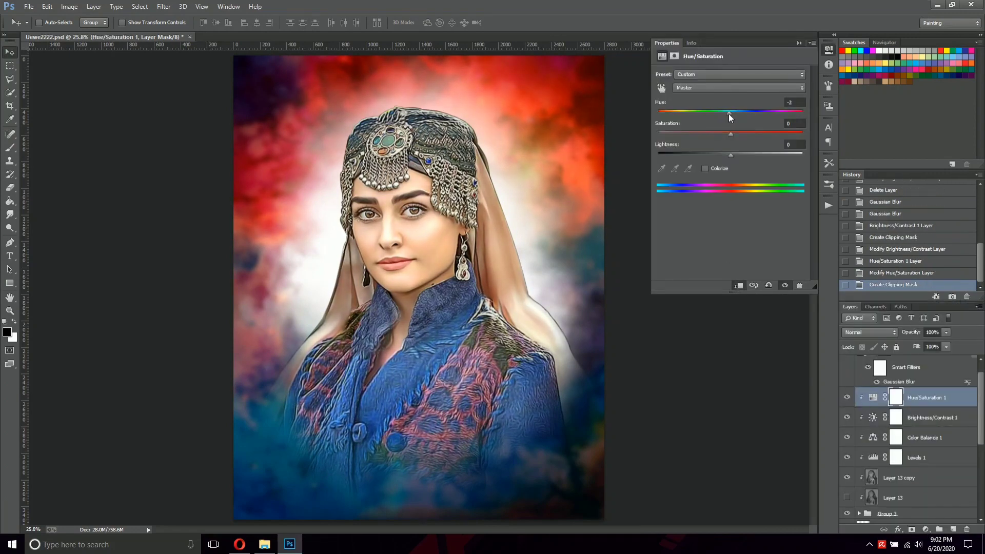
pyautogui.click(799, 42)
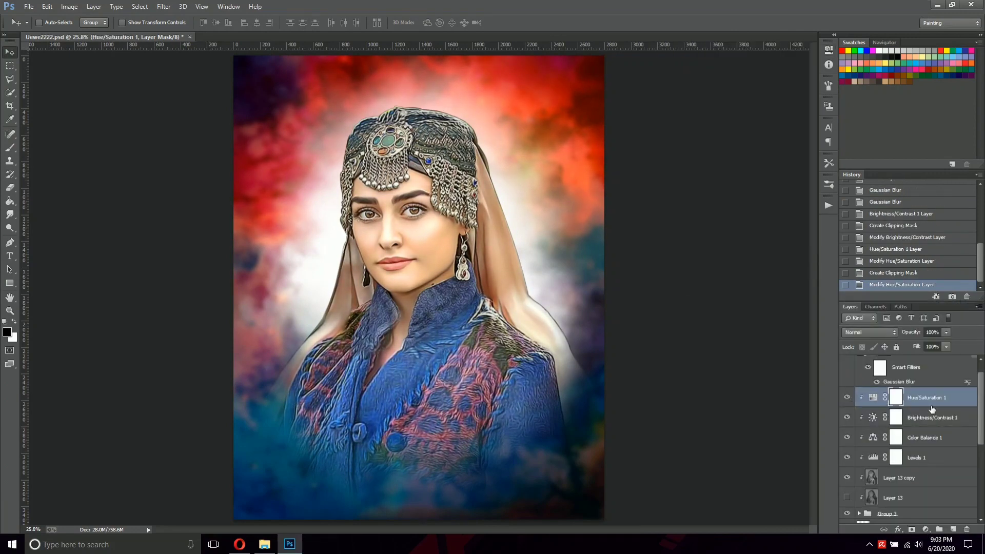
pyautogui.scroll(1, 981, 400)
pyautogui.click(923, 365)
pyautogui.scroll(-5, 853, 450)
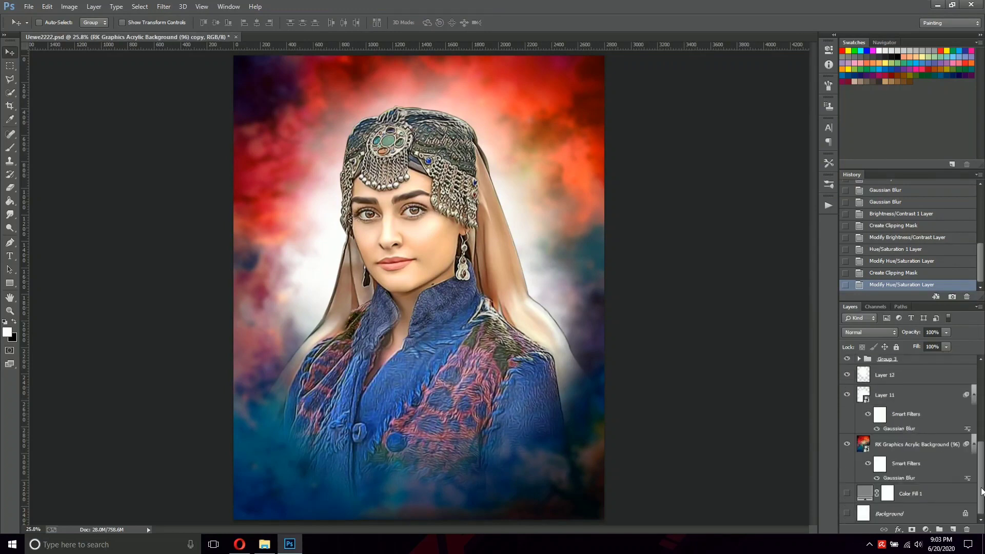
# Step: Free-transform Layers 11 and 12 to move the white glow behind the woman
pyautogui.hotkey('ctrl', 't')
pyautogui.press('Return')
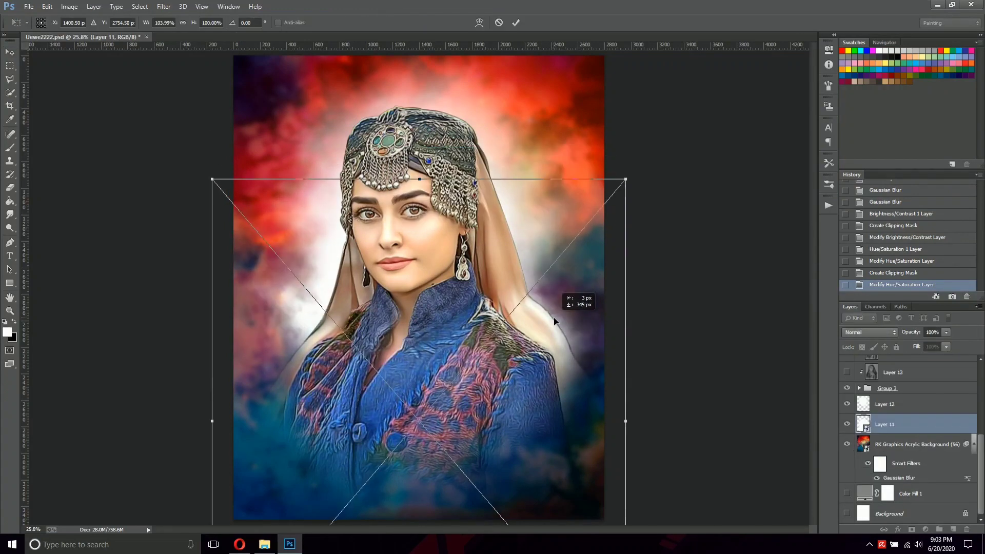
pyautogui.moveTo(600, 274); pyautogui.dragTo(528, 314)
pyautogui.press('Return')
pyautogui.hotkey('ctrl', 'z')
pyautogui.hotkey('alt', ']')
pyautogui.hotkey('ctrl', 't')
pyautogui.moveTo(565, 220); pyautogui.dragTo(537, 196)
pyautogui.press('Return')
pyautogui.hotkey('ctrl', 't')
pyautogui.moveTo(590, 349); pyautogui.dragTo(564, 324)
pyautogui.press('Return')
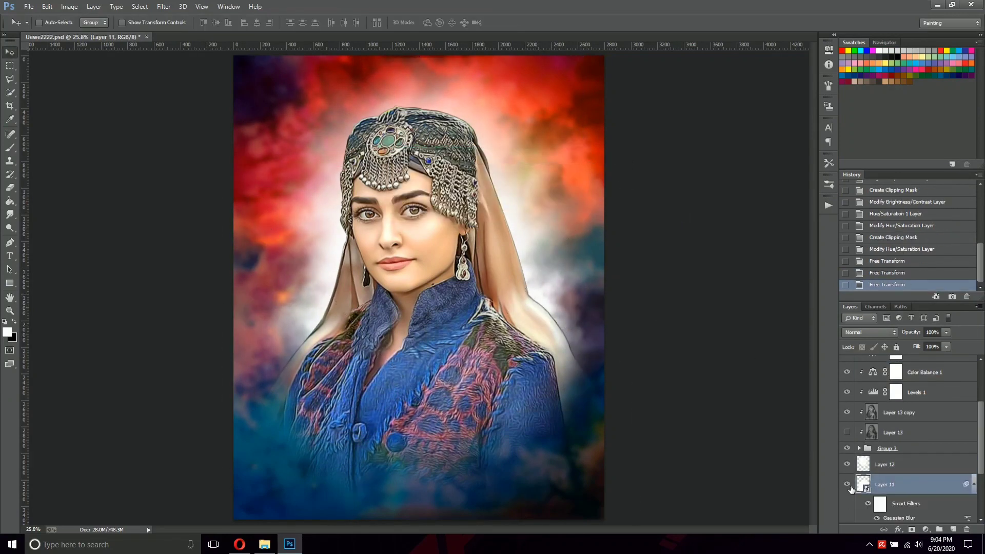
# Step: Add two clipped Hue/Saturation layers to the acrylic background, shifting its hue toward pink
pyautogui.scroll(3, 899, 369)
pyautogui.click(926, 529)
pyautogui.click(872, 405)
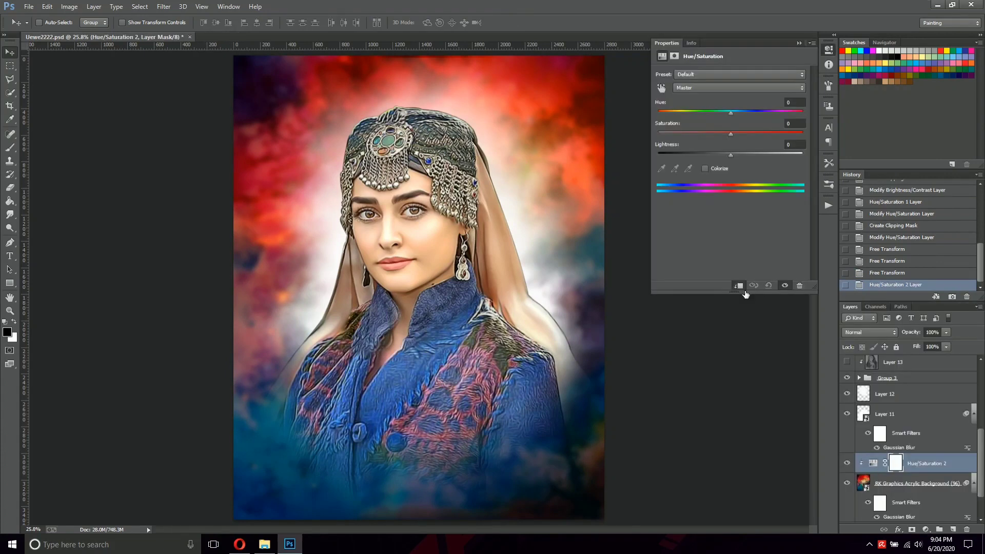
pyautogui.hotkey('ctrl', 'alt', 'g')
pyautogui.moveTo(730, 113); pyautogui.dragTo(712, 117)
pyautogui.click(926, 529)
pyautogui.click(872, 406)
pyautogui.hotkey('ctrl', 'alt', 'g')
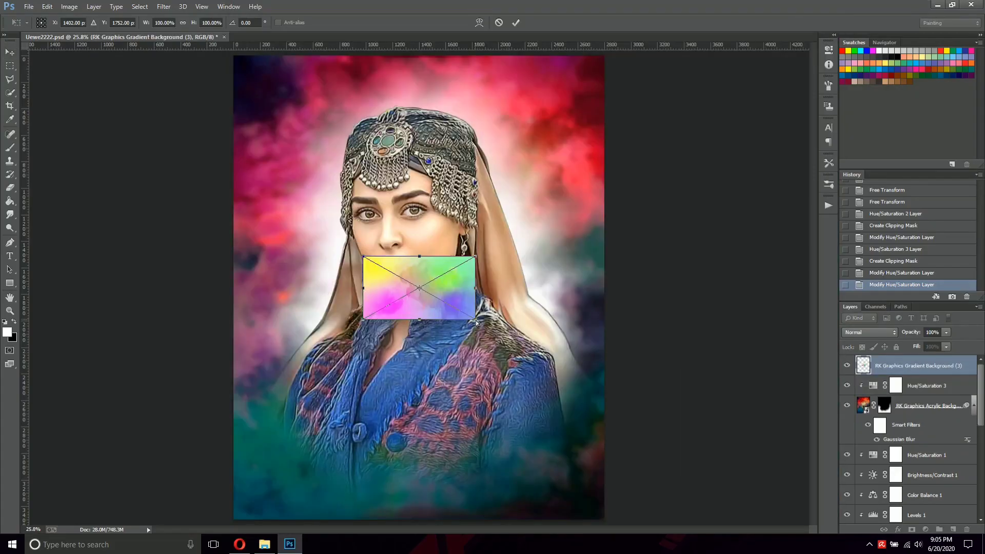
# Step: Rotate the rainbow gradient 90° clockwise and scale it to cover the canvas
pyautogui.rightClick(422, 275)
pyautogui.click(451, 406)
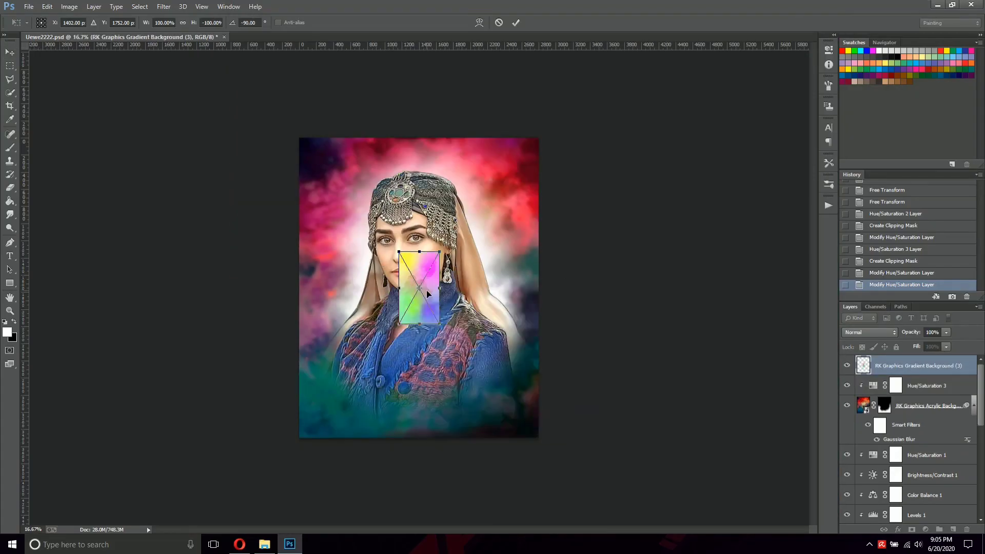
pyautogui.moveTo(450, 344); pyautogui.dragTo(506, 440)
pyautogui.moveTo(506, 288); pyautogui.dragTo(544, 296)
pyautogui.press('Return')
pyautogui.click(870, 332)
# Step: Set the gradient to Soft Light and apply a Gaussian Blur
pyautogui.click(856, 331)
pyautogui.click(852, 199)
pyautogui.click(139, 6)
pyautogui.click(177, 17)
pyautogui.press('Return')
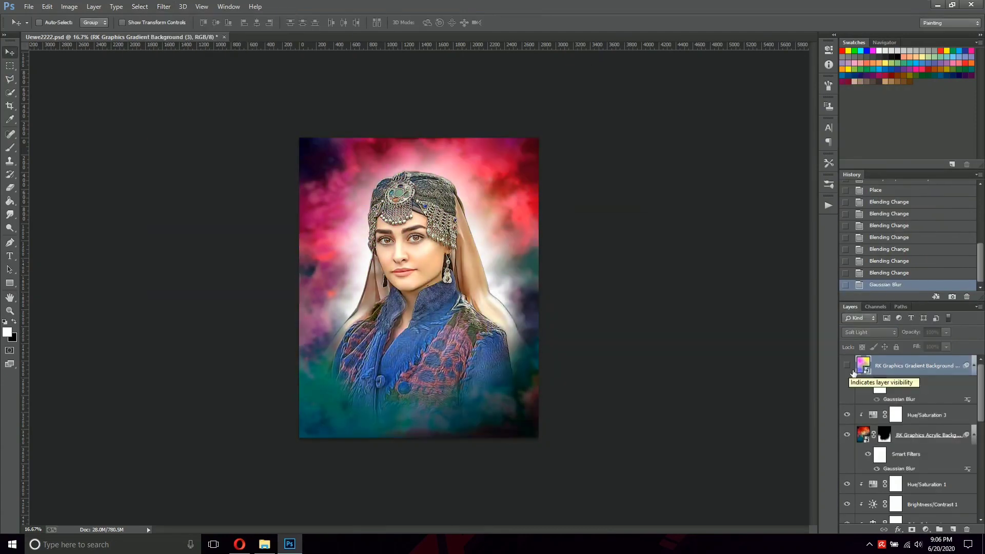
# Step: Add a black mask and paint white to reveal the gradient at the corners and around the coat
pyautogui.keyDown('alt'); pyautogui.click(911, 529); pyautogui.keyUp('alt')
pyautogui.click(10, 147)
pyautogui.press('x')
pyautogui.moveTo(339, 169); pyautogui.dragTo(390, 164)
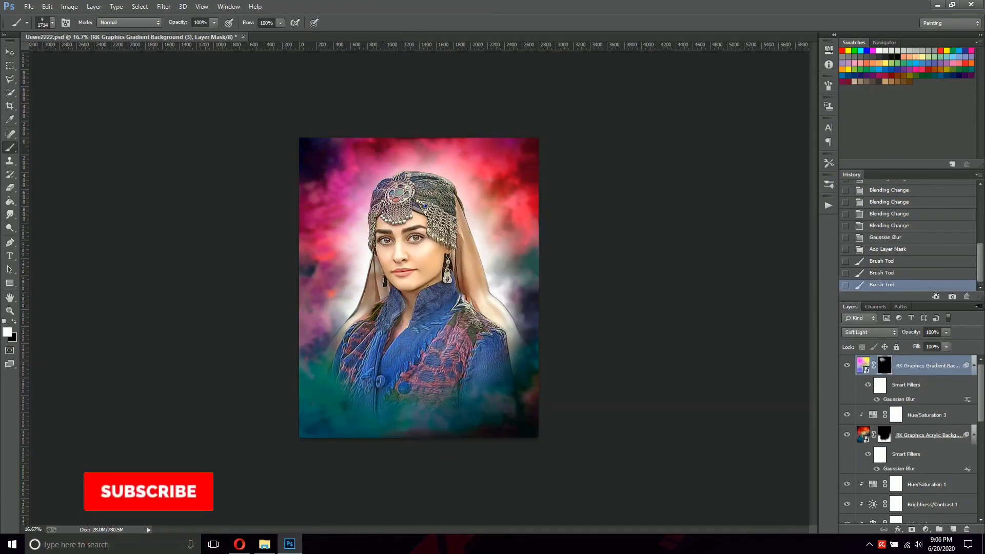
pyautogui.moveTo(600, 374)
pyautogui.mouseDown()
pyautogui.moveTo(604, 401)
pyautogui.moveTo(513, 267)
pyautogui.mouseUp()
pyautogui.moveTo(580, 266); pyautogui.dragTo(468, 183)
pyautogui.moveTo(589, 461); pyautogui.dragTo(441, 377)
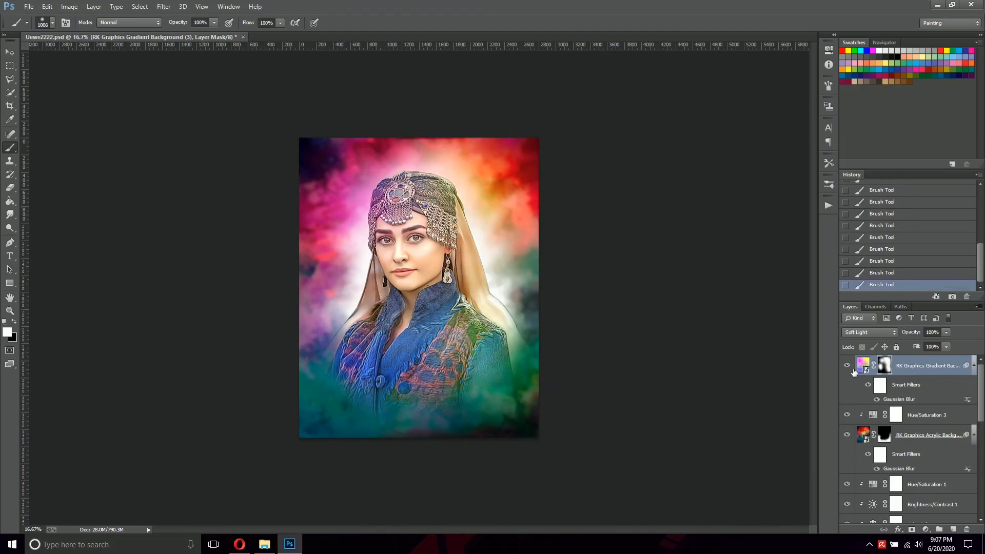
pyautogui.press('x')
pyautogui.hotkey('ctrl', '+')
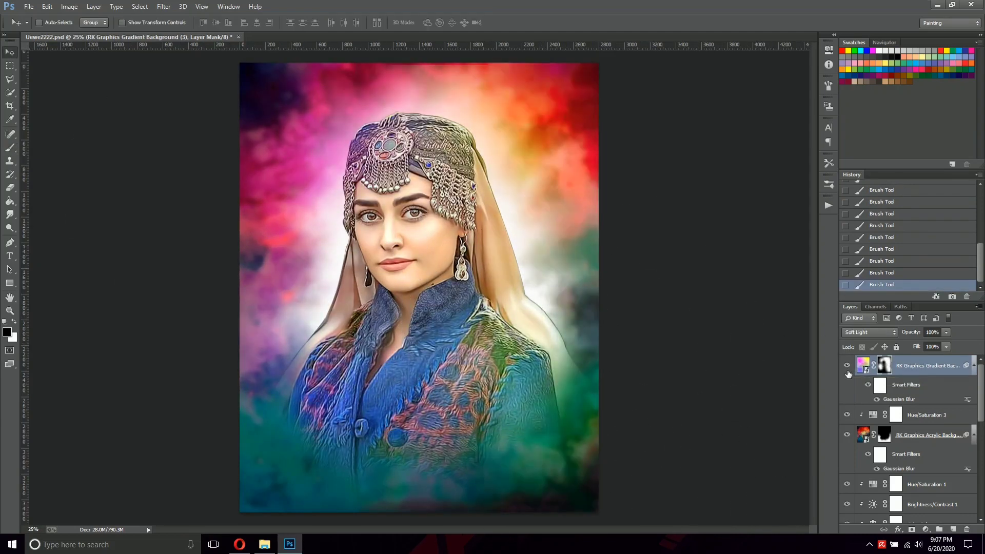
# Step: Duplicate the Soft Light gradient layer and free-transform the copy
pyautogui.hotkey('ctrl', 'j')
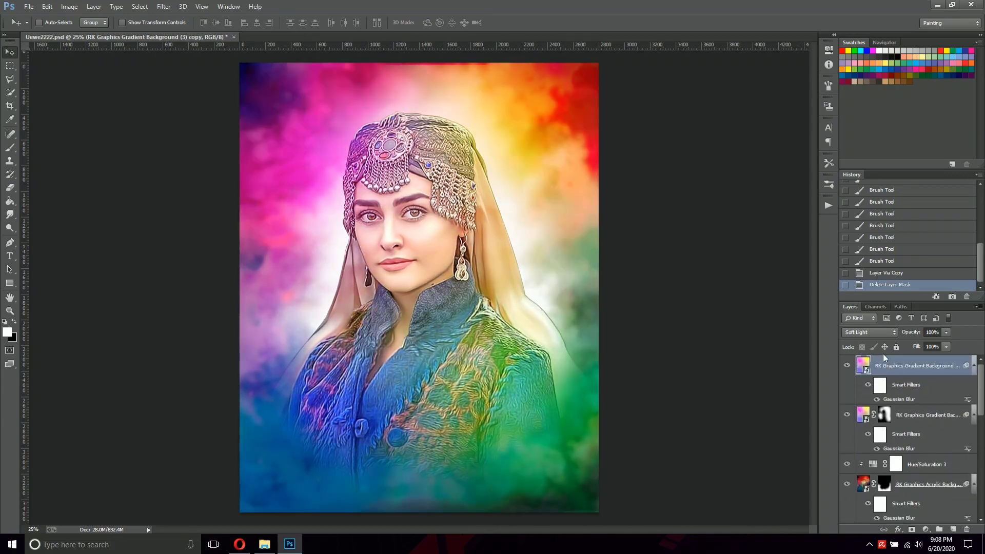
pyautogui.hotkey('ctrl', 't')
pyautogui.press('Return')
pyautogui.press('x')
pyautogui.click(615, 477)
pyautogui.hotkey('ctrl', 't')
pyautogui.press('Return')
pyautogui.press('Return')
# Step: Paint white on the copy's mask with a large brush to reveal colour around the figure
pyautogui.press('b')
pyautogui.moveTo(267, 461); pyautogui.dragTo(307, 359)
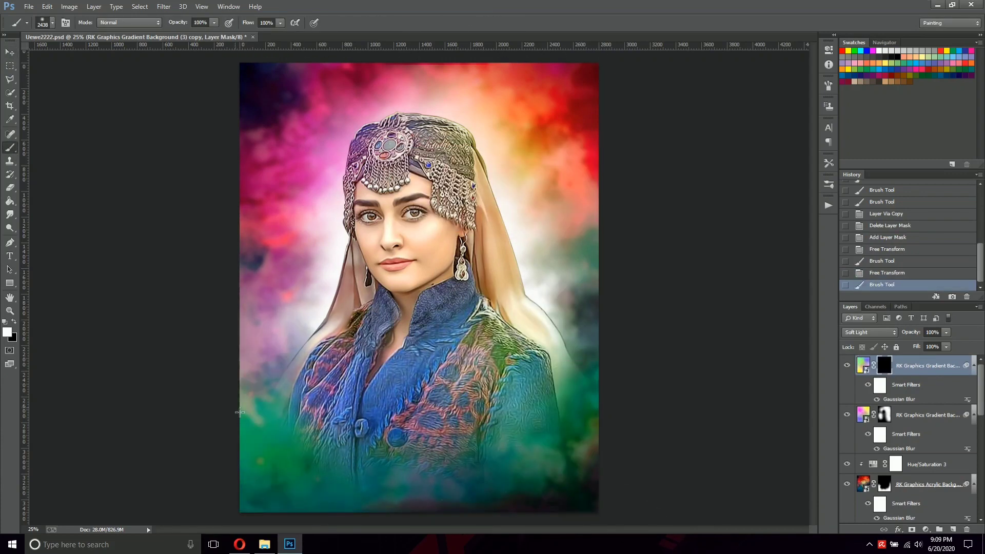
pyautogui.moveTo(564, 256); pyautogui.dragTo(667, 359)
pyautogui.moveTo(308, 308); pyautogui.dragTo(517, 472)
pyautogui.hotkey('ctrl', 'z')
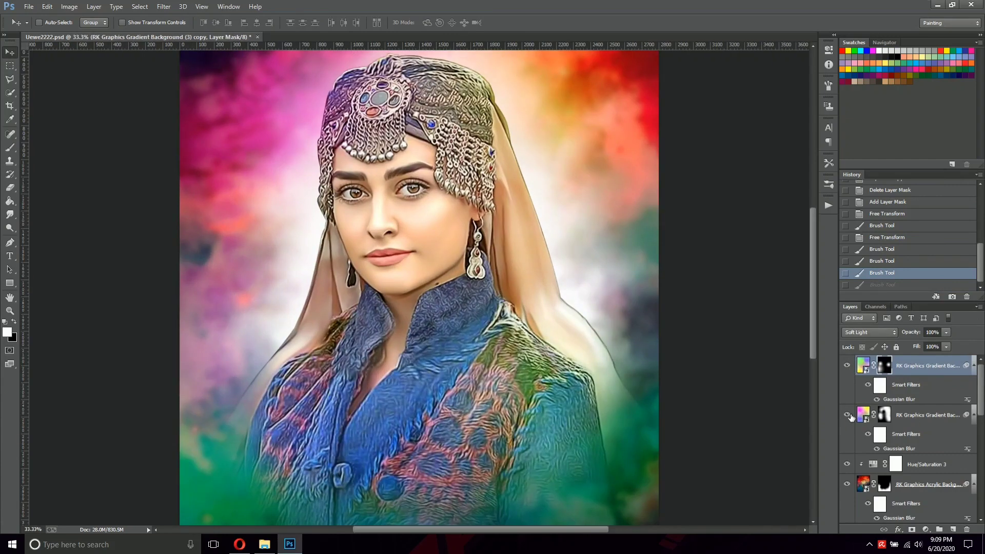
pyautogui.hotkey('ctrl', 'z')
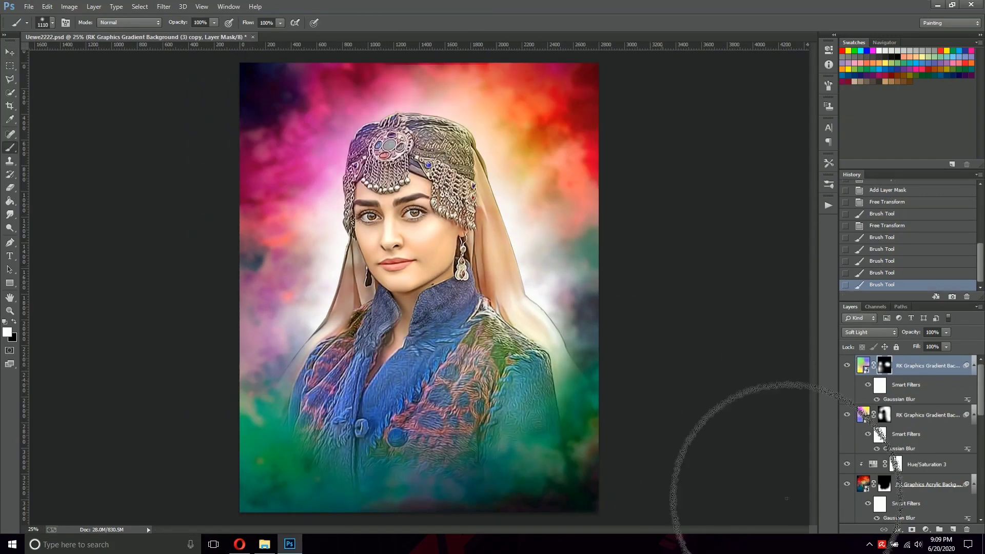
pyautogui.press('[')
pyautogui.press('[')
pyautogui.press('[')
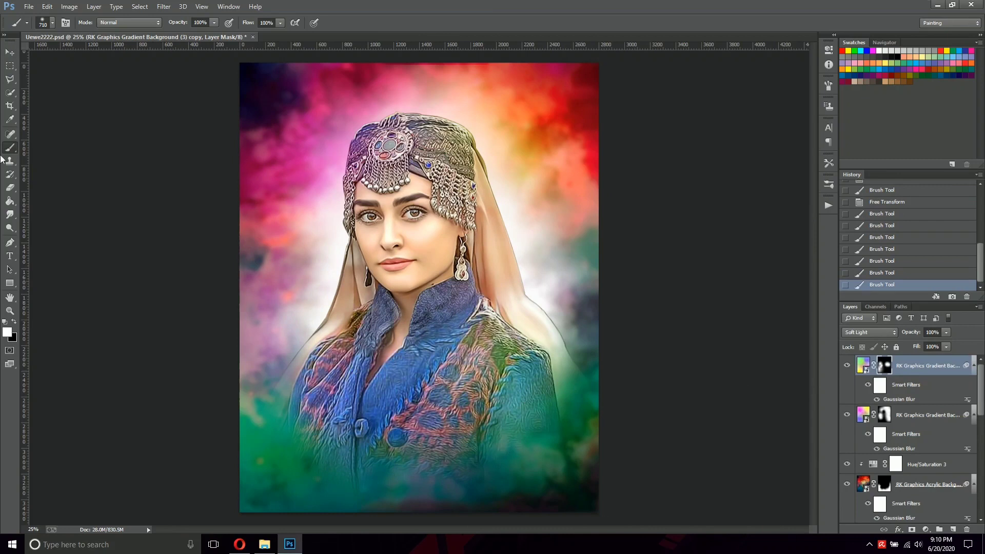
pyautogui.click(913, 428)
pyautogui.click(923, 365)
# Step: Set the gradient copy to 75% opacity and retune the acrylic background's Gaussian Blur
pyautogui.press('7')
pyautogui.press('5')
pyautogui.scroll(-5, 978, 507)
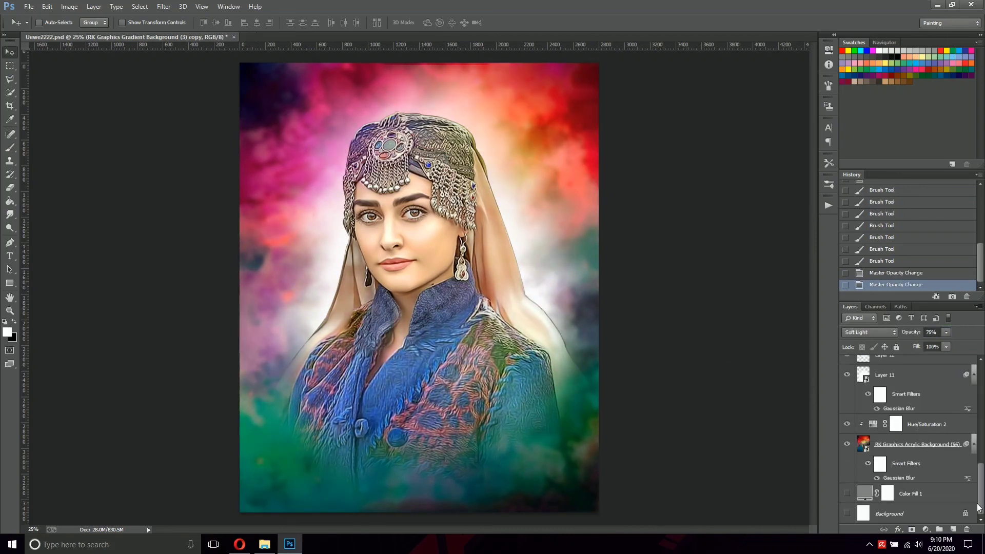
pyautogui.doubleClick(908, 478)
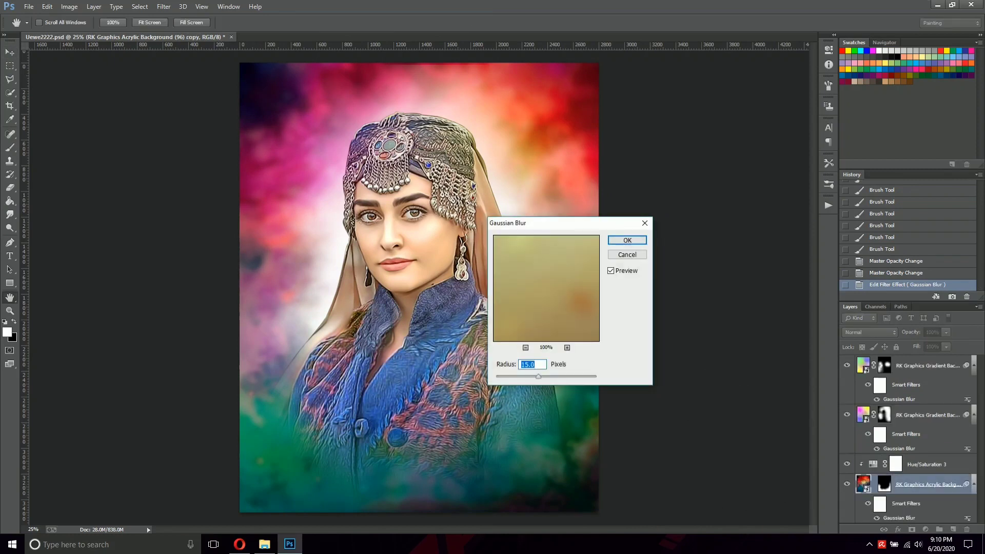
# Step: Try scaling the acrylic background and revert it, then group all layers into Group 4 and duplicate it
pyautogui.hotkey('ctrl', 't')
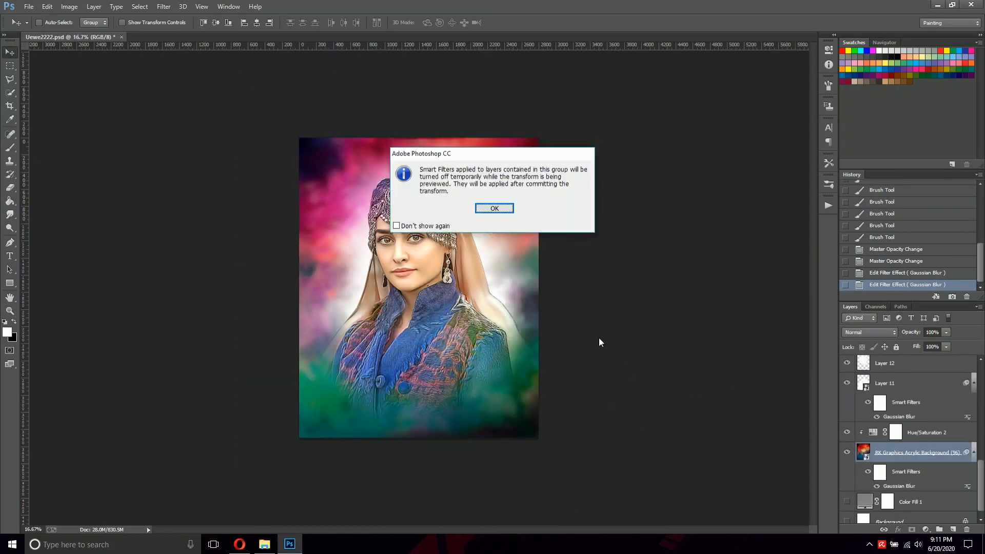
pyautogui.press('Return')
pyautogui.moveTo(547, 445); pyautogui.dragTo(552, 450)
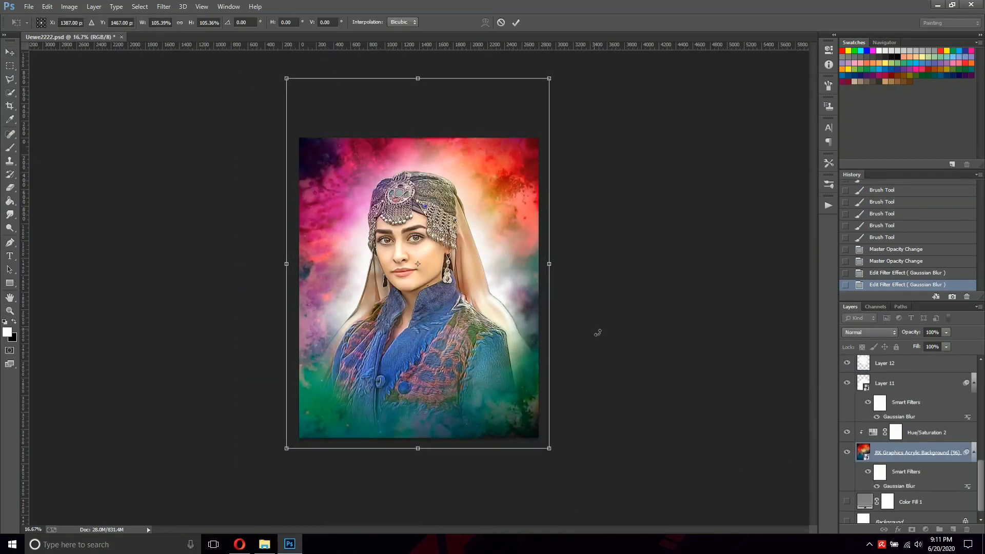
pyautogui.press('Return')
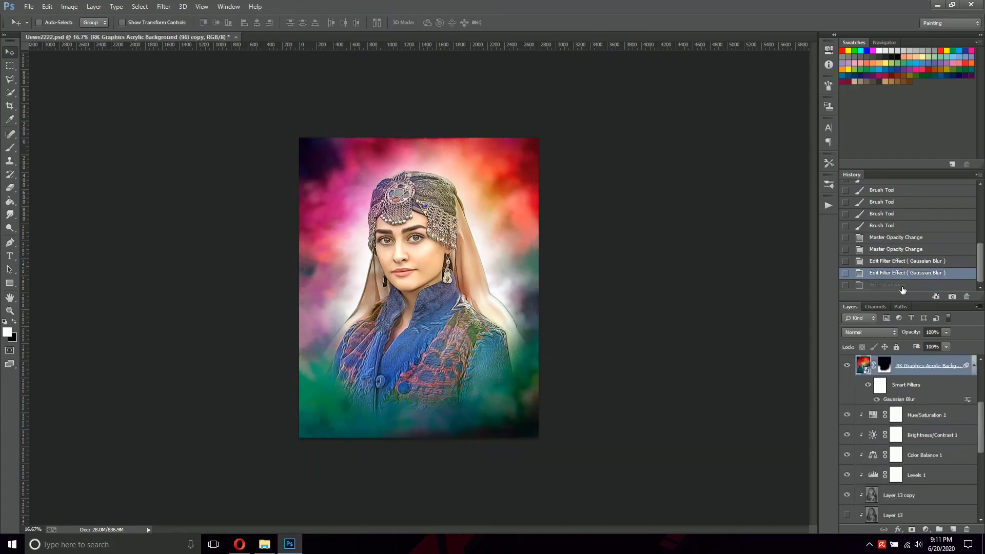
pyautogui.click(890, 272)
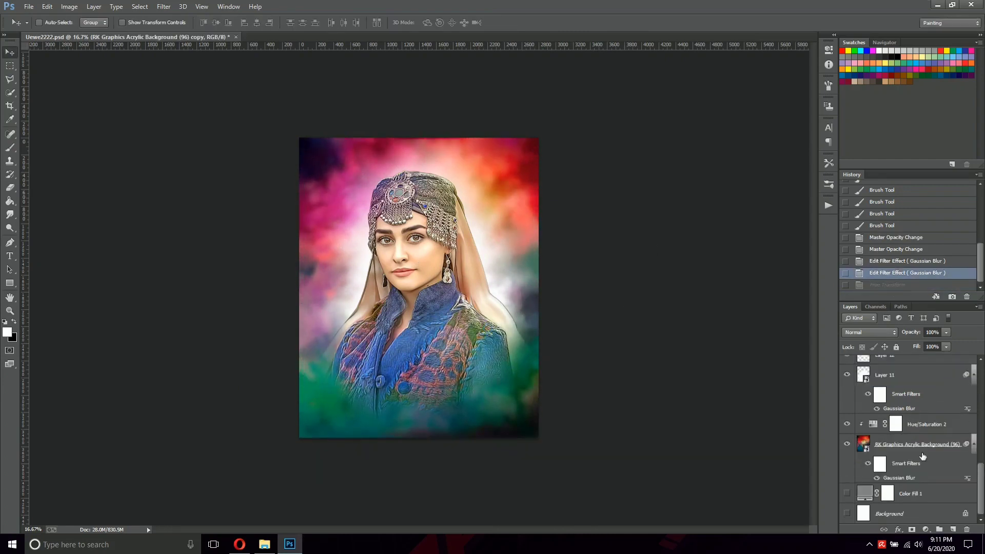
pyautogui.hotkey('ctrl', 'g')
pyautogui.hotkey('ctrl', 'j')
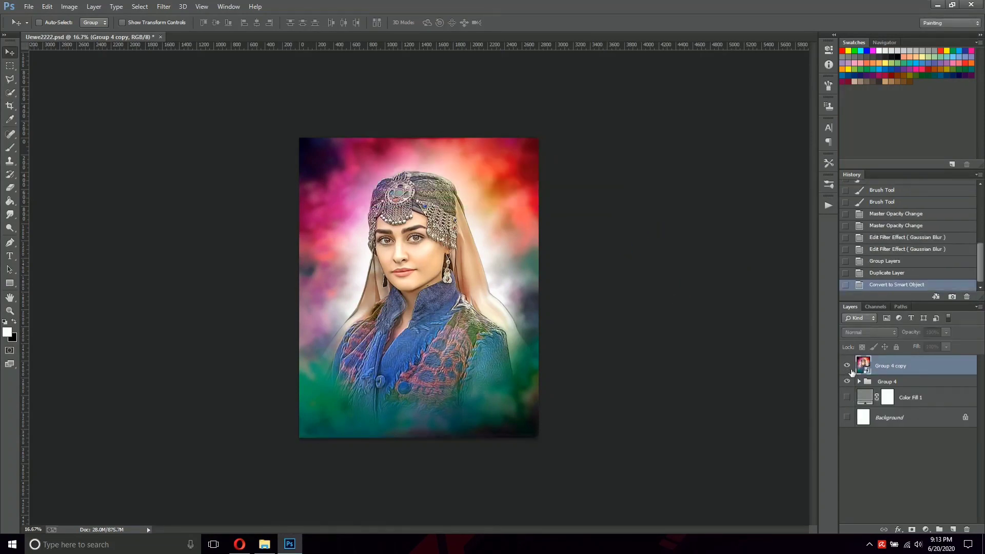
# Step: Merge Group 4 copy into Layer 14 and convert it to a smart object
pyautogui.hotkey('ctrl', 'z')
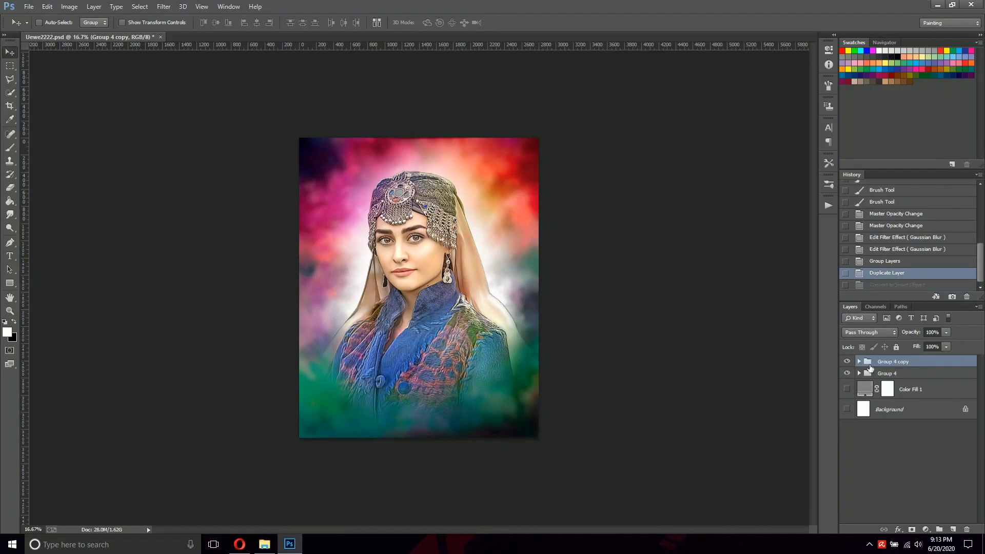
pyautogui.click(952, 529)
pyautogui.hotkey('ctrl', 'e')
pyautogui.rightClick(886, 366)
# Step: In Camera Raw, cool the image and raise contrast, clarity and dehaze in Basic
pyautogui.click(764, 189)
pyautogui.click(163, 6)
pyautogui.click(190, 66)
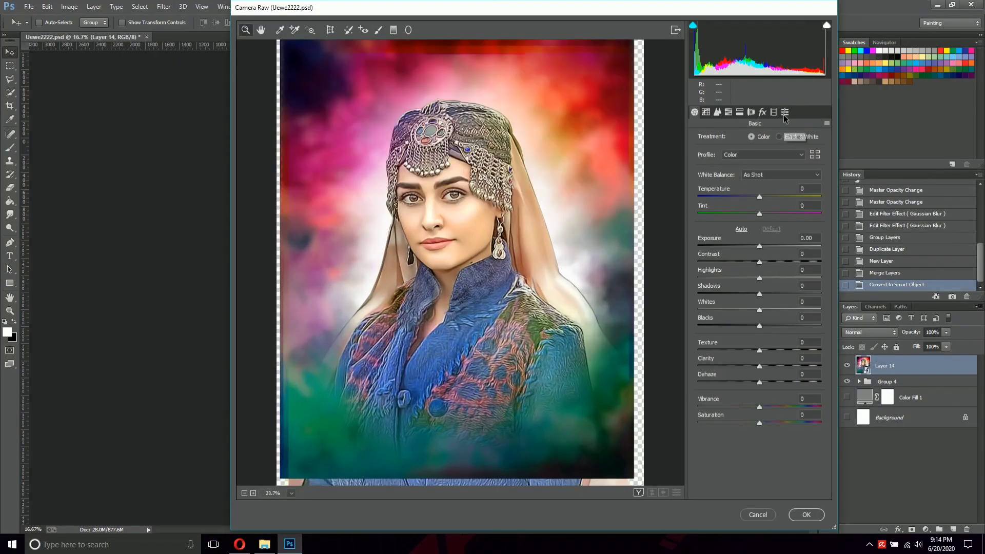
pyautogui.click(784, 112)
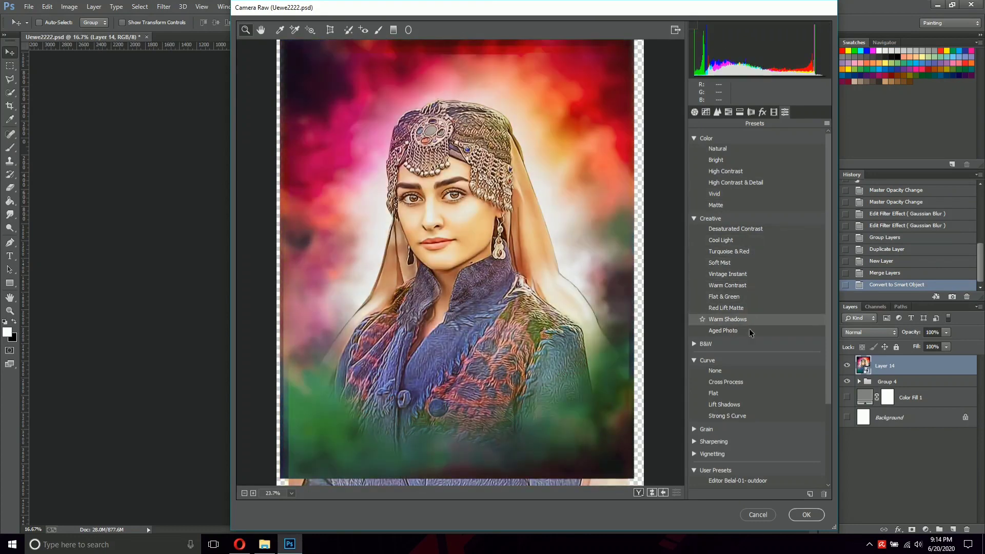
pyautogui.scroll(-5, 744, 400)
pyautogui.scroll(5, 743, 439)
pyautogui.click(694, 112)
pyautogui.moveTo(759, 197); pyautogui.dragTo(753, 214)
pyautogui.moveTo(759, 262)
pyautogui.mouseDown()
pyautogui.moveTo(768, 263)
pyautogui.moveTo(756, 310)
pyautogui.mouseUp()
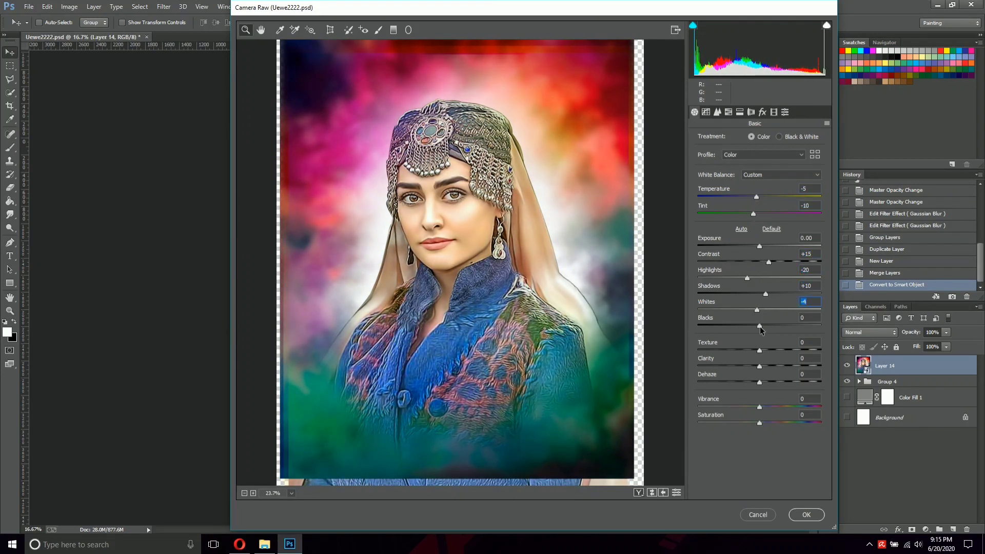
pyautogui.moveTo(759, 366)
pyautogui.mouseDown()
pyautogui.moveTo(769, 365)
pyautogui.moveTo(762, 423)
pyautogui.mouseUp()
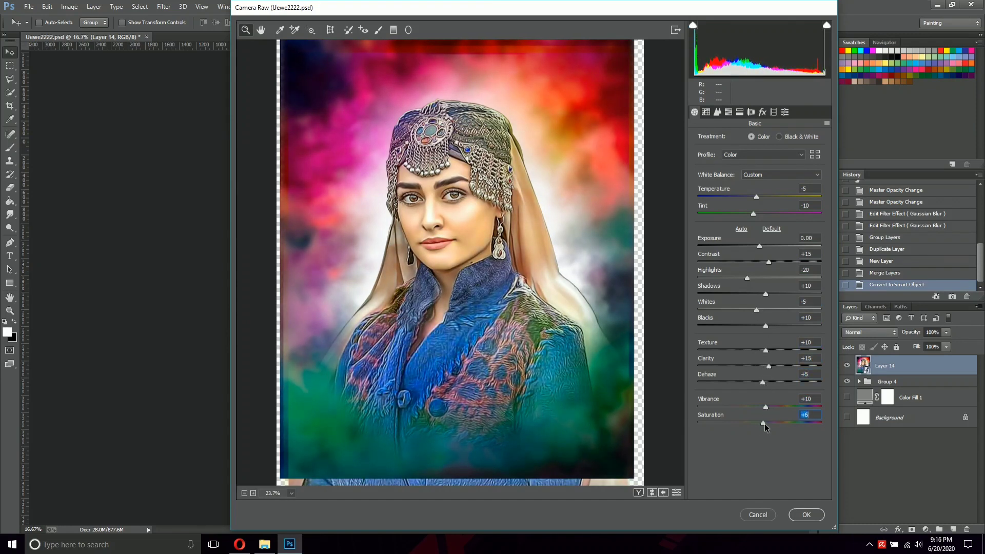
# Step: Pull down the tone curve's highlights and add luminance and colour noise reduction
pyautogui.click(706, 111)
pyautogui.moveTo(761, 300); pyautogui.dragTo(756, 316)
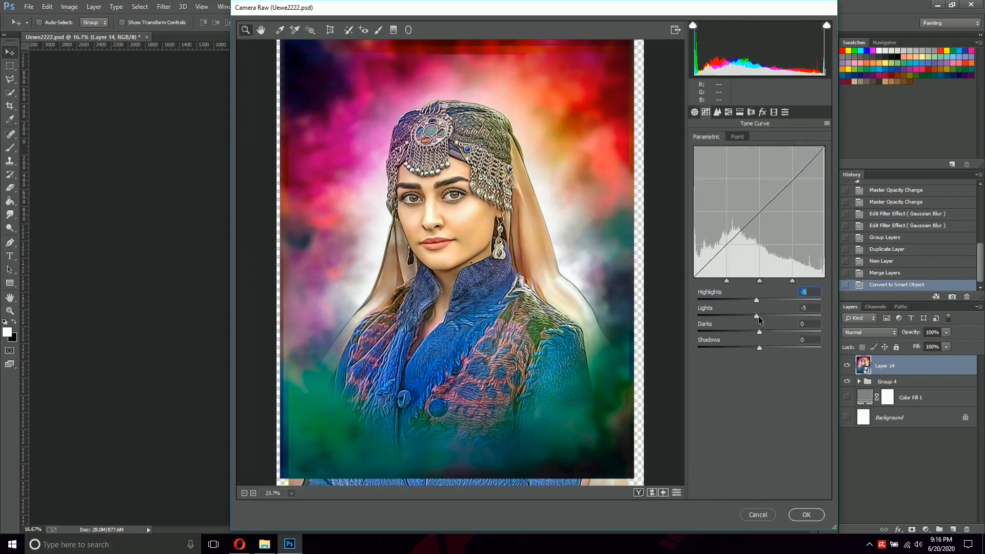
pyautogui.moveTo(760, 332); pyautogui.dragTo(762, 333)
pyautogui.click(716, 112)
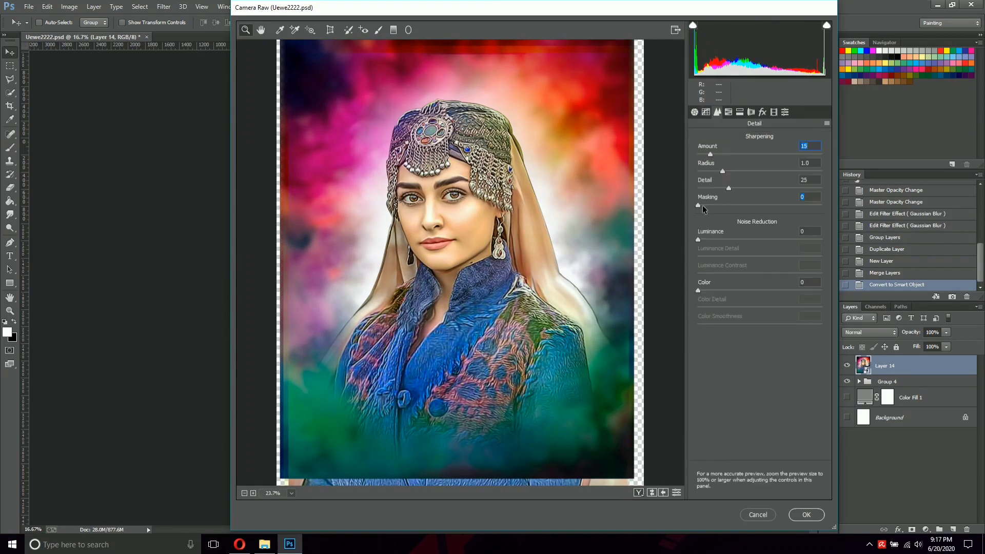
pyautogui.moveTo(711, 241); pyautogui.dragTo(717, 241)
pyautogui.moveTo(698, 273); pyautogui.dragTo(719, 290)
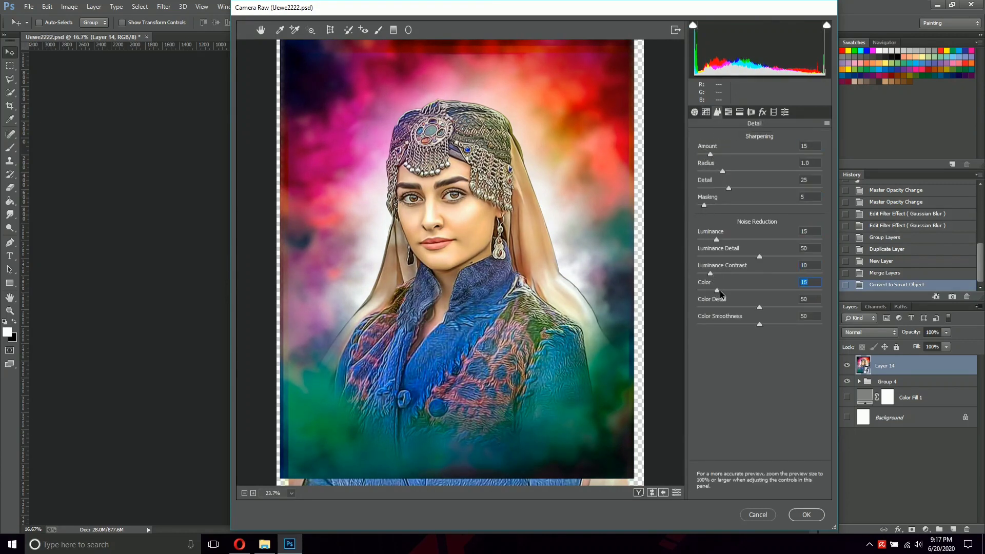
# Step: Shift the orange hue to -8 in HSL and apply the Camera Raw grade
pyautogui.hotkey('ctrl', 'alt', '4')
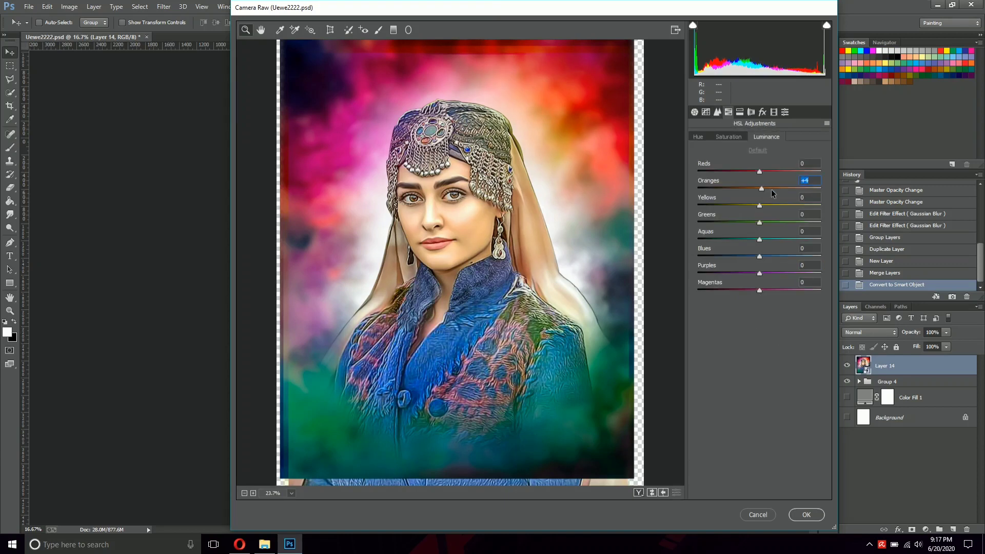
pyautogui.click(724, 136)
pyautogui.click(697, 137)
pyautogui.moveTo(759, 188); pyautogui.dragTo(756, 188)
pyautogui.hotkey('ctrl', 'alt', '1')
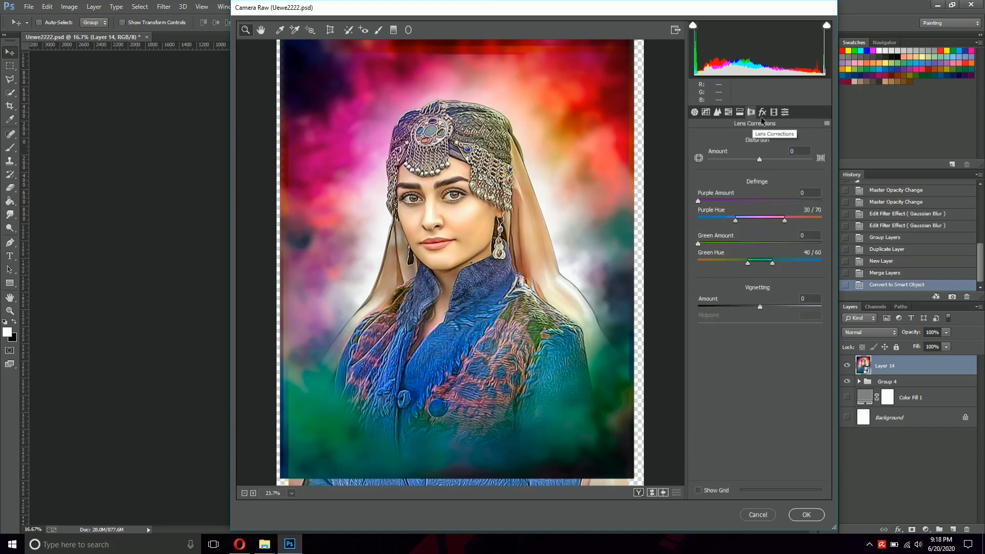
pyautogui.press('Return')
# Step: Add a Color Lookup adjustment layer and preview several lookup tables
pyautogui.hotkey('ctrl', '0')
pyautogui.click(926, 529)
pyautogui.click(877, 458)
pyautogui.press('Down')
pyautogui.press('Down')
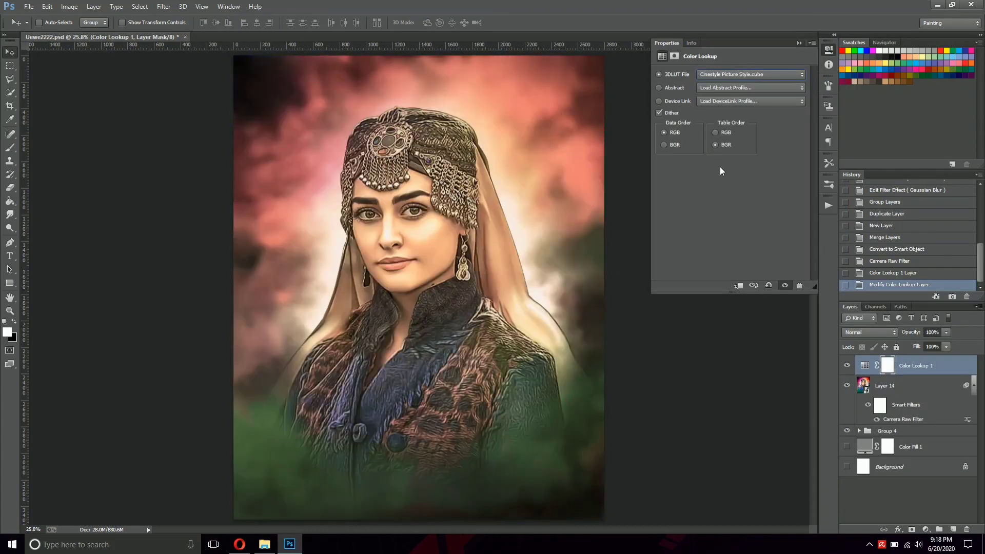
pyautogui.press('Down')
# Step: Try TealOrangePlusContrast and abstract profiles, then settle on a dark blue 3DLUT look
pyautogui.press('Down')
pyautogui.click(749, 74)
pyautogui.click(779, 360)
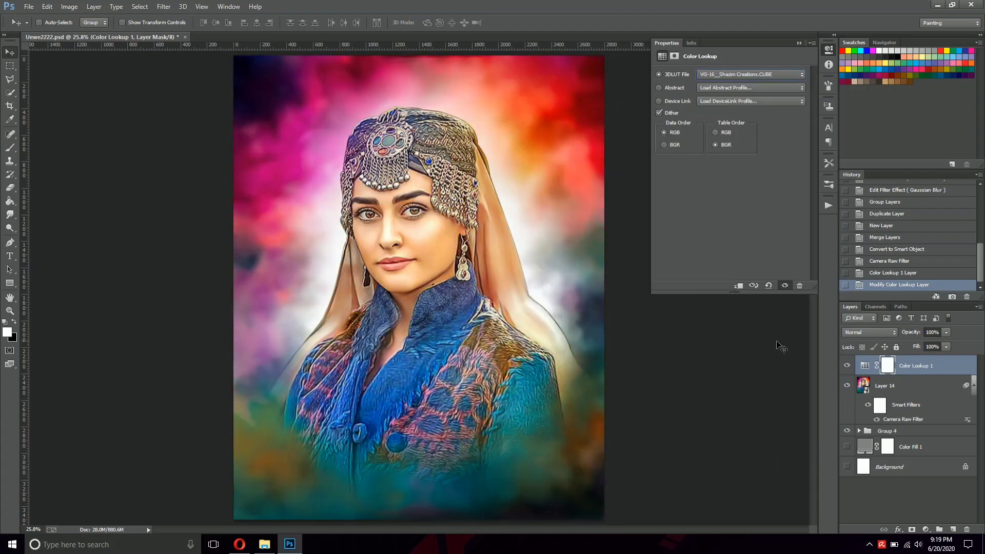
pyautogui.press('Down')
pyautogui.press('Down')
pyautogui.press('Down')
pyautogui.click(734, 88)
pyautogui.click(733, 128)
pyautogui.press('Down')
pyautogui.press('Down')
pyautogui.press('Down')
pyautogui.click(659, 74)
pyautogui.click(748, 75)
pyautogui.press('Return')
# Step: Paint black on the Color Lookup mask to restore the original colours
pyautogui.press('b')
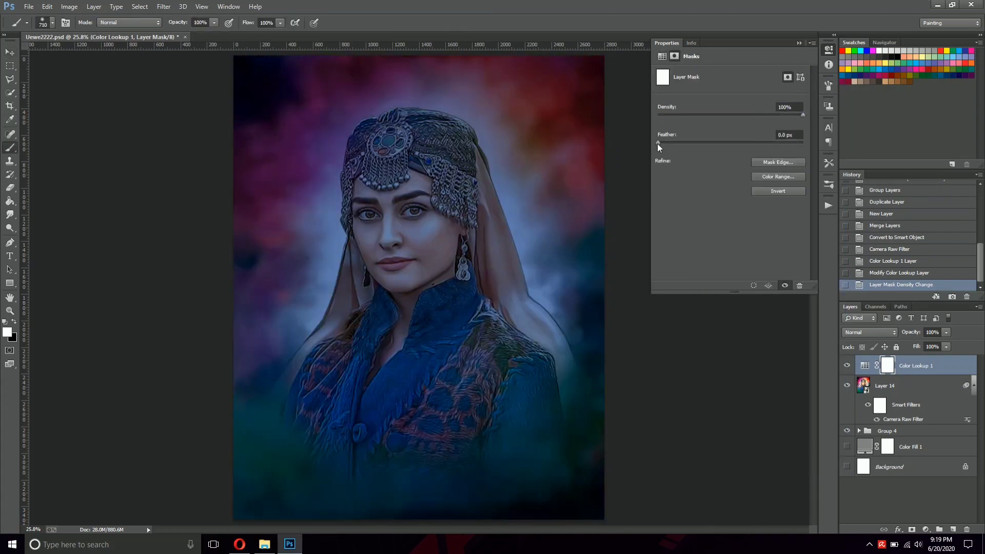
pyautogui.press('x')
pyautogui.moveTo(507, 252)
pyautogui.mouseDown()
pyautogui.moveTo(528, 439)
pyautogui.moveTo(359, 359)
pyautogui.mouseUp()
pyautogui.moveTo(307, 308); pyautogui.dragTo(410, 154)
pyautogui.hotkey('ctrl', '-')
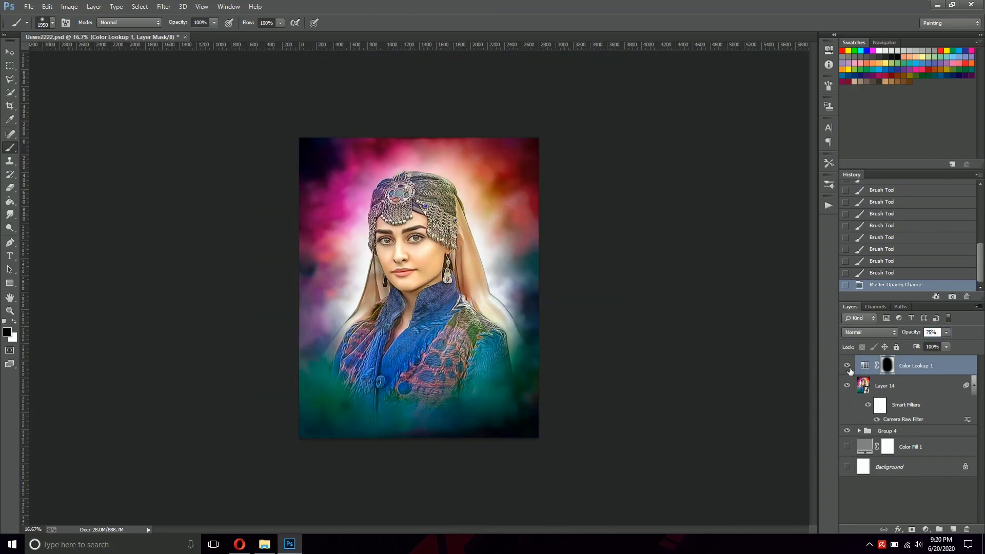
# Step: Add Color Lookup 2 with the Moonlight look, move the mask onto it, and delete Lookup 1
pyautogui.press('v')
pyautogui.click(924, 529)
pyautogui.click(877, 459)
pyautogui.press('Down')
pyautogui.press('Down')
pyautogui.press('Down')
pyautogui.press('Down')
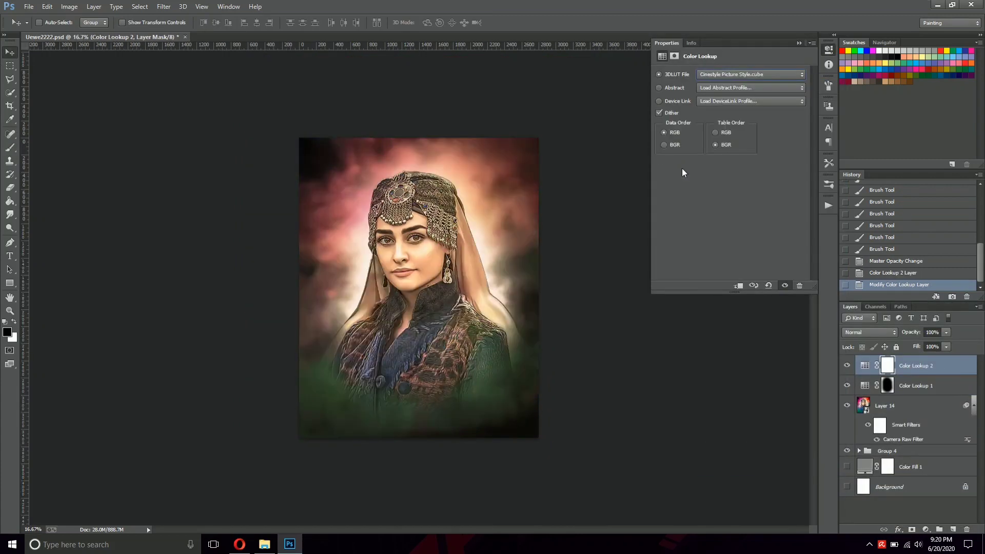
pyautogui.press('Down')
pyautogui.press('Down')
pyautogui.press('Down')
pyautogui.press('Down')
pyautogui.press('Down')
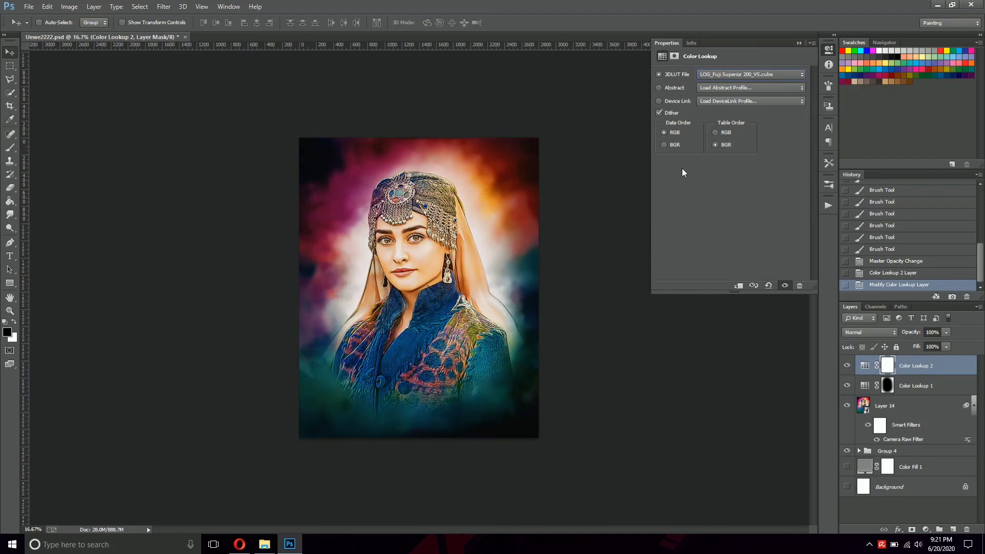
pyautogui.press('Down')
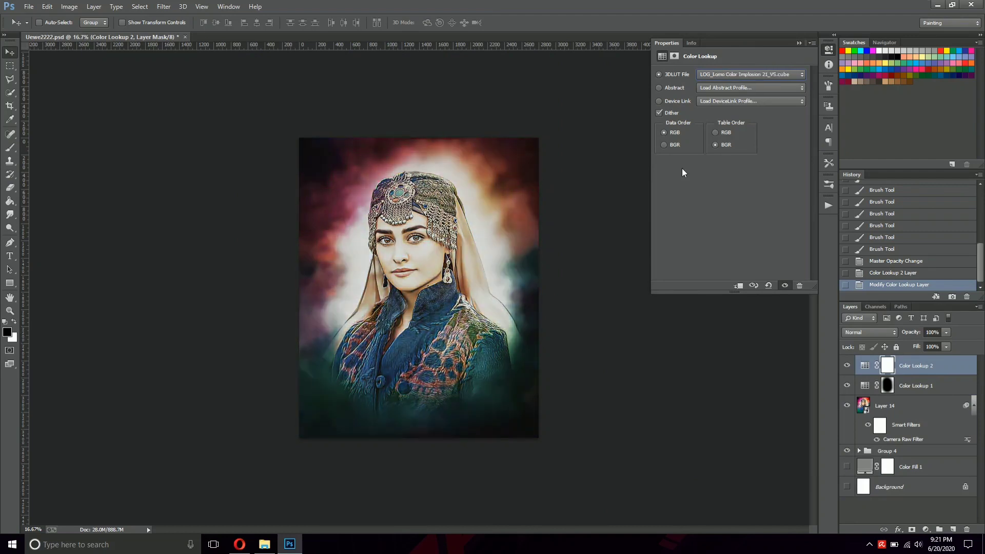
pyautogui.press('Down')
pyautogui.press('Down')
pyautogui.hotkey('alt', 'Down')
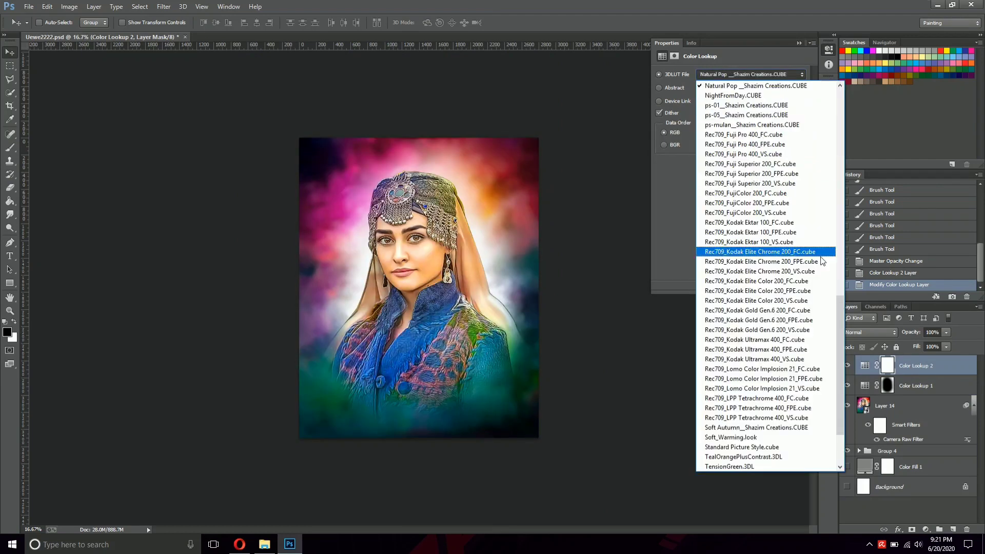
pyautogui.press('Return')
pyautogui.moveTo(887, 385); pyautogui.dragTo(888, 365)
pyautogui.click(847, 385)
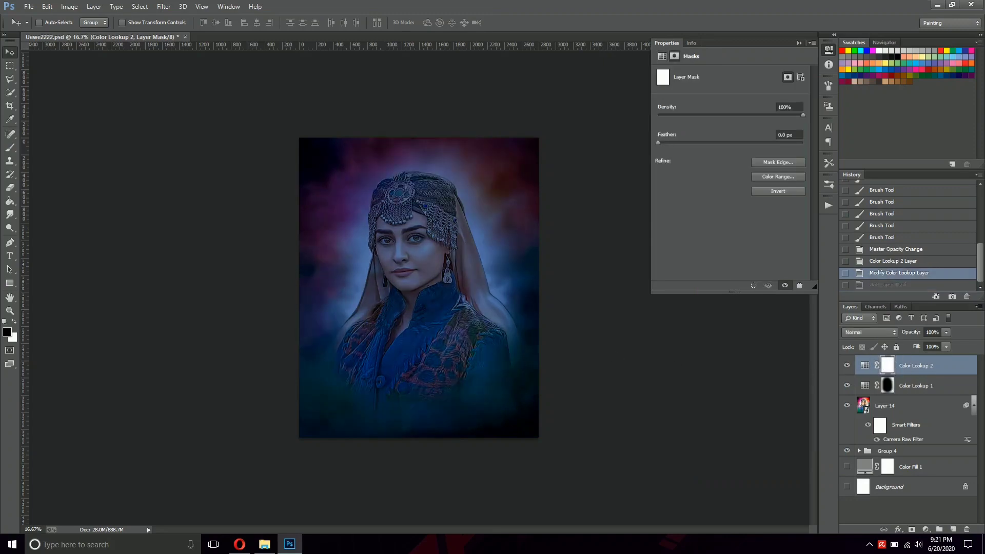
pyautogui.click(868, 332)
# Step: Add Color Lookup 3 at 50% opacity, then add a Levels adjustment layer
pyautogui.click(862, 229)
pyautogui.click(851, 331)
pyautogui.scroll(4, 855, 331)
pyautogui.write('50')
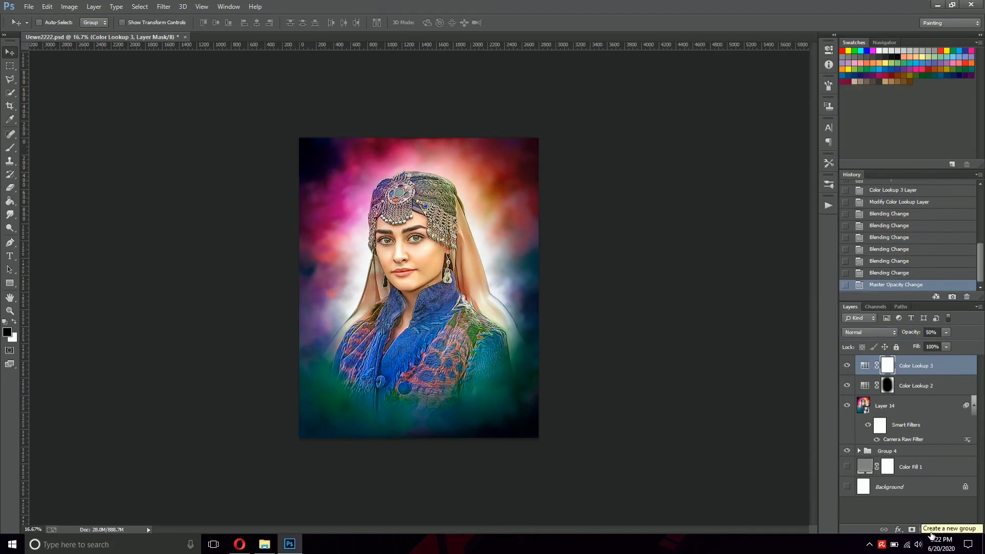
pyautogui.click(925, 529)
# Step: Add a Curves S-curve contrast boost, painting black on its mask, with a white pasteboard
pyautogui.click(925, 528)
pyautogui.click(866, 378)
pyautogui.moveTo(711, 194); pyautogui.dragTo(712, 204)
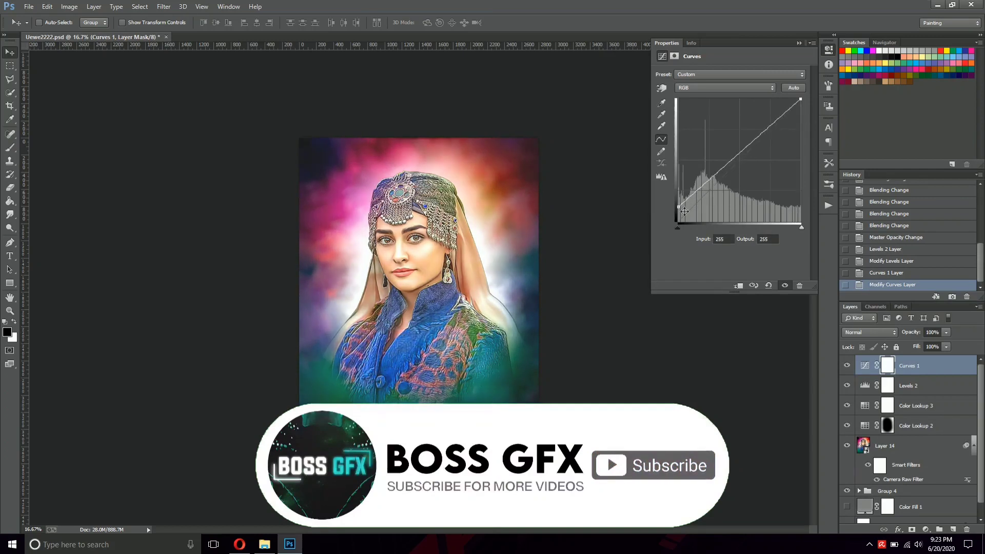
pyautogui.rightClick(600, 275)
pyautogui.click(615, 333)
pyautogui.moveTo(766, 135); pyautogui.dragTo(792, 57)
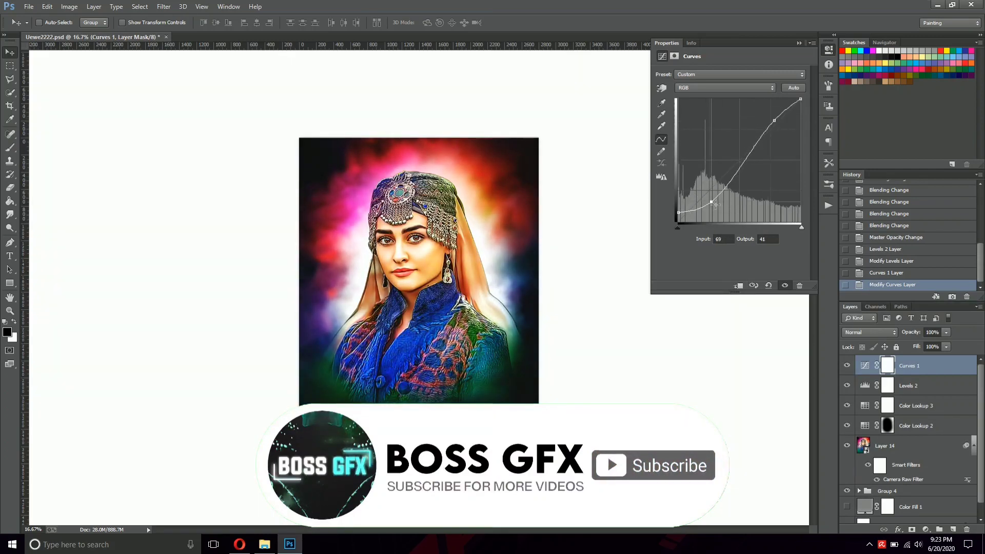
pyautogui.press('b')
pyautogui.click(561, 384)
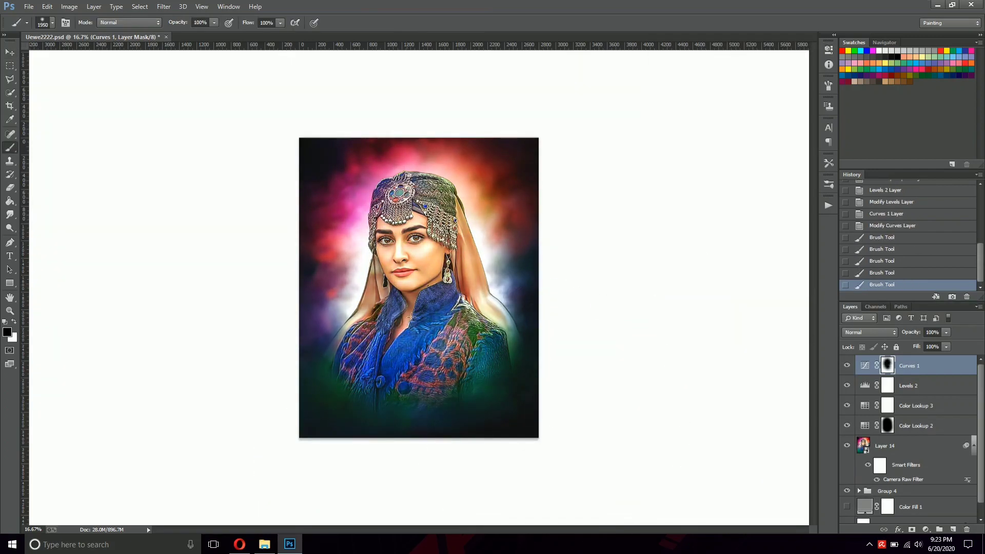
pyautogui.click(544, 378)
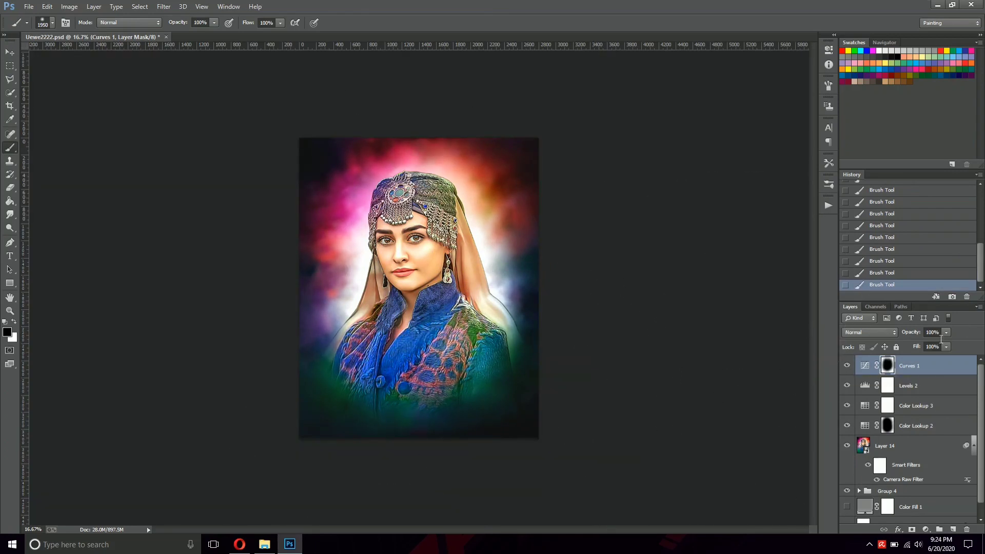
# Step: On a new layer, fill the area outside an oval selection with black
pyautogui.press('v')
pyautogui.press('x')
pyautogui.click(925, 531)
pyautogui.hotkey('ctrl', 'shift', 'alt', 'n')
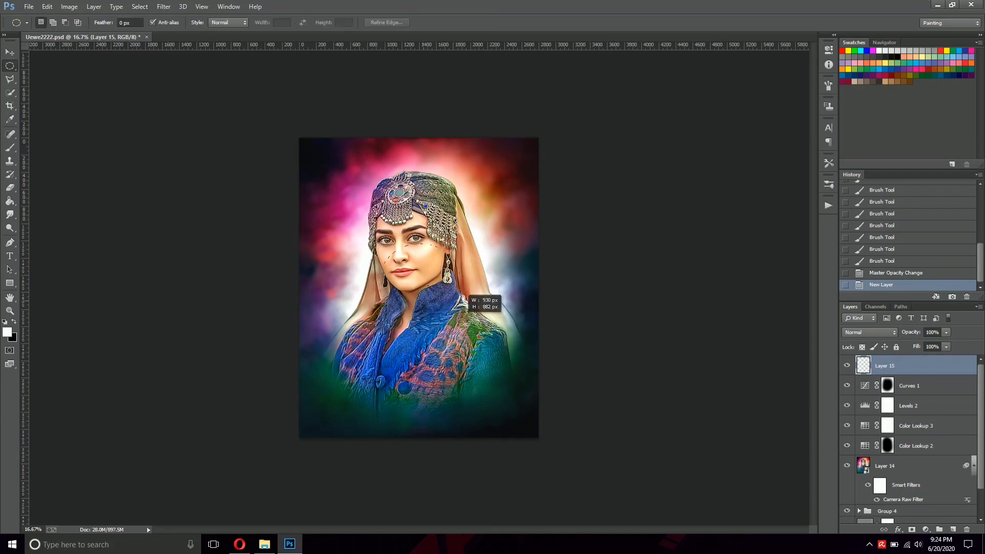
pyautogui.moveTo(440, 304); pyautogui.dragTo(443, 307)
pyautogui.hotkey('ctrl', 'shift', 'i')
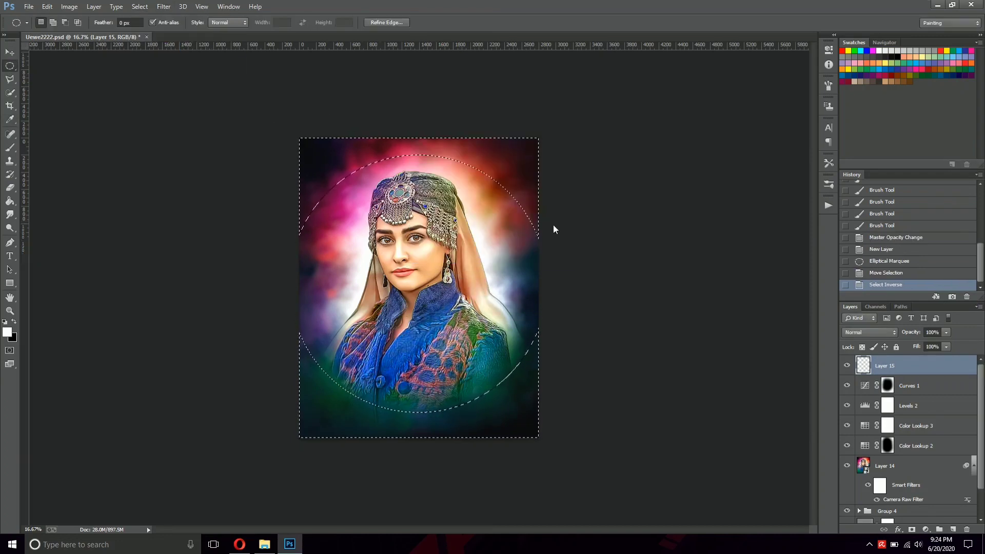
pyautogui.hotkey('shift', 'F5')
pyautogui.press('Return')
pyautogui.hotkey('ctrl', 'd')
# Step: Soften the vignette with Gaussian Blur 200 and scale it up to about 216%
pyautogui.click(164, 6)
pyautogui.click(330, 191)
pyautogui.press('Return')
pyautogui.hotkey('ctrl', 't')
pyautogui.moveTo(539, 438)
pyautogui.mouseDown()
pyautogui.moveTo(595, 465)
pyautogui.moveTo(664, 536)
pyautogui.mouseUp()
pyautogui.hotkey('ctrl', '-')
pyautogui.hotkey('ctrl', '-')
pyautogui.press('Return')
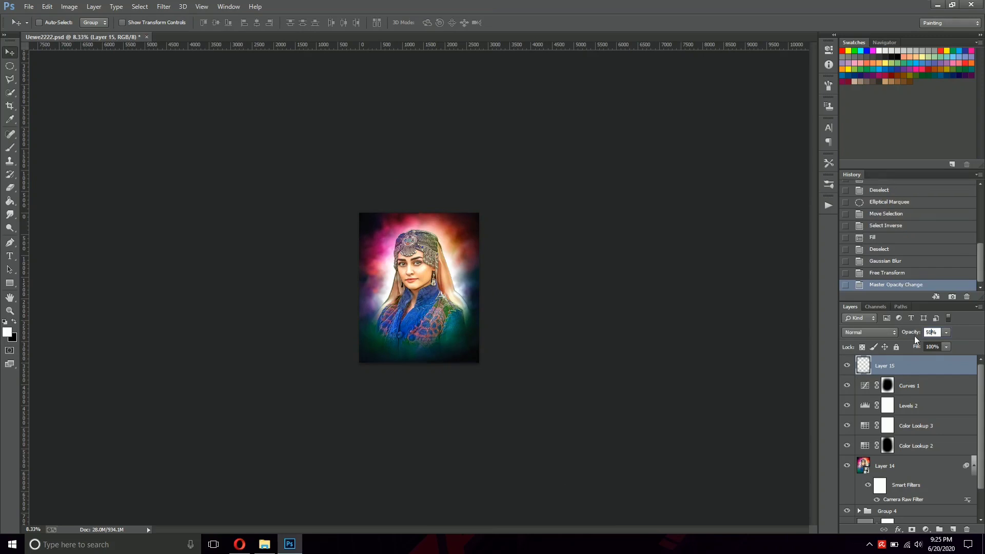
pyautogui.hotkey('ctrl', '+')
pyautogui.hotkey('ctrl', '+')
# Step: Add a violet-orange Gradient Map in Soft Light mode with slightly lowered opacity
pyautogui.click(925, 529)
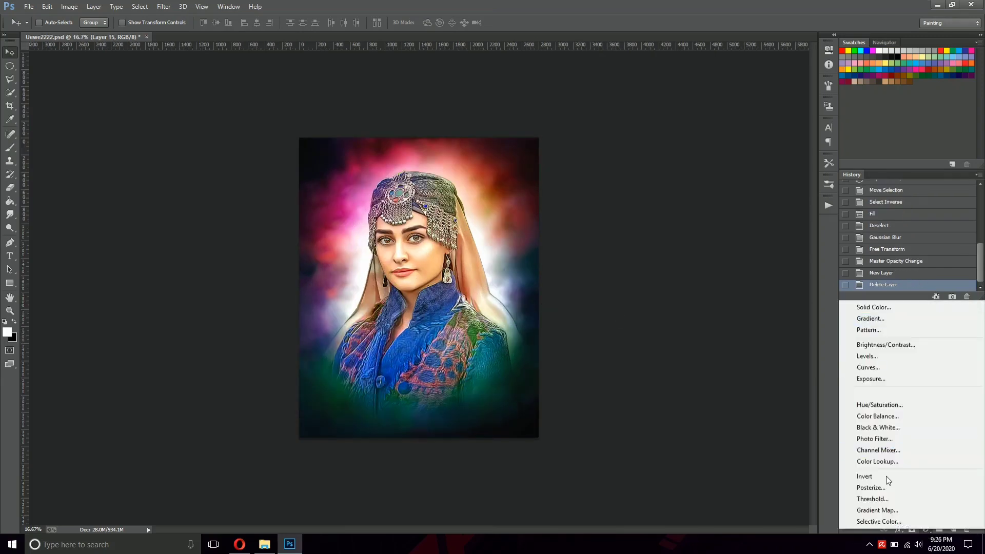
pyautogui.click(820, 508)
pyautogui.click(801, 76)
pyautogui.doubleClick(713, 126)
pyautogui.click(869, 332)
pyautogui.click(853, 297)
pyautogui.scroll(2, 857, 333)
pyautogui.click(845, 331)
pyautogui.click(862, 334)
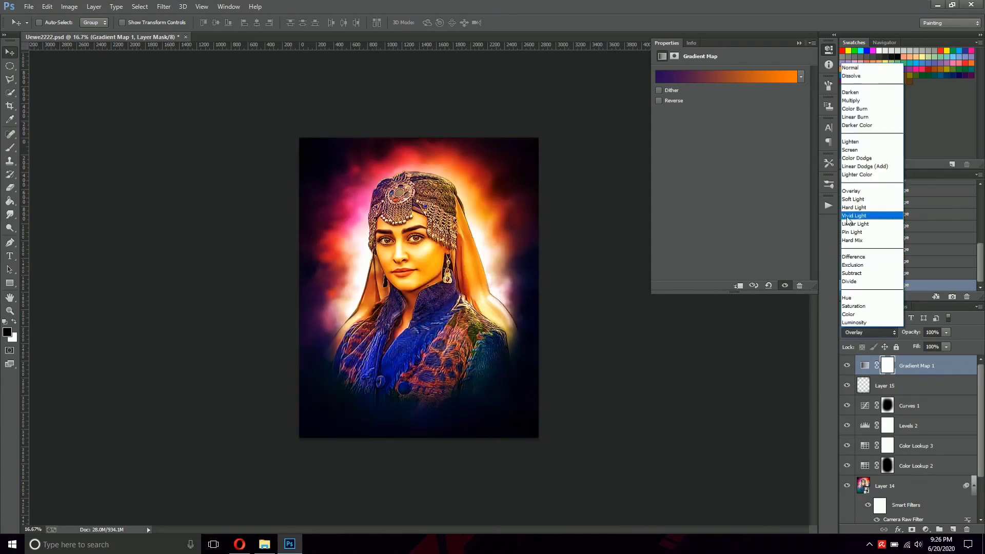
pyautogui.click(855, 333)
pyautogui.moveTo(931, 337); pyautogui.dragTo(918, 337)
# Step: Add a Brightness/Contrast adjustment, discarding trial Color Balance and Hue/Saturation layers
pyautogui.click(925, 528)
pyautogui.click(882, 428)
pyautogui.press('Delete')
pyautogui.click(925, 529)
pyautogui.click(879, 340)
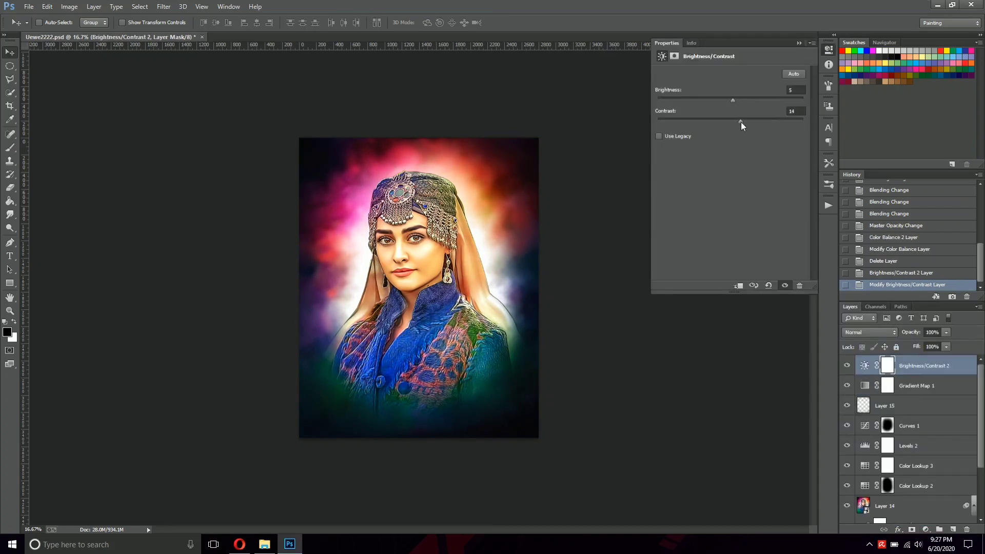
pyautogui.click(849, 370)
pyautogui.click(925, 529)
pyautogui.click(881, 415)
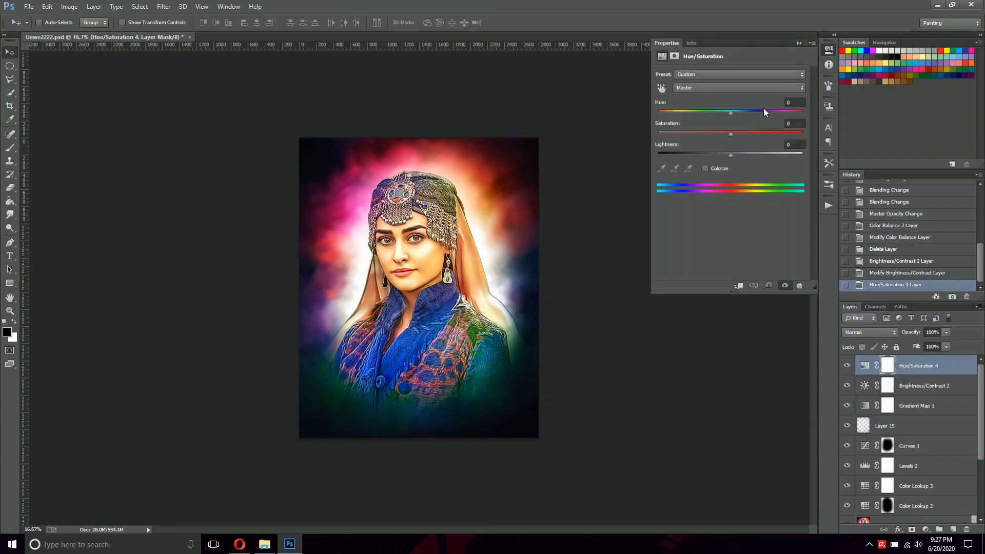
pyautogui.press('Delete')
# Step: Stamp visible layers, apply High Pass, desaturate, and set the layer to Soft Light
pyautogui.hotkey('ctrl', 'shift', 'alt', 'e')
pyautogui.click(163, 6)
pyautogui.click(177, 15)
pyautogui.press('Return')
pyautogui.hotkey('ctrl', 'shift', 'u')
pyautogui.hotkey('alt', 'shift', 'o')
pyautogui.hotkey('alt', 'shift', 'f')
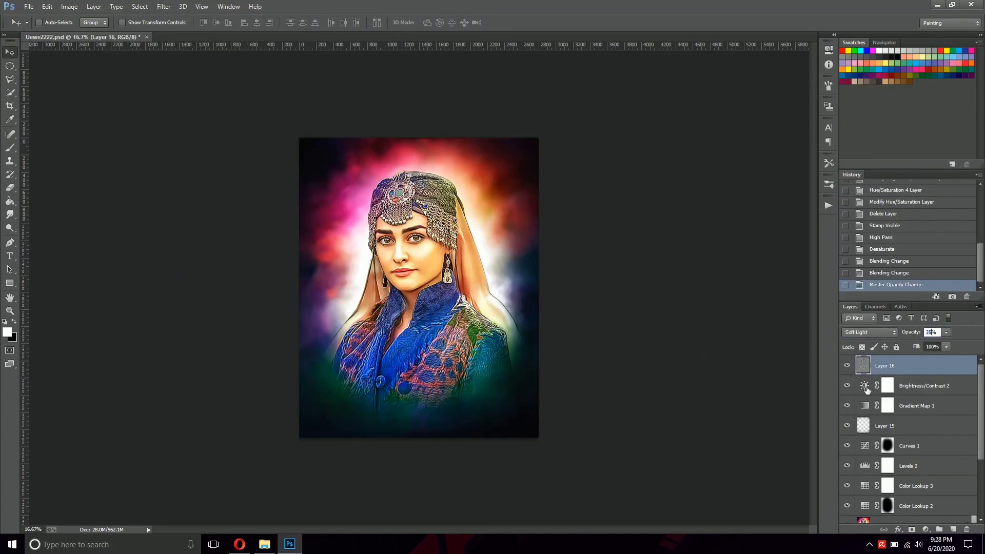
pyautogui.hotkey('ctrl', '+')
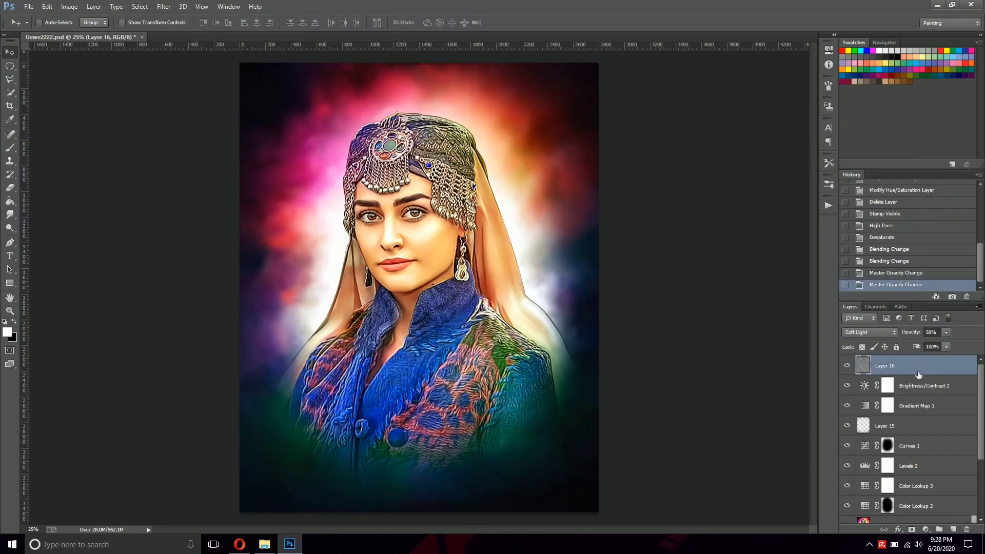
# Step: Sign the artist's name in white Bigtime font at bottom-right, deleting Brightness/Contrast 2
pyautogui.click(110, 23)
pyautogui.click(208, 80)
pyautogui.moveTo(269, 167); pyautogui.dragTo(486, 248)
pyautogui.click(343, 22)
pyautogui.click(927, 224)
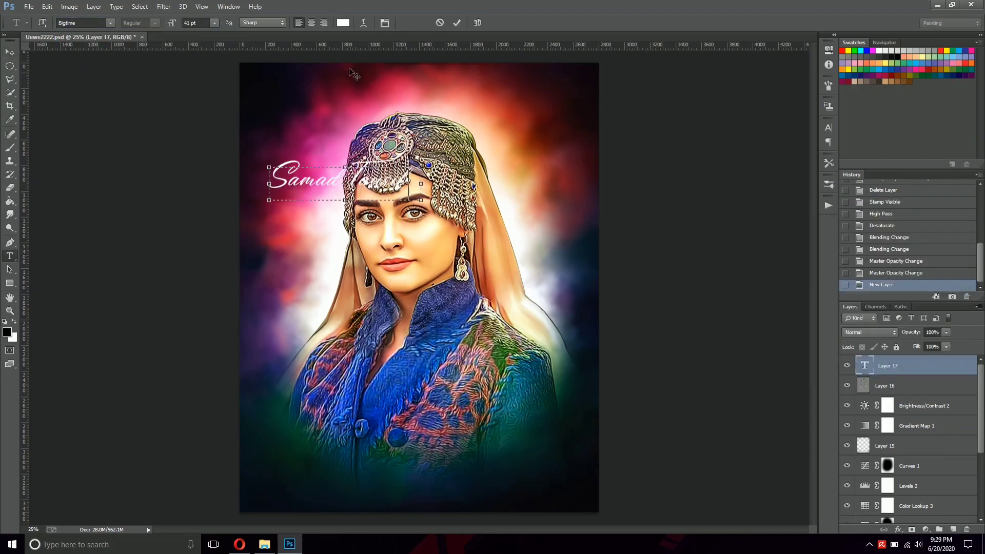
pyautogui.moveTo(323, 469); pyautogui.dragTo(314, 481)
pyautogui.click(847, 366)
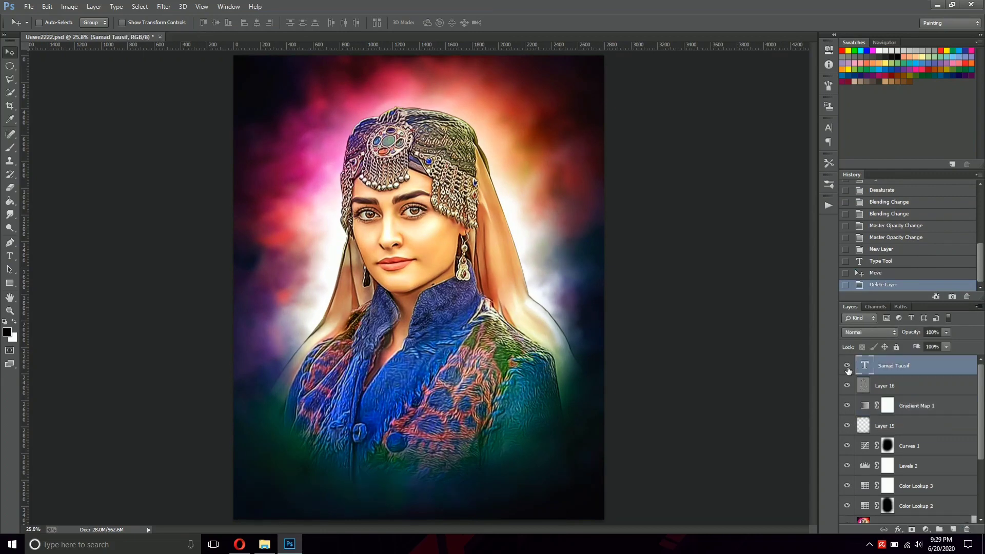
pyautogui.press('Return')
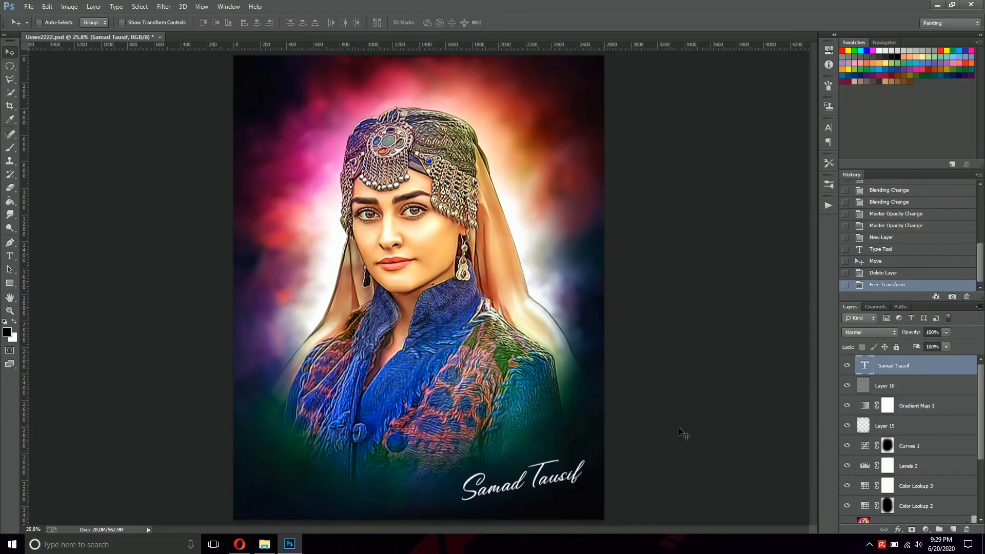